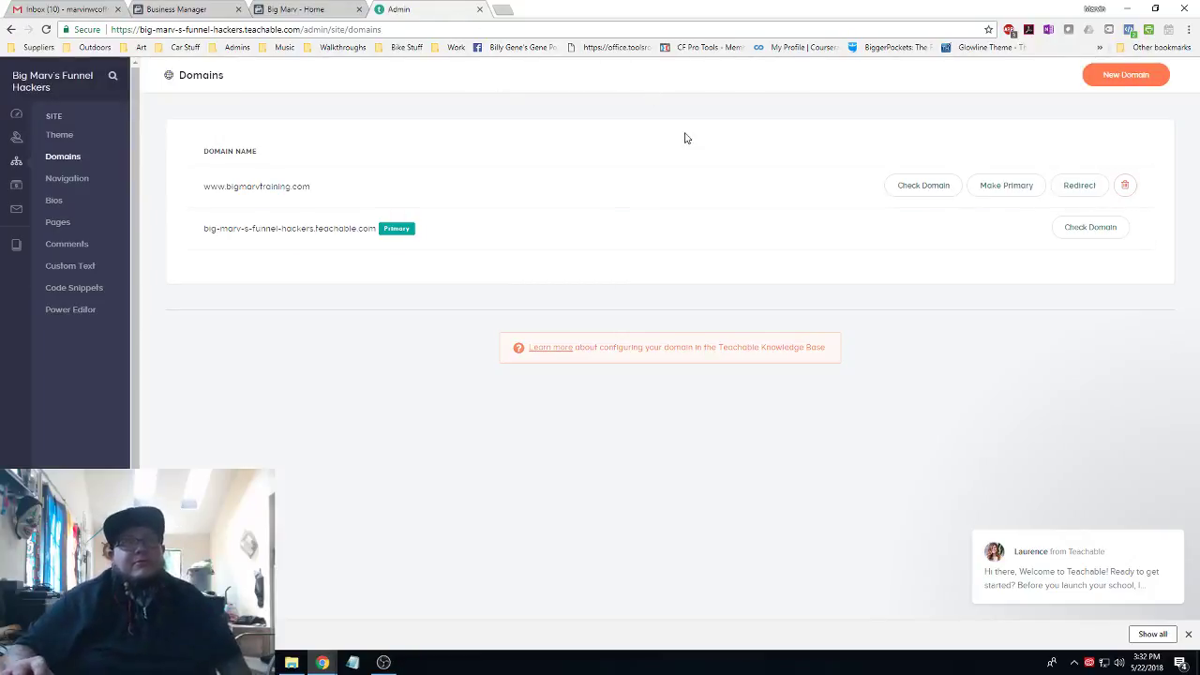
click(924, 185)
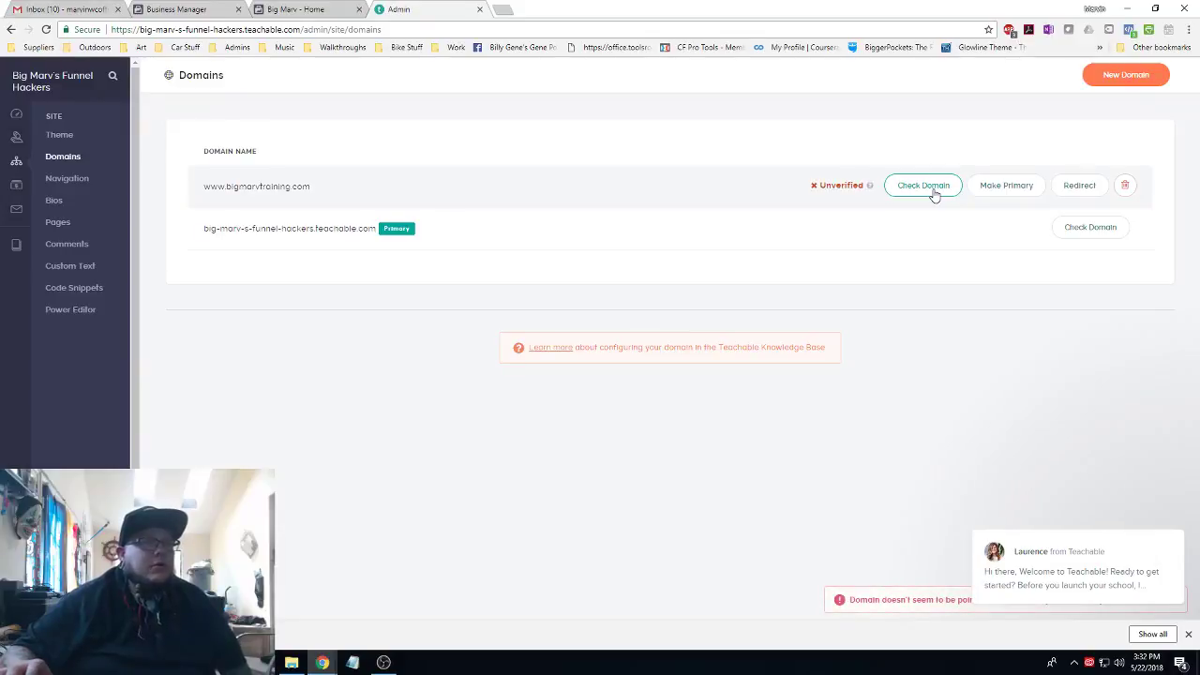
mouse_move(876, 188)
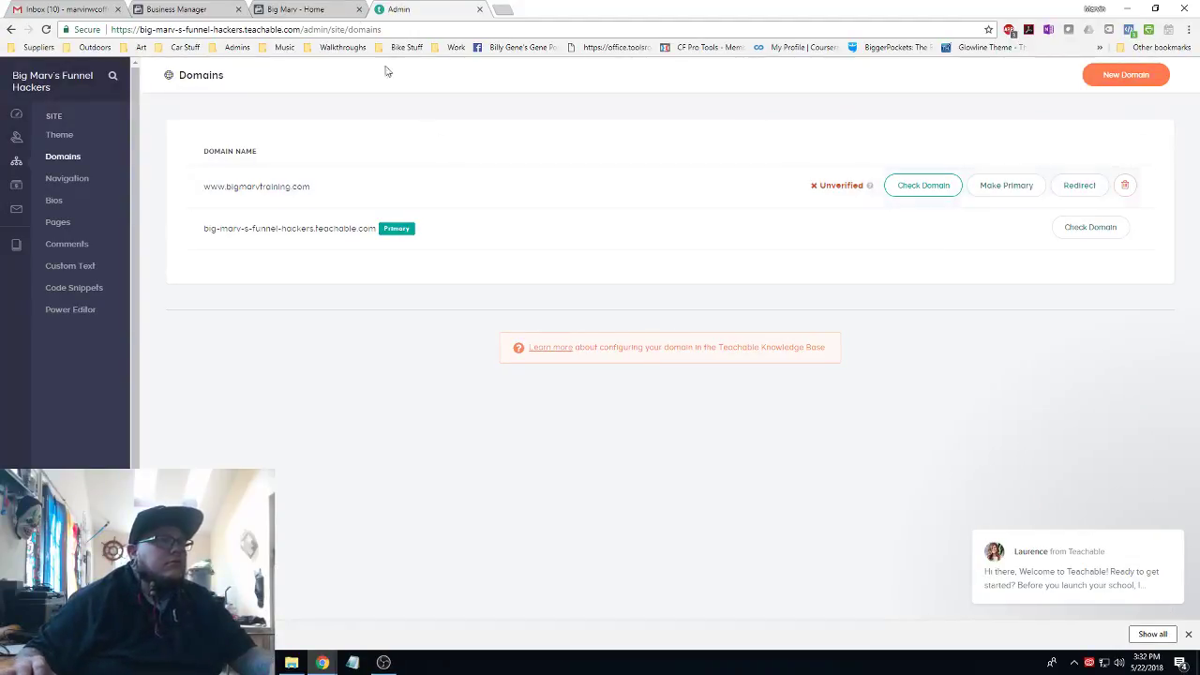
Go to cloudflare.com in a new tab, log in with saved credentials, and dismiss the notice
click(506, 10)
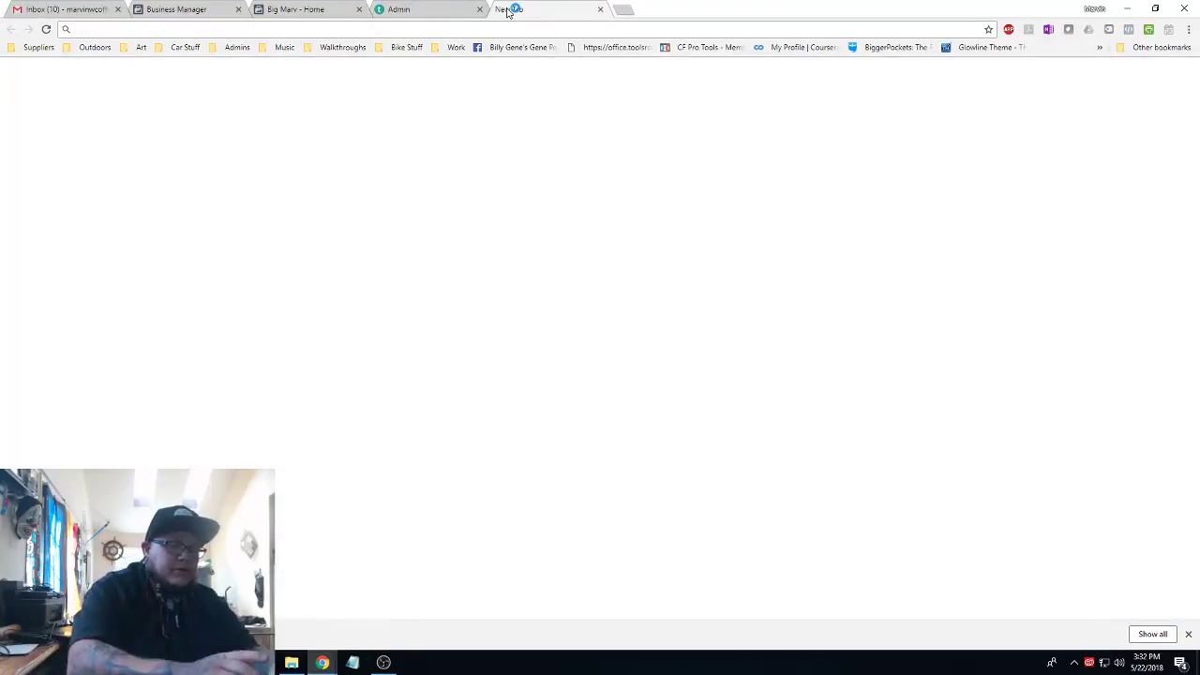
text(clou)
key(Return)
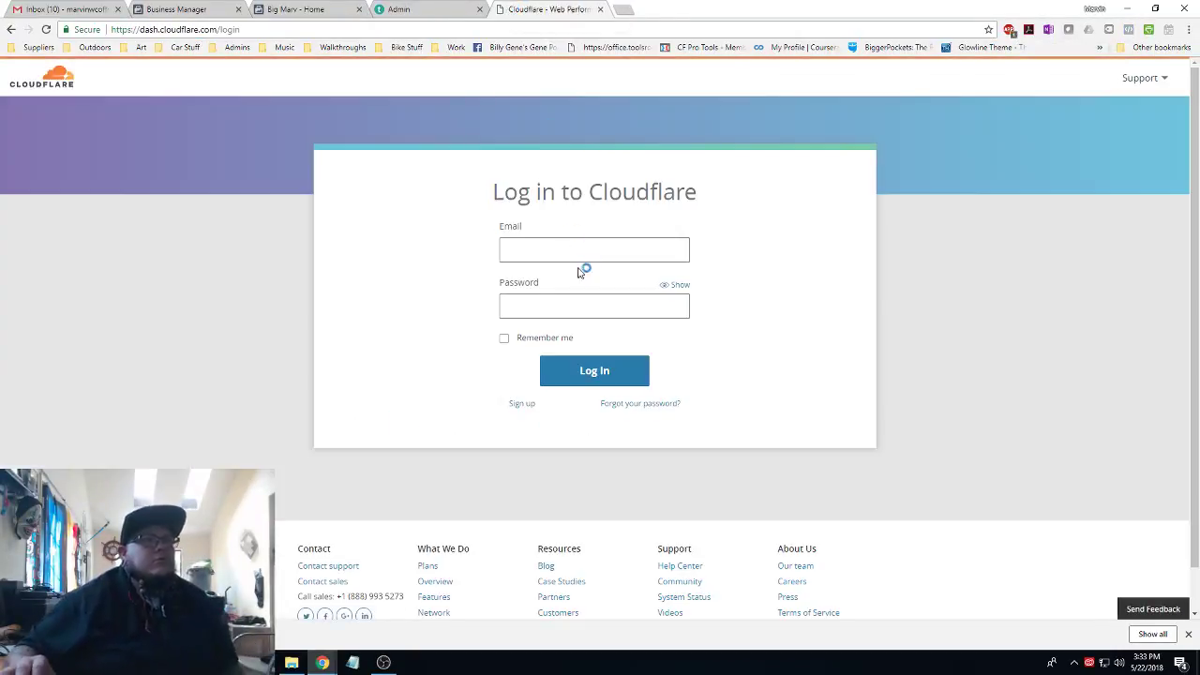
click(580, 253)
click(563, 270)
click(588, 370)
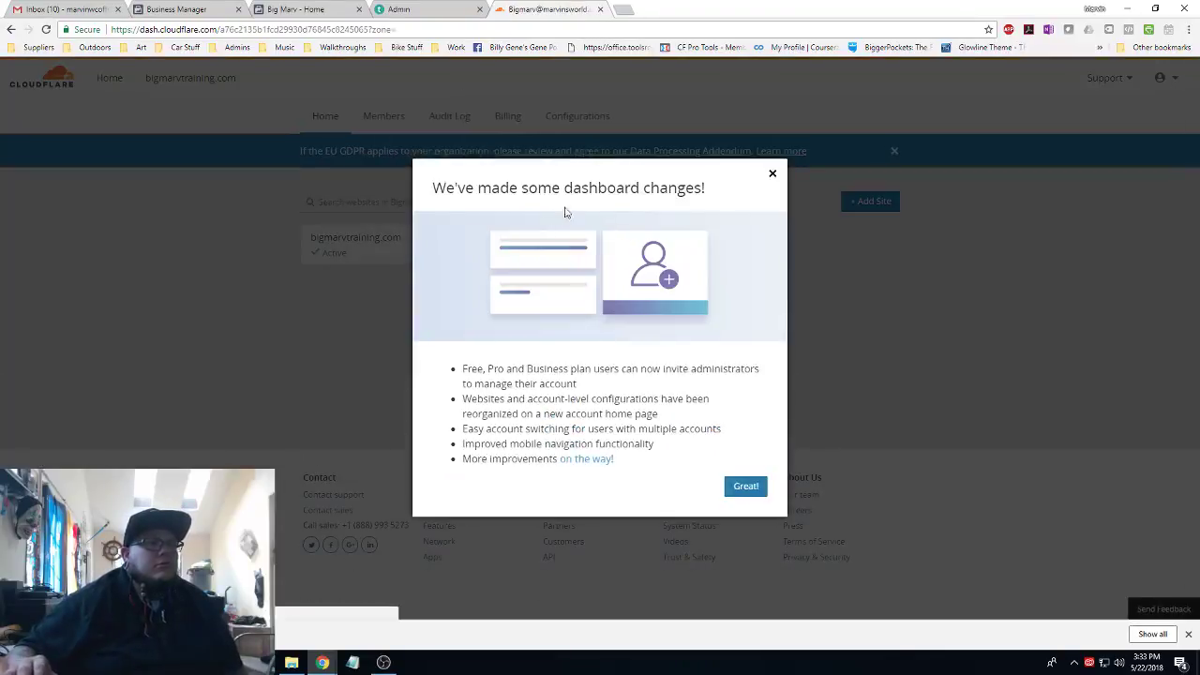
click(746, 487)
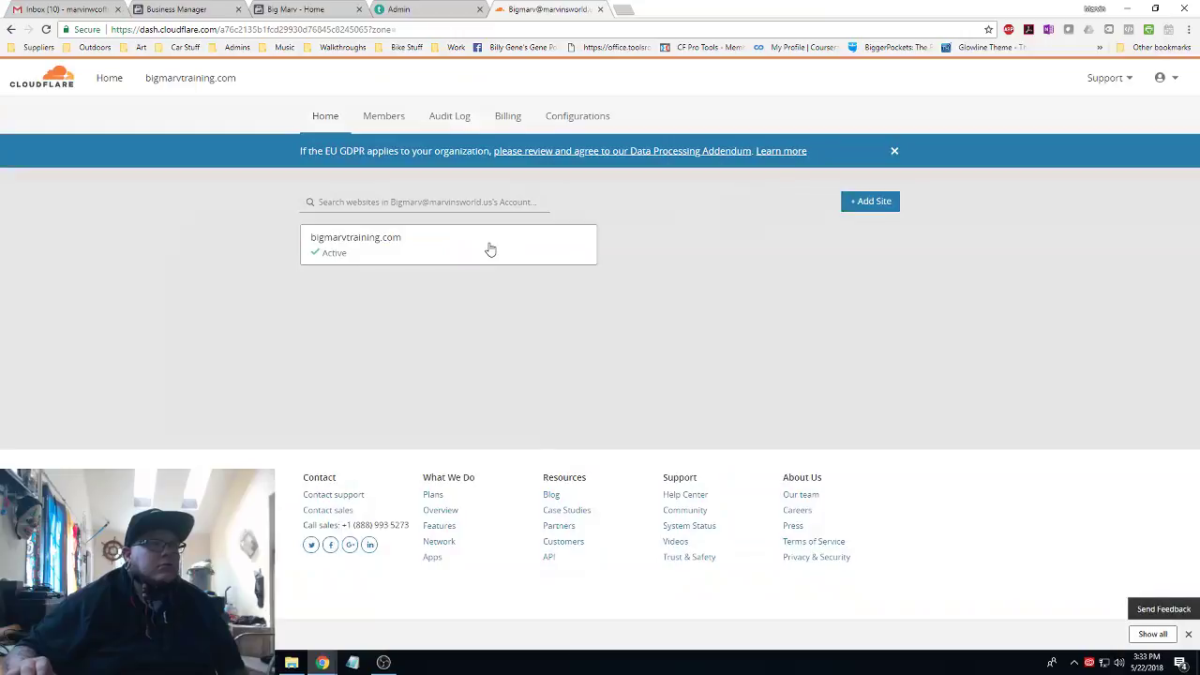
Open the bigmarvtraining.com site and go to its DNS records
click(489, 248)
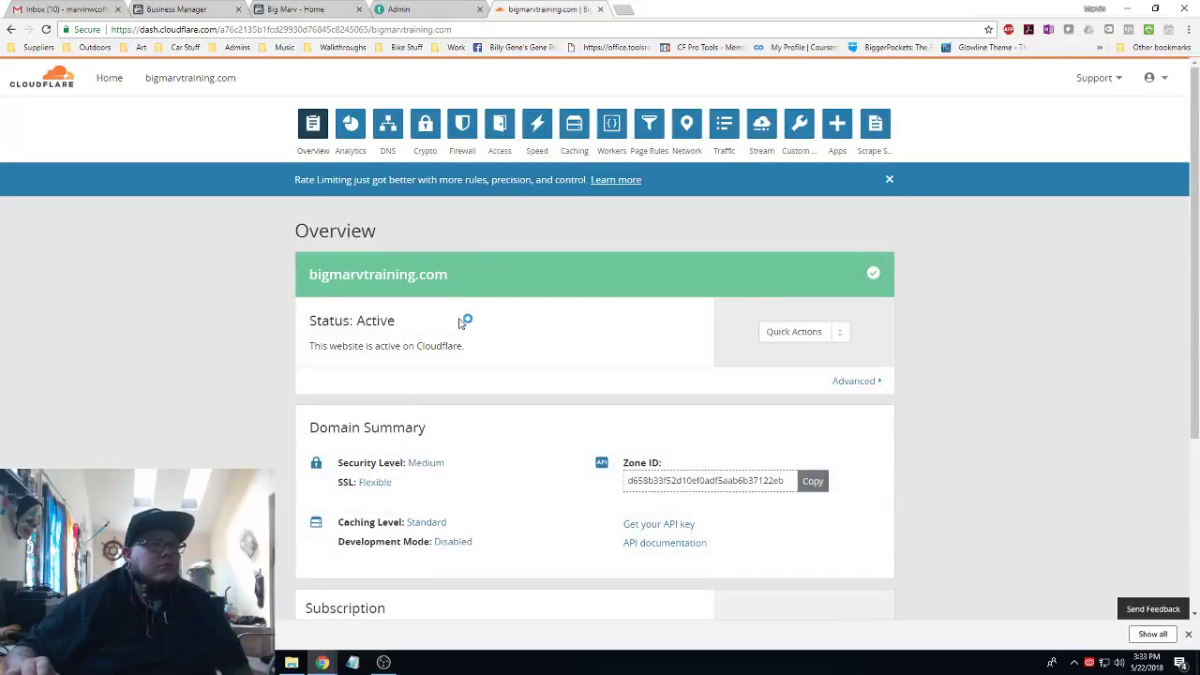
scroll(460, 319, down, 2)
scroll(482, 296, up, 2)
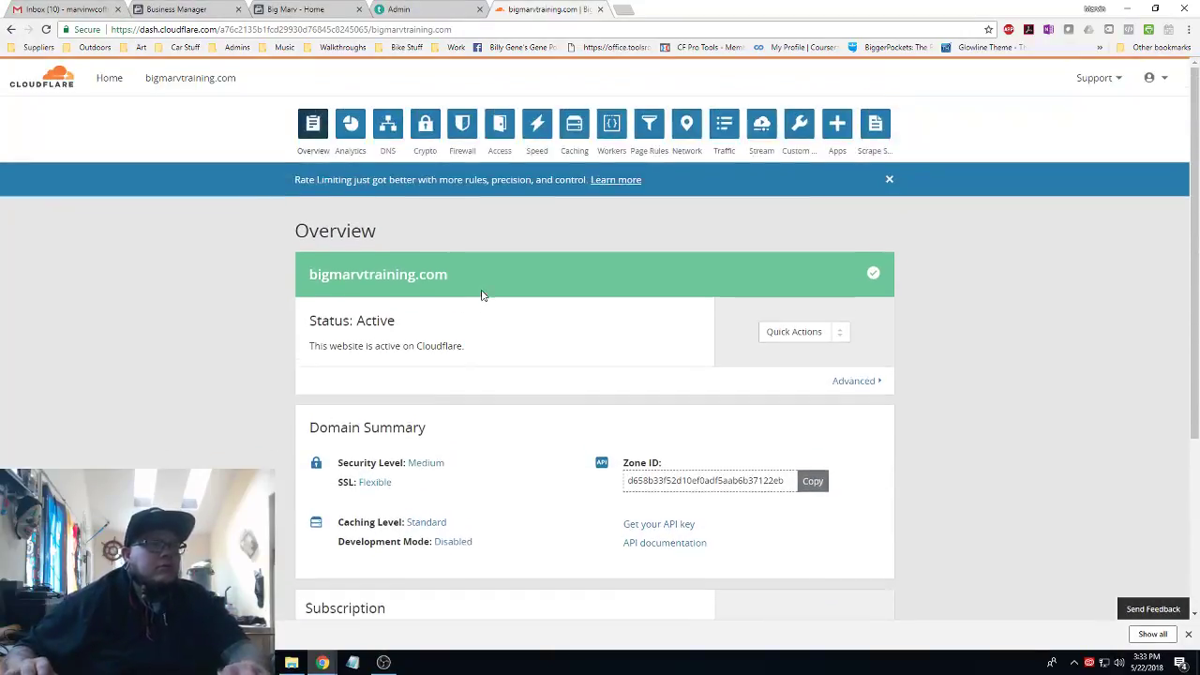
click(389, 129)
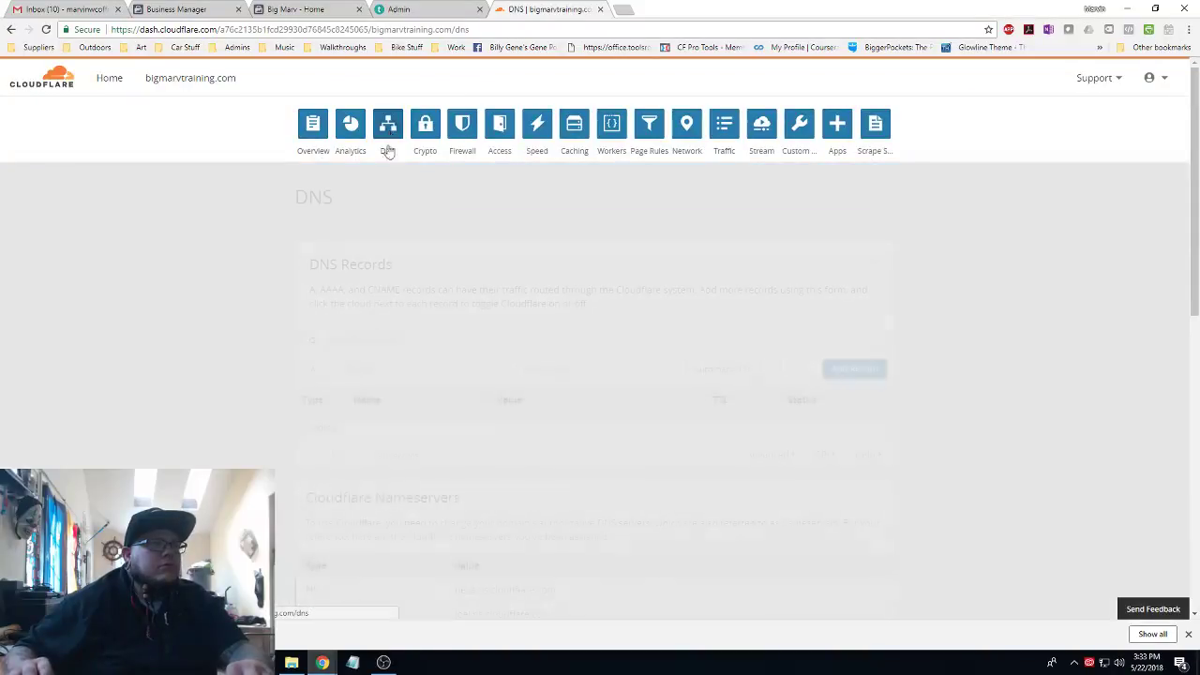
Open the root CNAME record targeting big-marv-s-funnel-hackers.teachable.com for editing
scroll(398, 251, down, 1)
scroll(395, 252, down, 2)
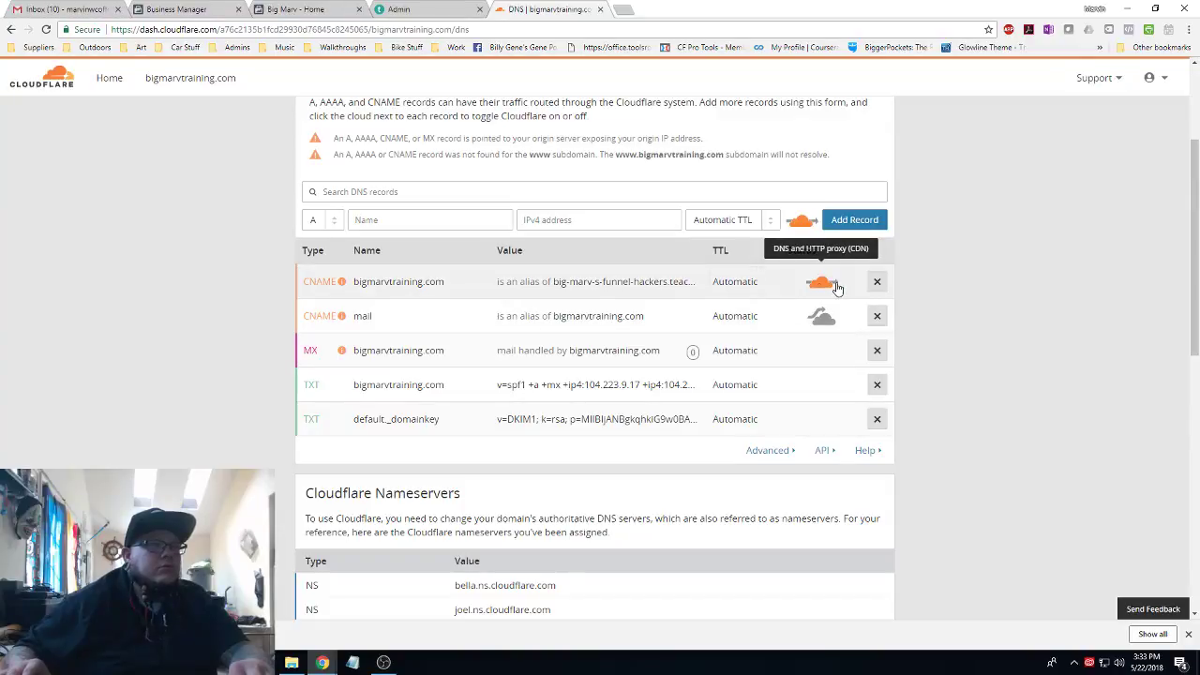
click(613, 281)
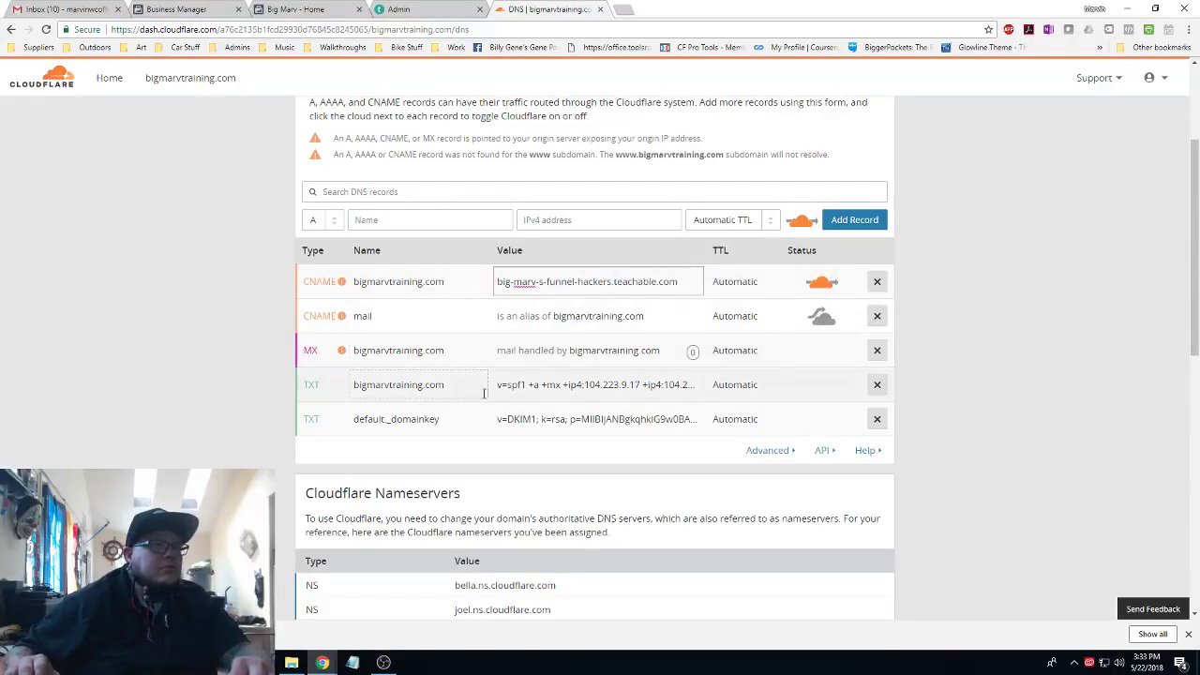
scroll(783, 383, up, 2)
scroll(784, 383, up, 1)
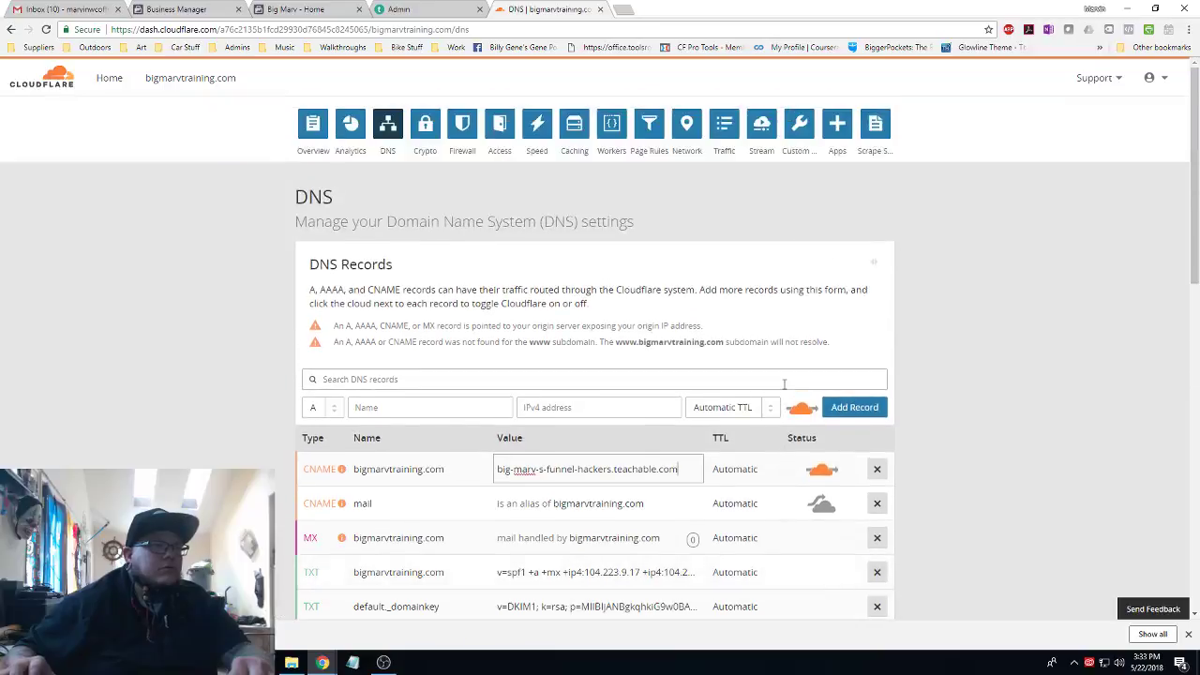
scroll(784, 383, down, 1)
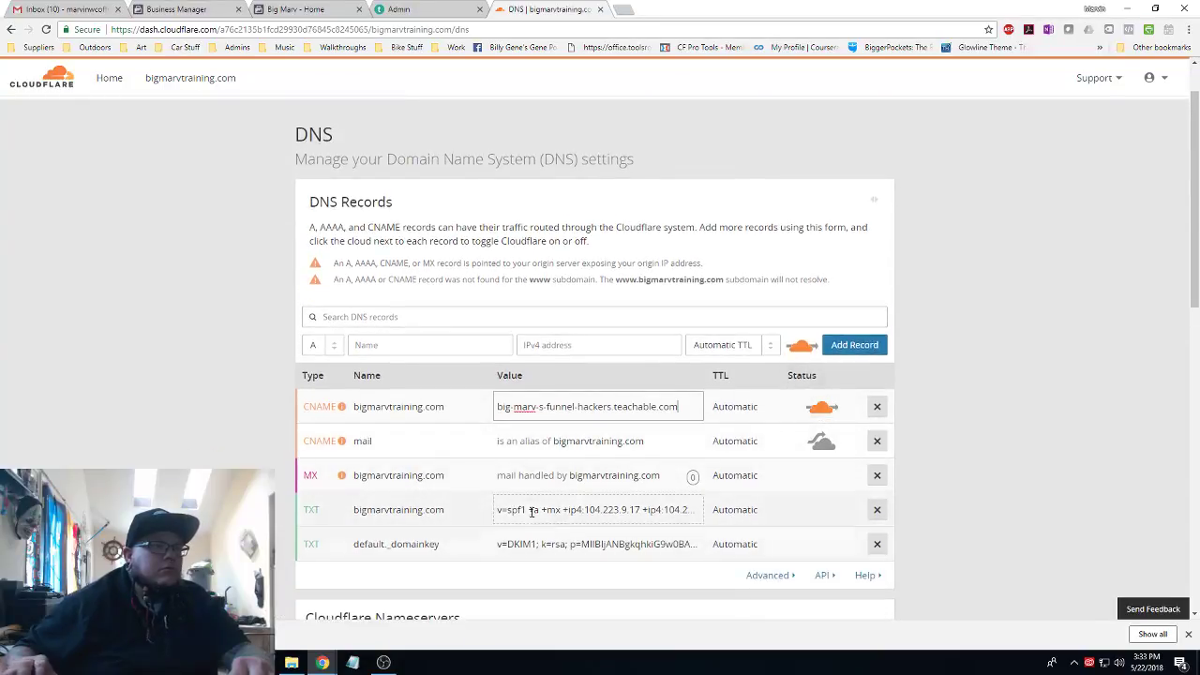
scroll(528, 511, up, 1)
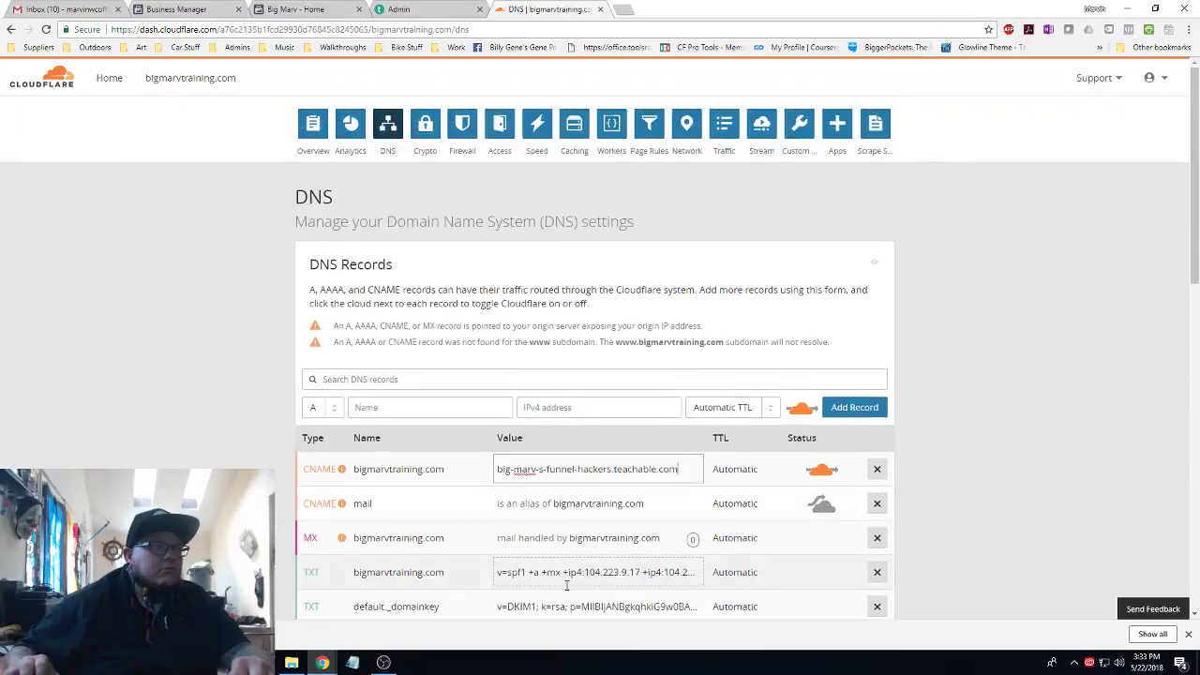
Delete +a from the root SPF TXT record so it begins v=spf1 +mx, and save
click(556, 572)
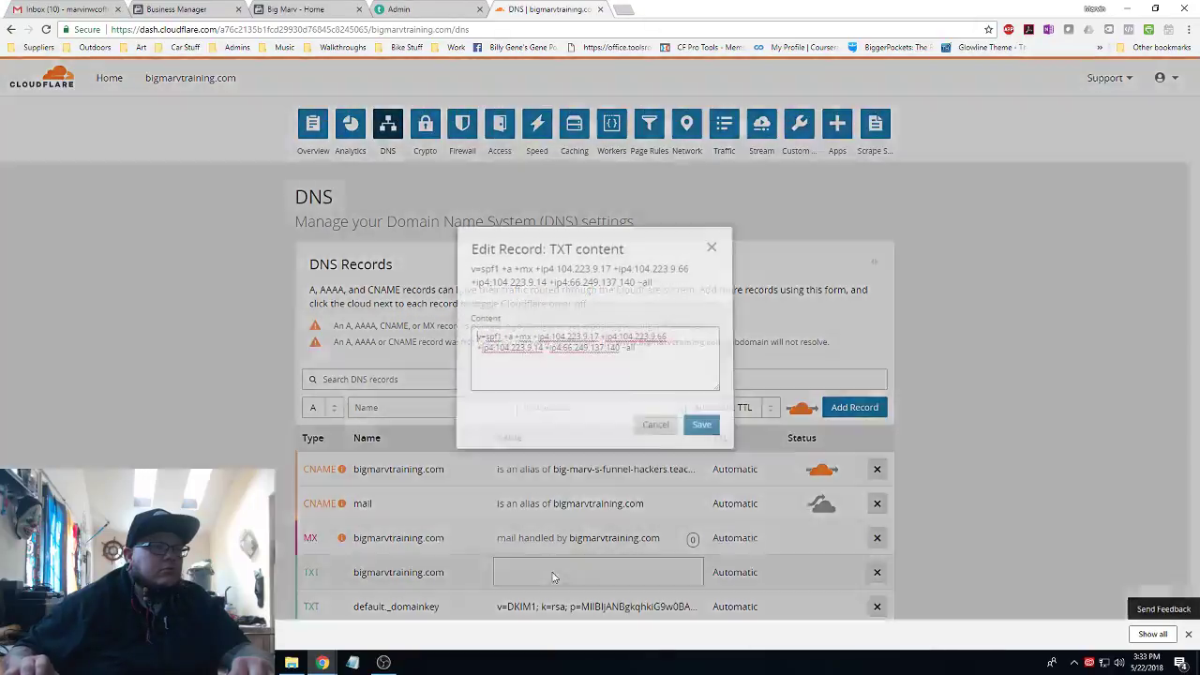
click(513, 338)
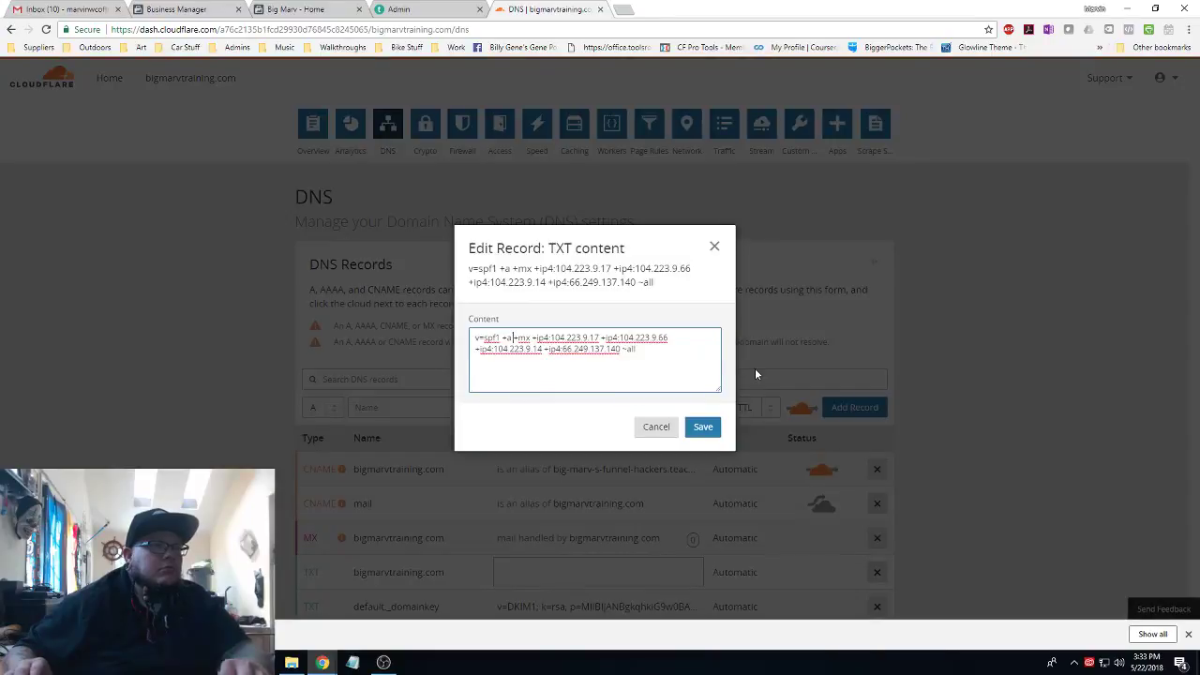
key(BackSpace)
key(BackSpace)
key(BackSpace)
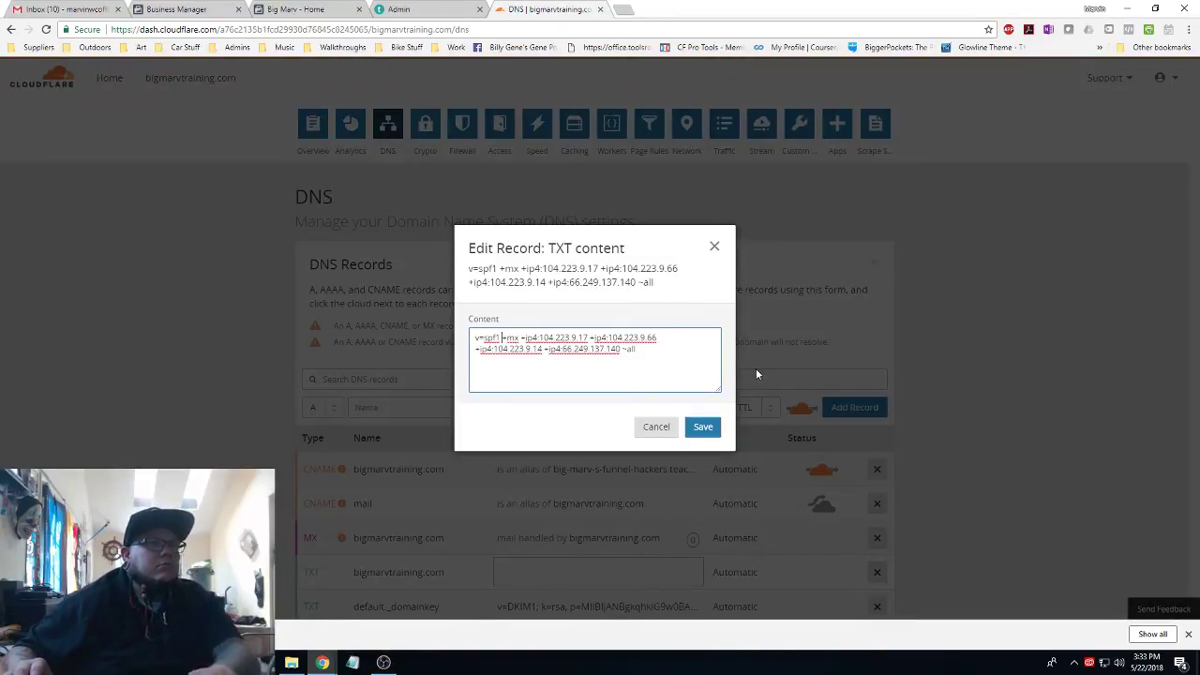
click(710, 431)
click(704, 428)
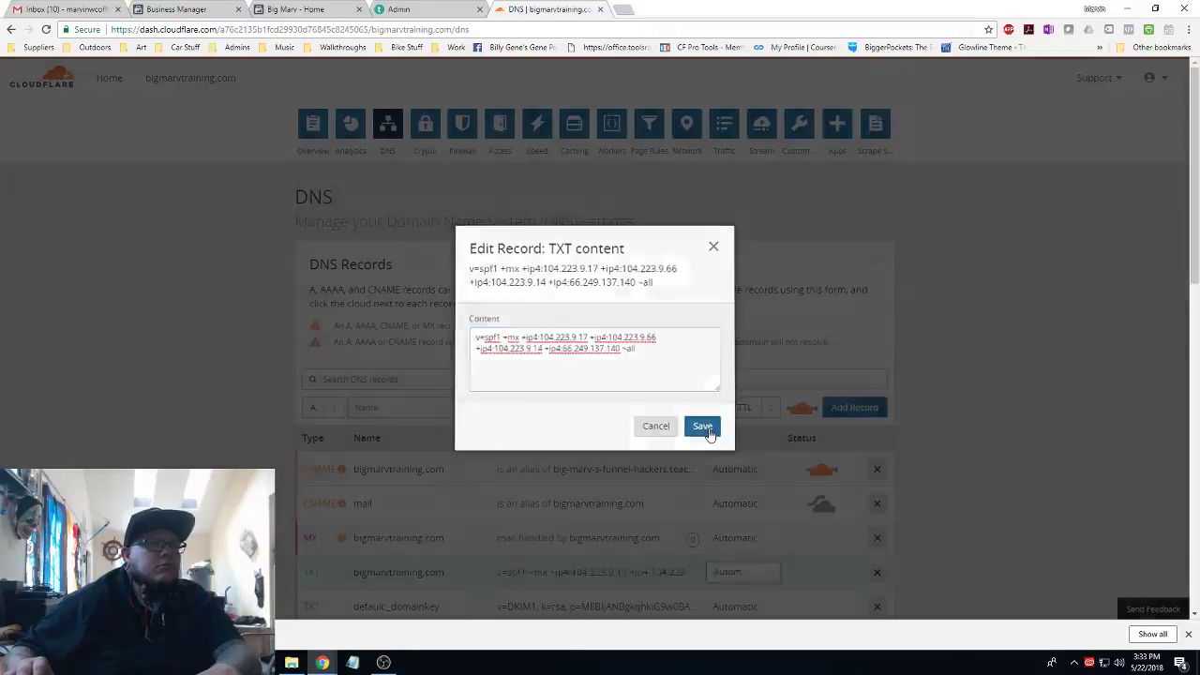
Review the default._domainkey DKIM record and close it without changes
scroll(710, 476, down, 2)
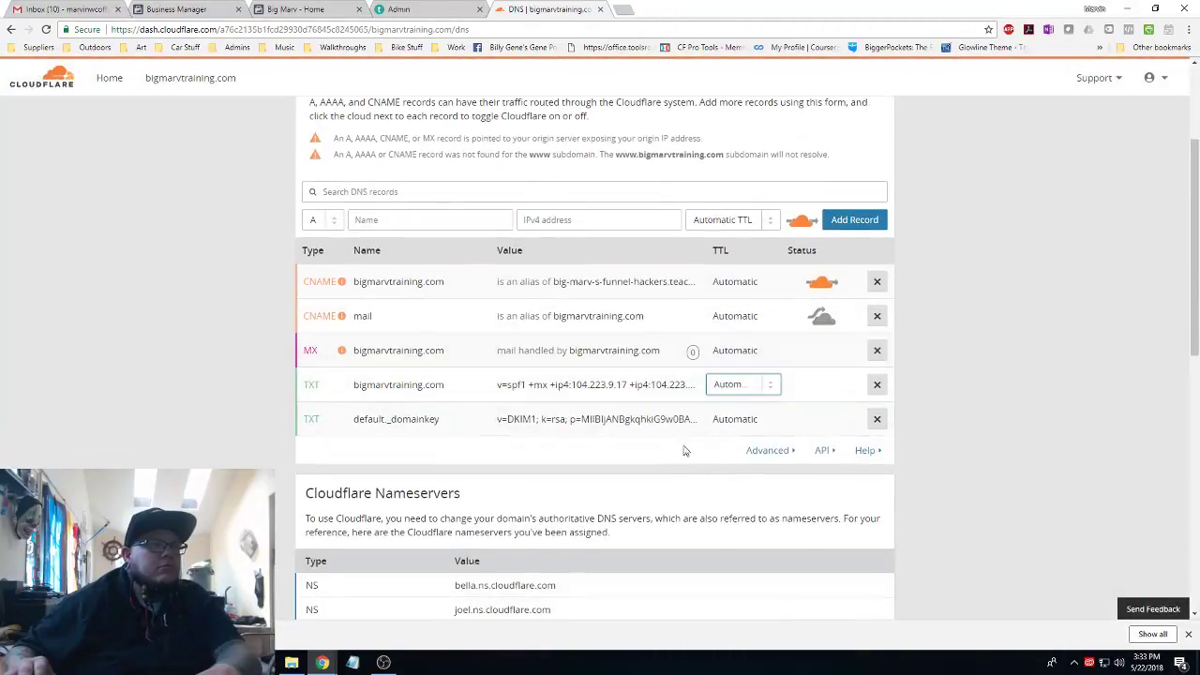
click(595, 424)
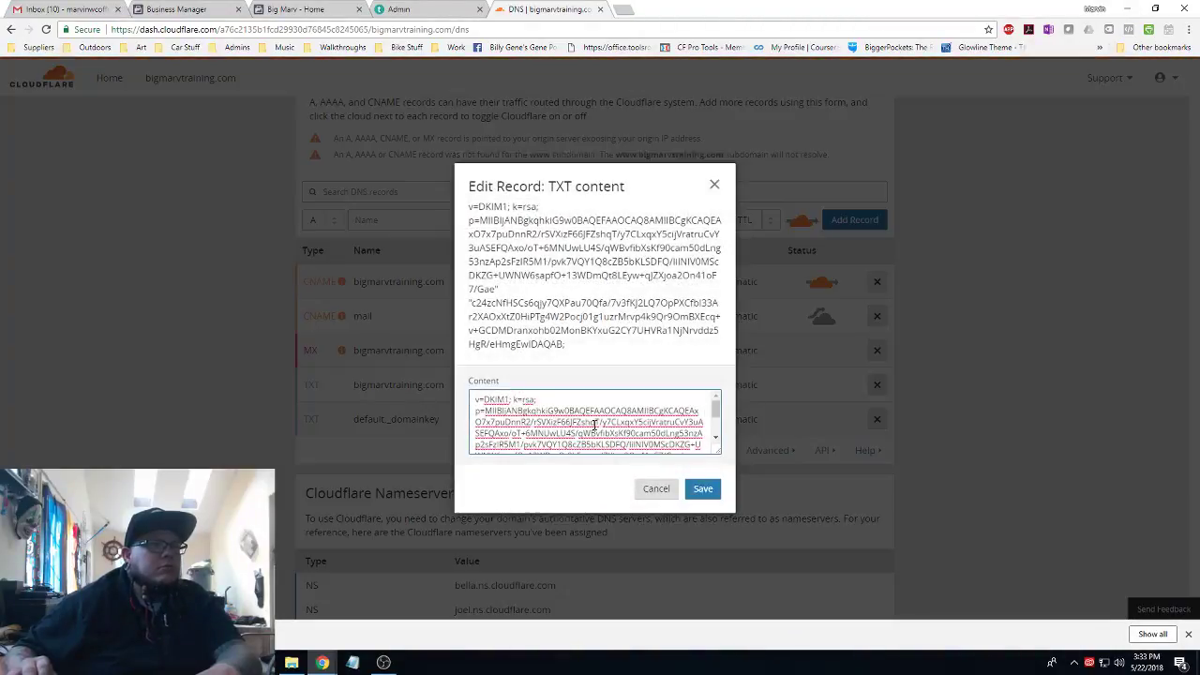
scroll(662, 414, down, 2)
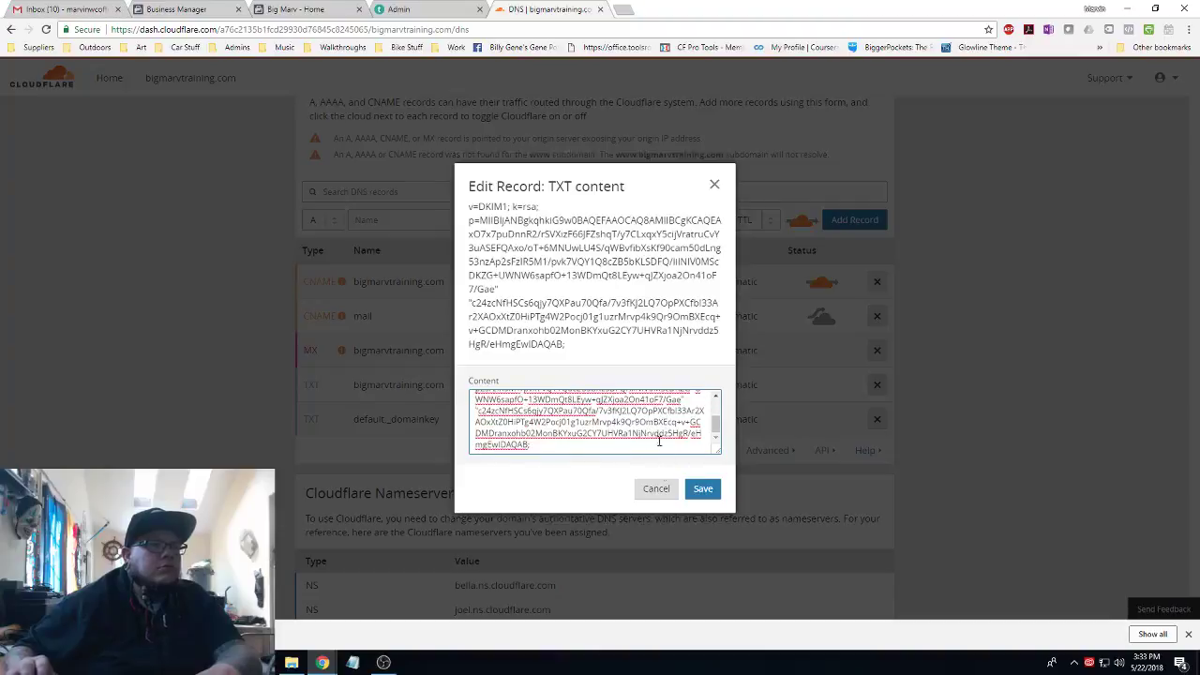
click(656, 488)
scroll(656, 478, down, 3)
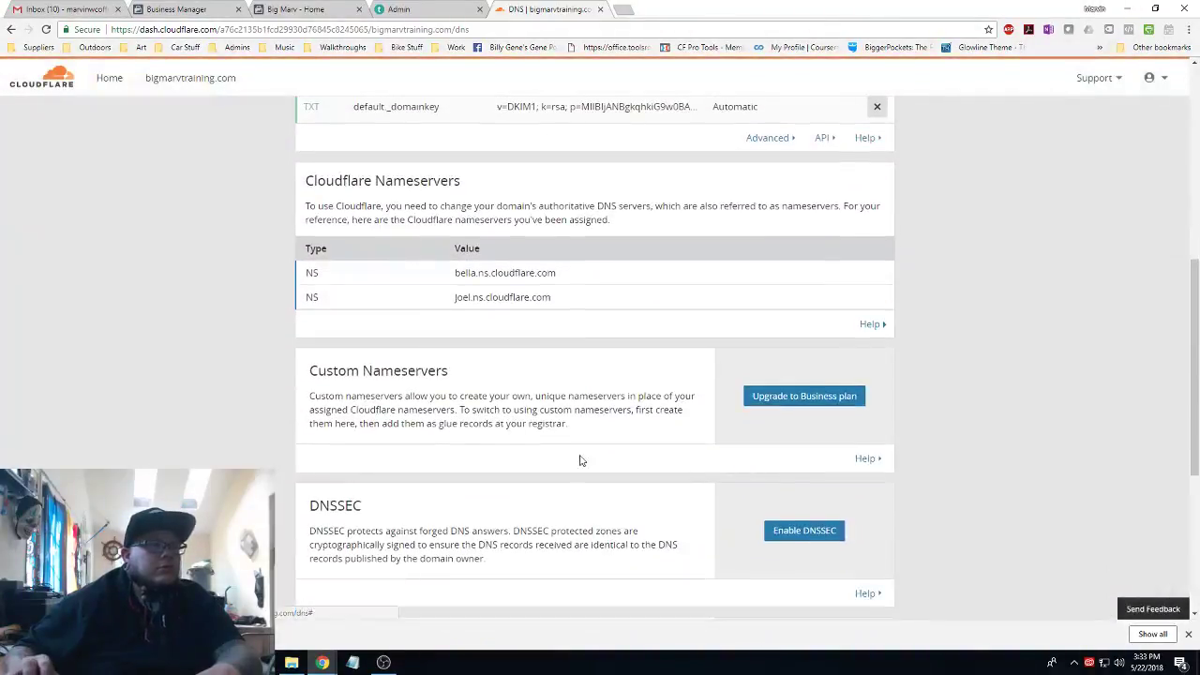
scroll(507, 401, up, 5)
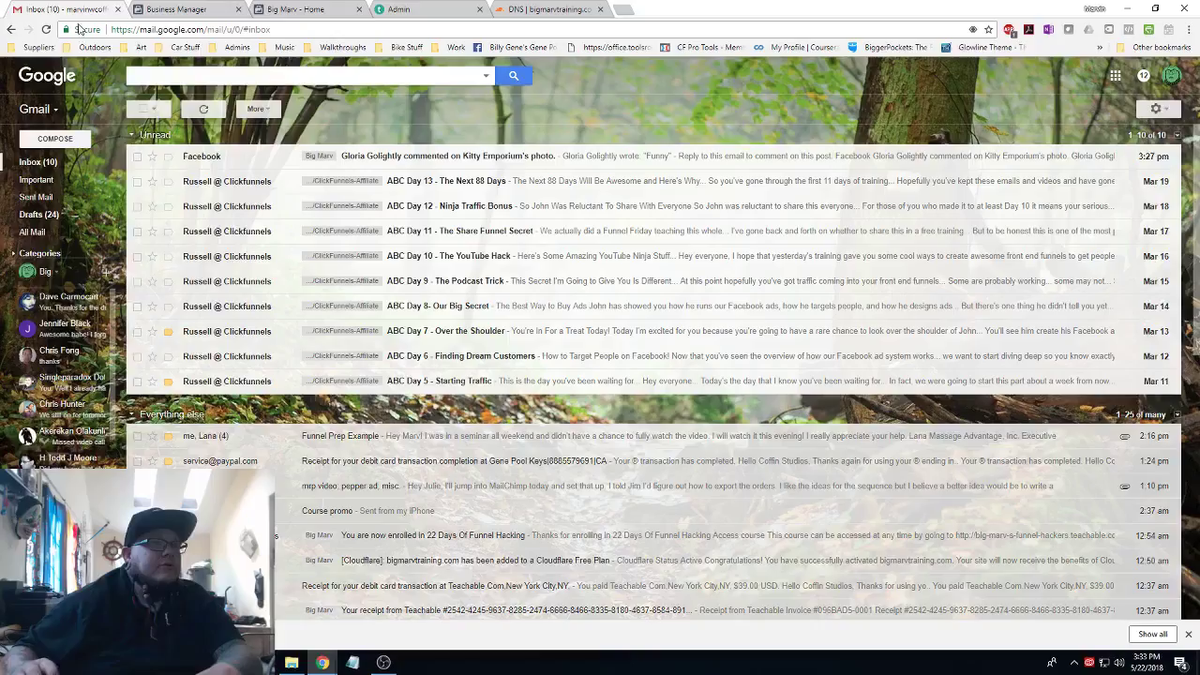
click(68, 9)
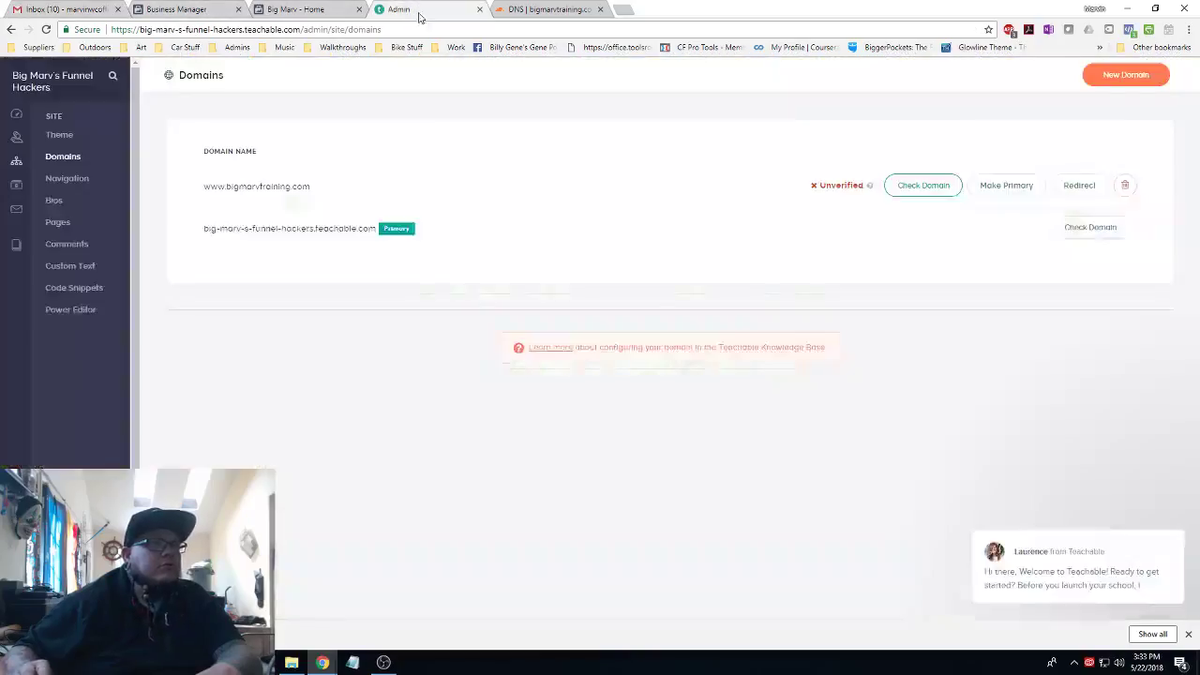
click(422, 9)
click(921, 188)
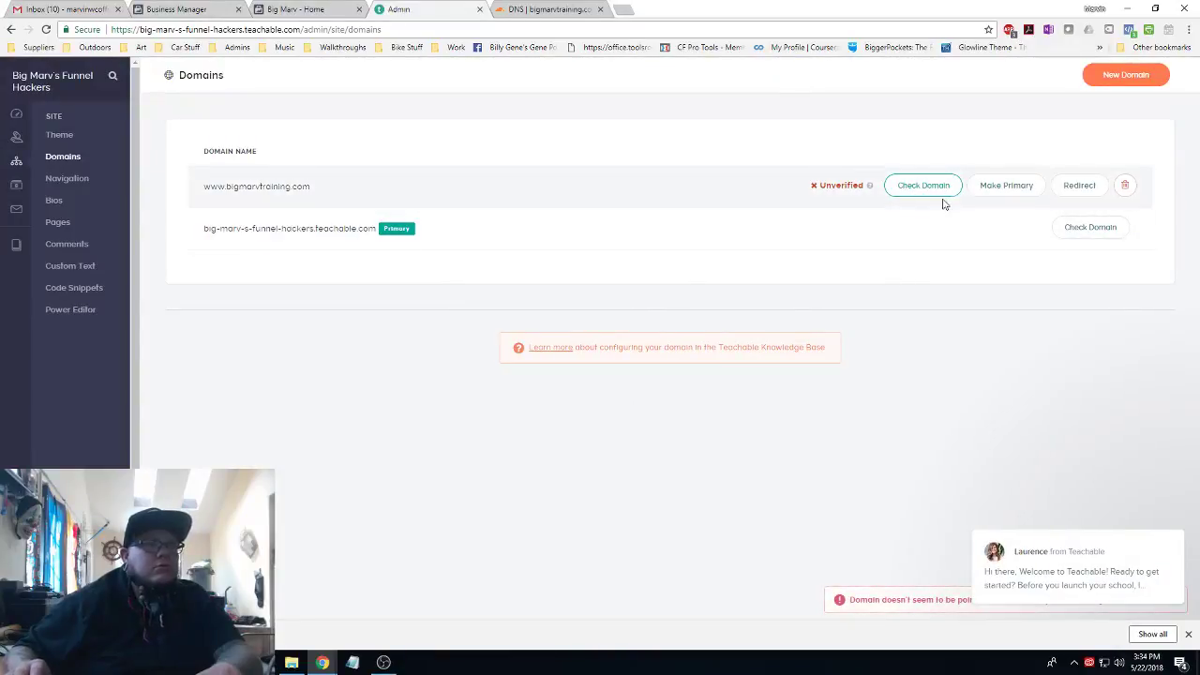
mouse_move(1170, 554)
click(1168, 515)
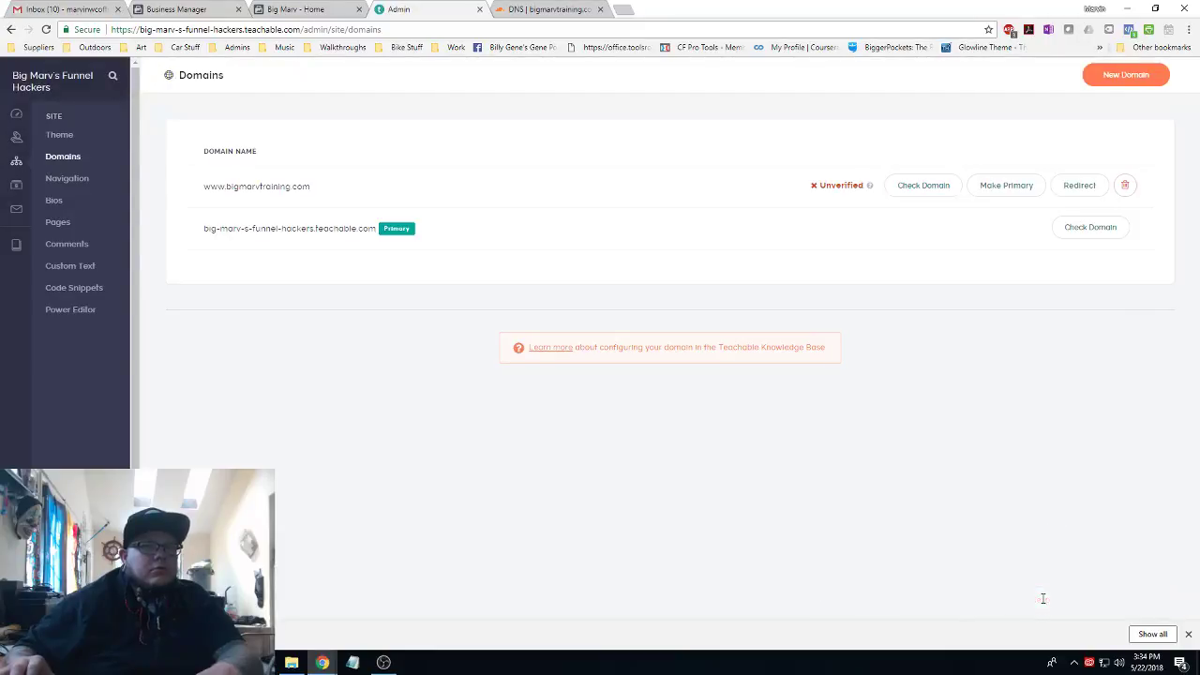
click(542, 349)
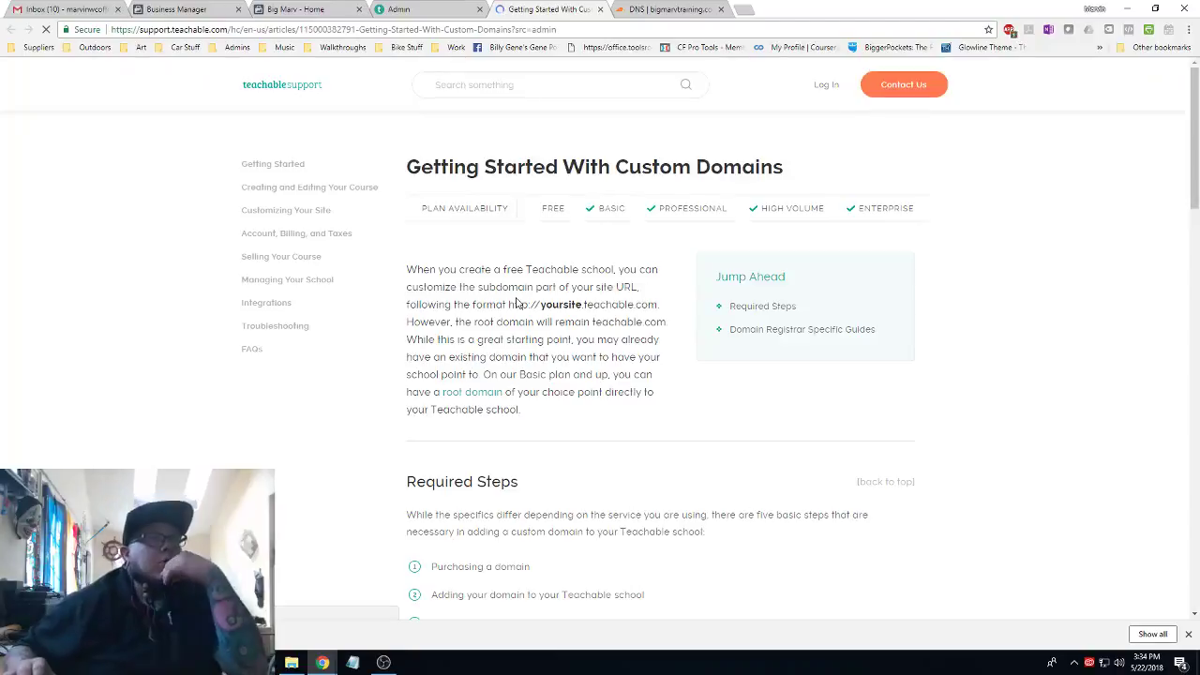
Scroll the custom domains article and open the GoDaddy custom domain setup guide
scroll(616, 300, down, 1)
scroll(616, 300, down, 5)
scroll(616, 300, down, 2)
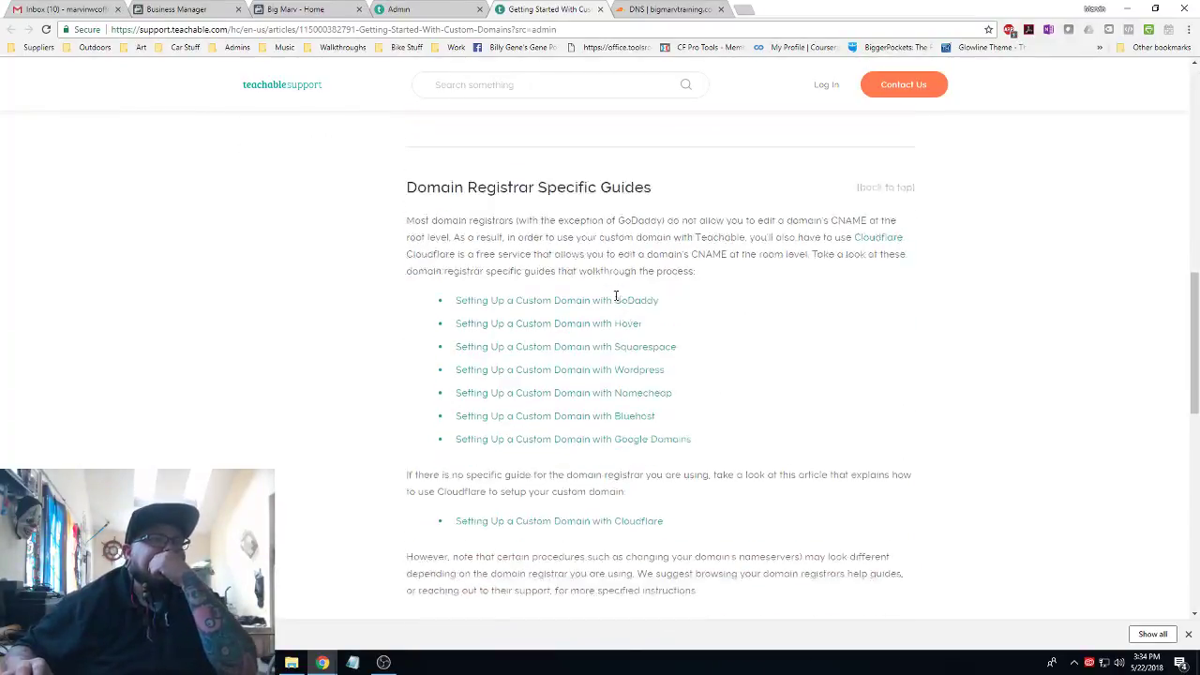
click(583, 218)
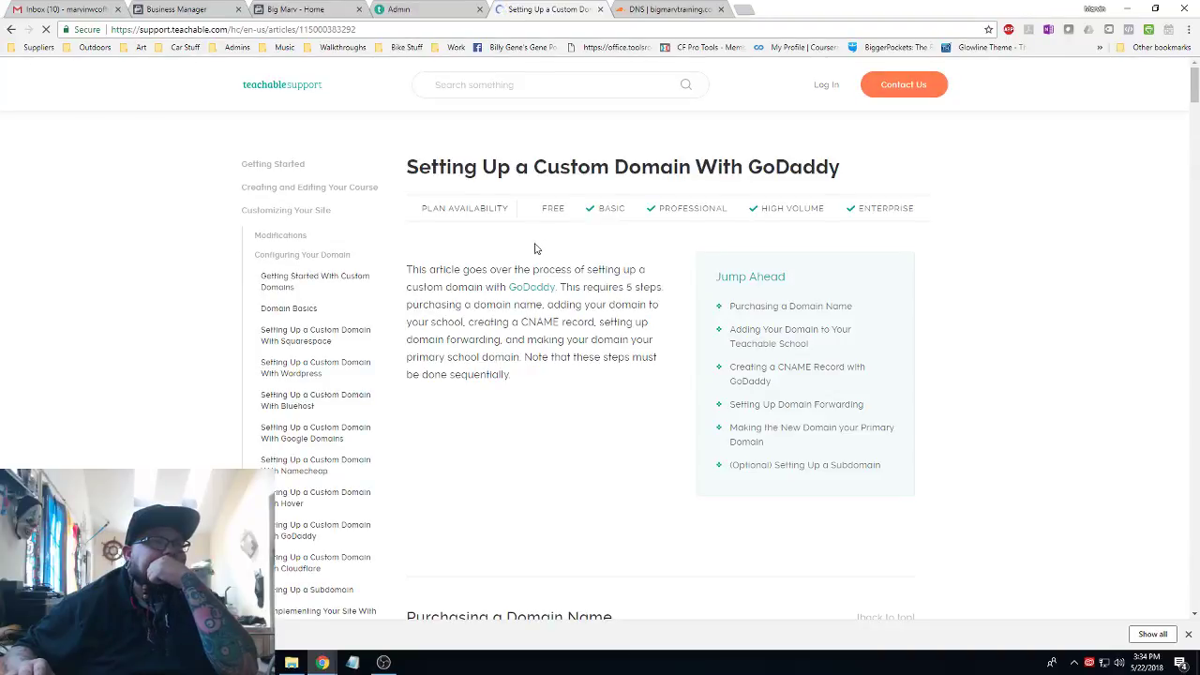
Read the guide down to the Add Custom Domain step with the Domain Name box
scroll(534, 248, down, 7)
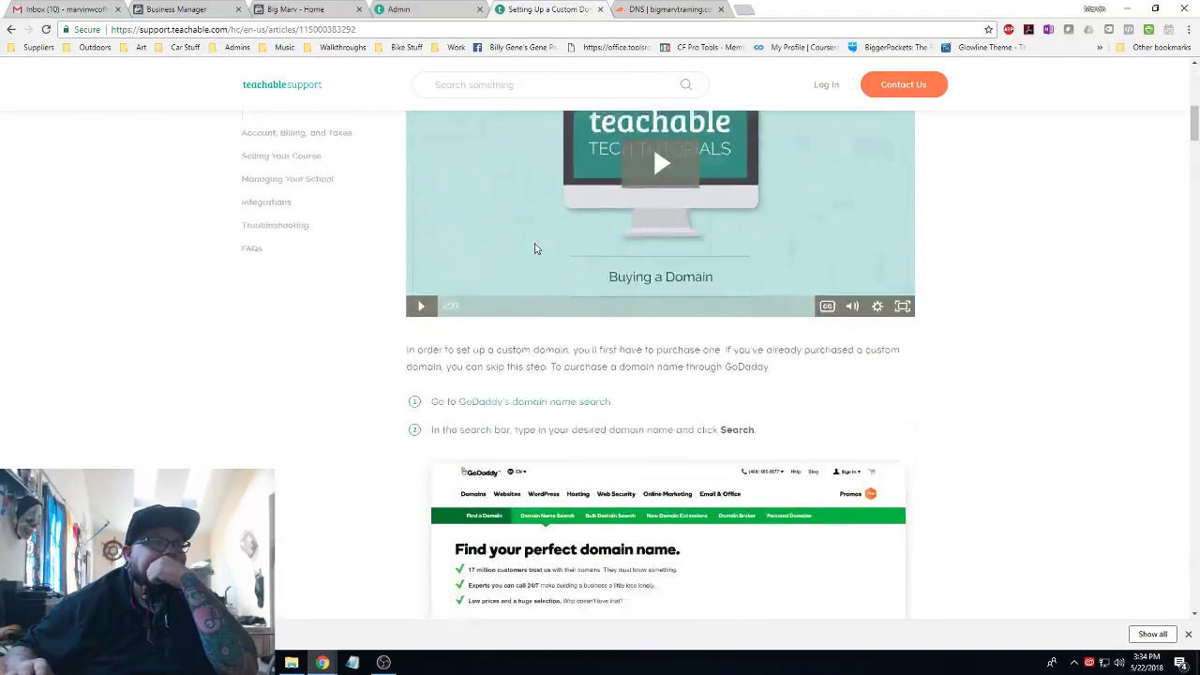
scroll(534, 249, down, 2)
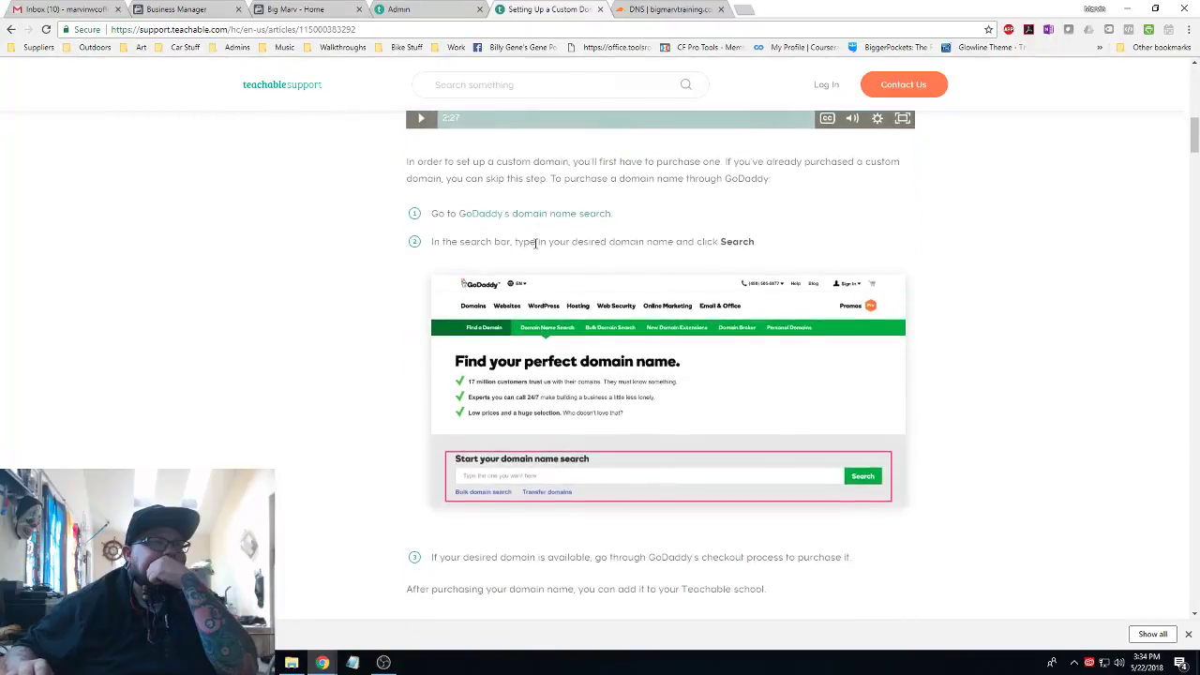
scroll(536, 245, down, 5)
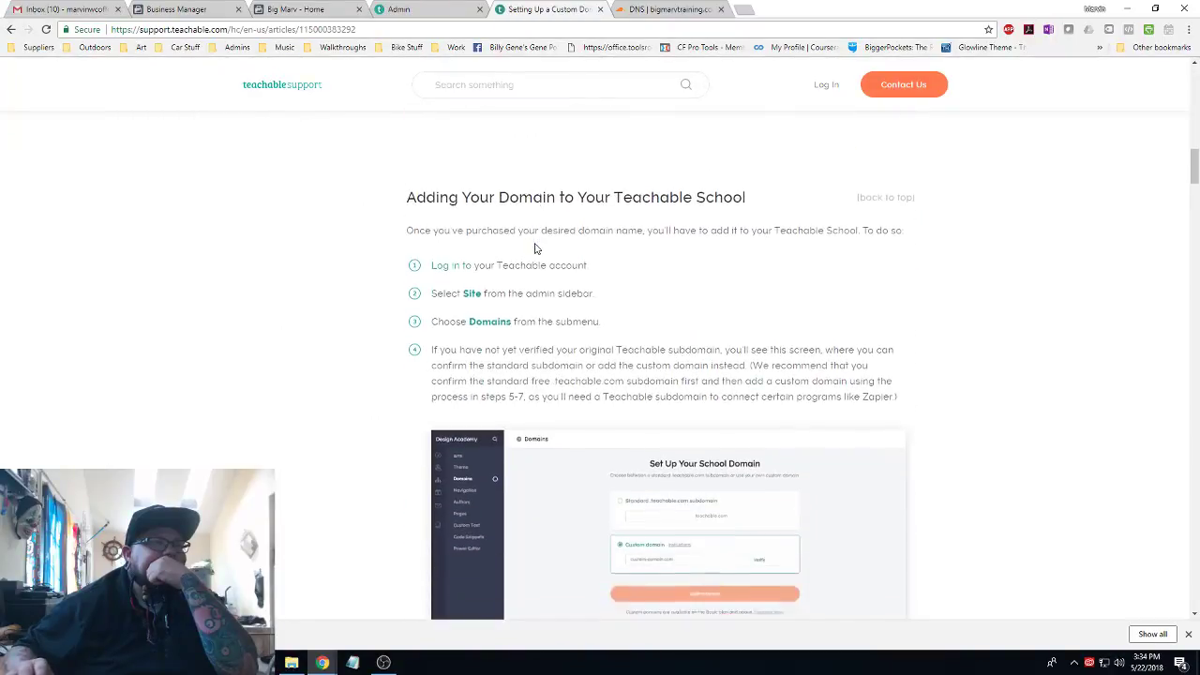
scroll(536, 247, down, 2)
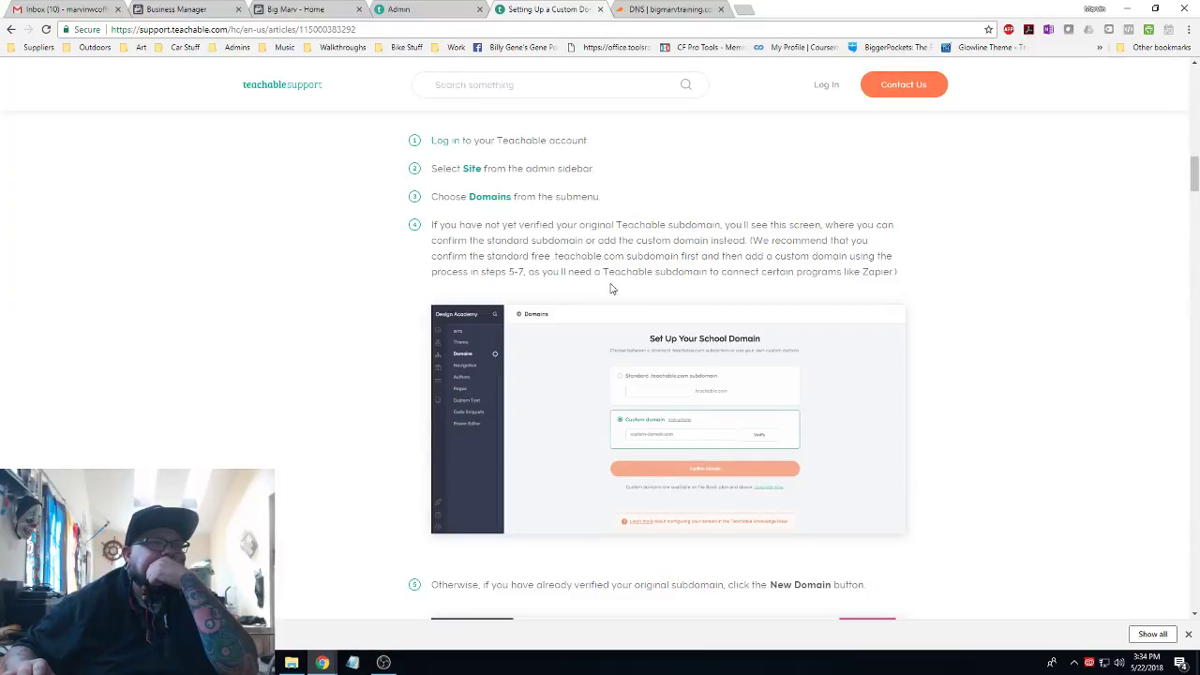
scroll(611, 288, down, 3)
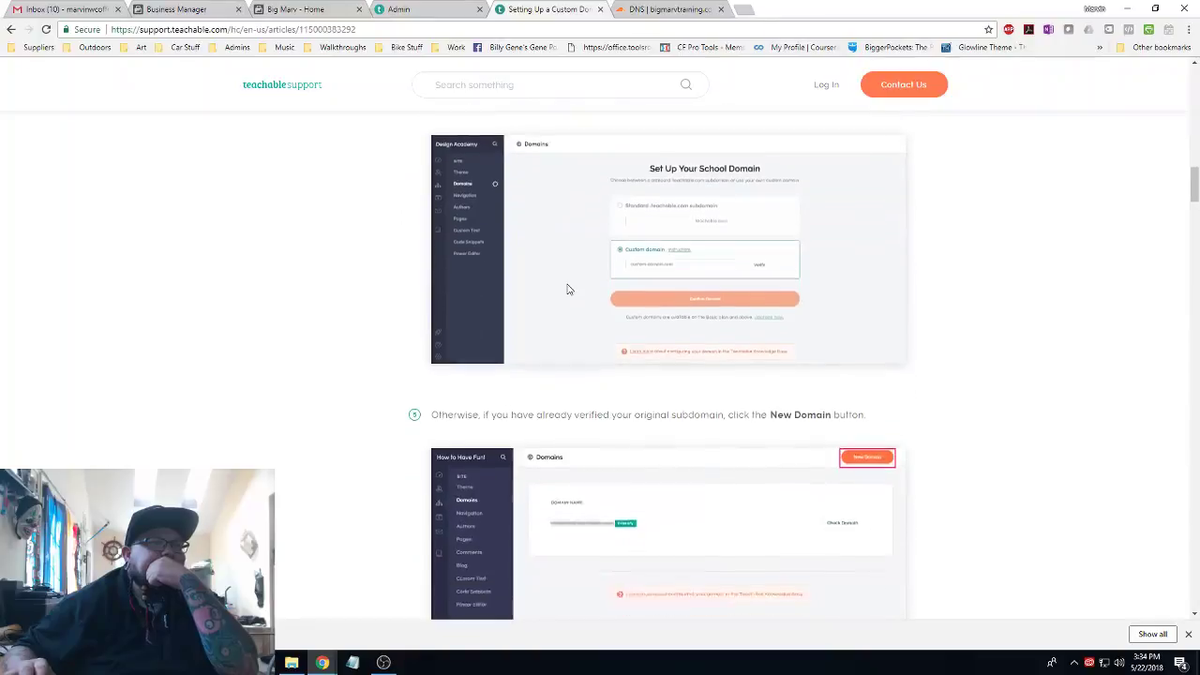
scroll(567, 289, down, 2)
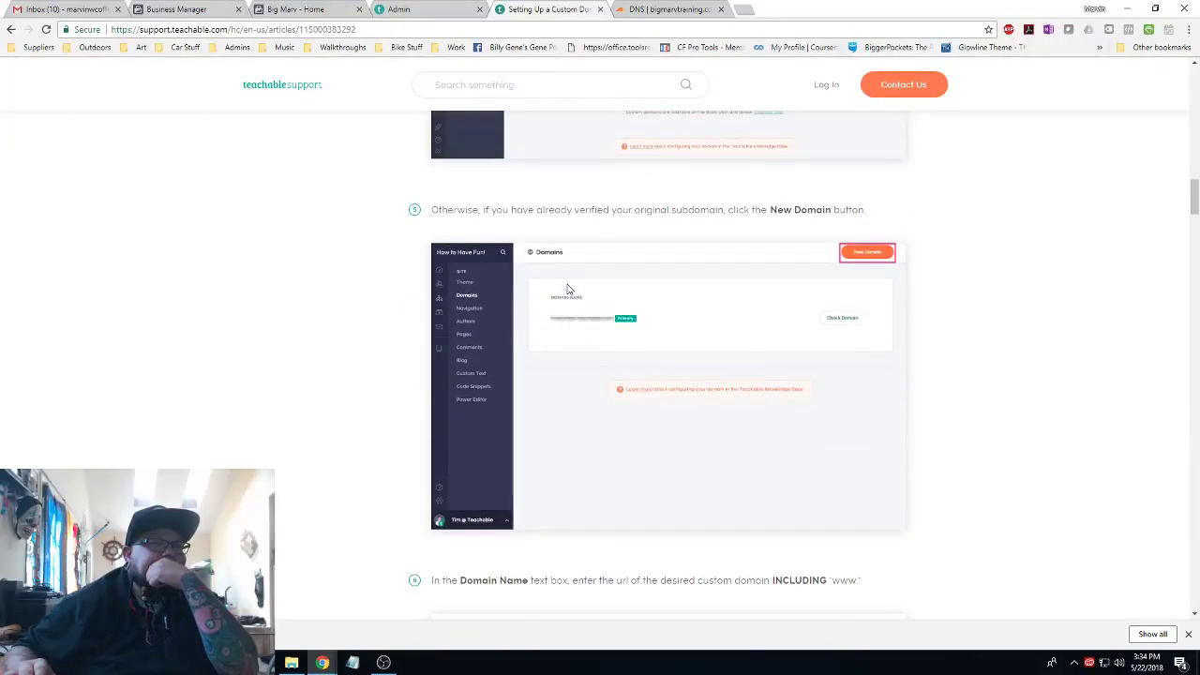
scroll(806, 316, down, 3)
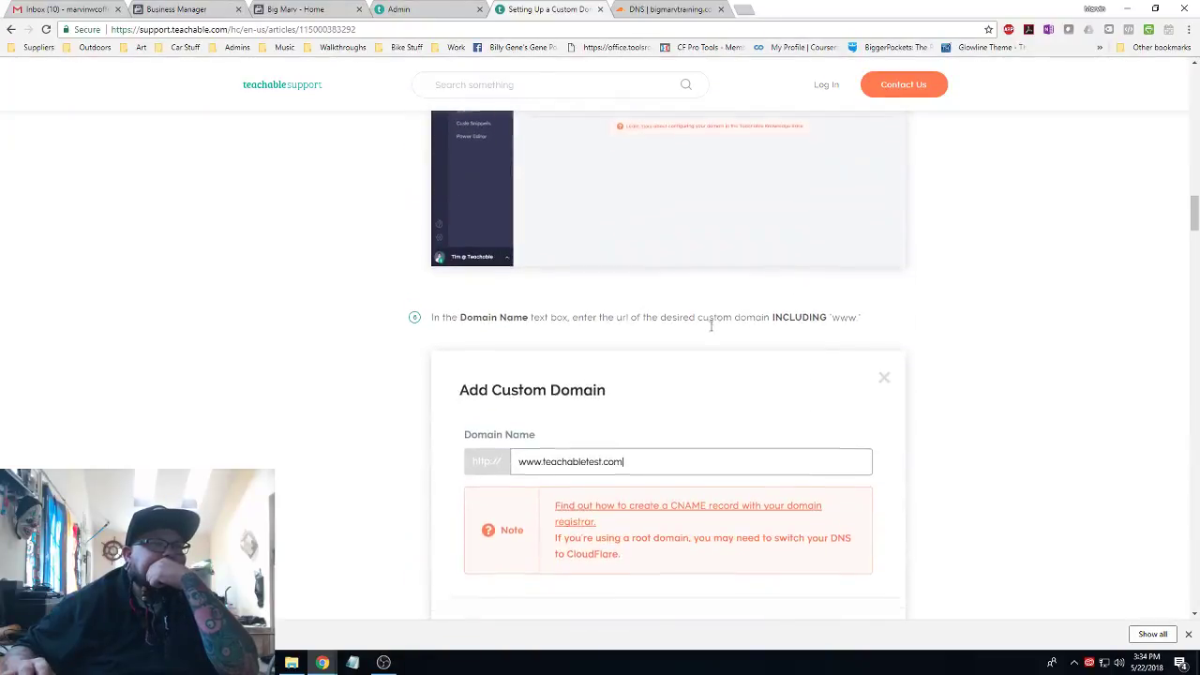
scroll(711, 325, down, 1)
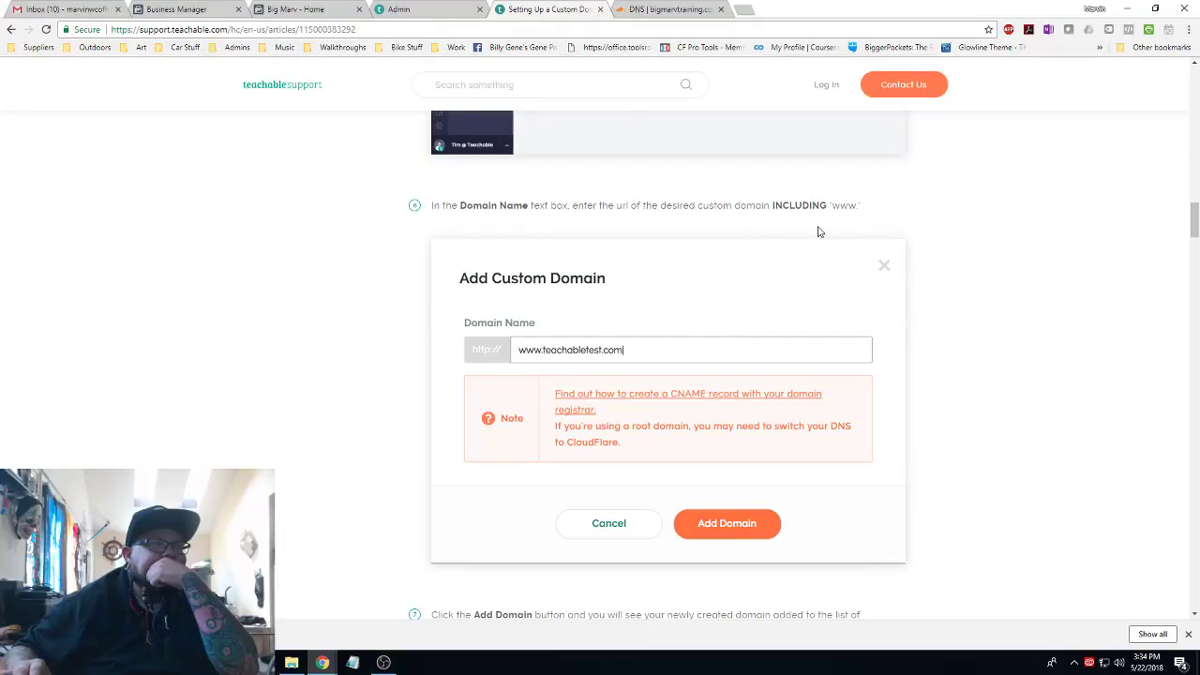
click(399, 11)
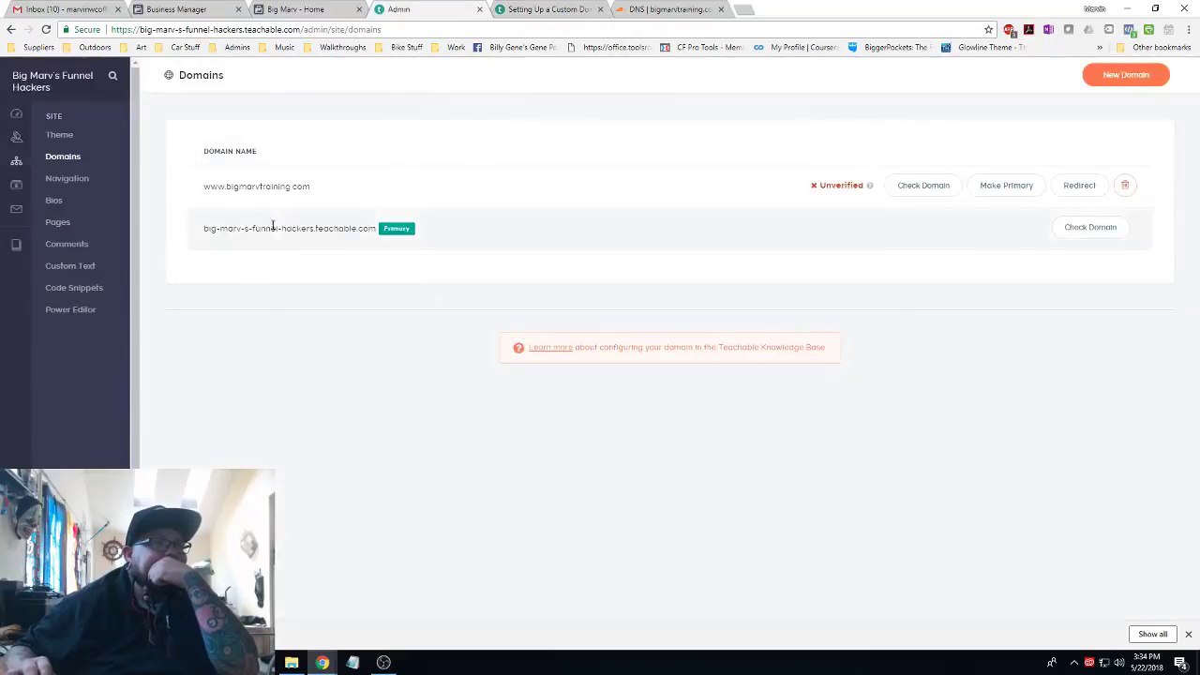
drag(205, 186, 357, 190)
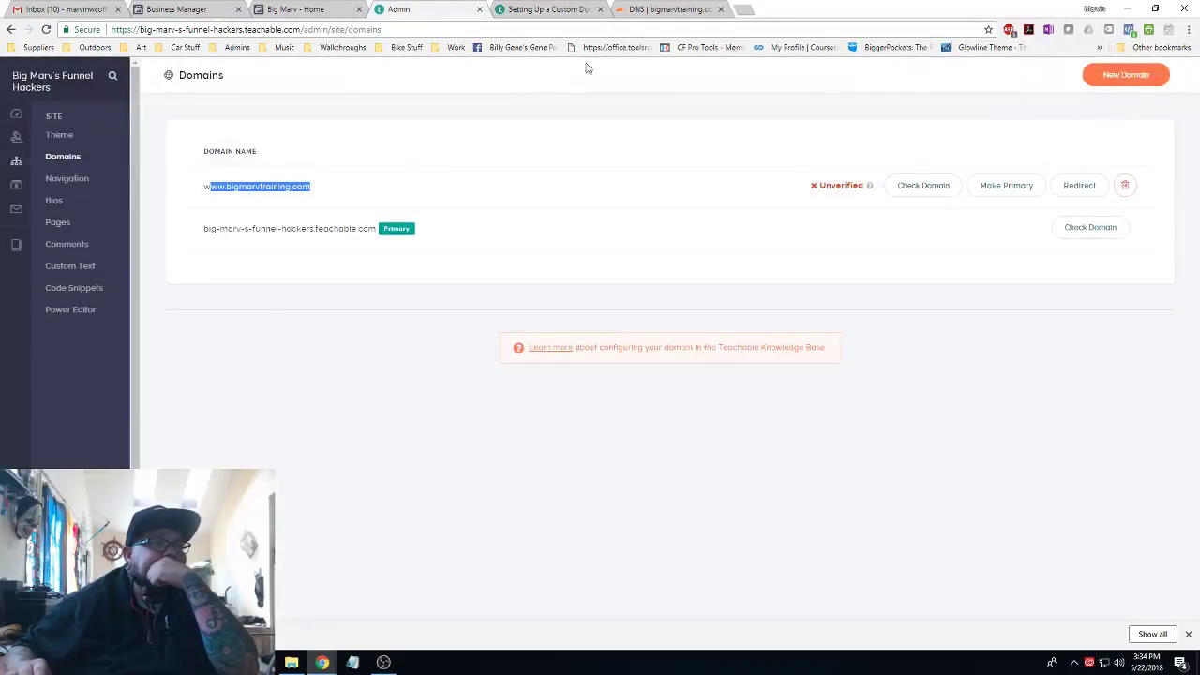
click(550, 11)
scroll(678, 375, down, 3)
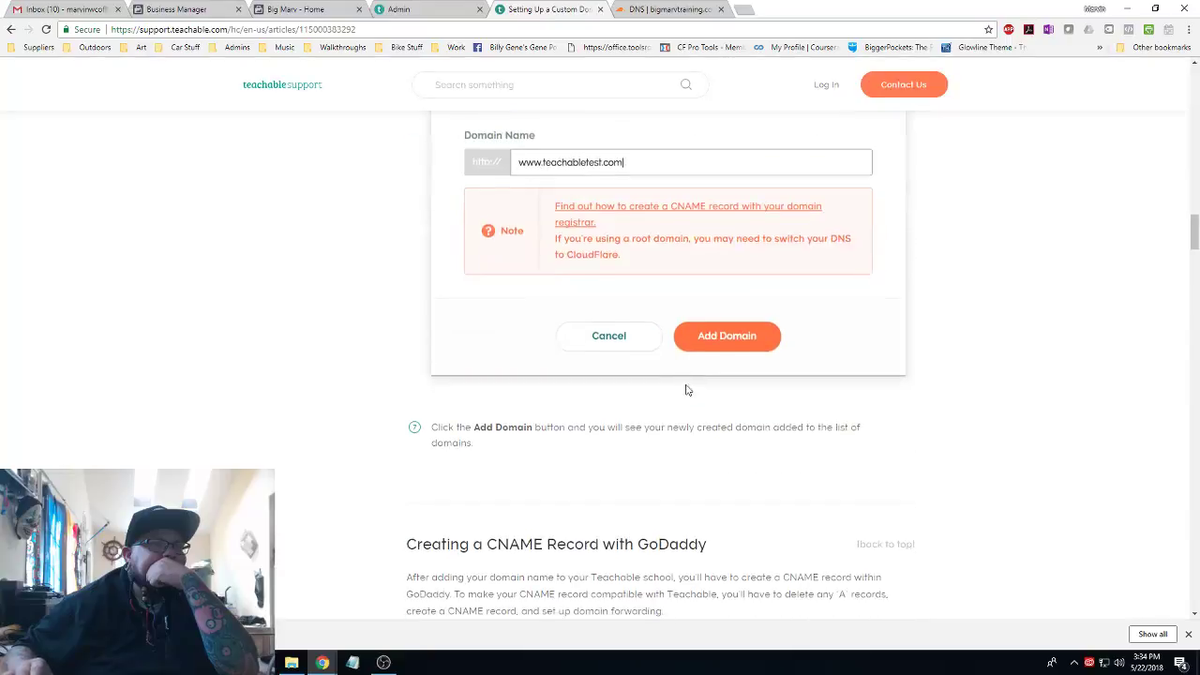
scroll(686, 394, down, 2)
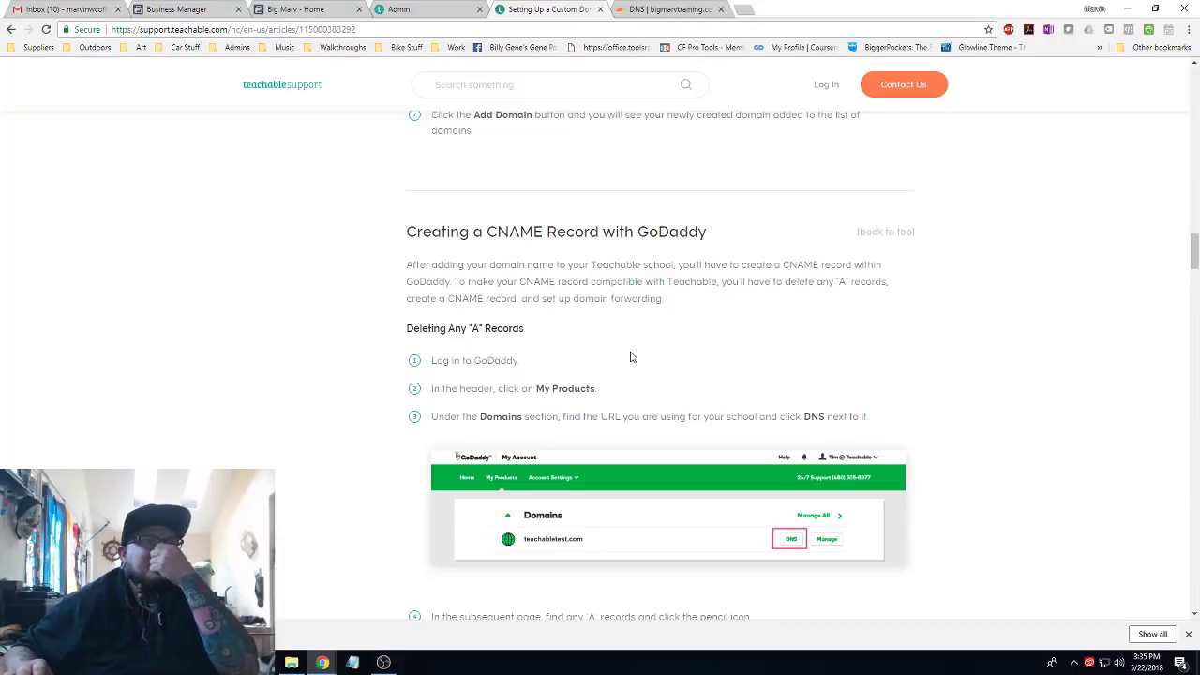
scroll(631, 356, down, 3)
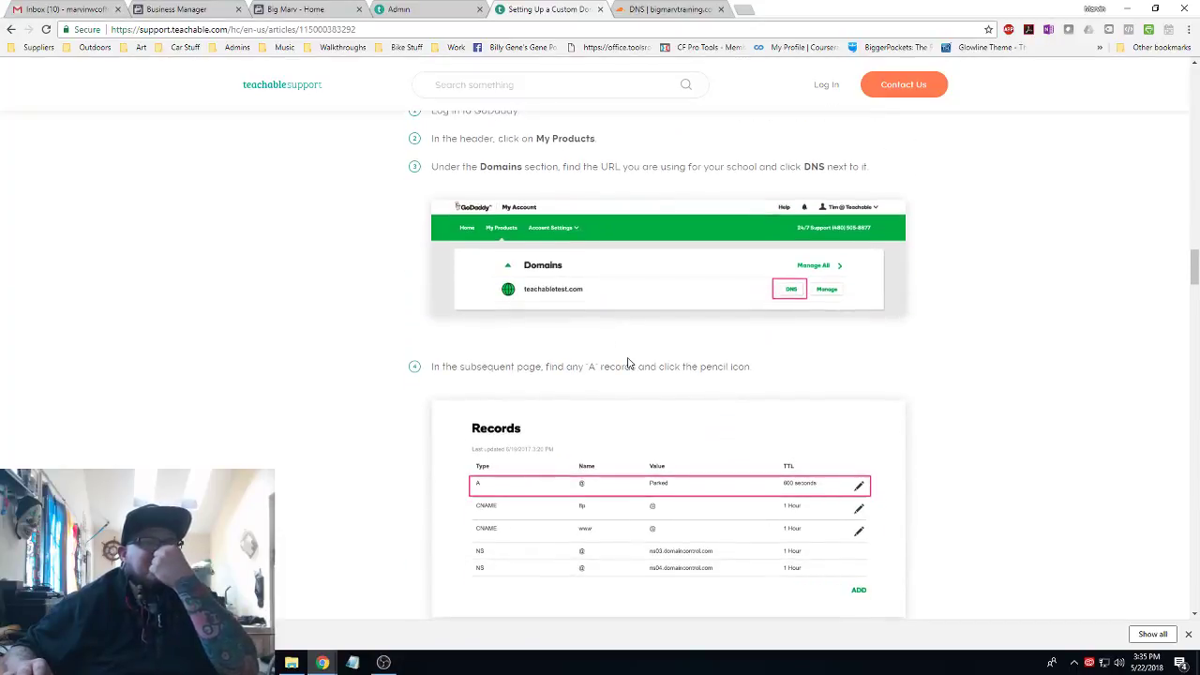
scroll(628, 366, down, 2)
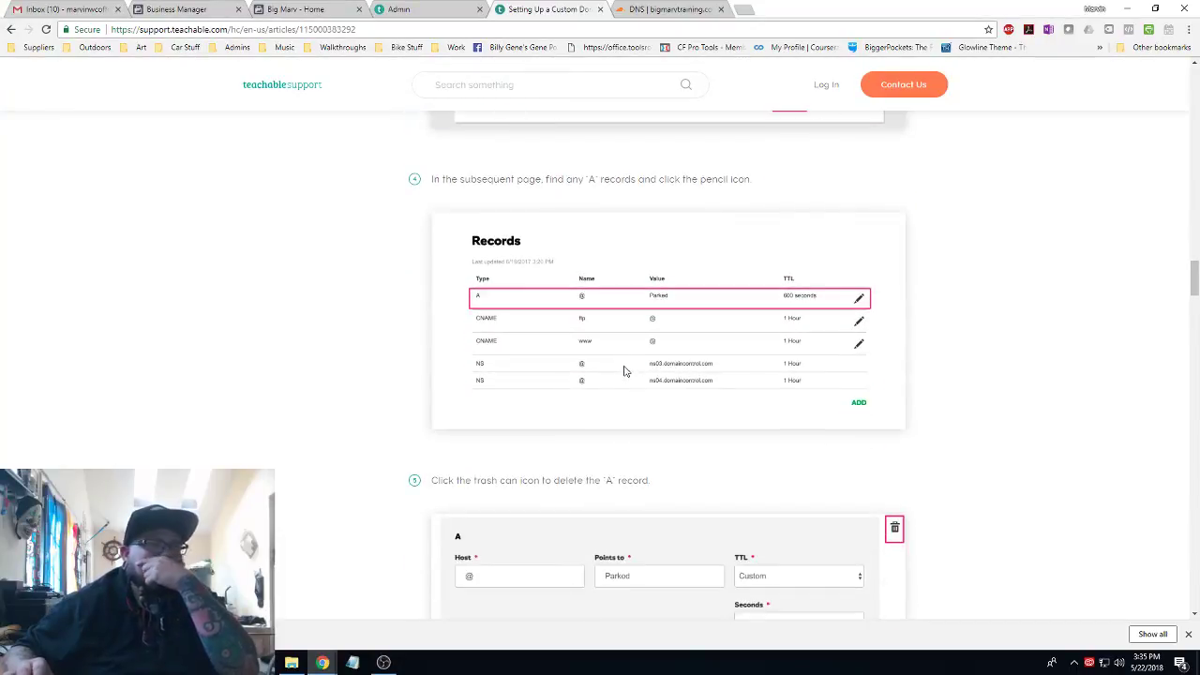
scroll(624, 375, down, 1)
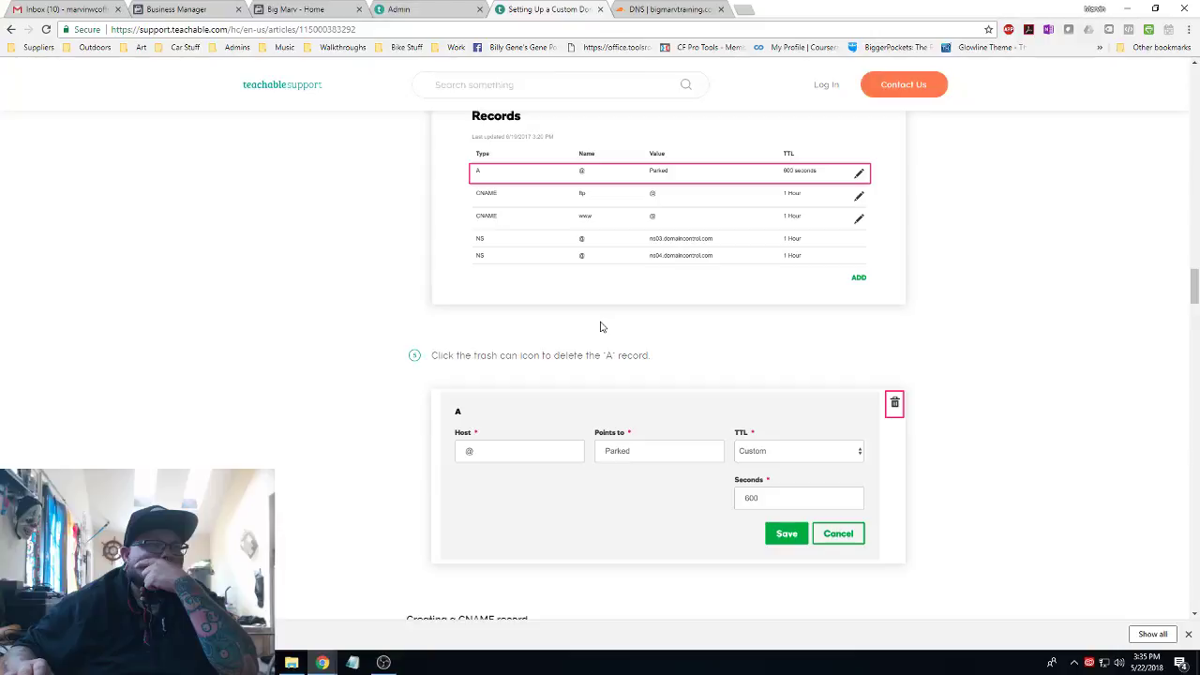
Read the article's GoDaddy CNAME record and domain forwarding instructions
scroll(602, 326, down, 2)
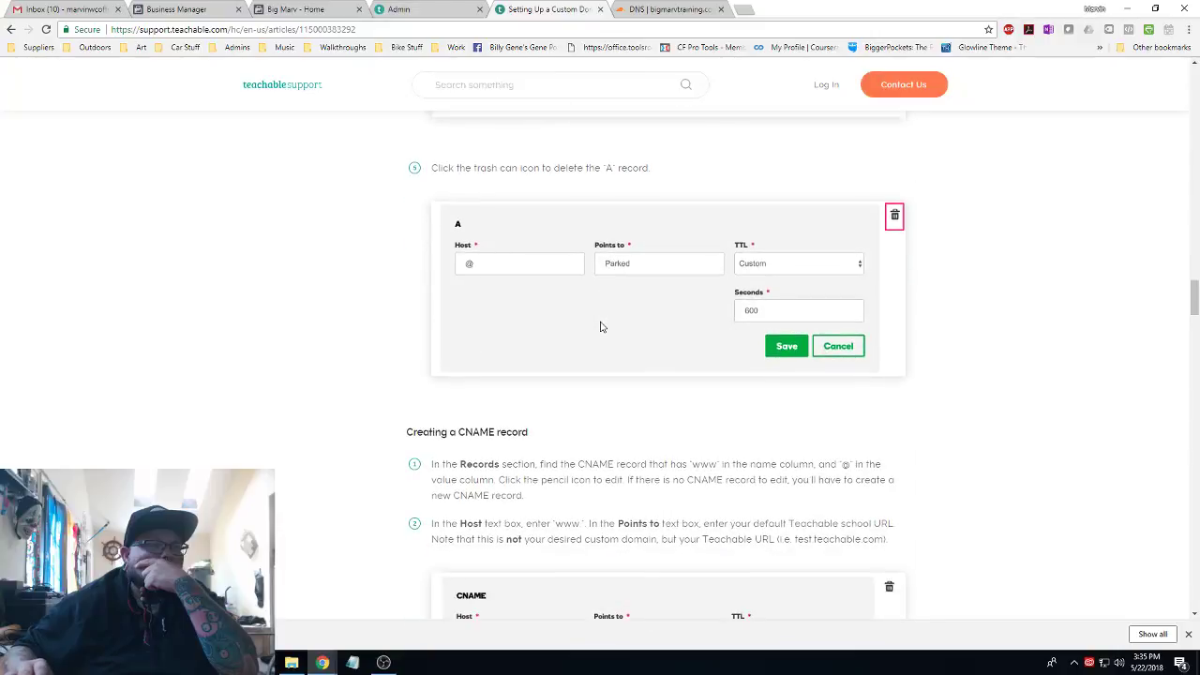
scroll(602, 326, down, 1)
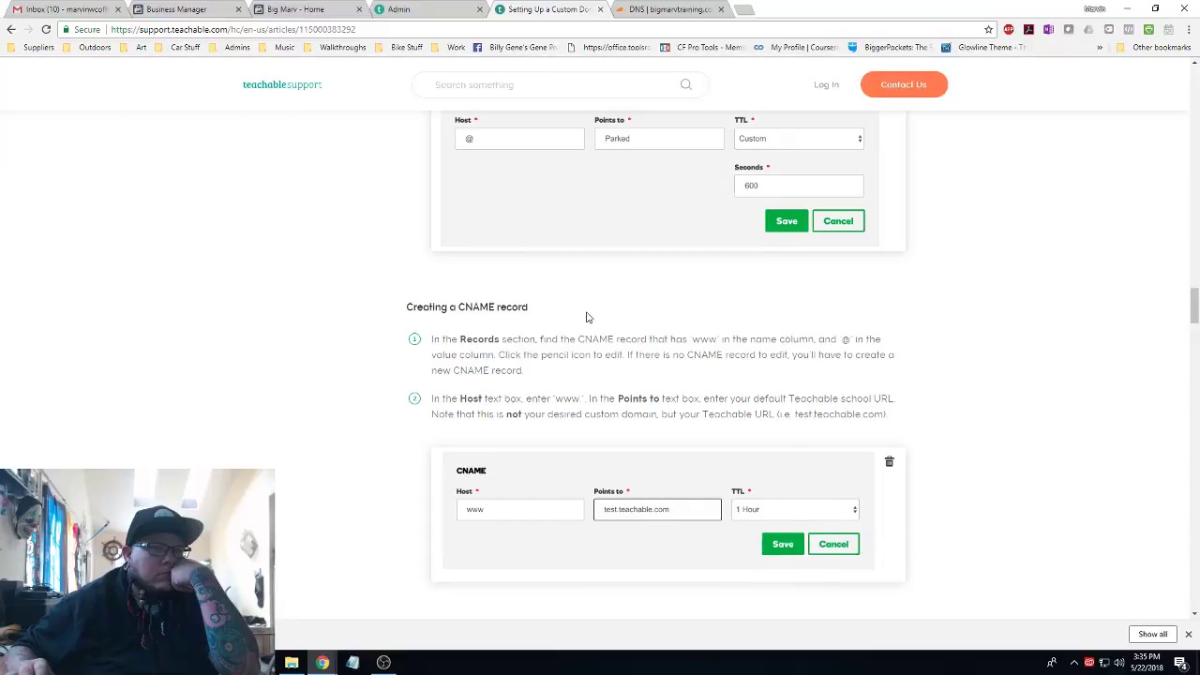
scroll(587, 318, down, 3)
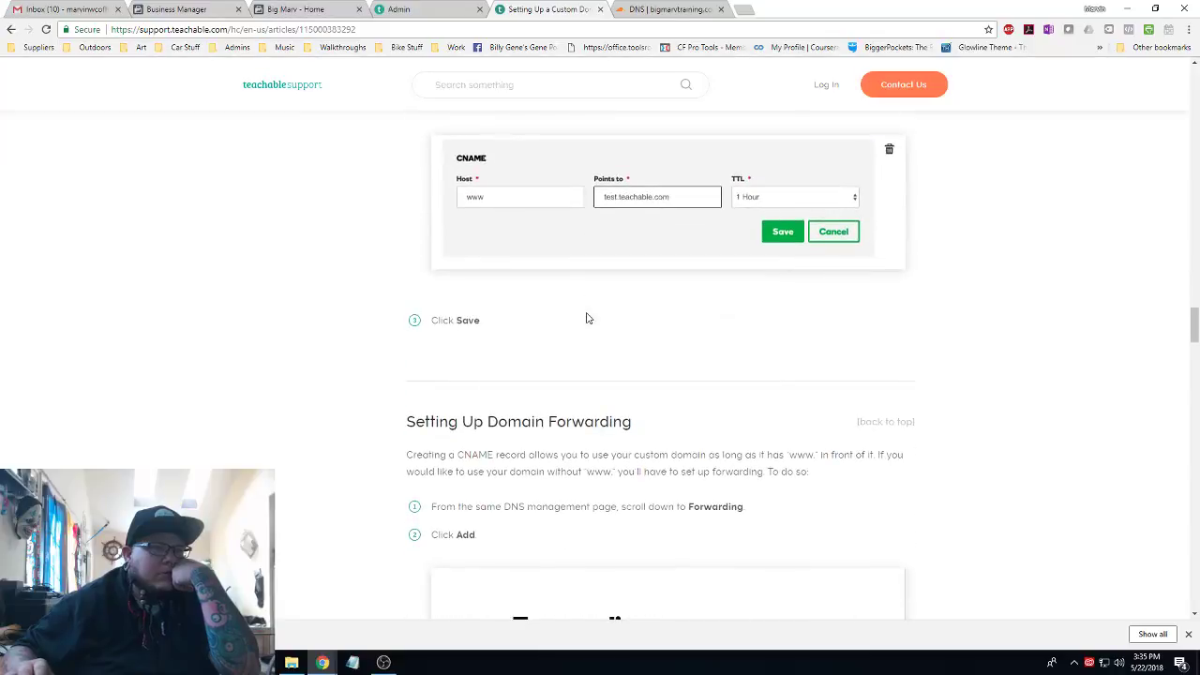
scroll(587, 318, down, 1)
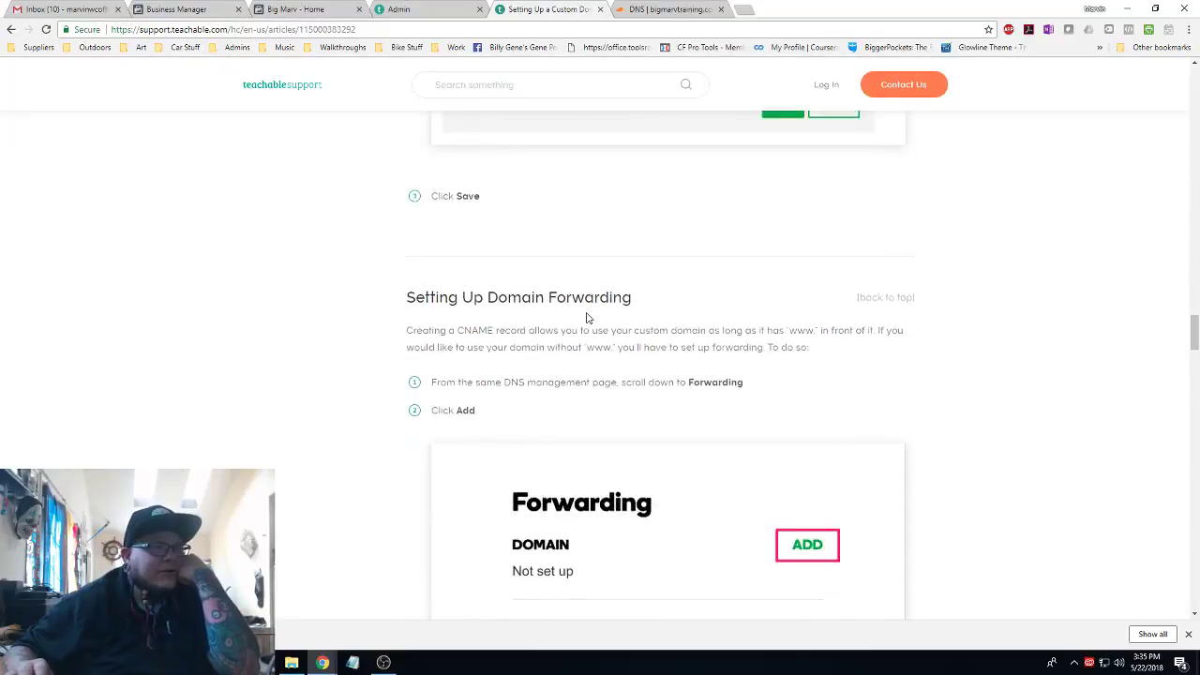
scroll(587, 317, down, 5)
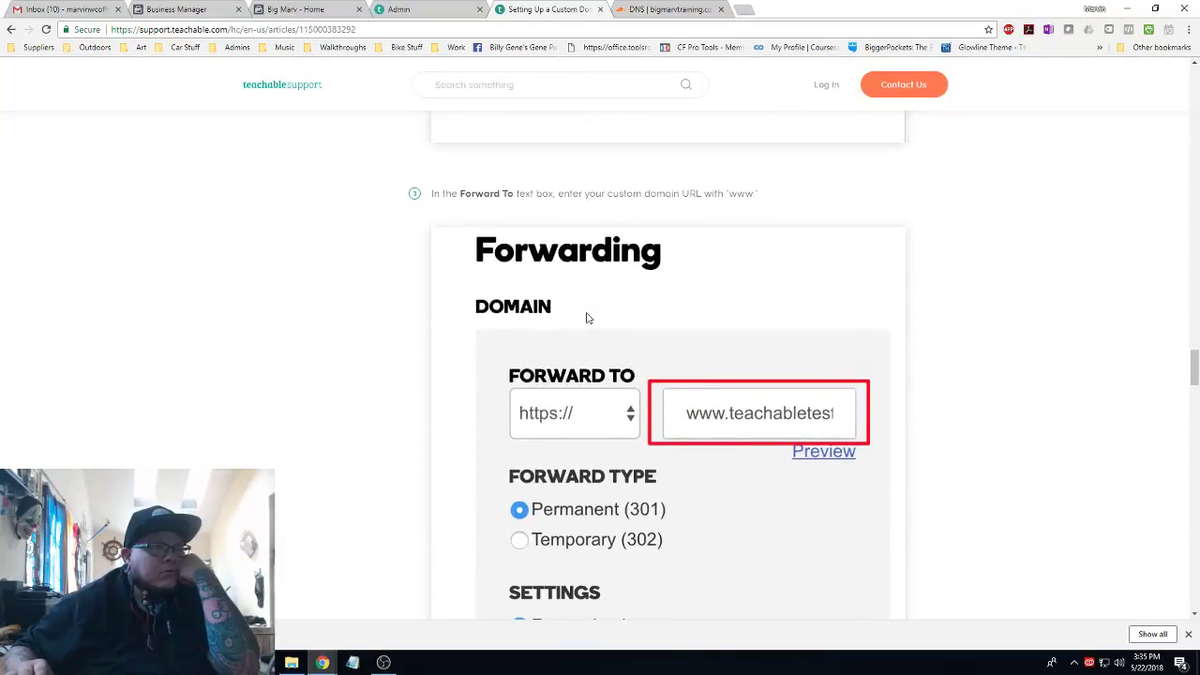
scroll(586, 318, down, 6)
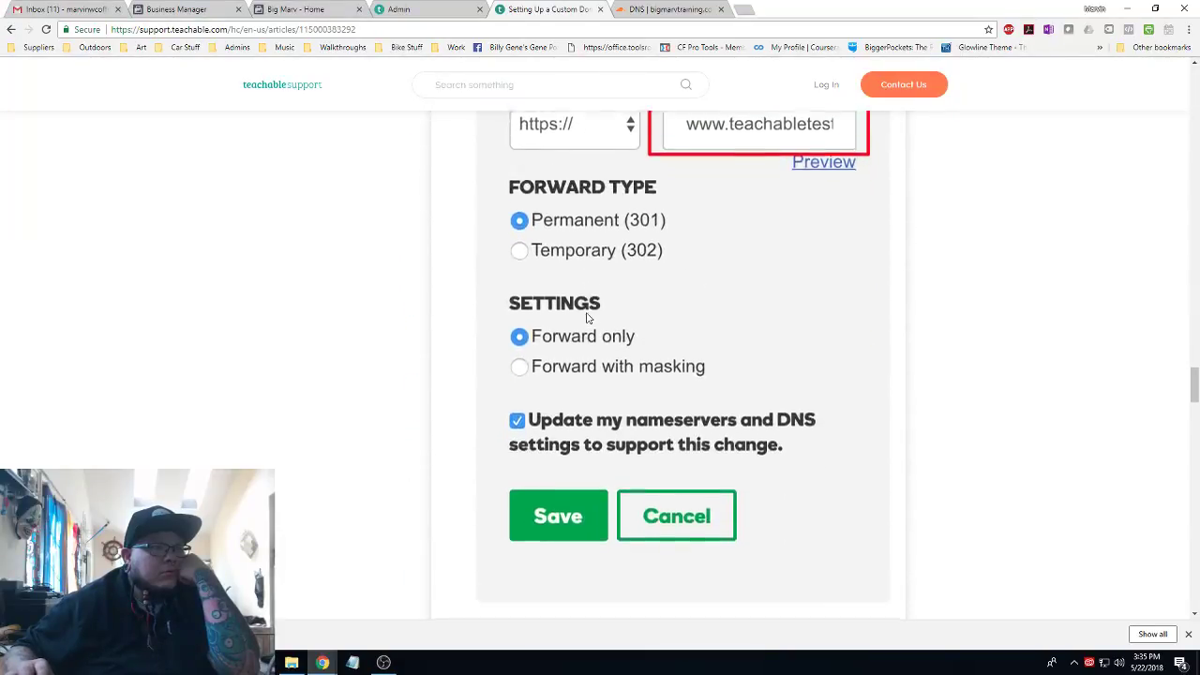
scroll(588, 477, up, 5)
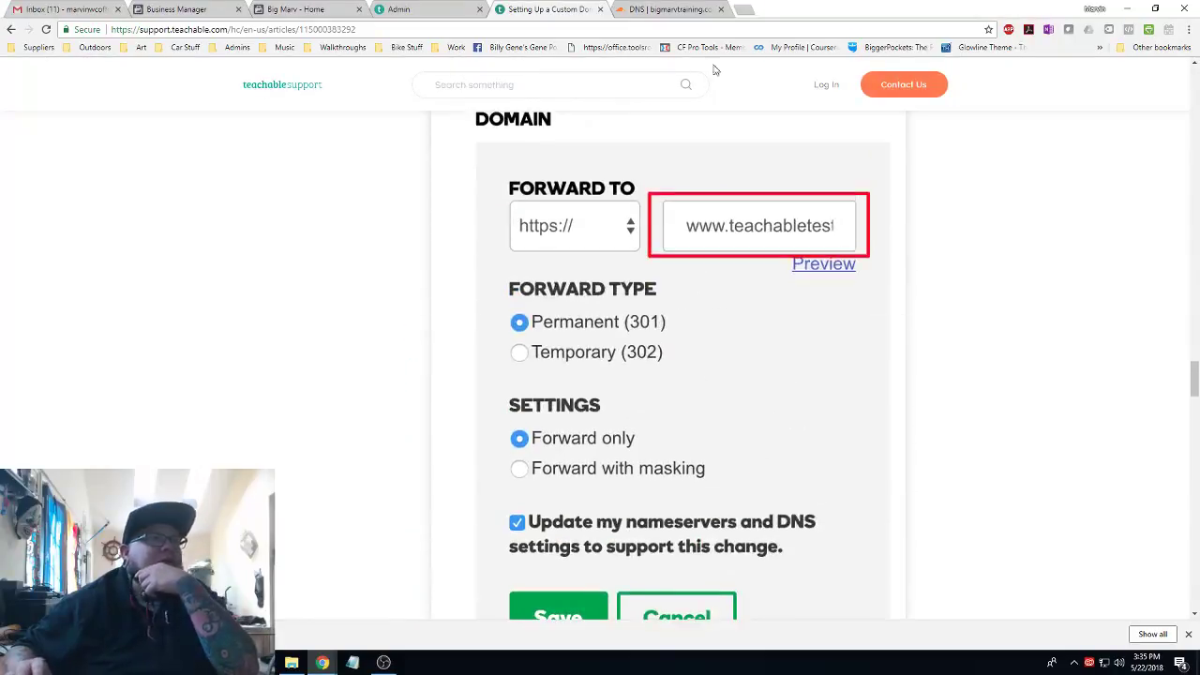
click(691, 11)
Go to godaddy.com and submit the account sign-in
click(679, 24)
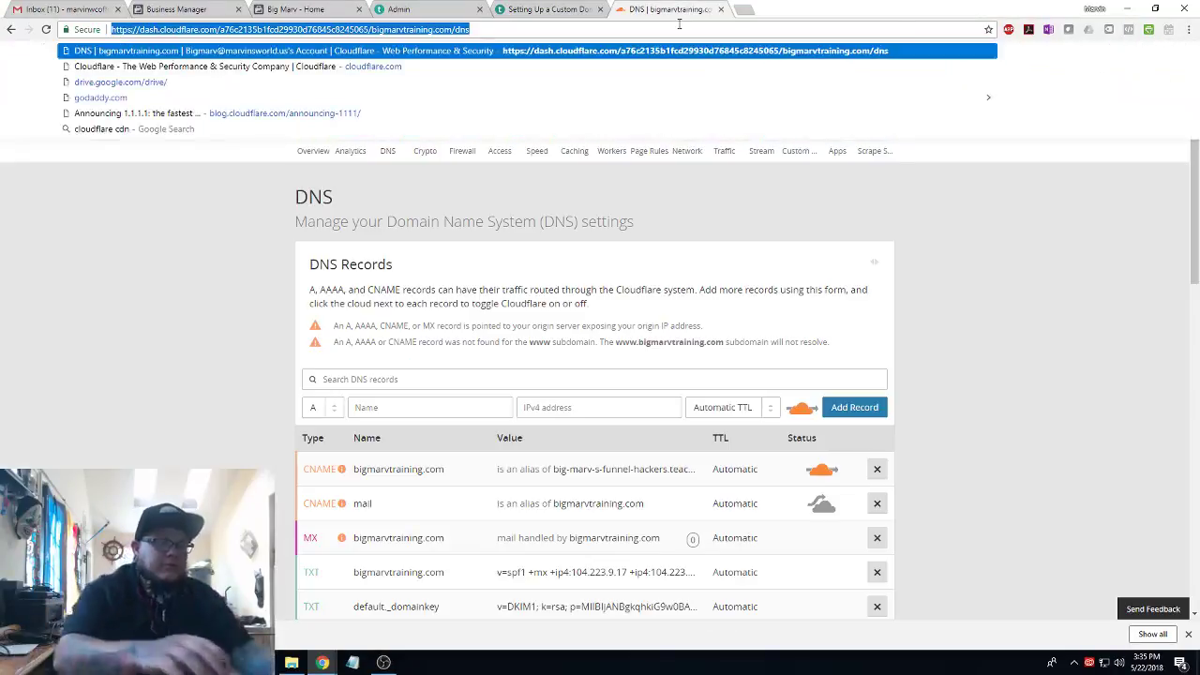
text(godaddy.com)
key(Return)
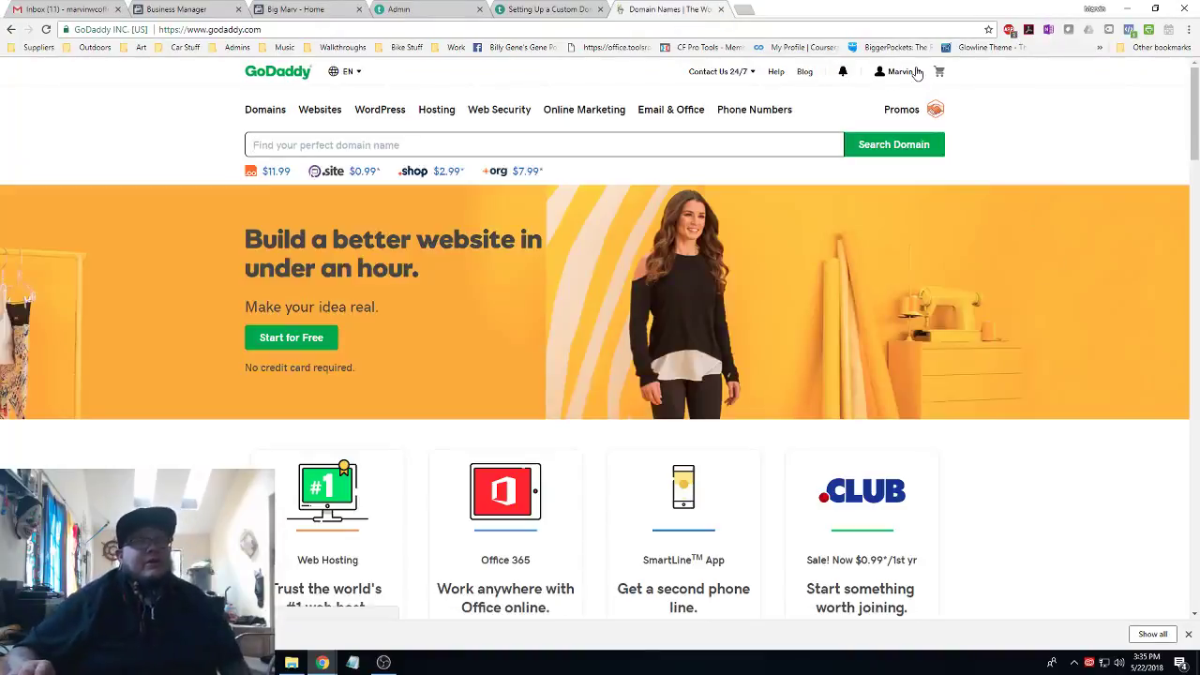
click(915, 74)
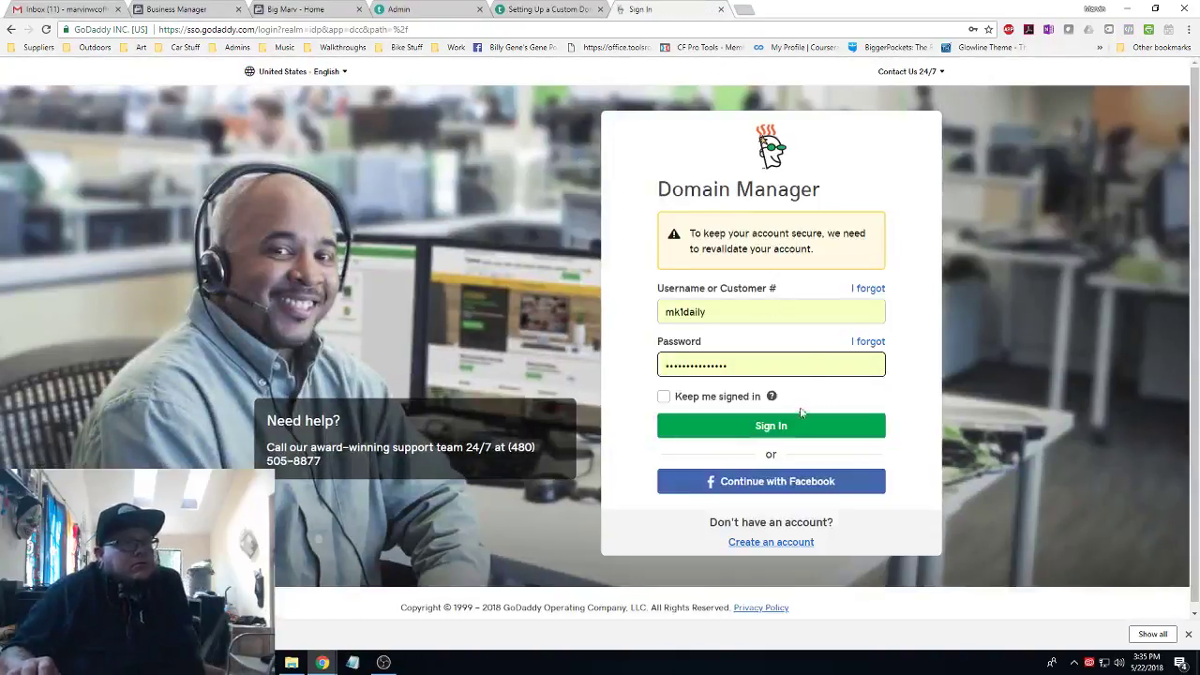
click(797, 424)
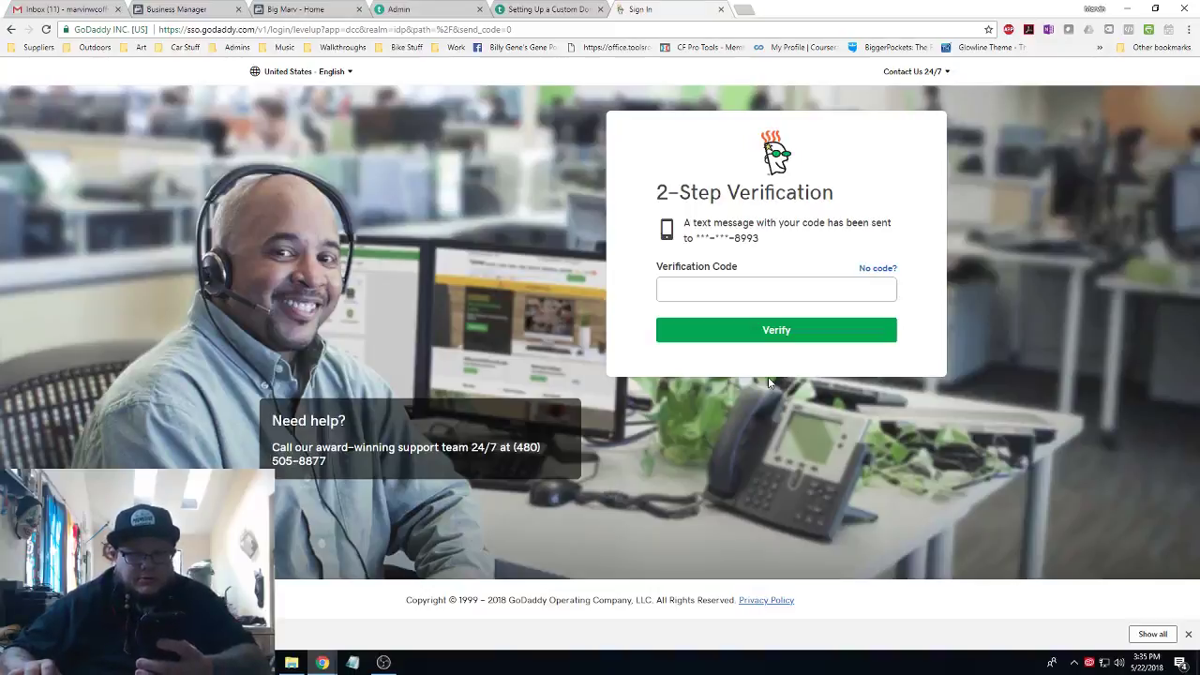
Enter the texted two-step verification code and verify
click(772, 288)
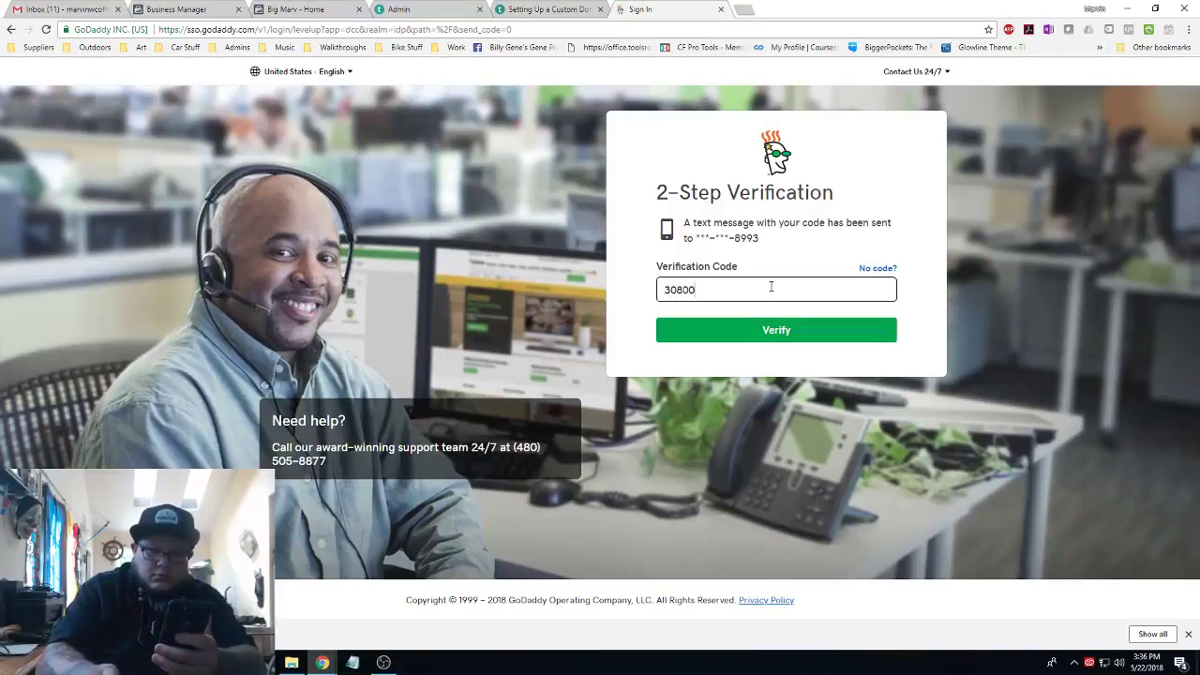
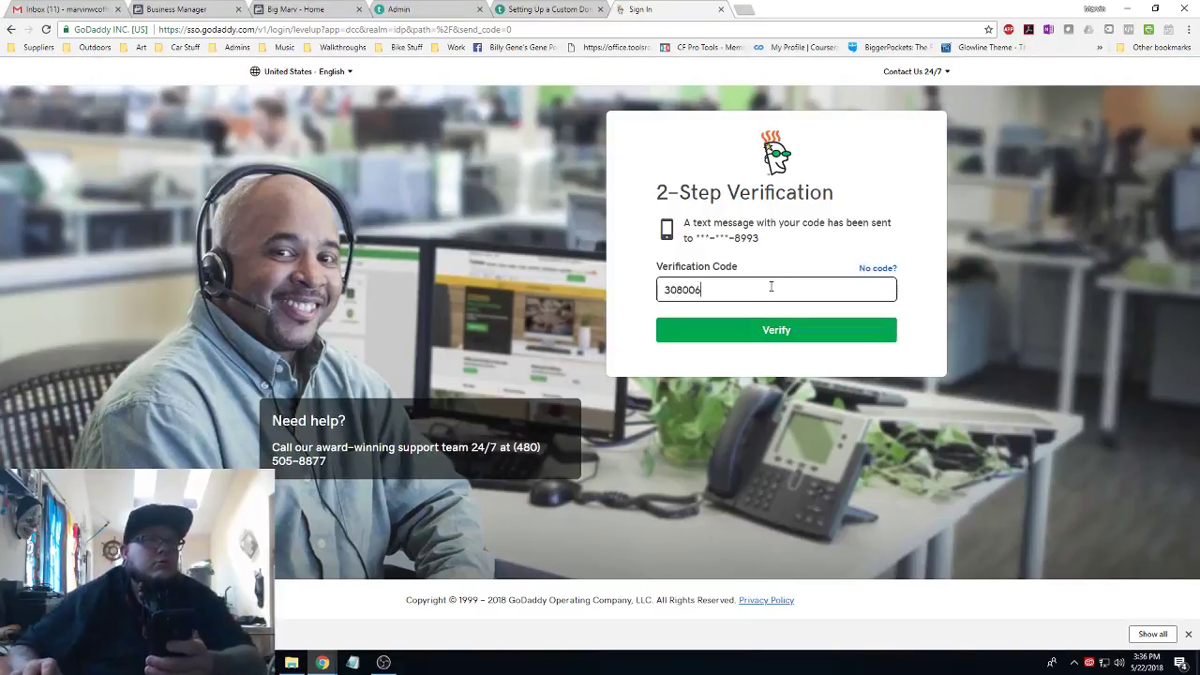
click(747, 335)
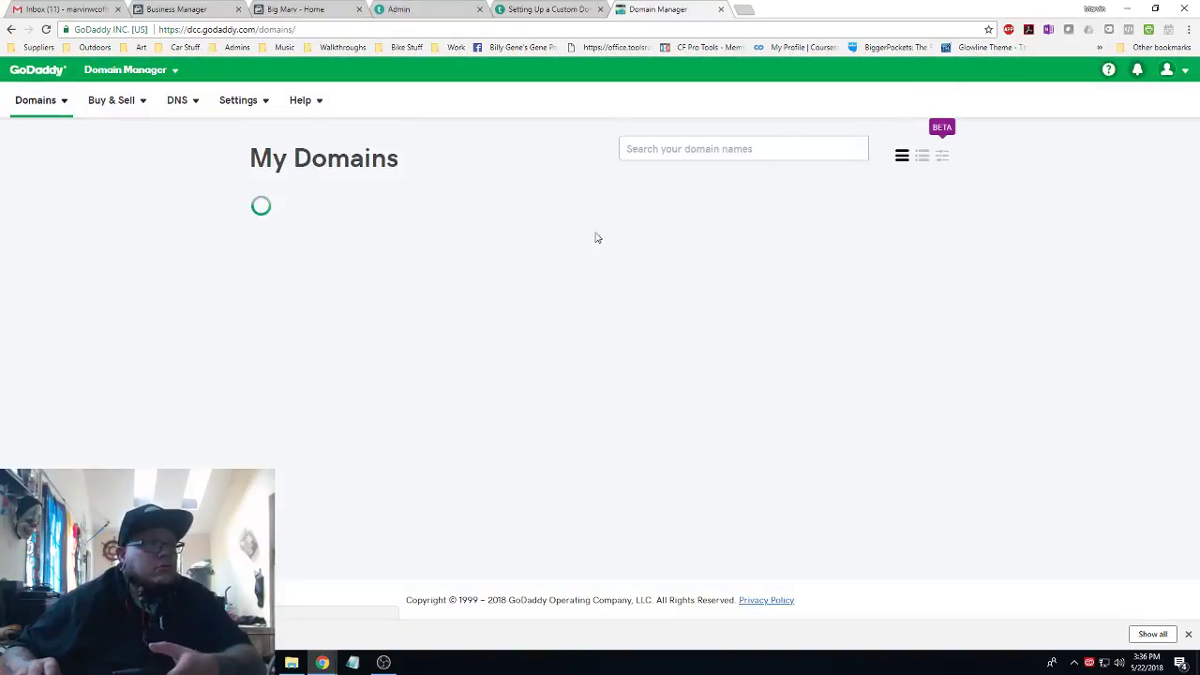
Find bigmarvtraining.com in My Domains and open its DNS management
click(696, 148)
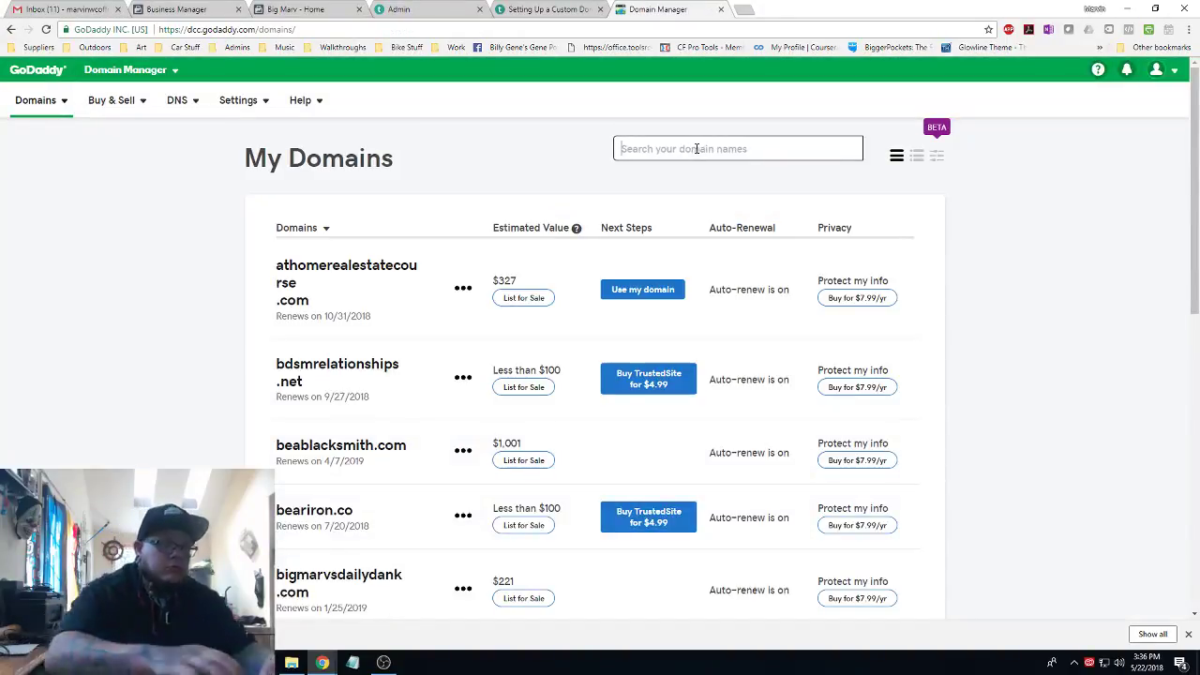
text(bigmarv)
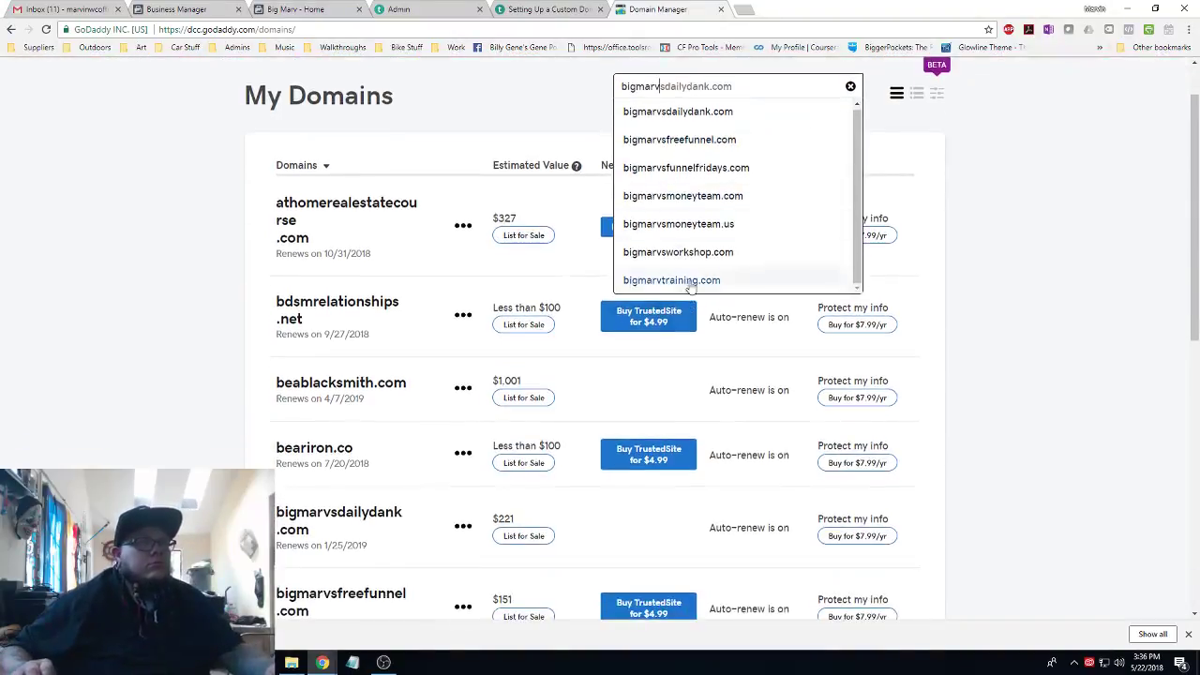
click(671, 336)
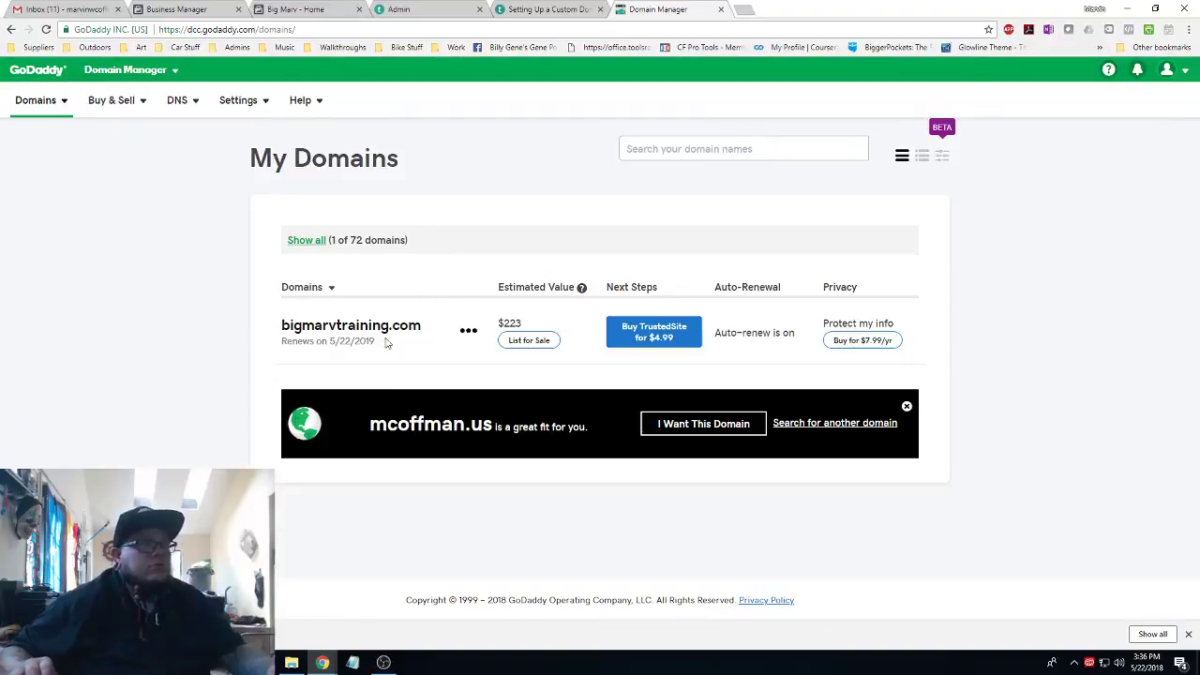
click(375, 330)
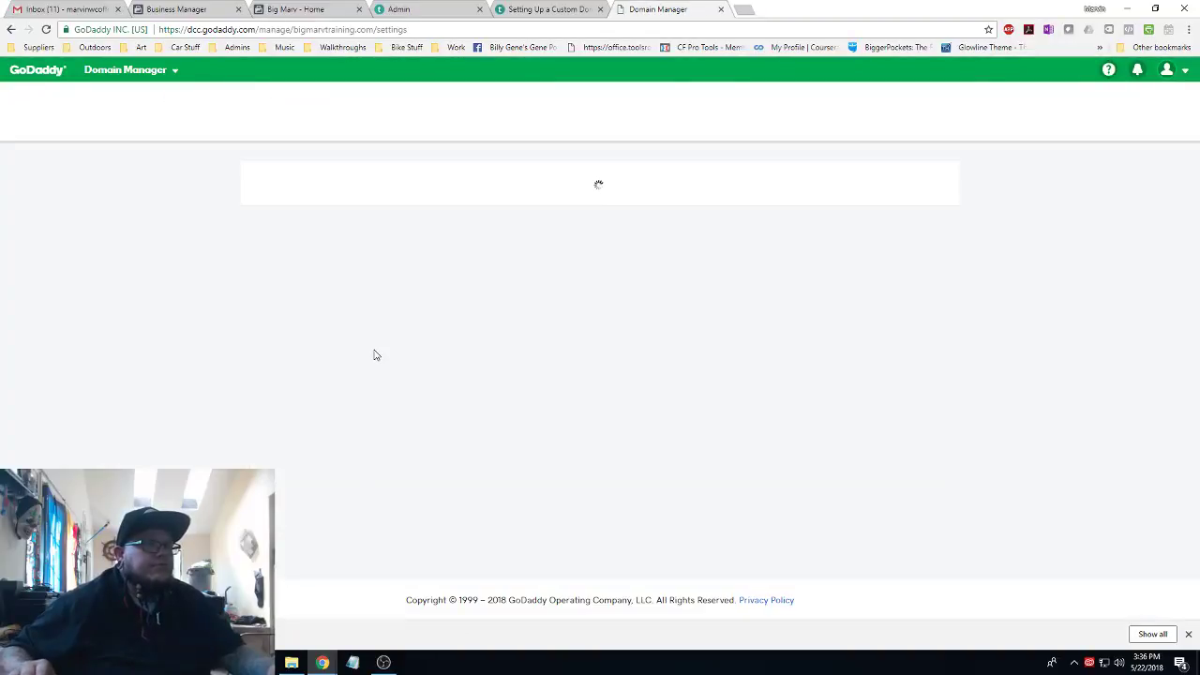
scroll(366, 422, down, 2)
scroll(371, 439, down, 2)
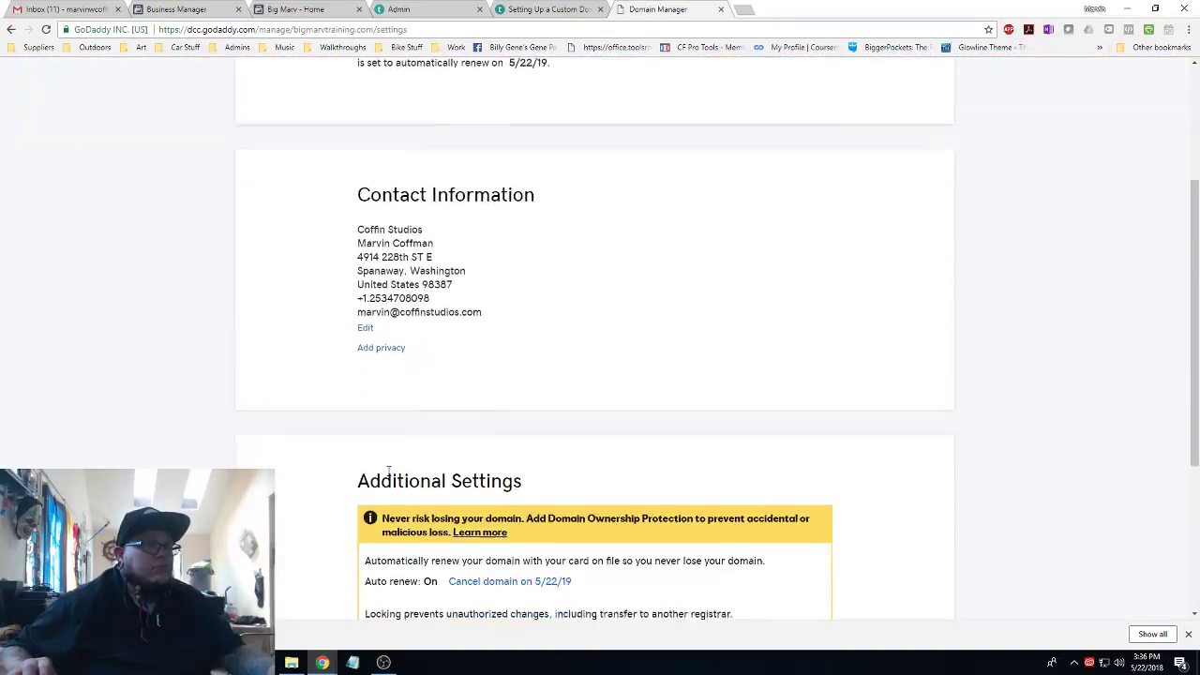
click(389, 532)
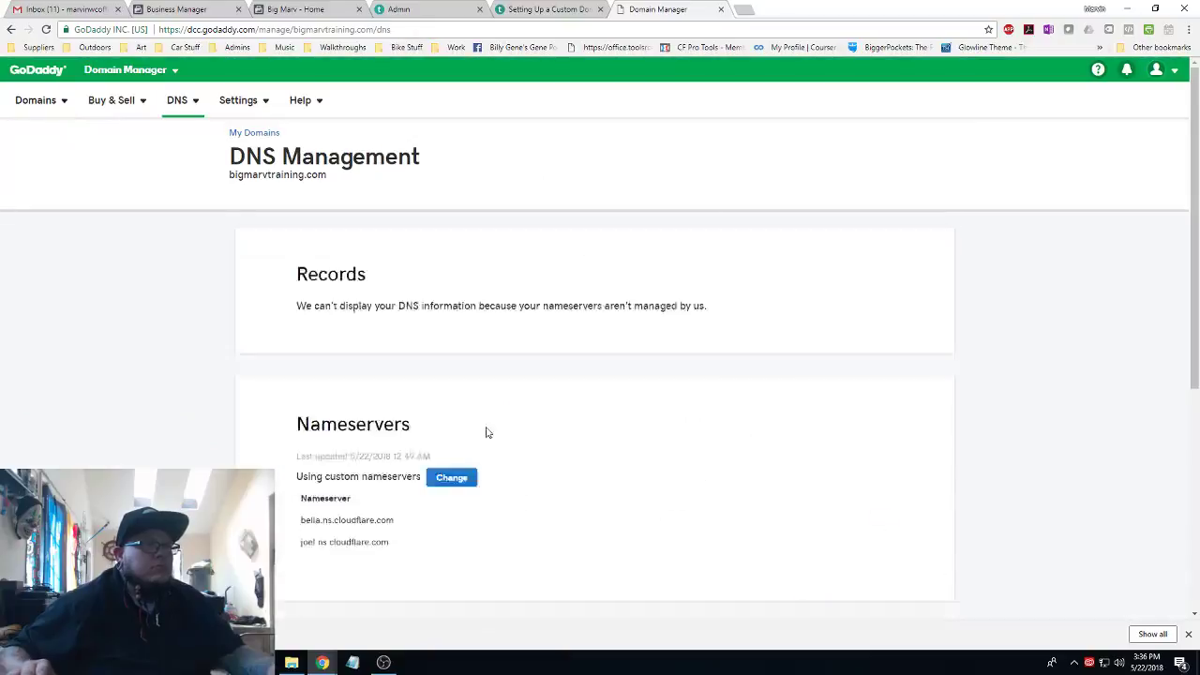
Change the nameservers from Cloudflare to GoDaddy's default ns39/ns40 and save
scroll(496, 429, down, 1)
click(440, 417)
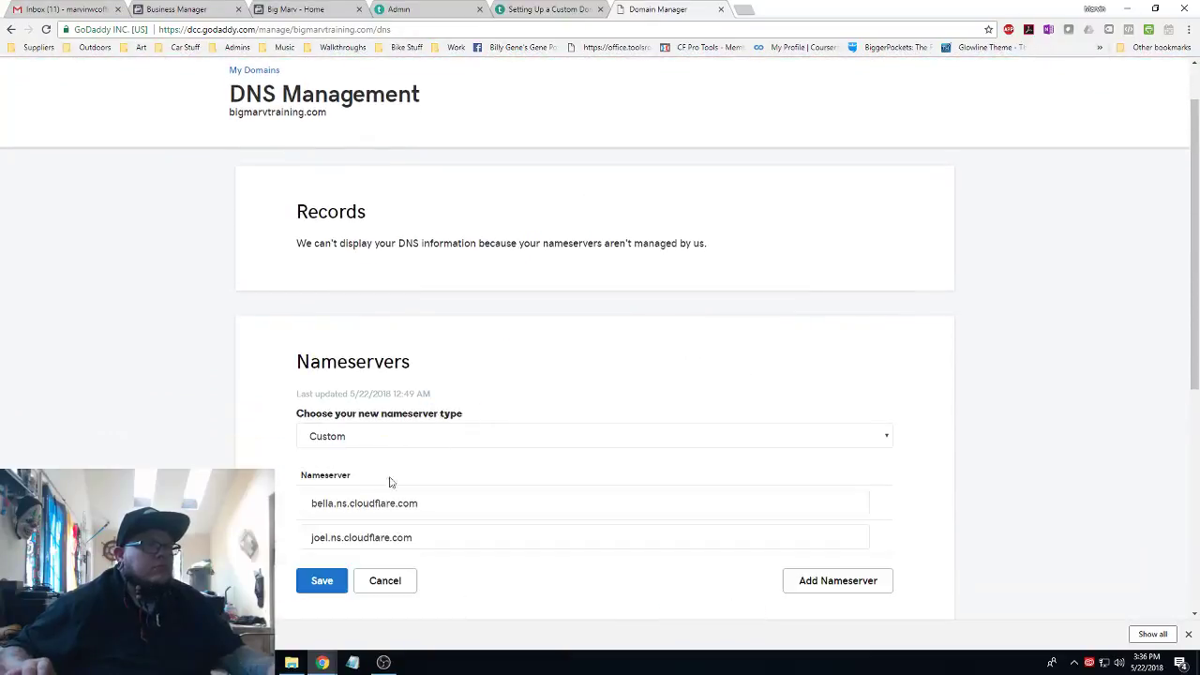
click(353, 438)
click(349, 456)
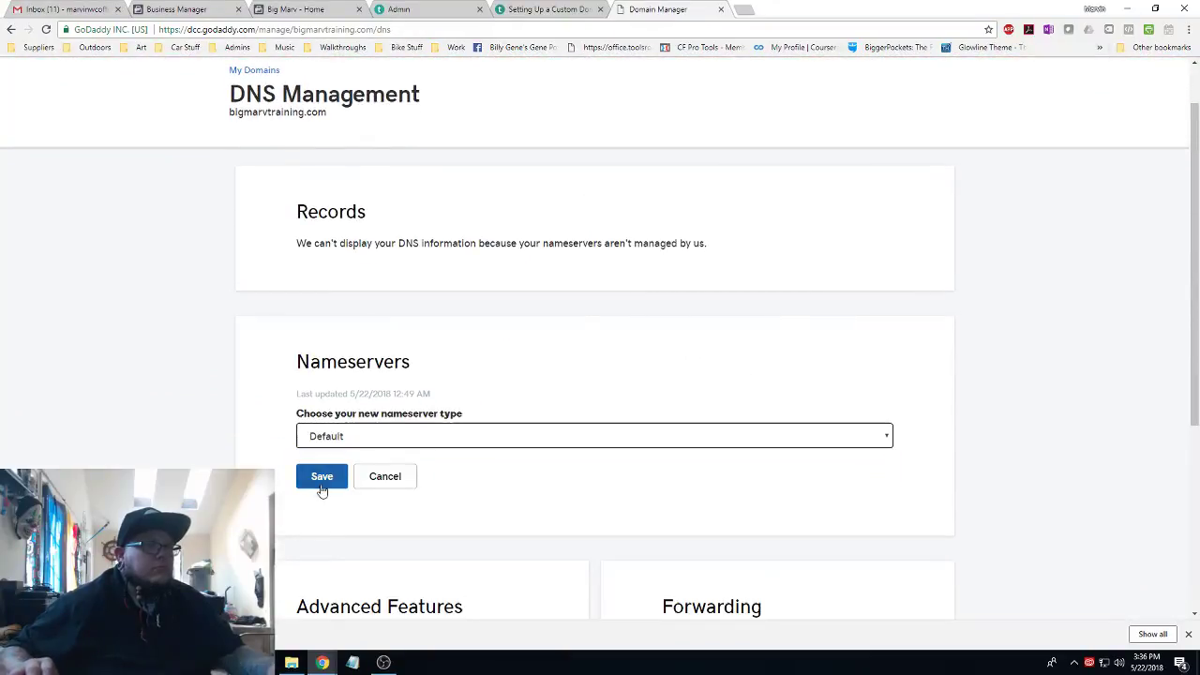
click(321, 481)
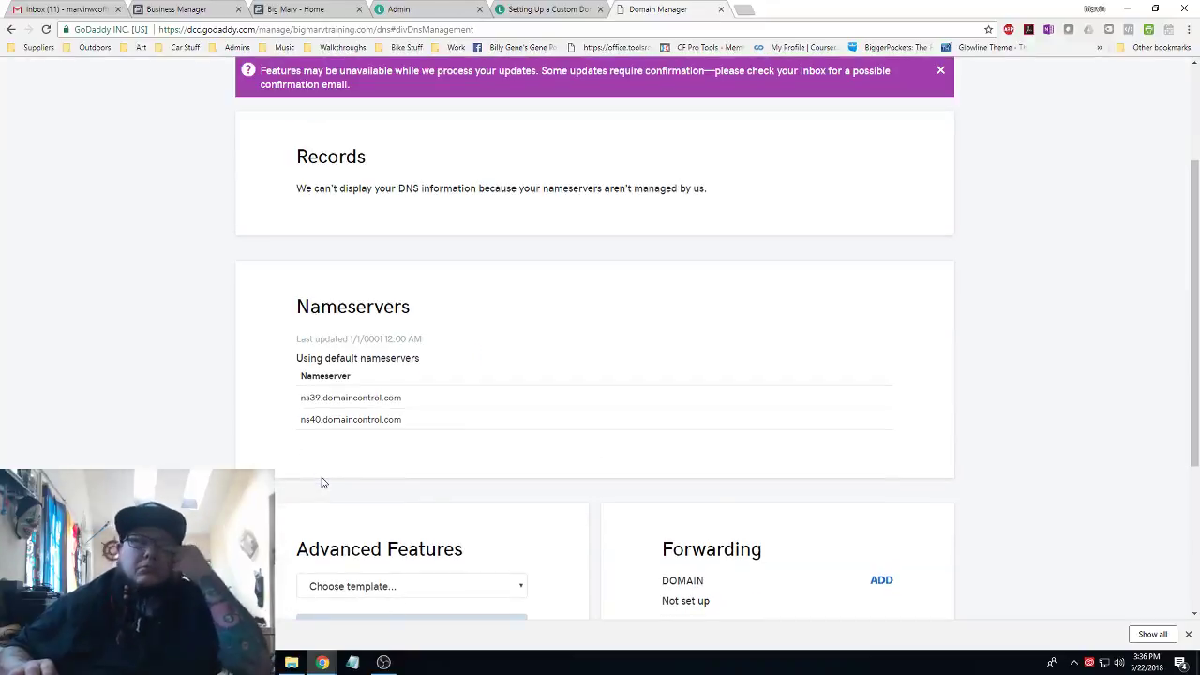
scroll(413, 281, up, 2)
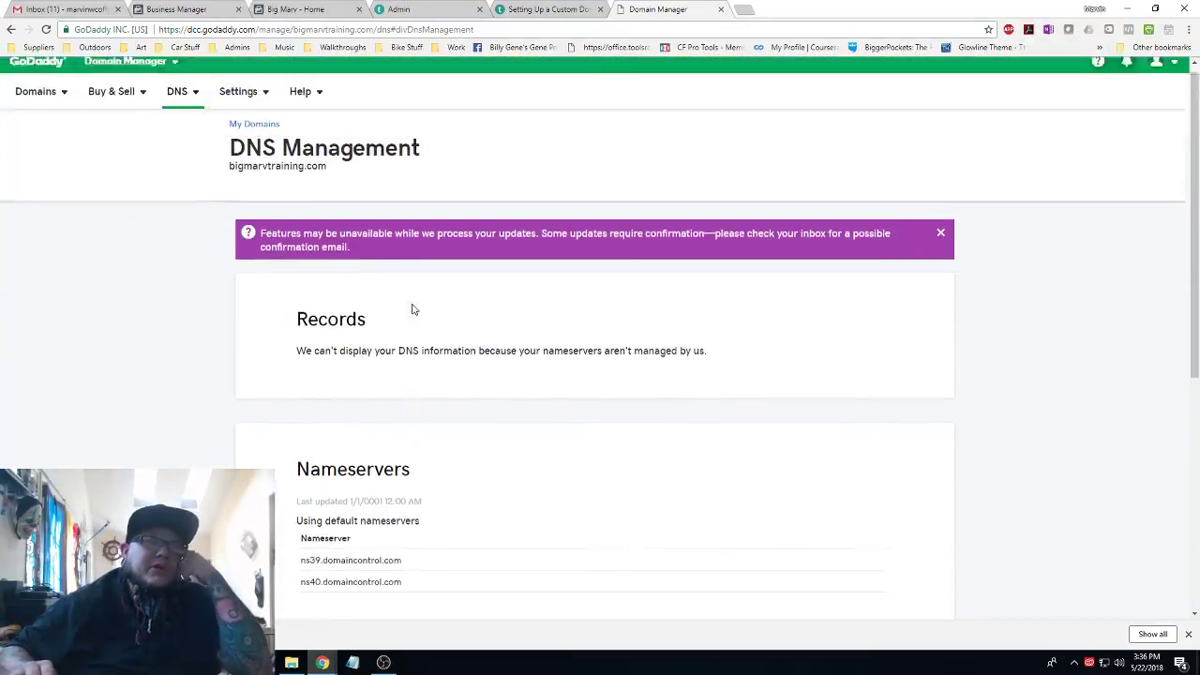
click(226, 133)
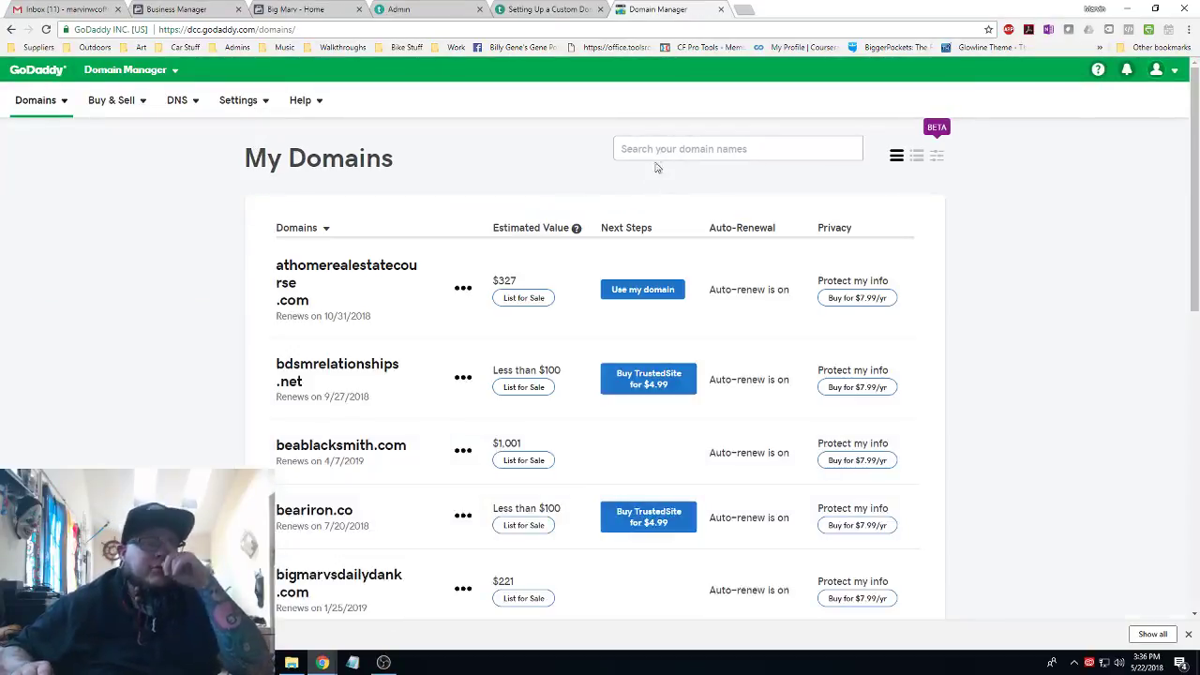
Search 'bigmarv', open bigmarvtraining.com, and list its records via Manage DNS
click(660, 154)
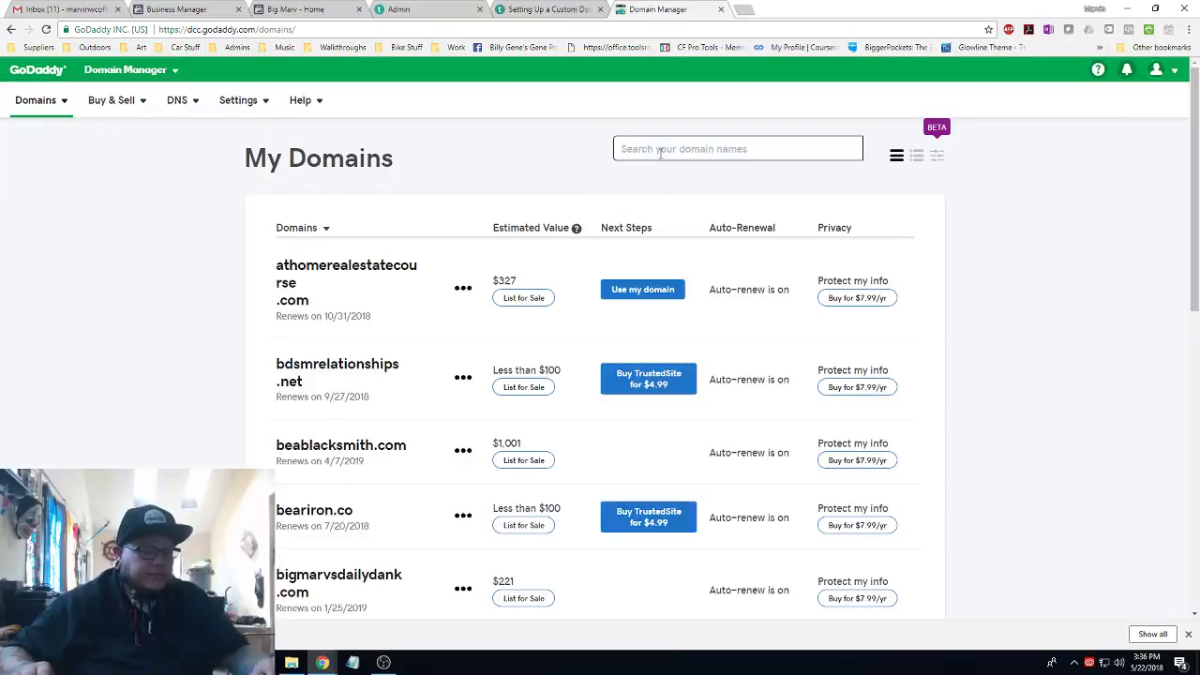
text(big)
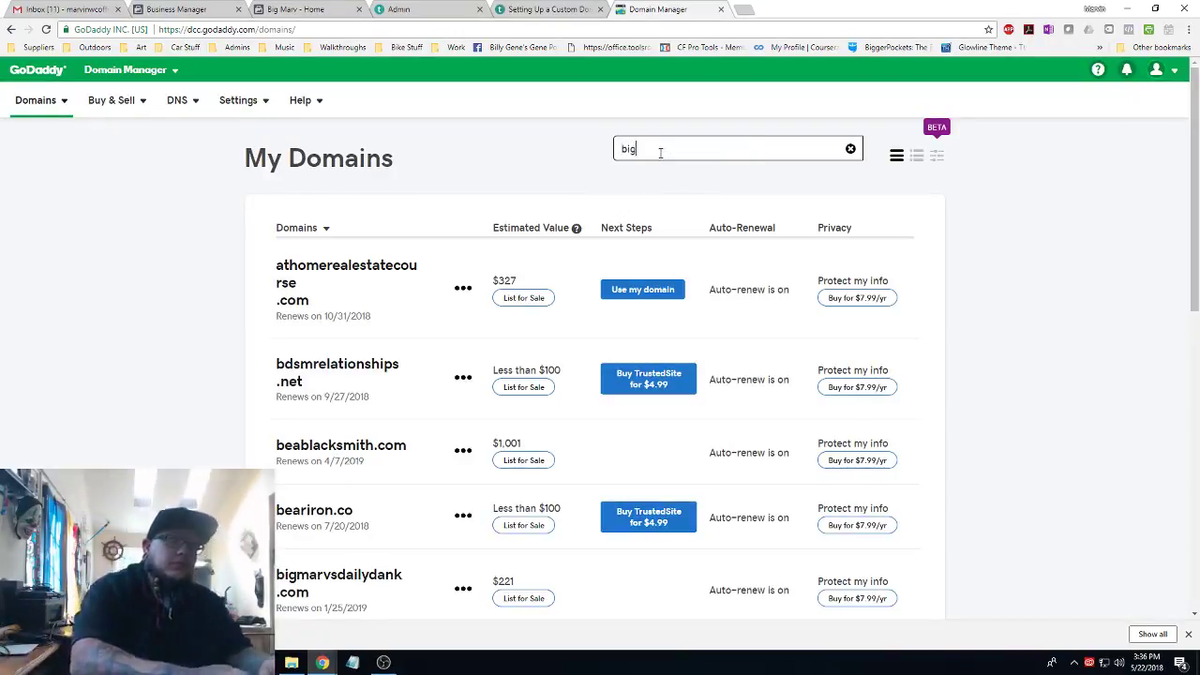
text(marv)
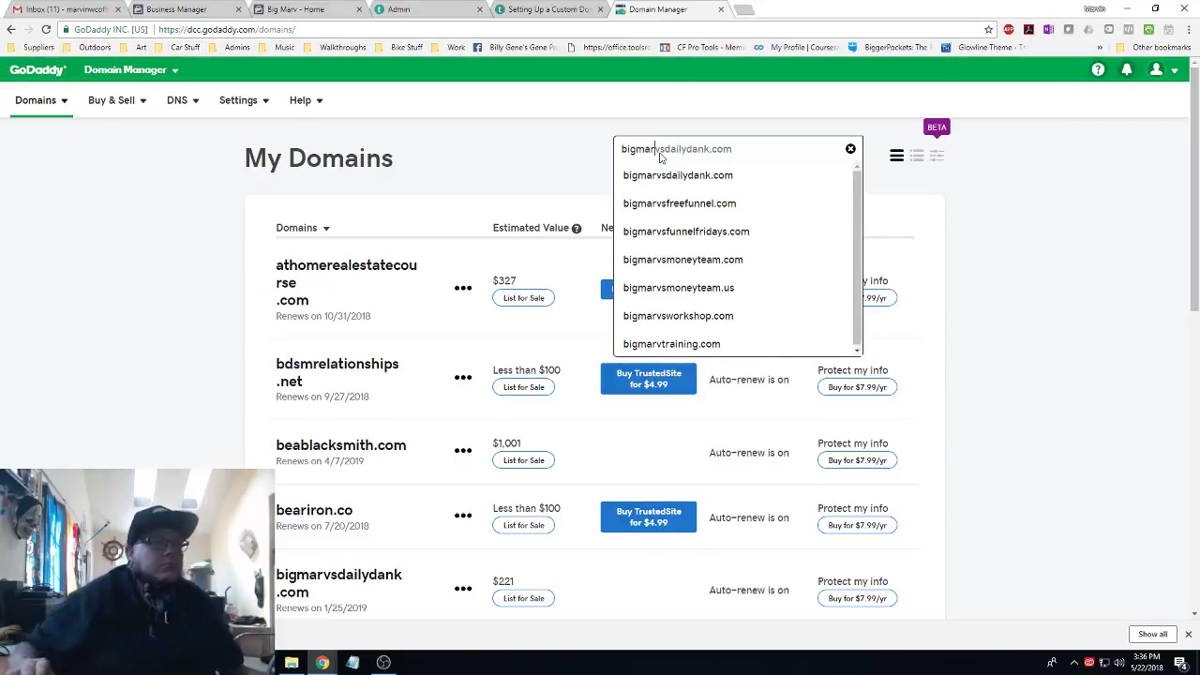
click(727, 343)
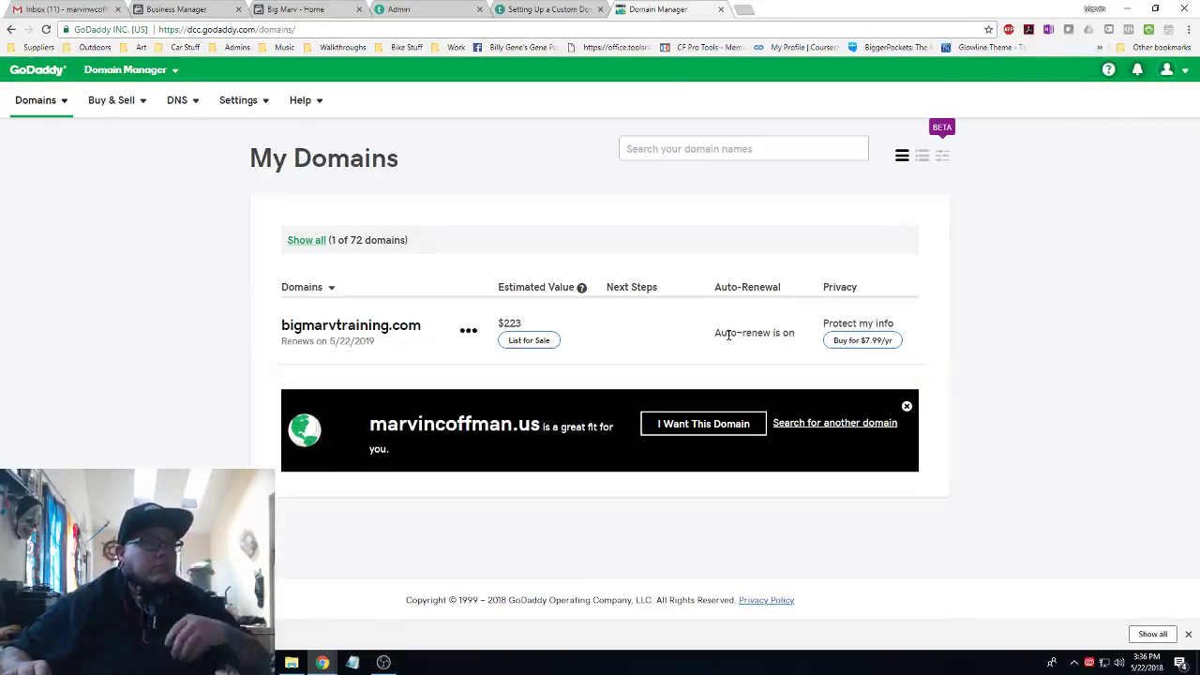
click(394, 328)
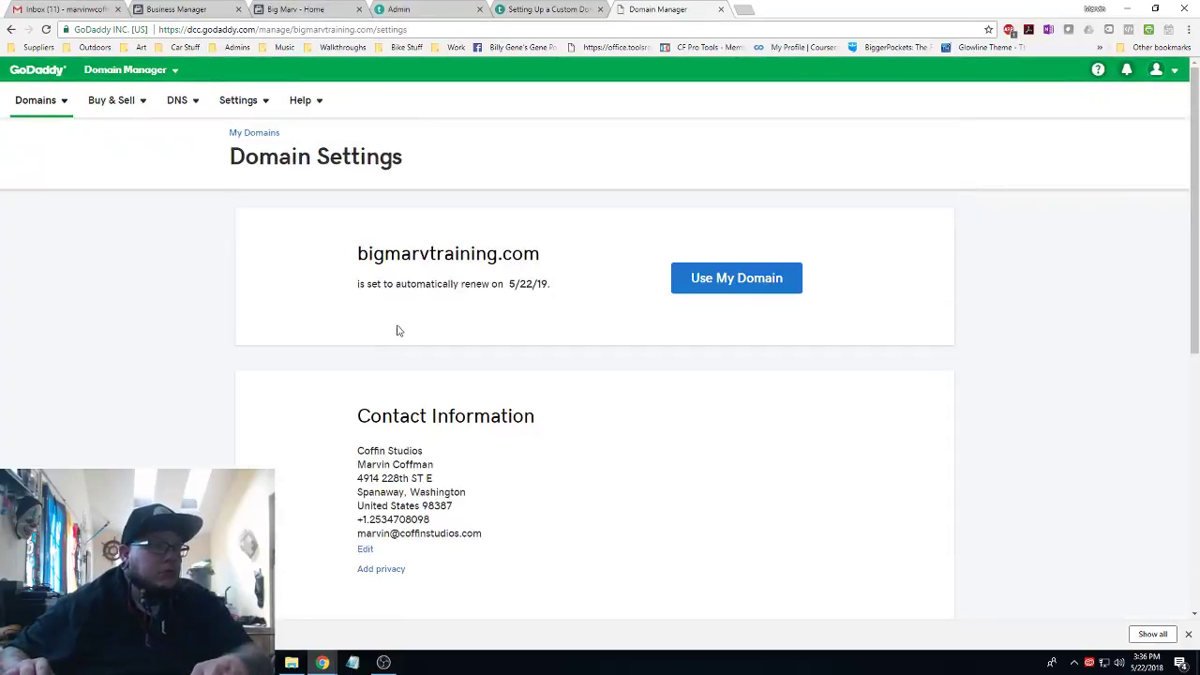
scroll(396, 330, down, 5)
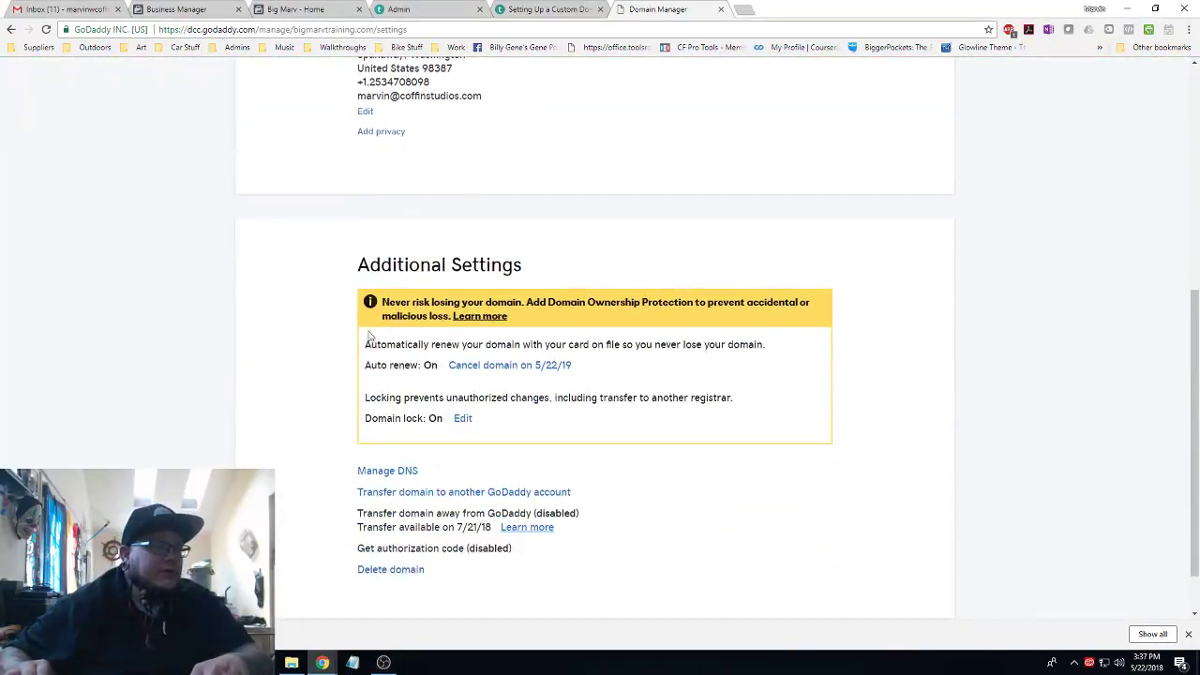
scroll(379, 375, down, 1)
click(375, 405)
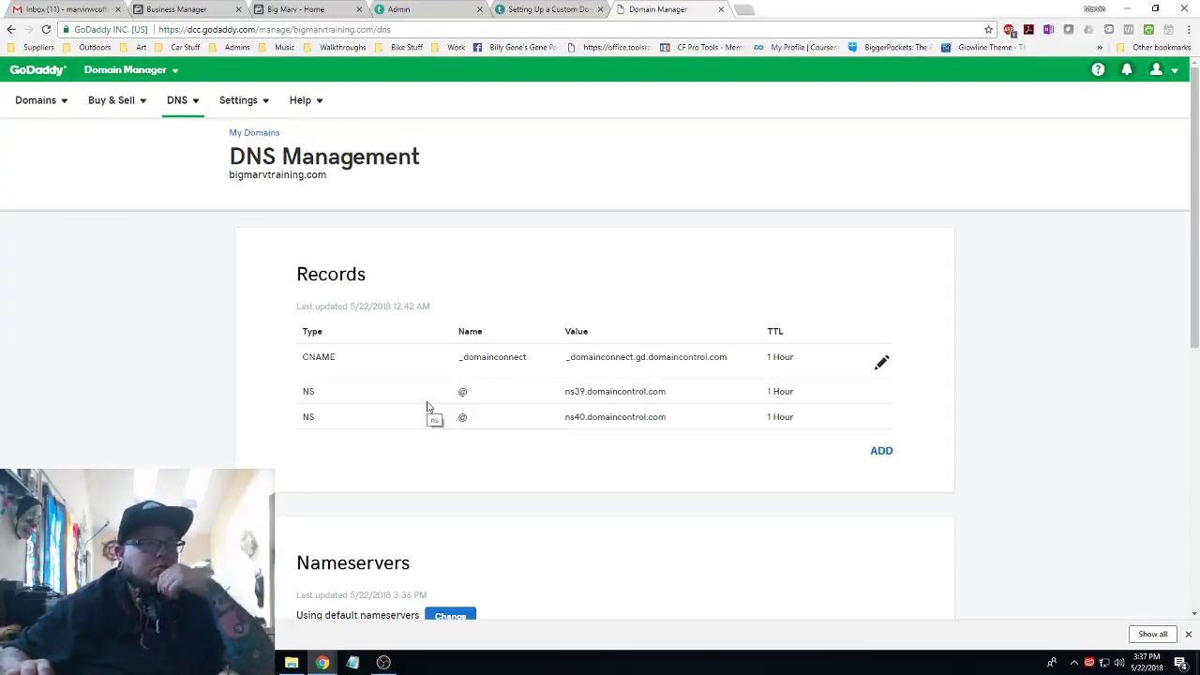
click(882, 451)
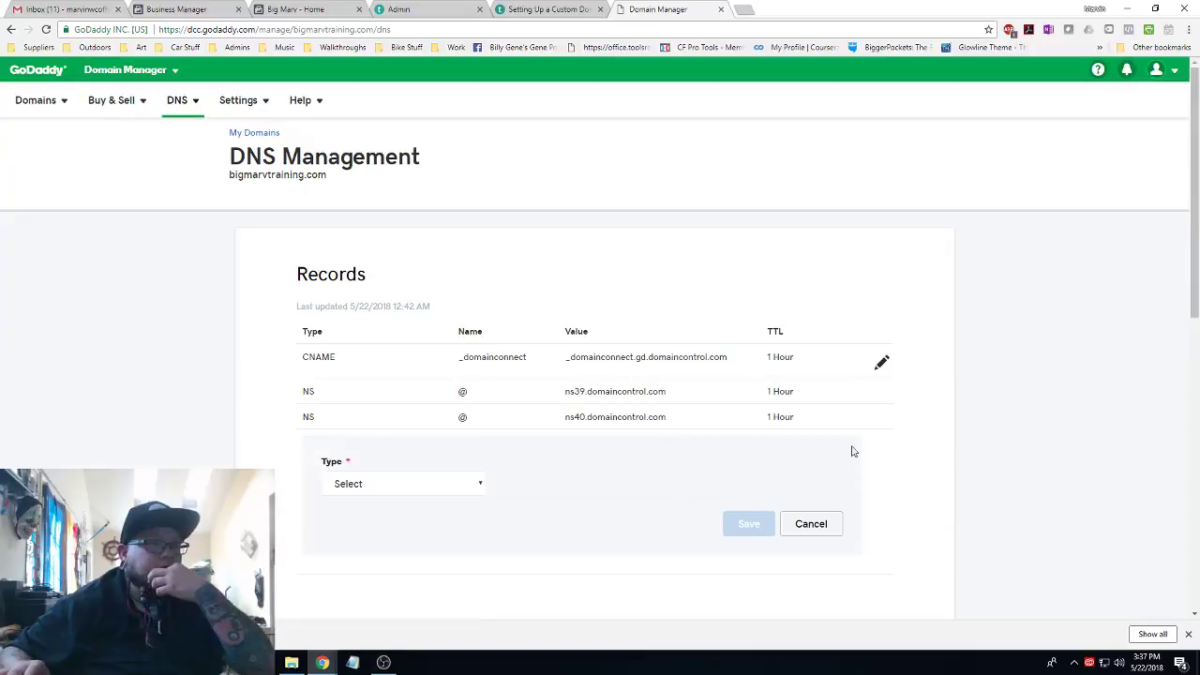
click(466, 485)
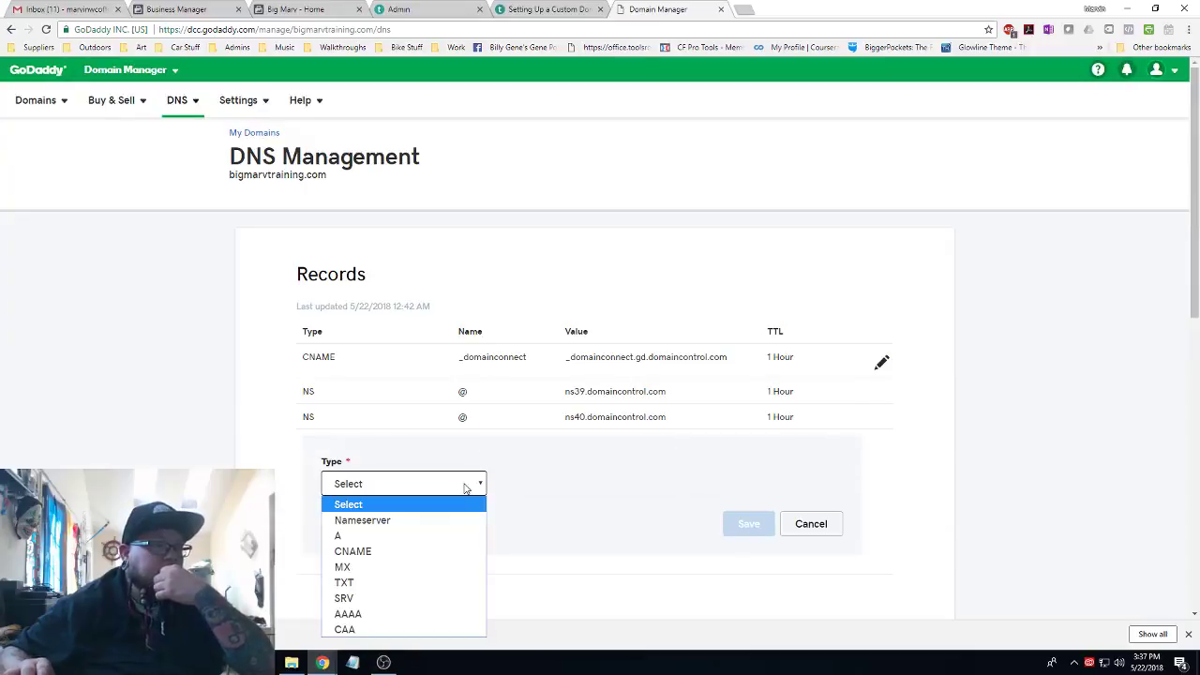
click(421, 535)
click(546, 482)
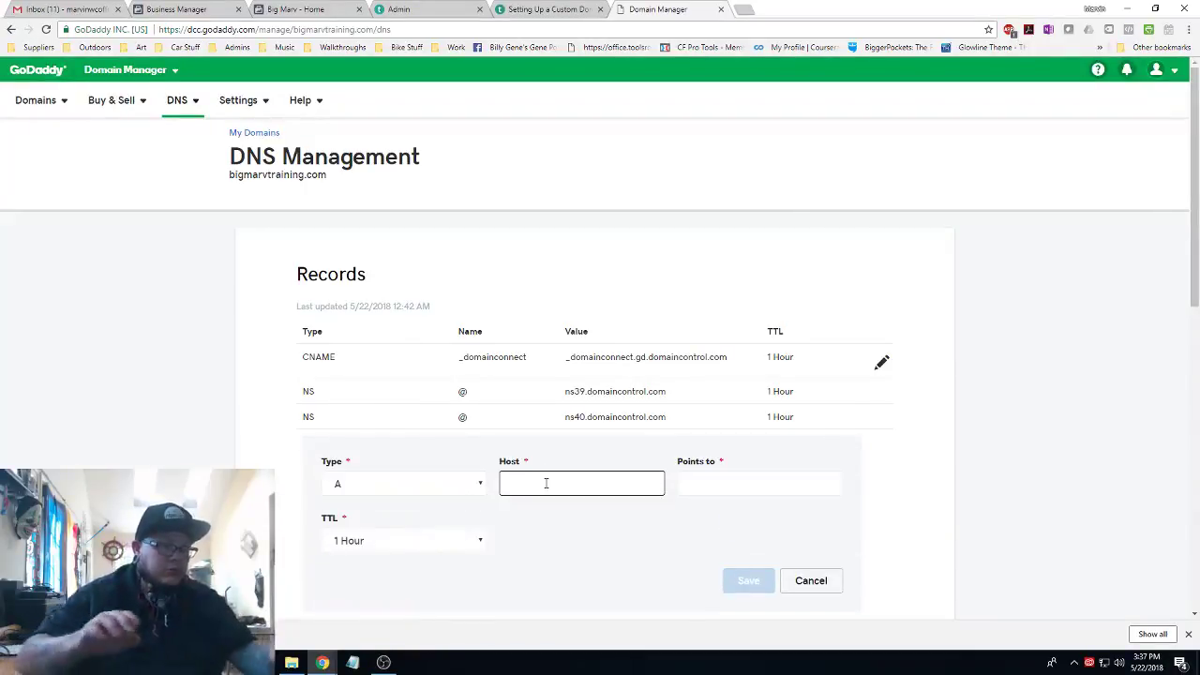
text(www)
key(Tab)
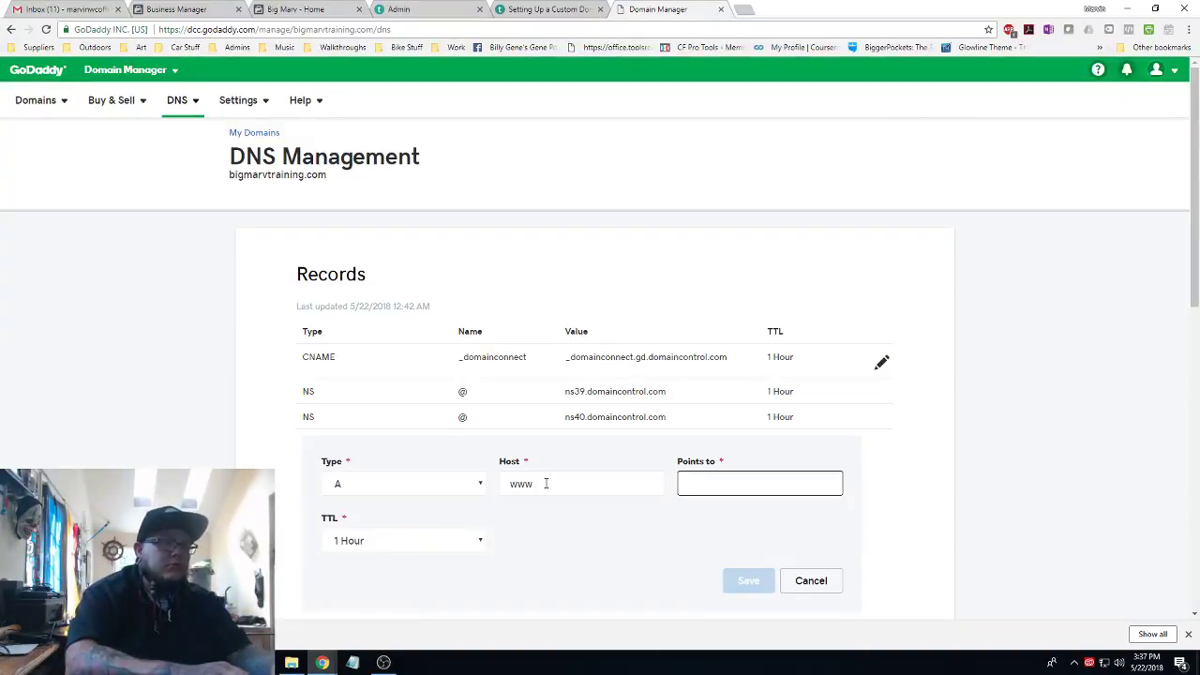
Change the www record's type to CNAME and bring up Teachable's domain list
scroll(445, 535, down, 2)
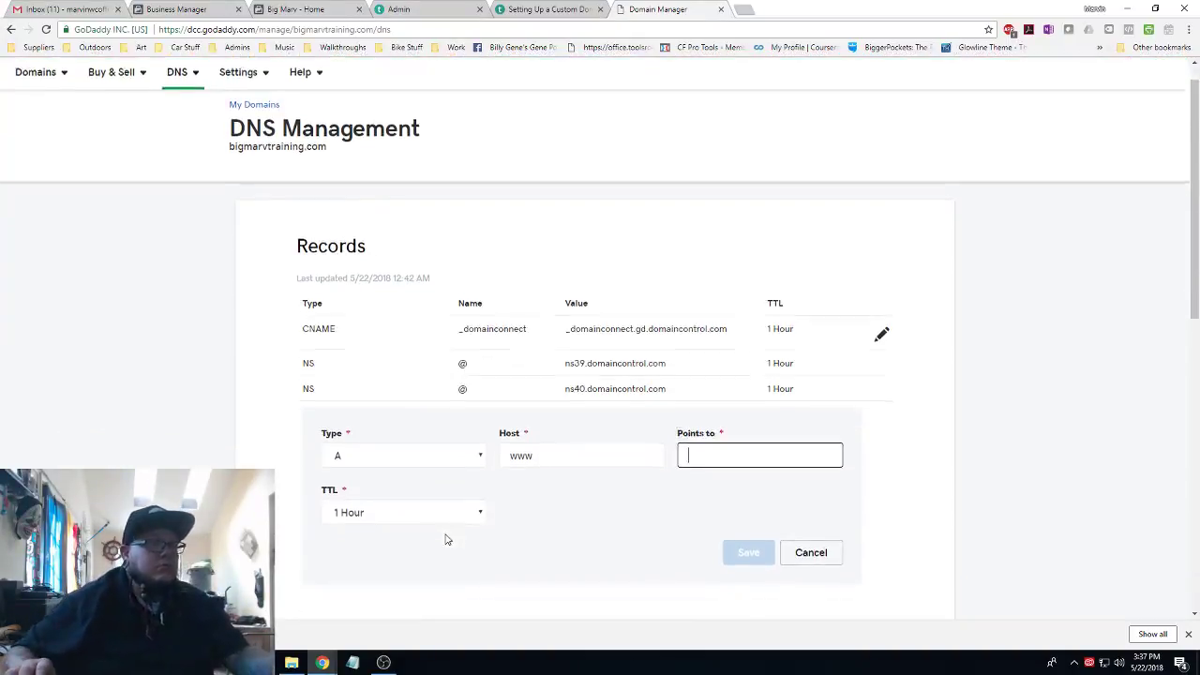
click(377, 358)
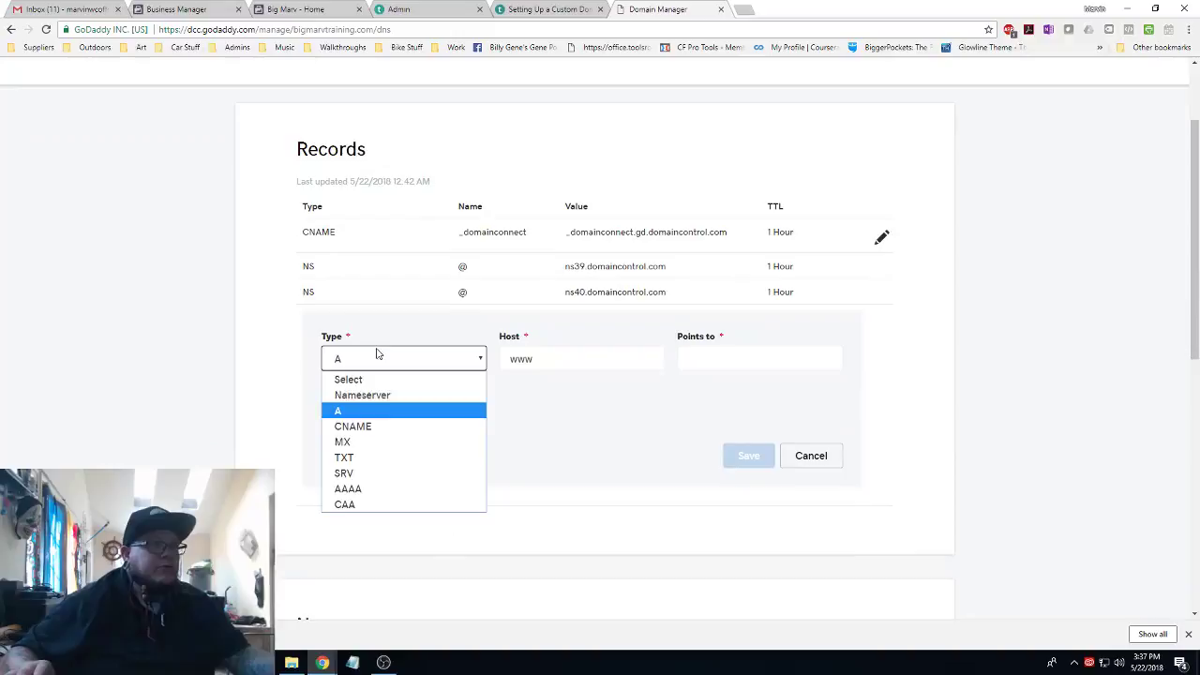
click(379, 427)
click(748, 357)
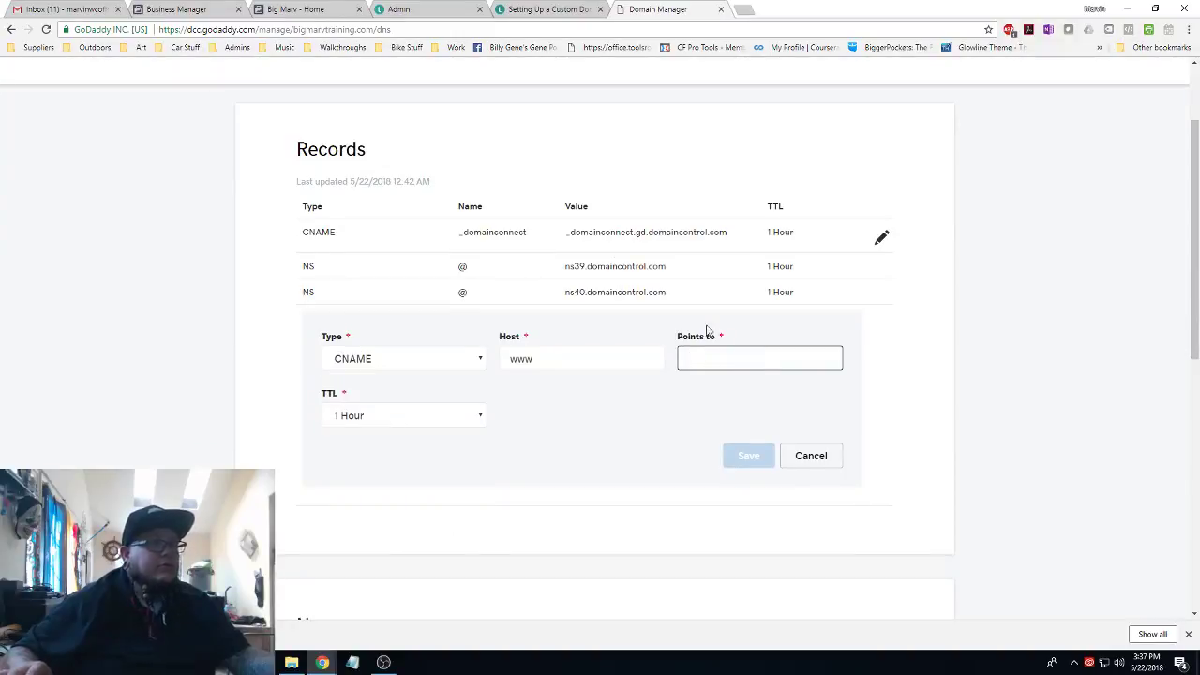
click(400, 12)
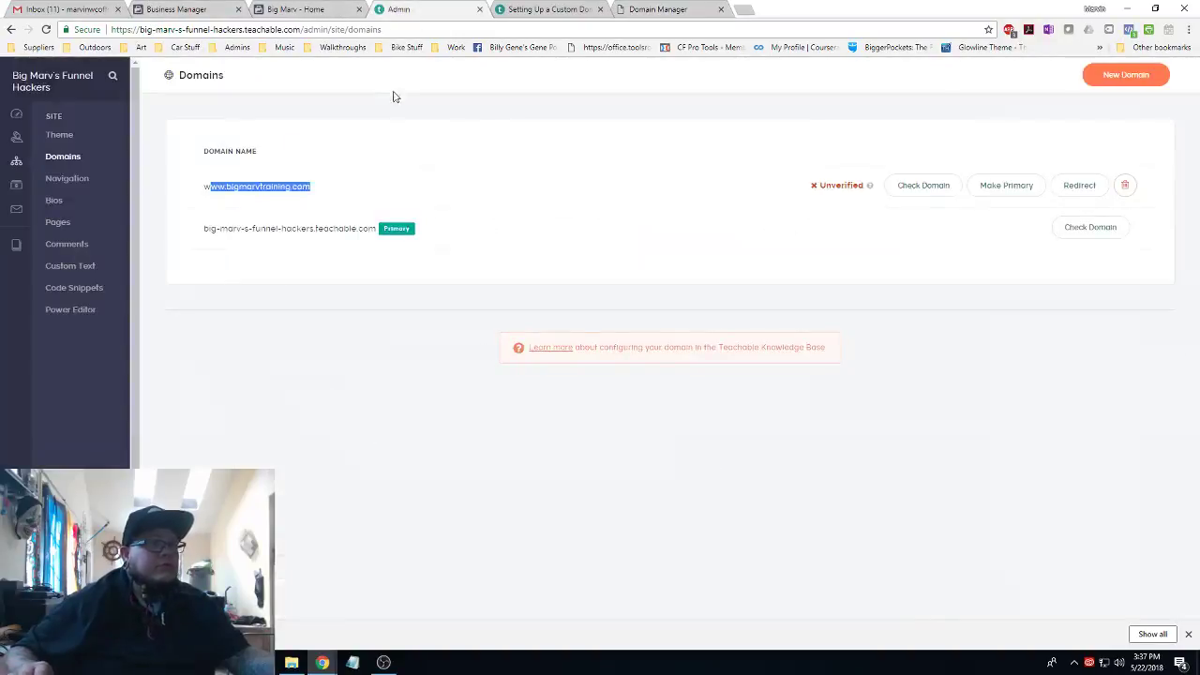
Review the support article's CNAME setup instructions
click(528, 11)
scroll(496, 309, up, 6)
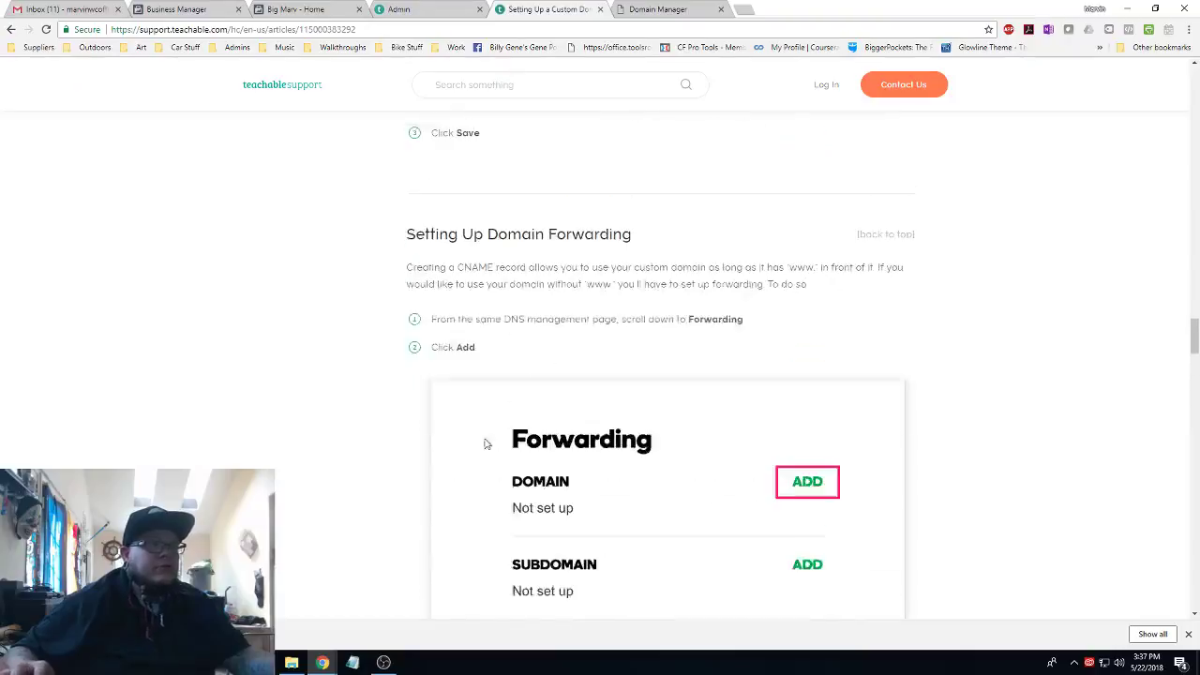
scroll(470, 443, up, 1)
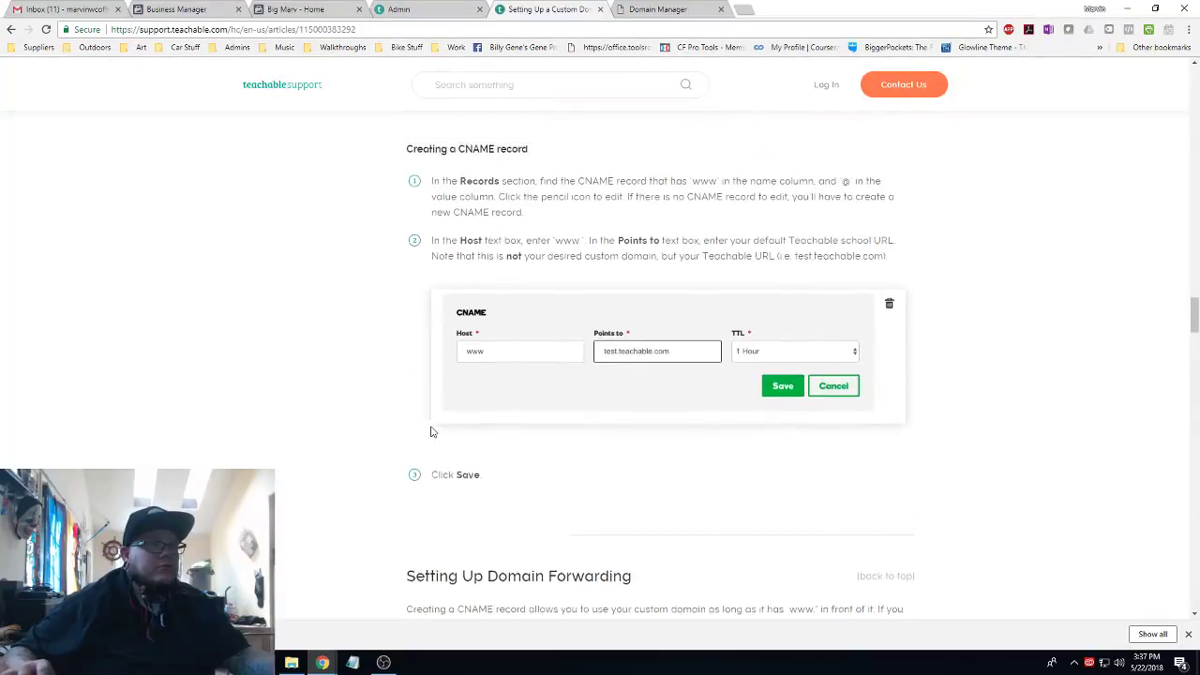
scroll(431, 431, up, 4)
click(323, 7)
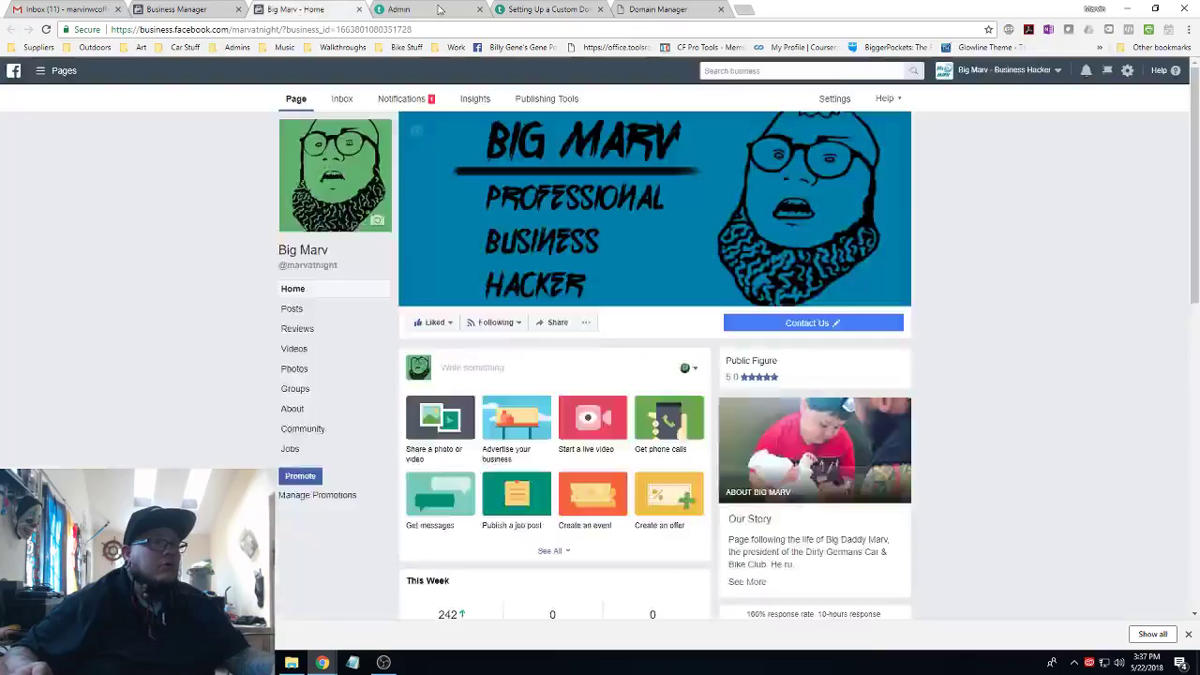
Select the school's default teachable.com address on Teachable's Domains page and return to GoDaddy
click(398, 10)
click(213, 229)
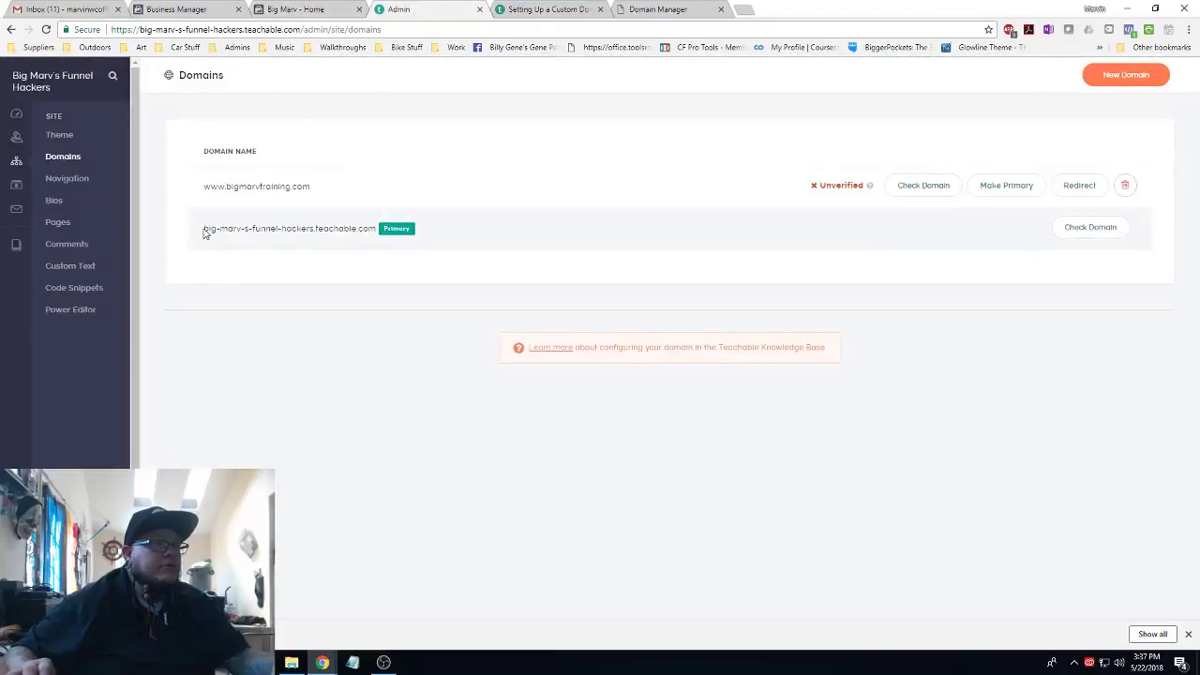
drag(202, 232, 365, 229)
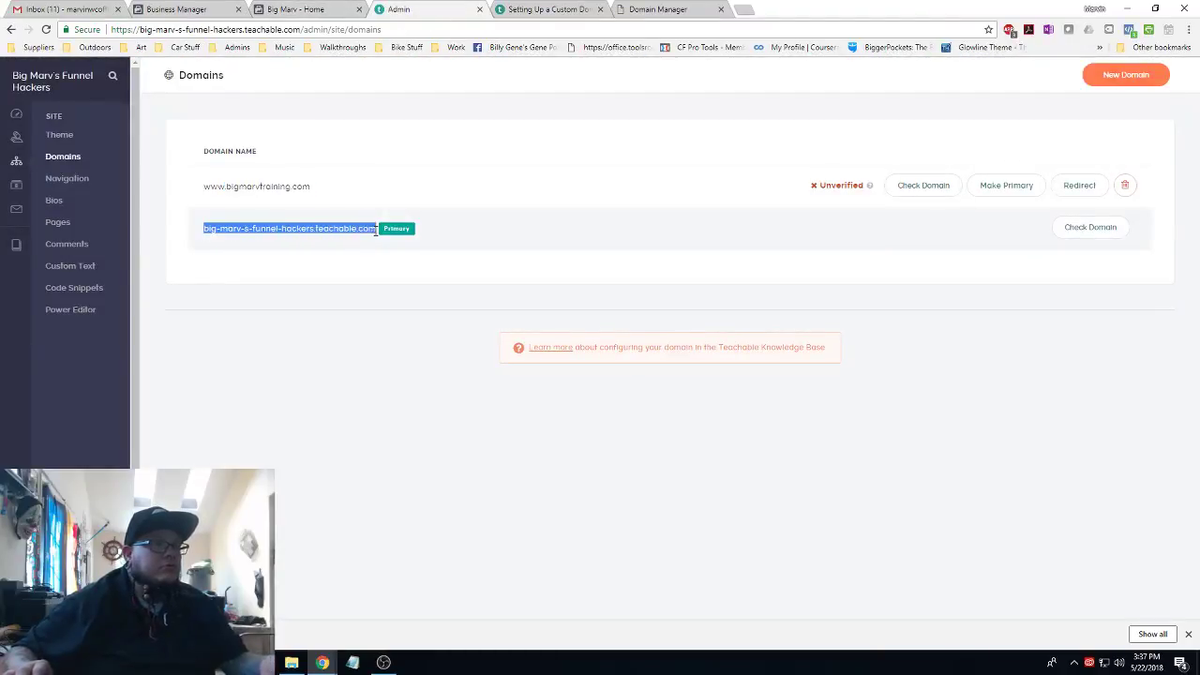
click(666, 9)
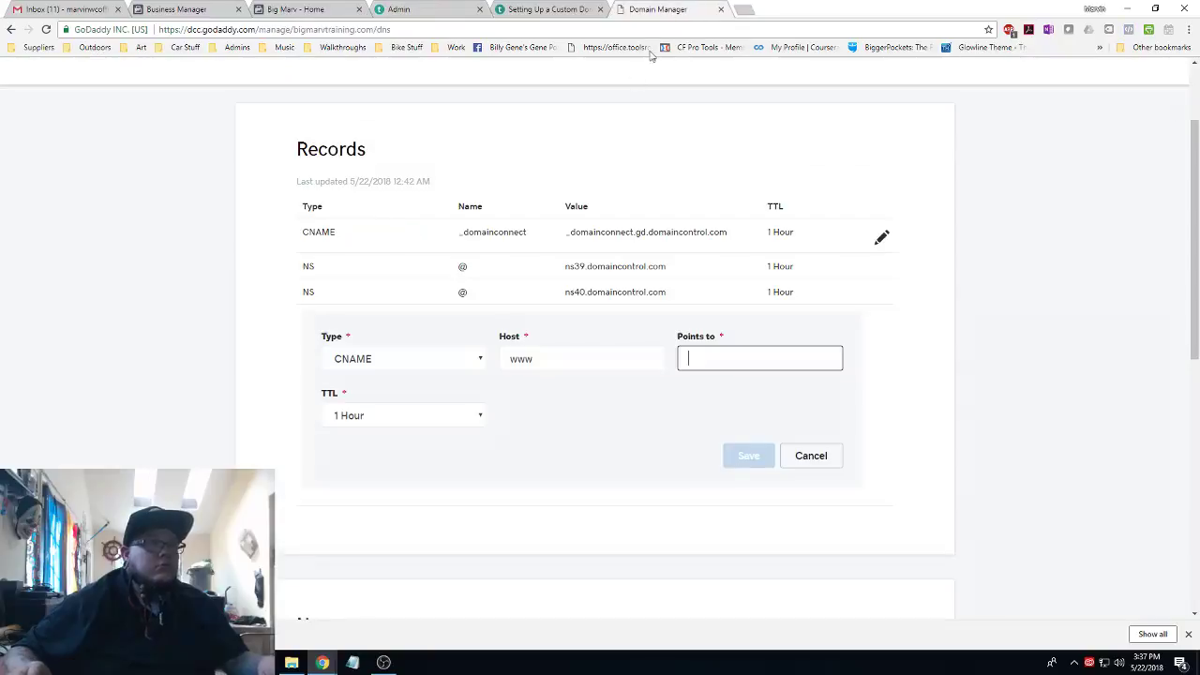
Save the www CNAME pointing to big-marv-s-funnel-hackers.teachable.com, then select the bigmarvtraining.com domain name
text(big-marv-s-funnel-hackers.teachable.com)
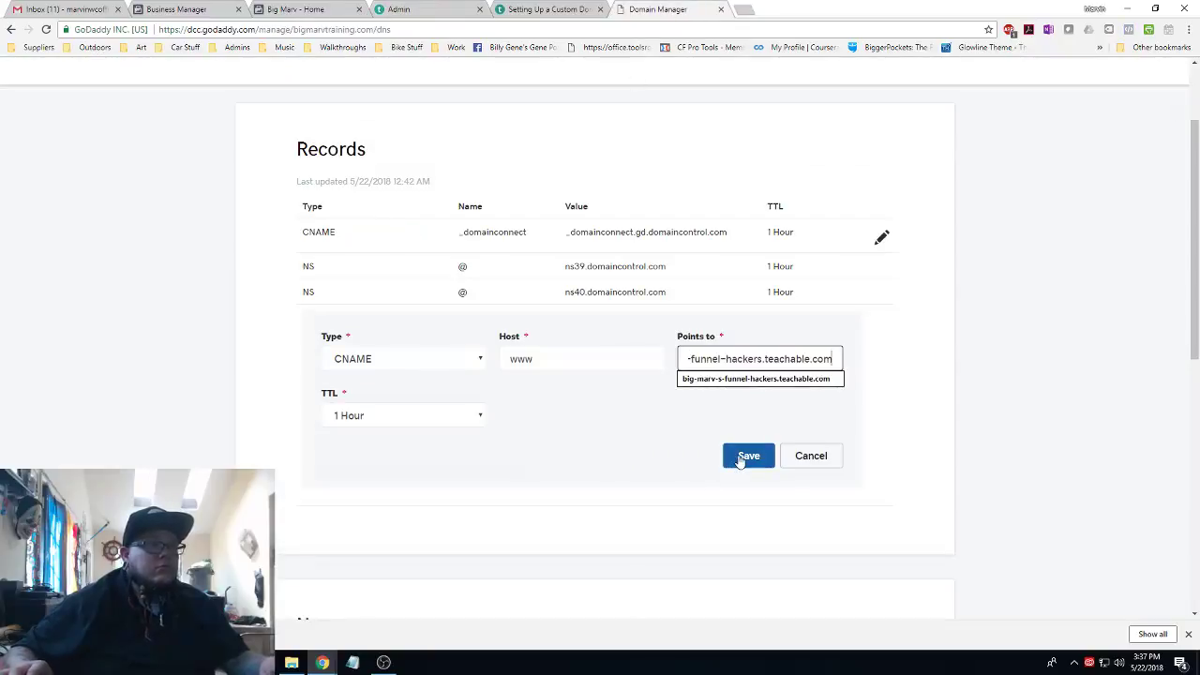
click(741, 457)
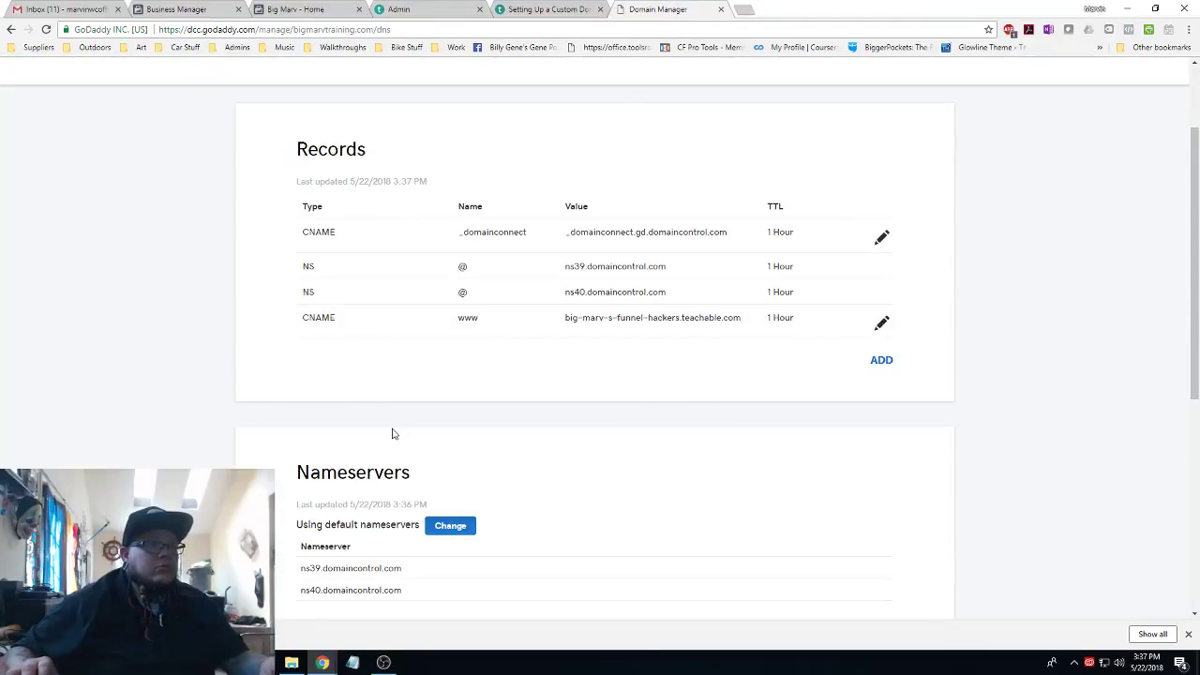
scroll(715, 414, down, 4)
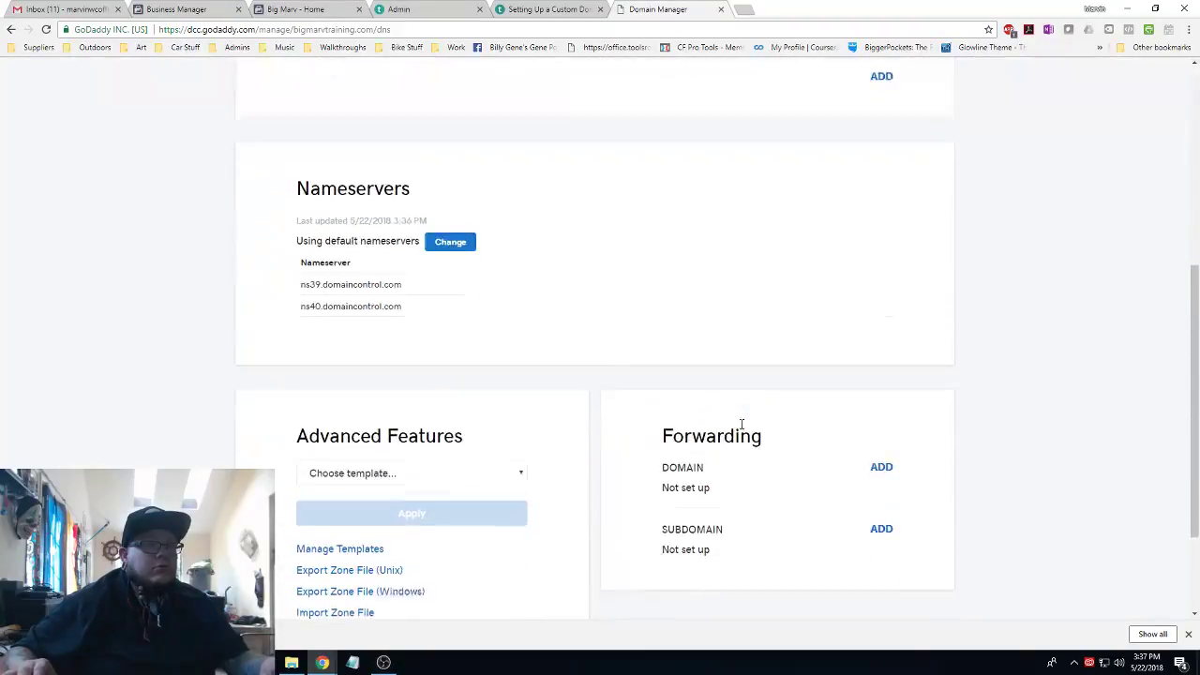
scroll(688, 415, up, 5)
scroll(637, 394, up, 1)
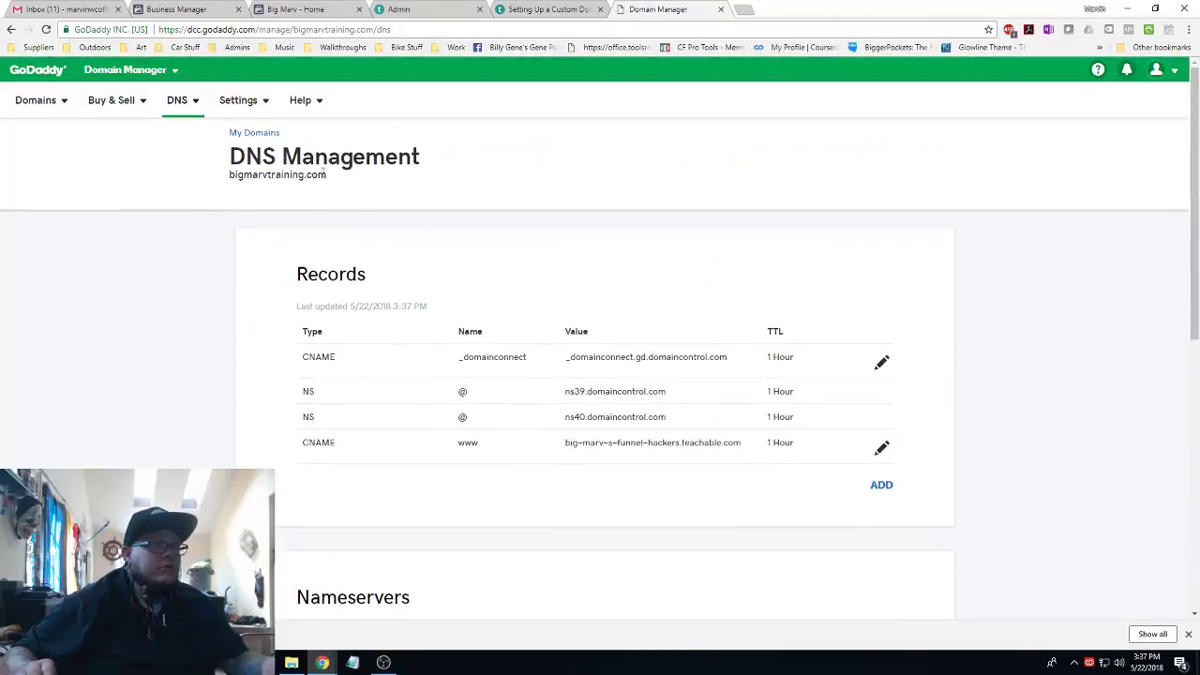
drag(326, 173, 230, 180)
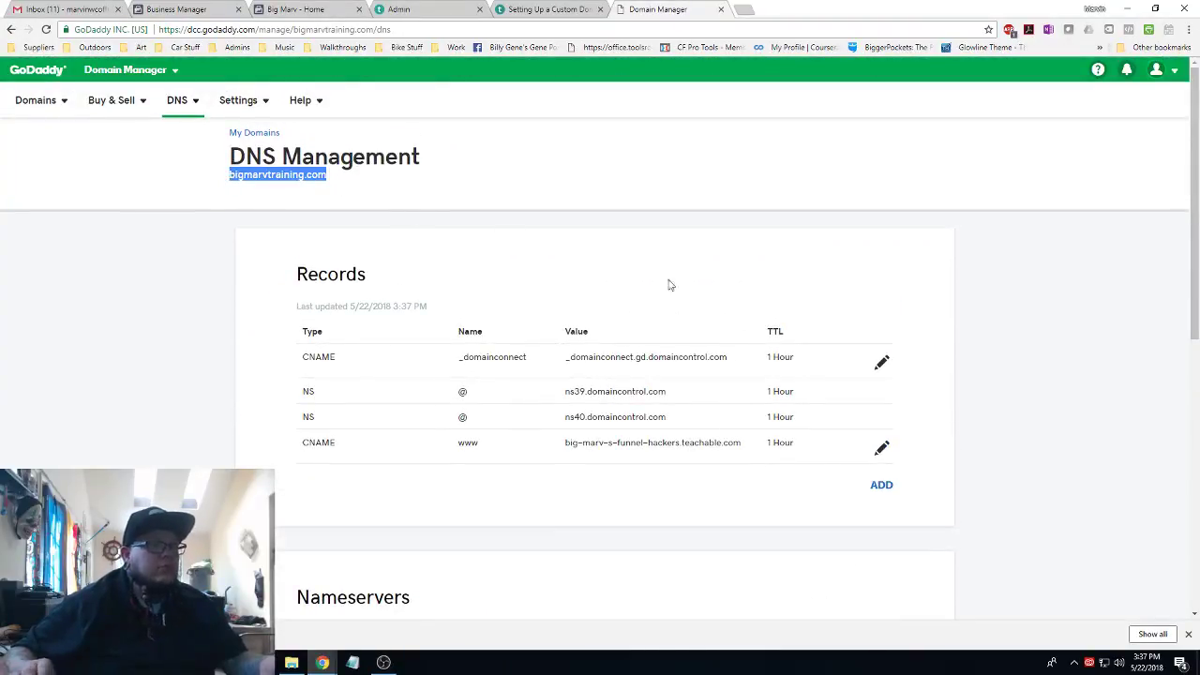
scroll(970, 534, down, 6)
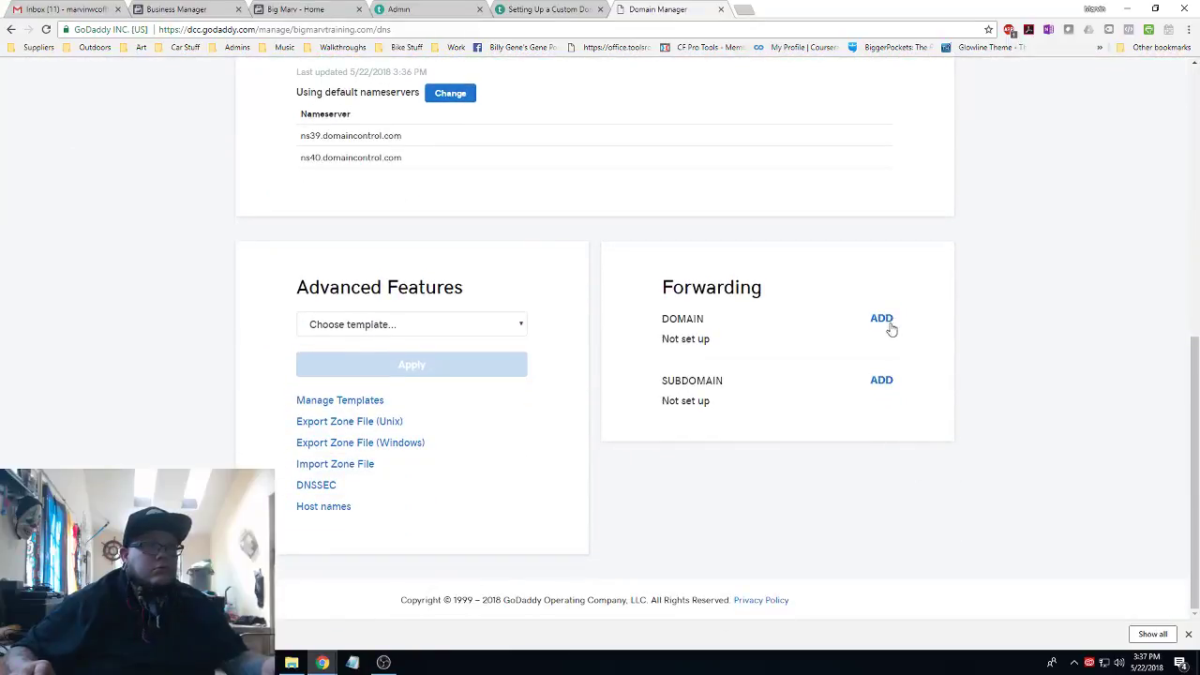
click(886, 323)
click(809, 385)
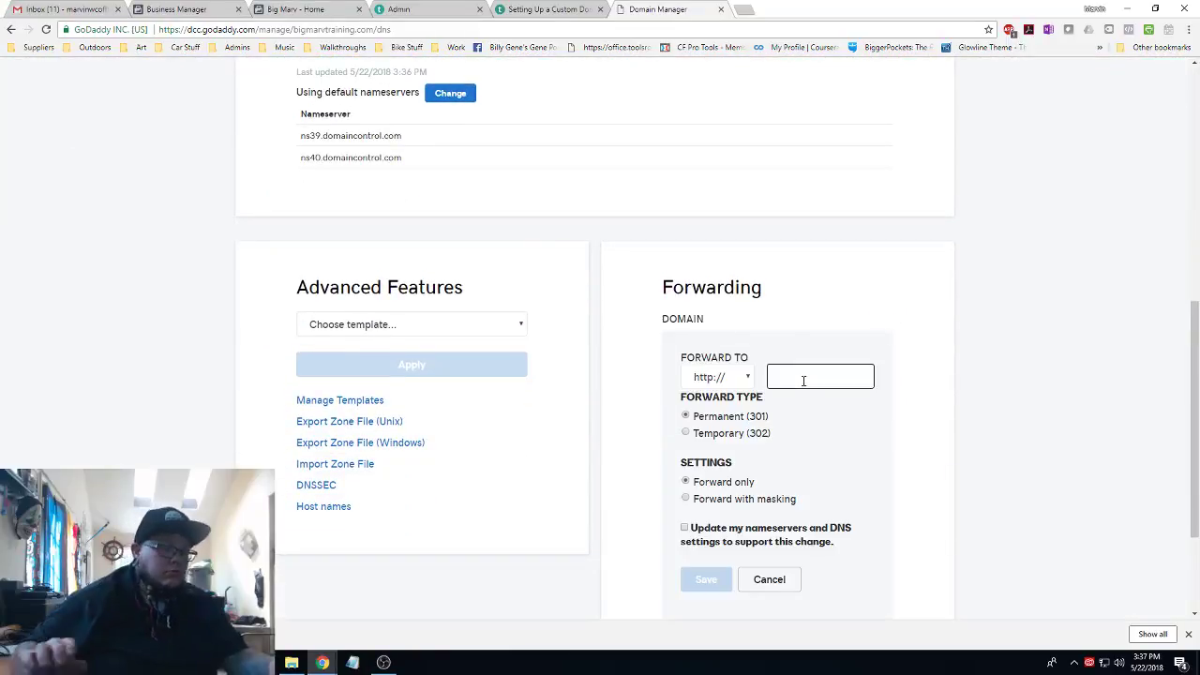
text(www.)
key(ctrl+v)
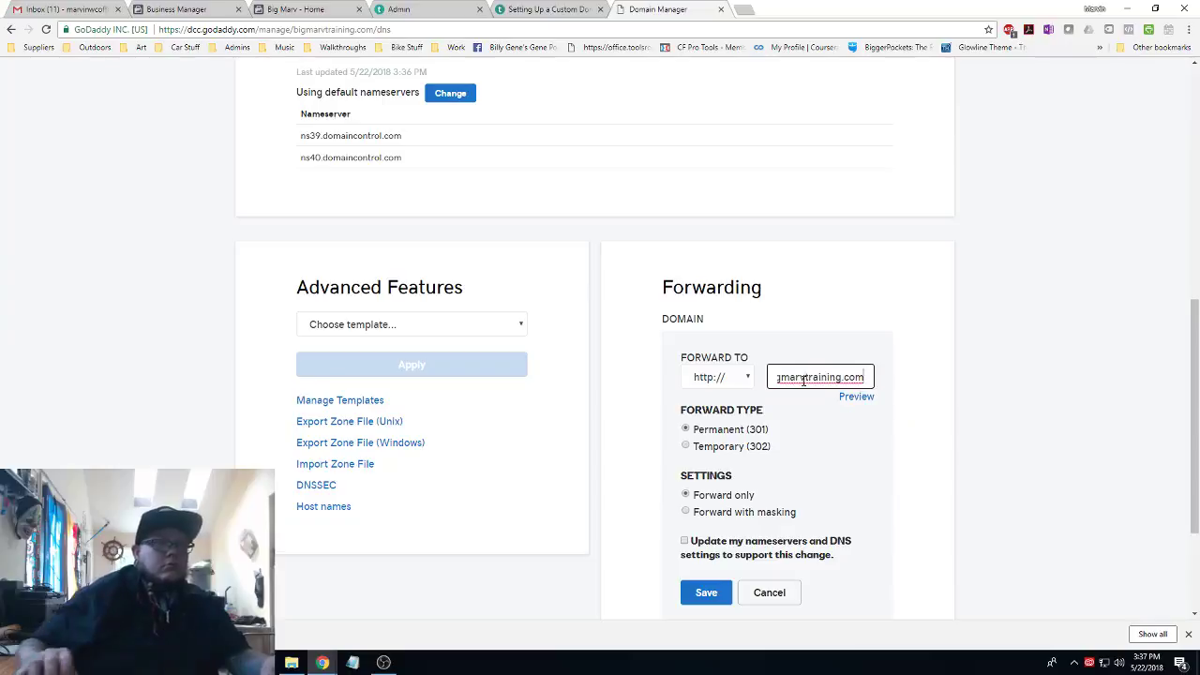
click(686, 542)
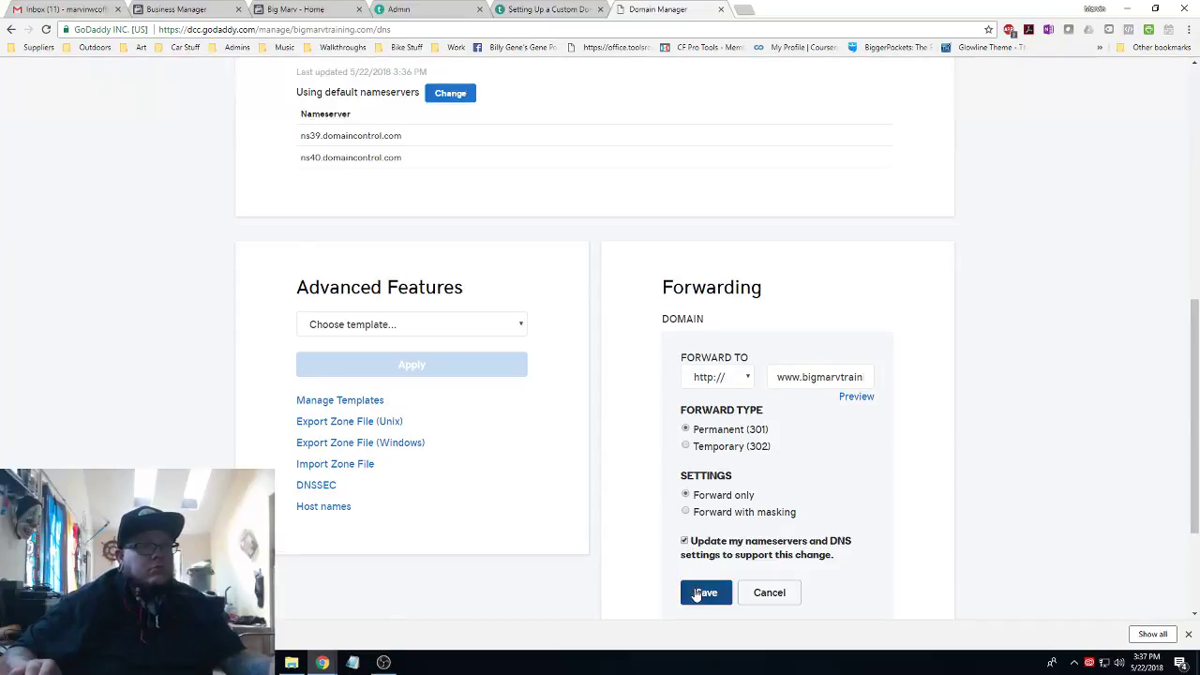
click(706, 593)
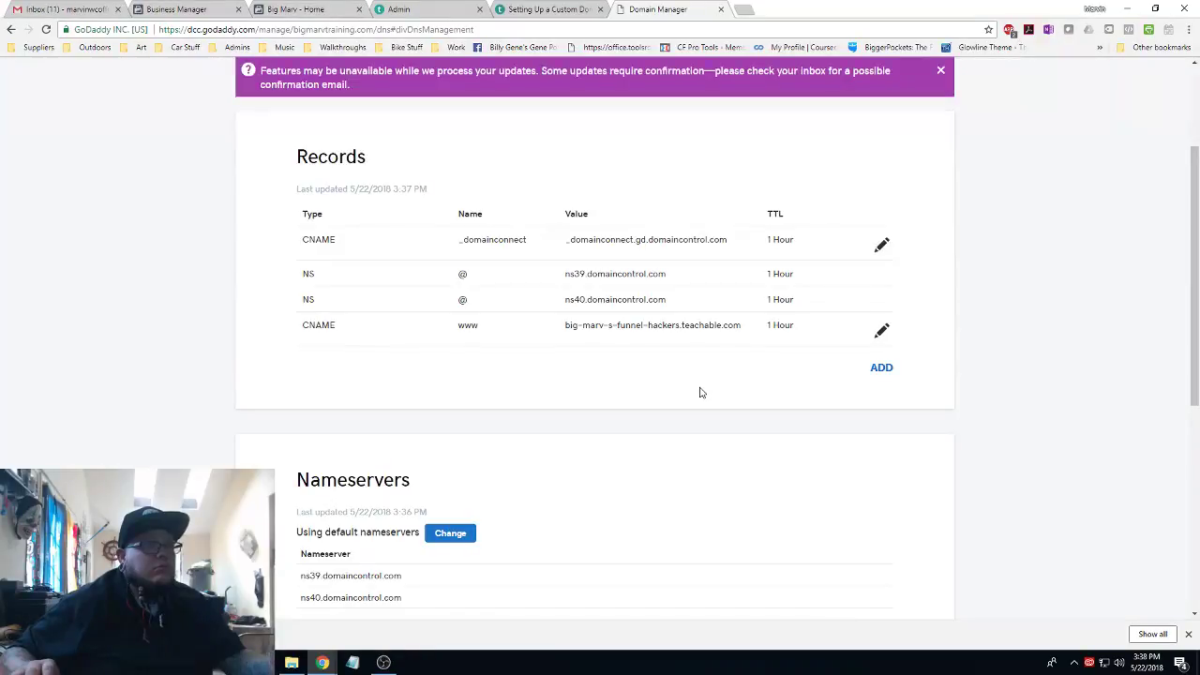
scroll(654, 392, up, 2)
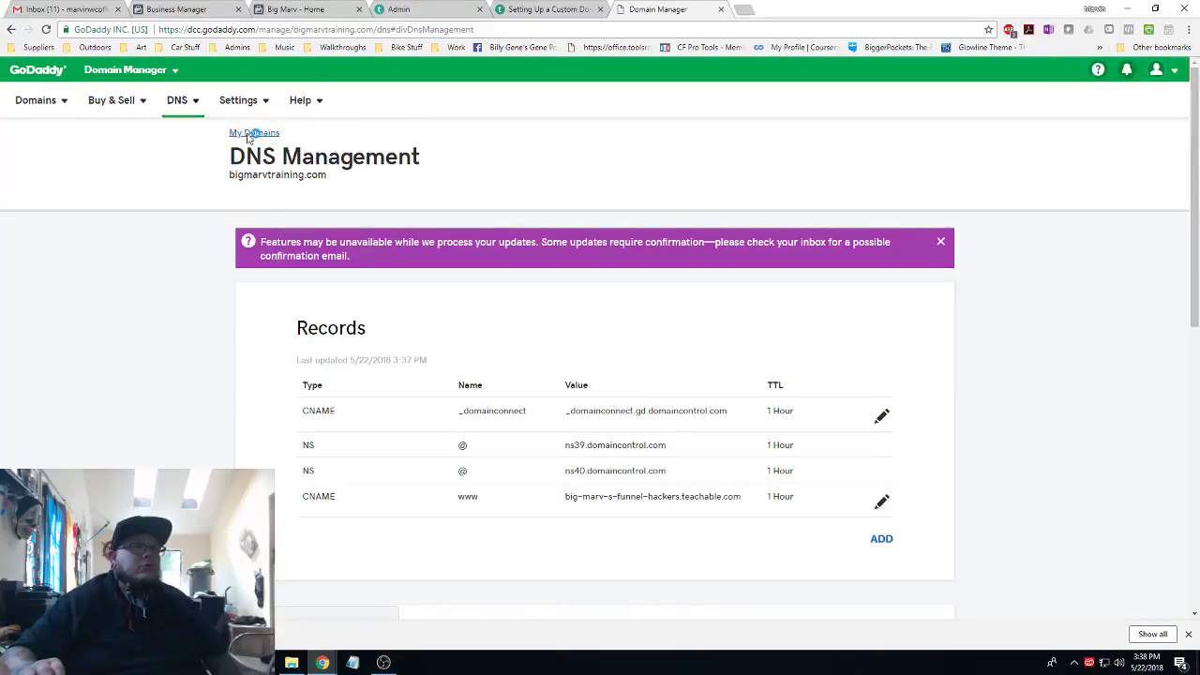
click(250, 134)
click(413, 10)
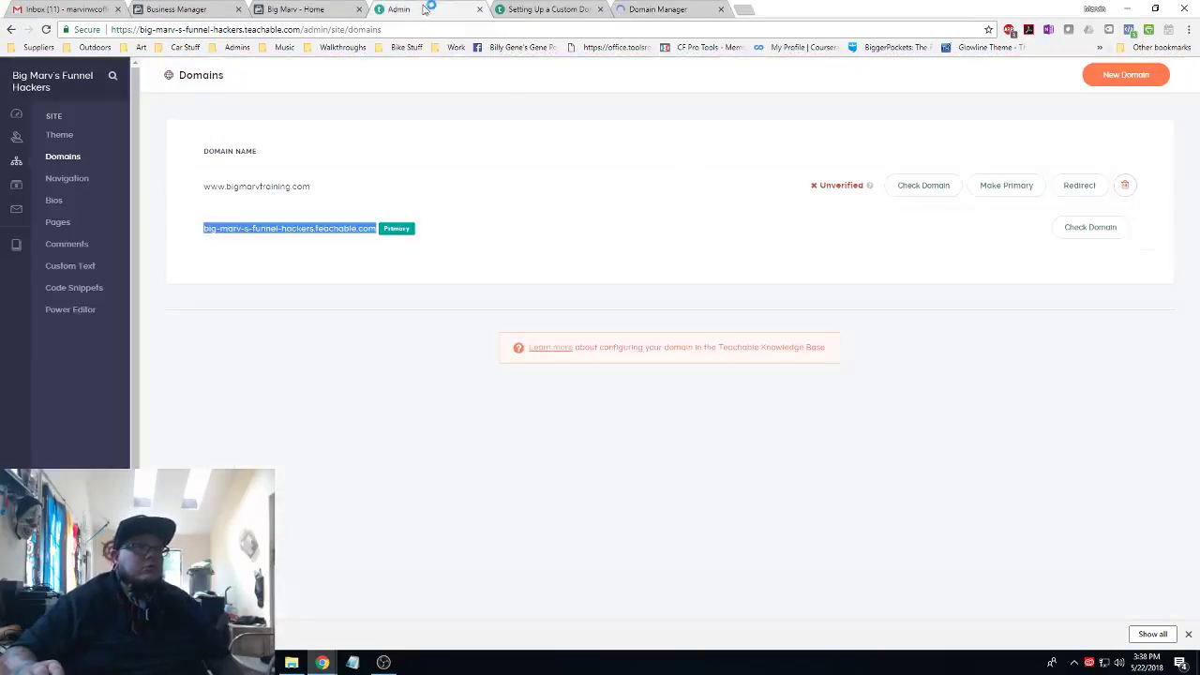
click(917, 188)
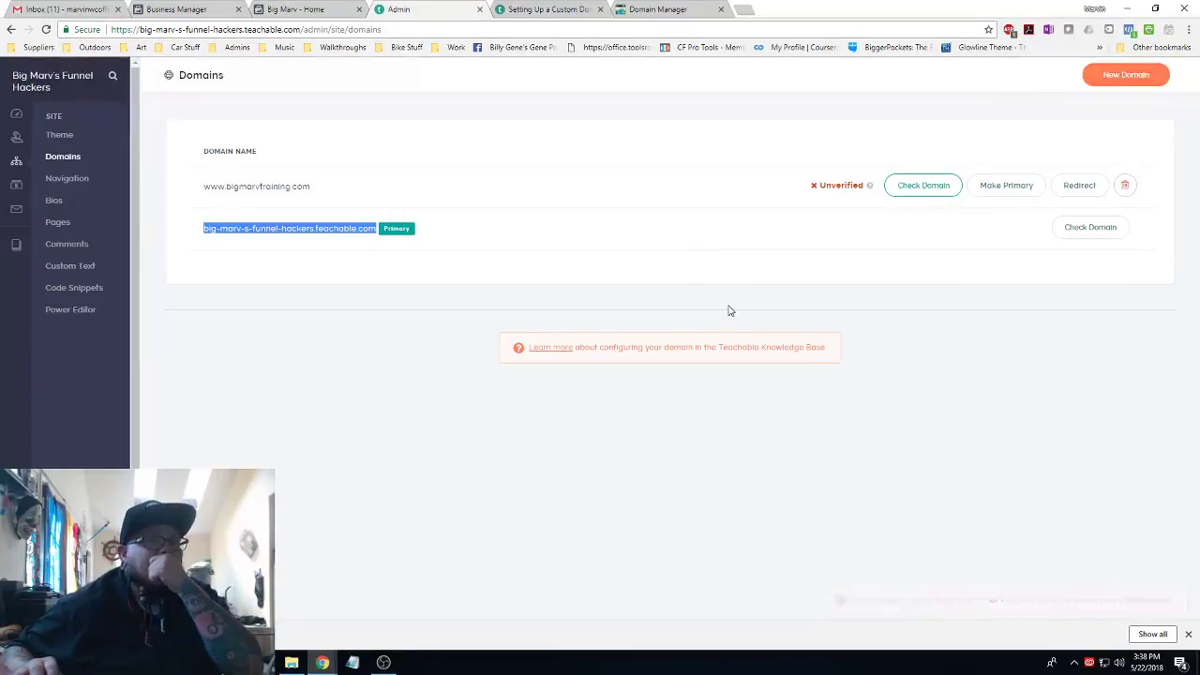
click(1126, 184)
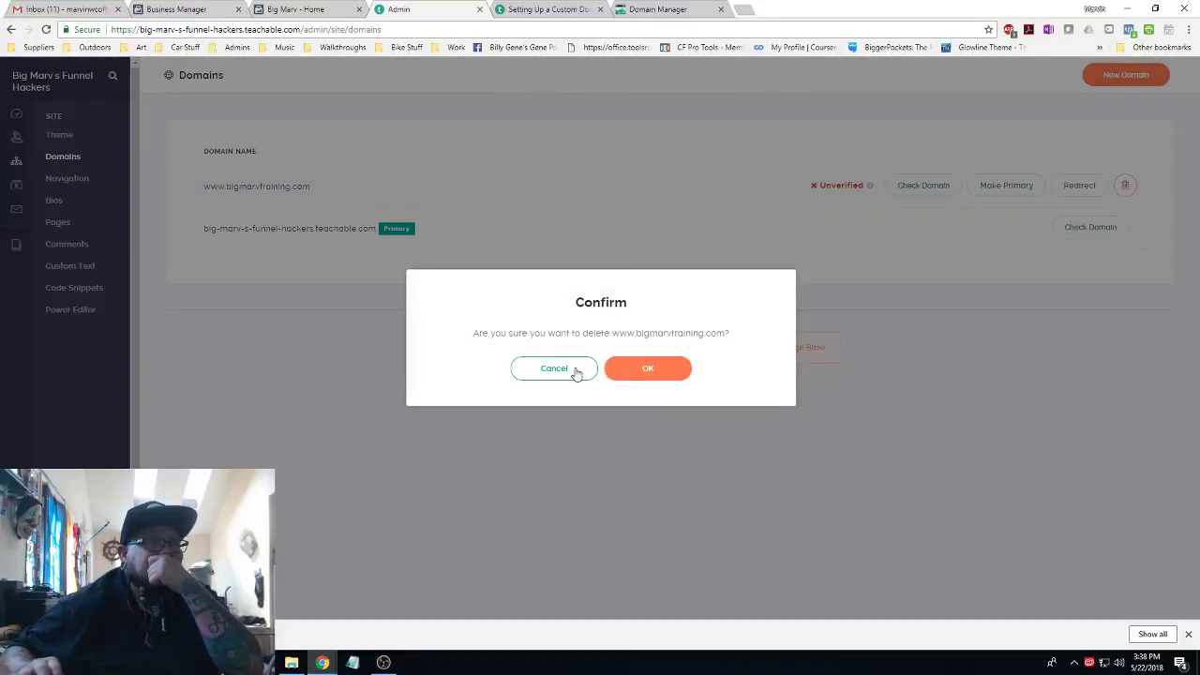
click(576, 370)
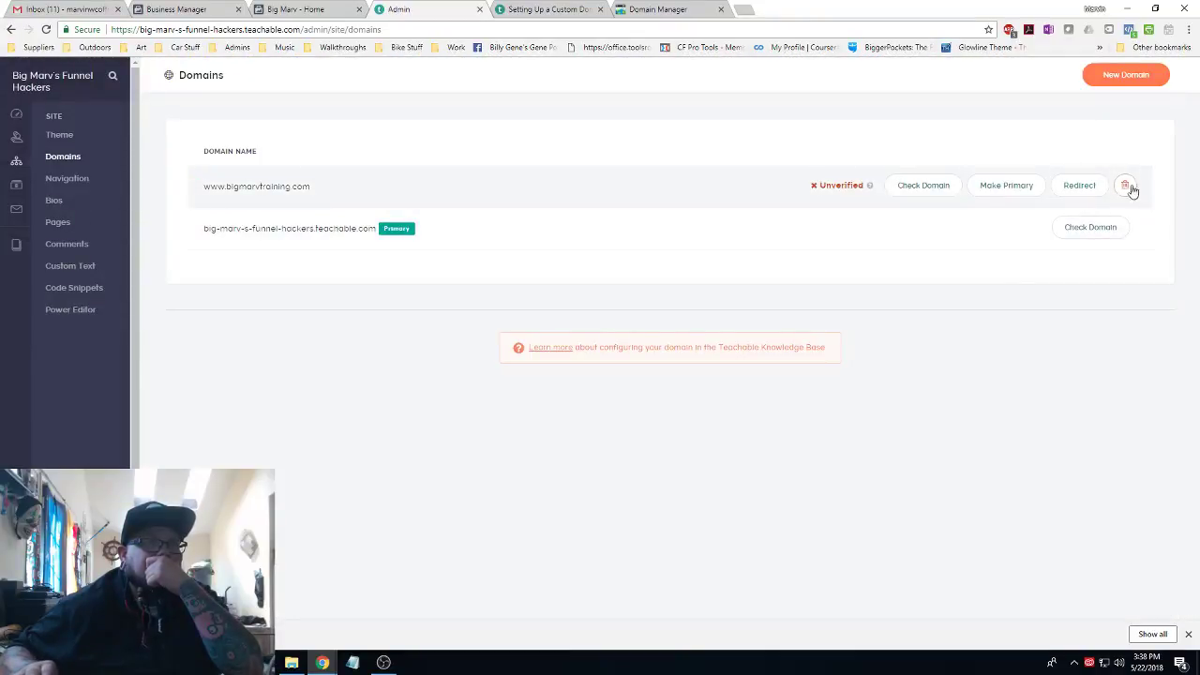
click(1131, 188)
click(686, 367)
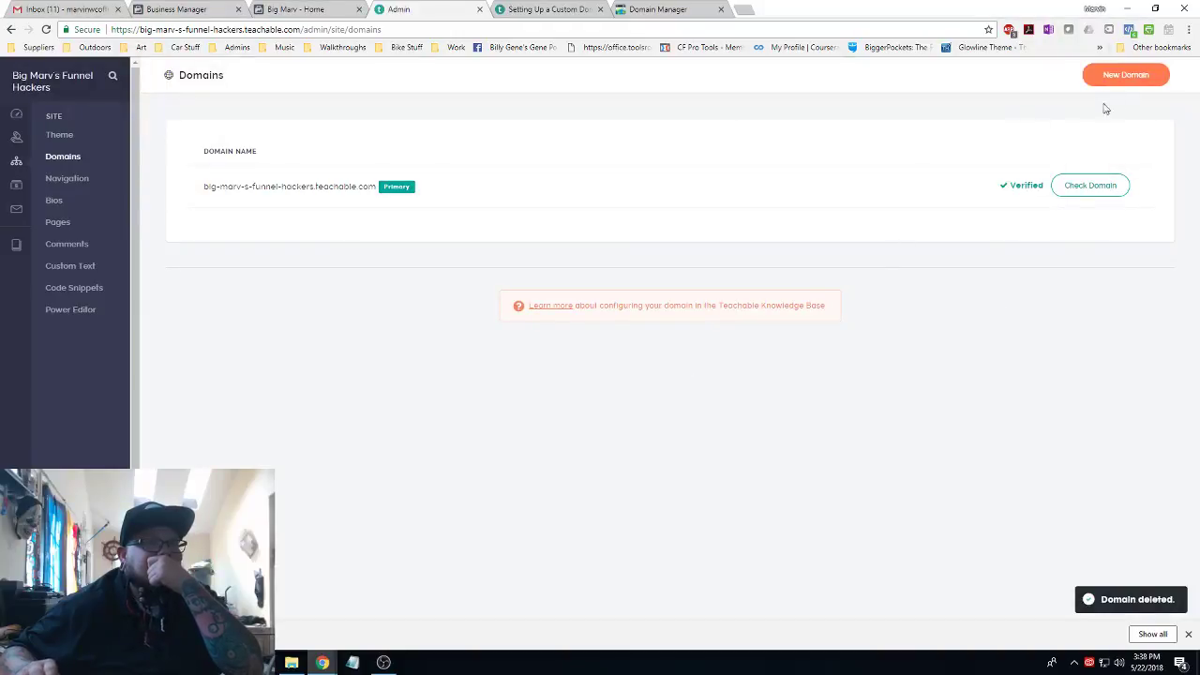
click(1120, 76)
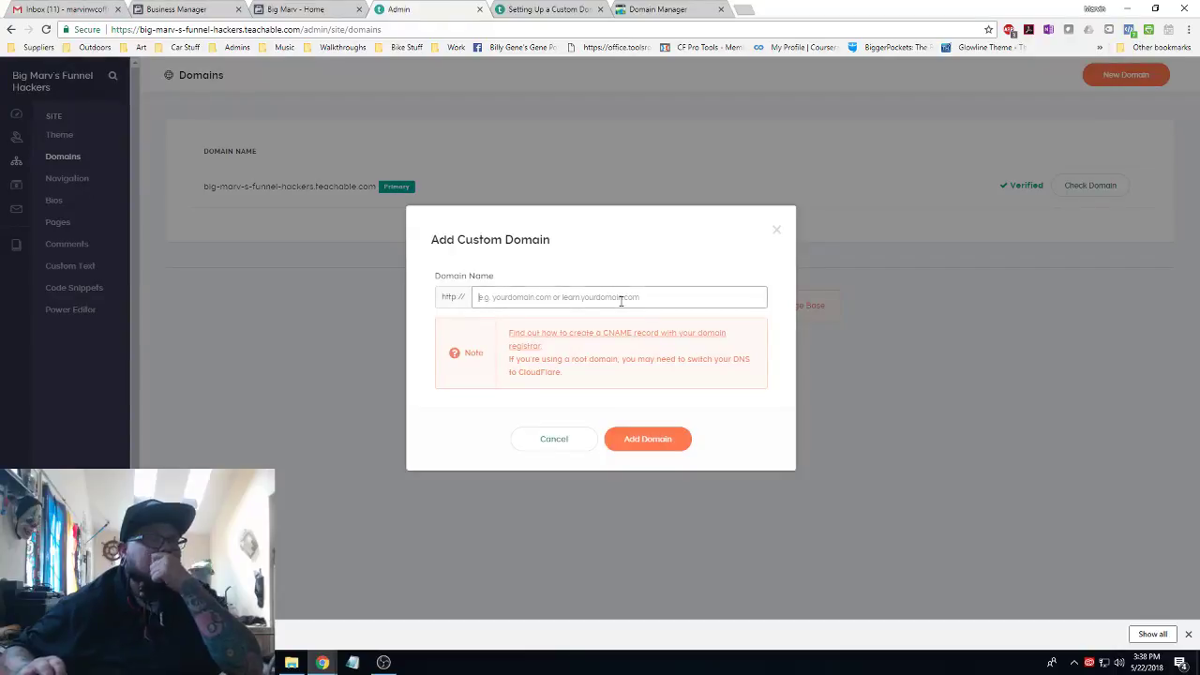
text(www)
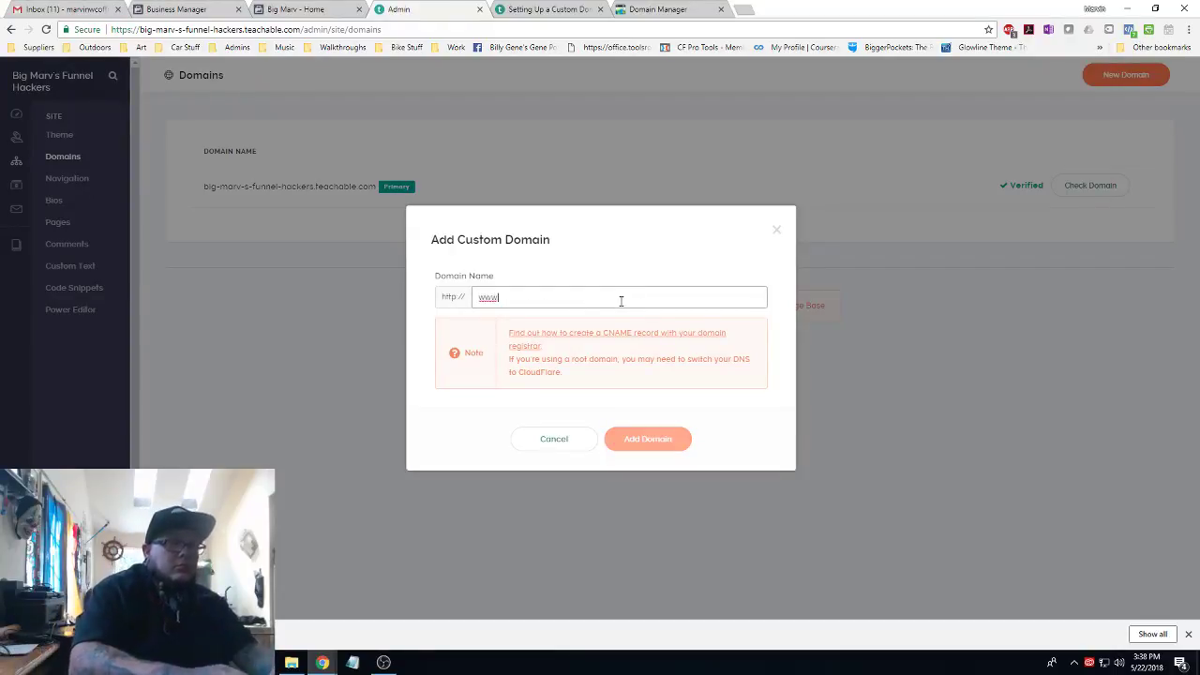
text(.bigmarvtra)
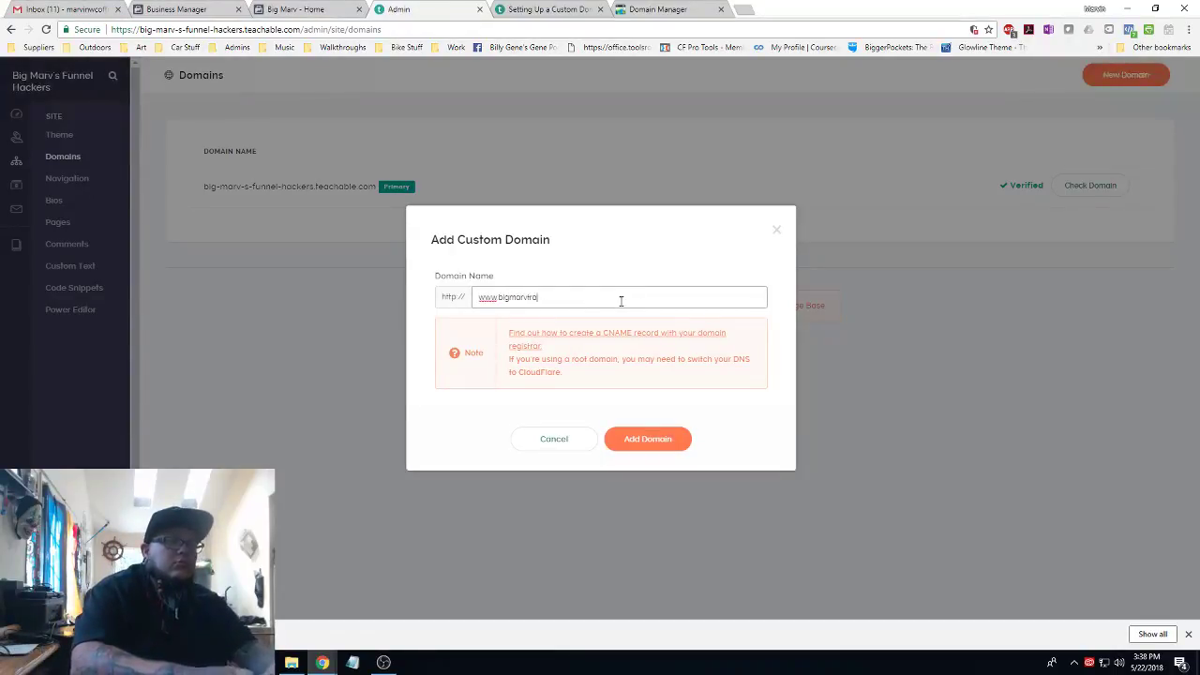
text(ining.com)
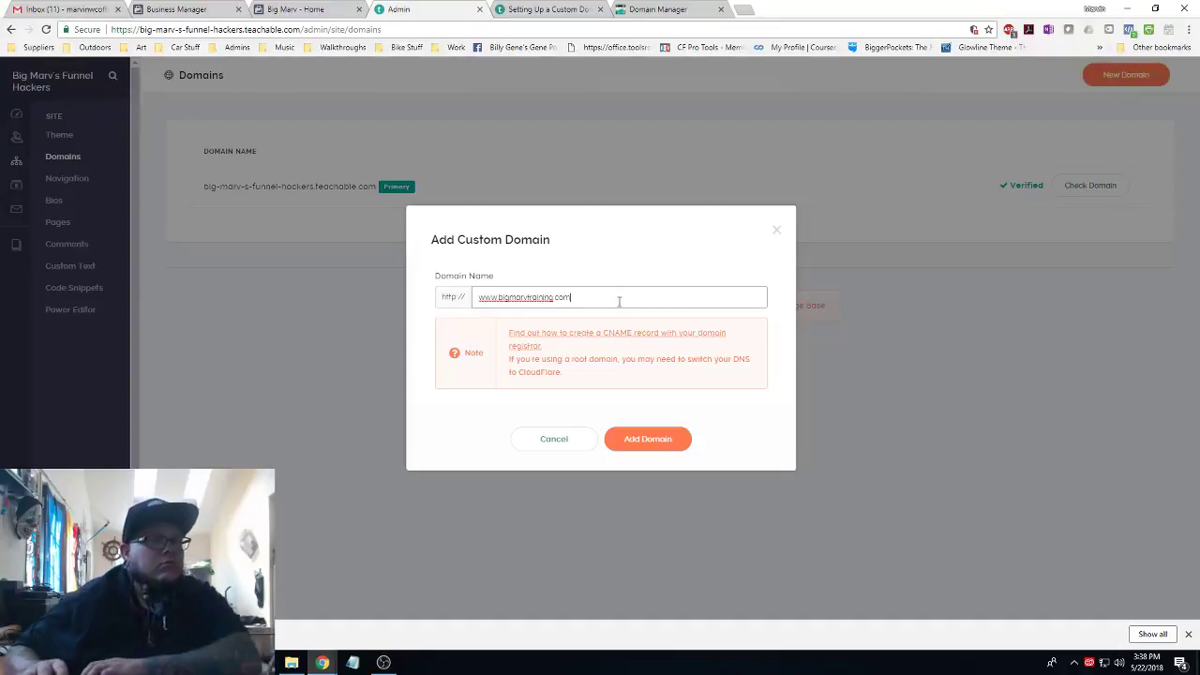
click(650, 440)
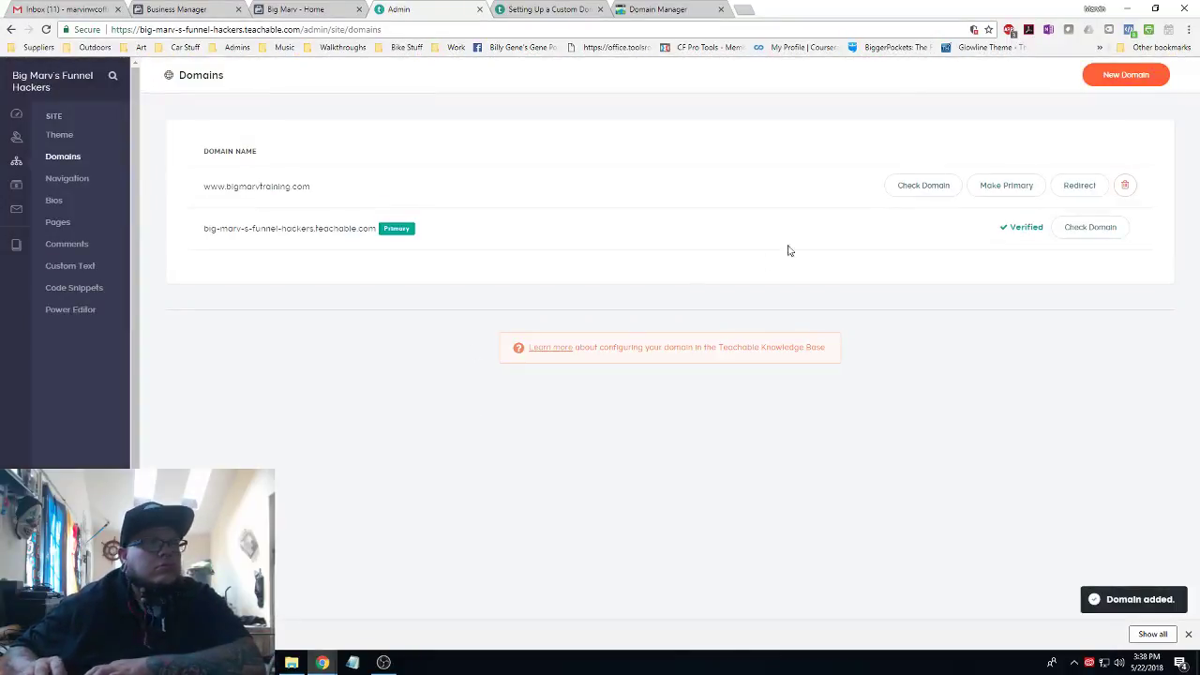
click(916, 185)
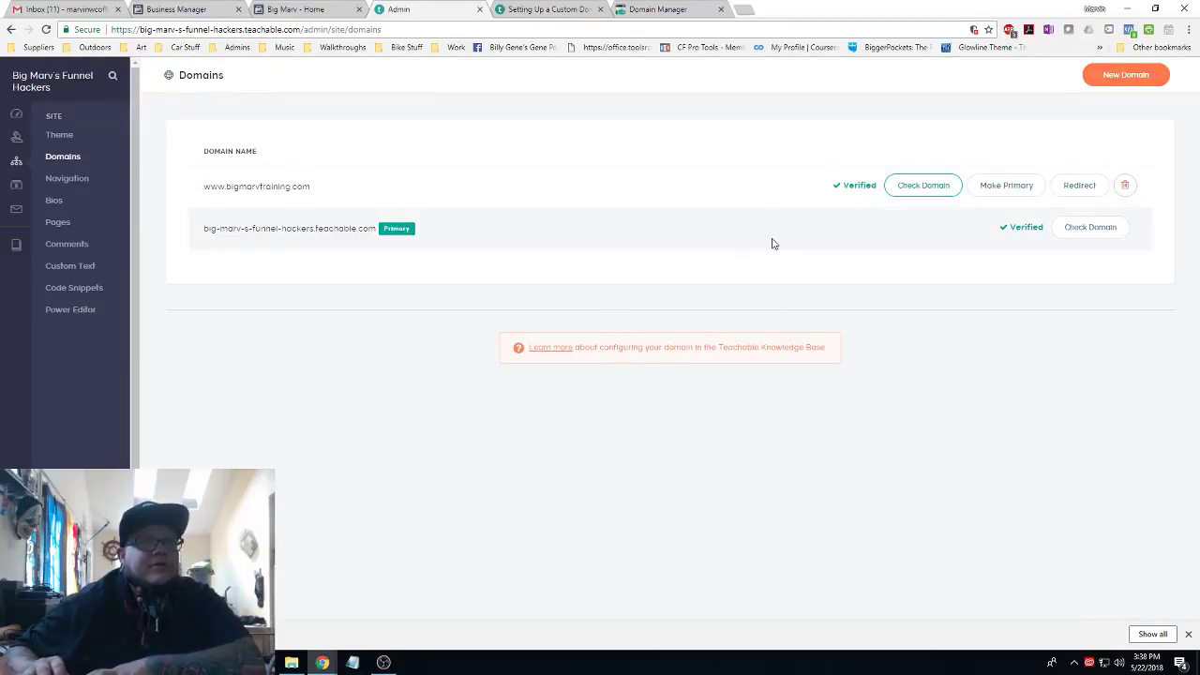
click(1028, 187)
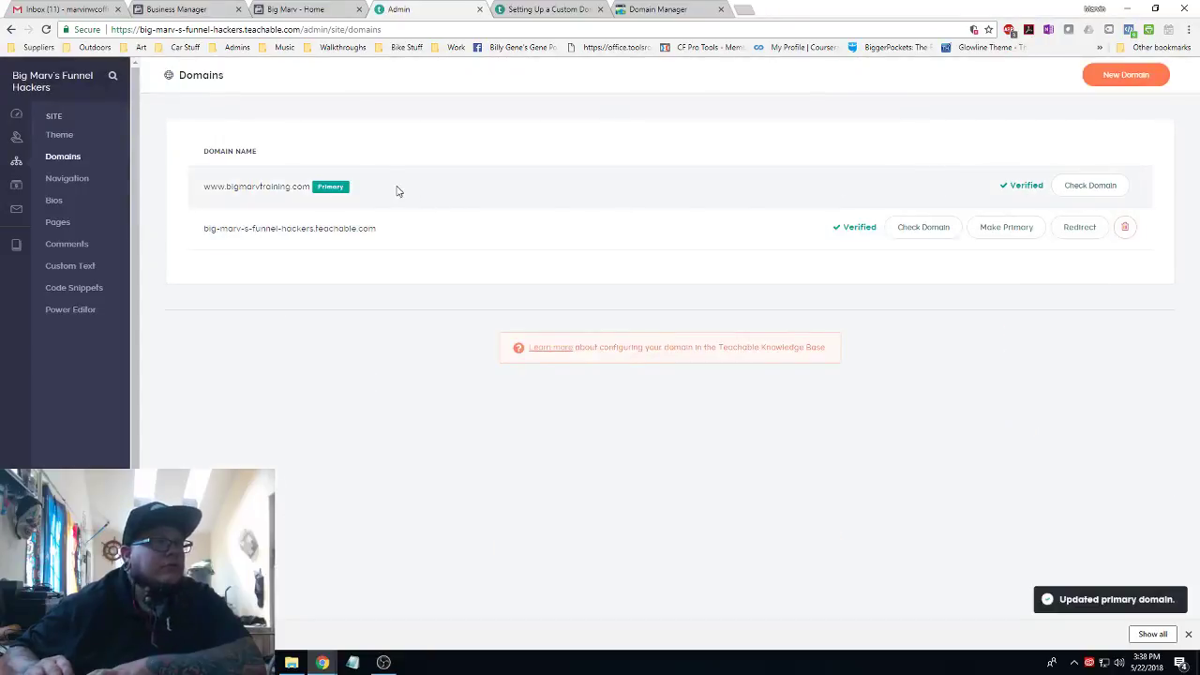
right_click(330, 667)
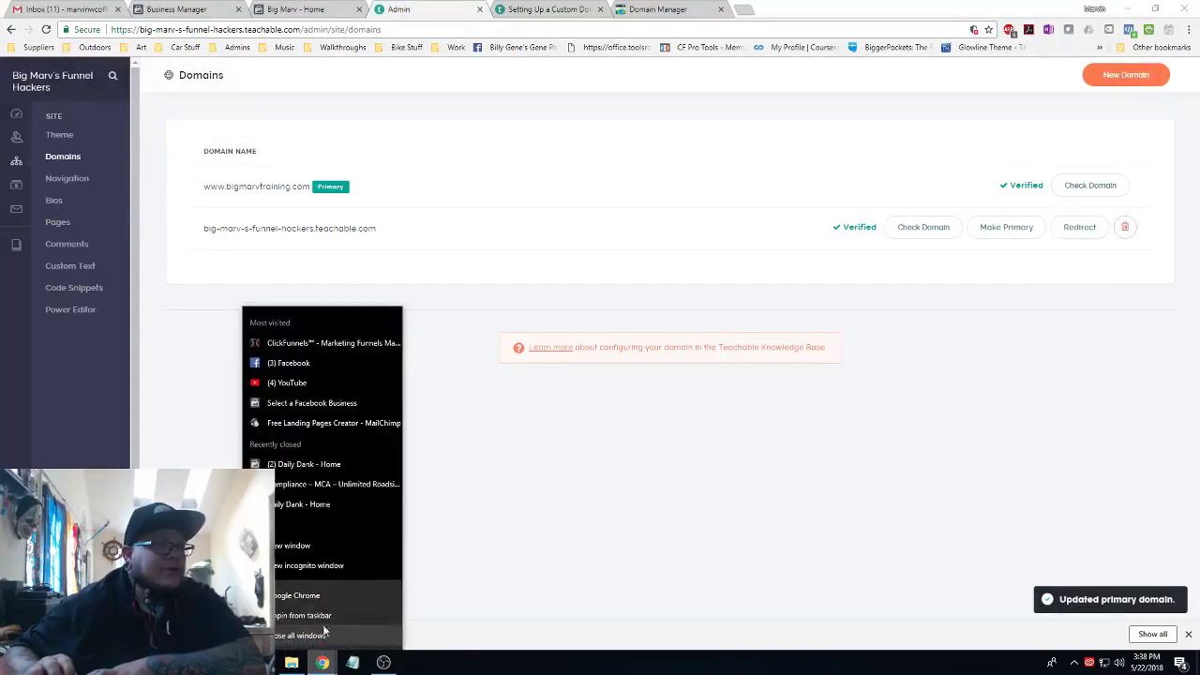
click(328, 566)
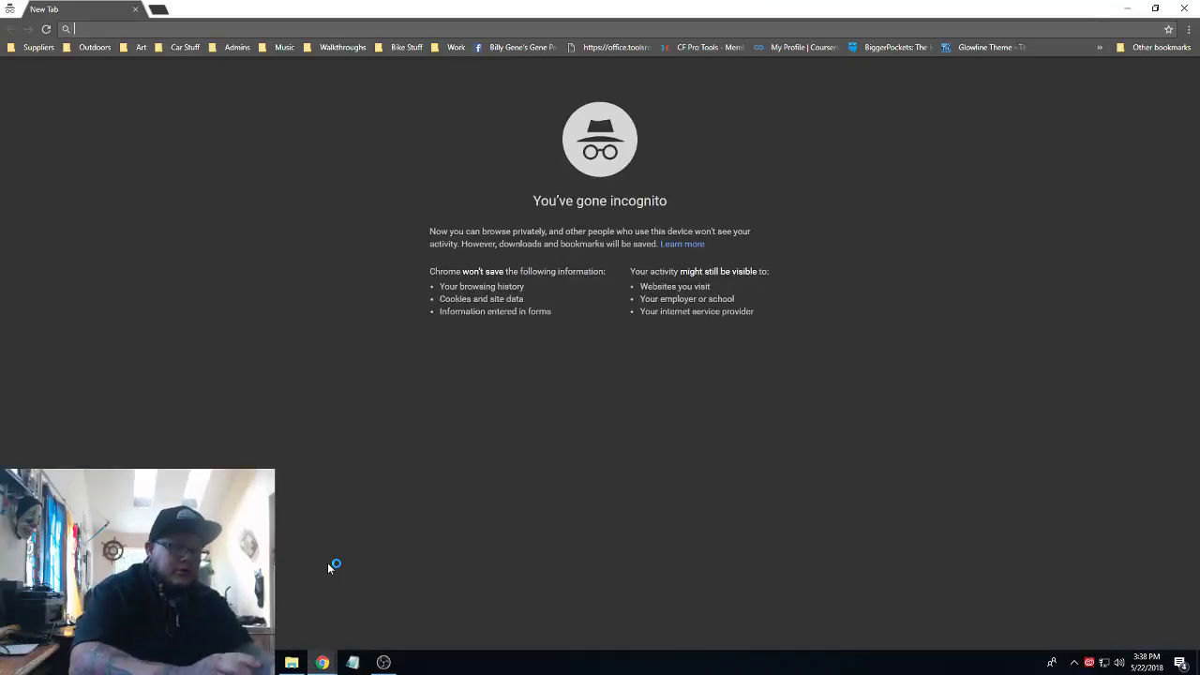
text(www.bigmarvt)
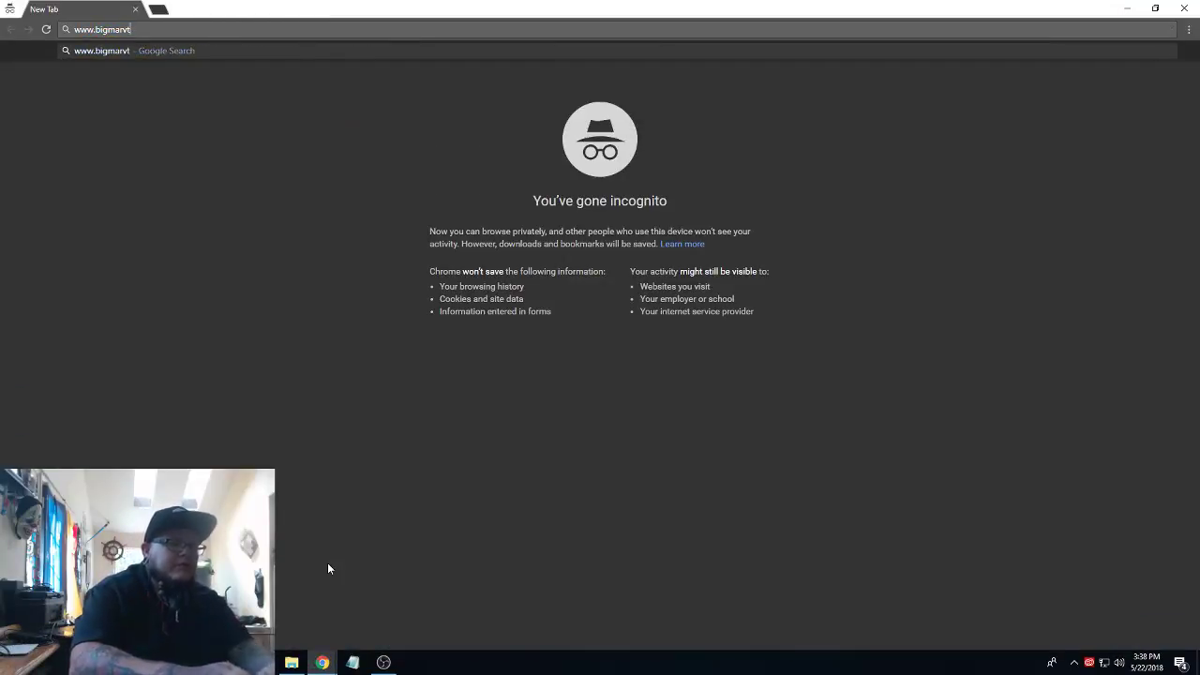
text(raining.com)
key(Return)
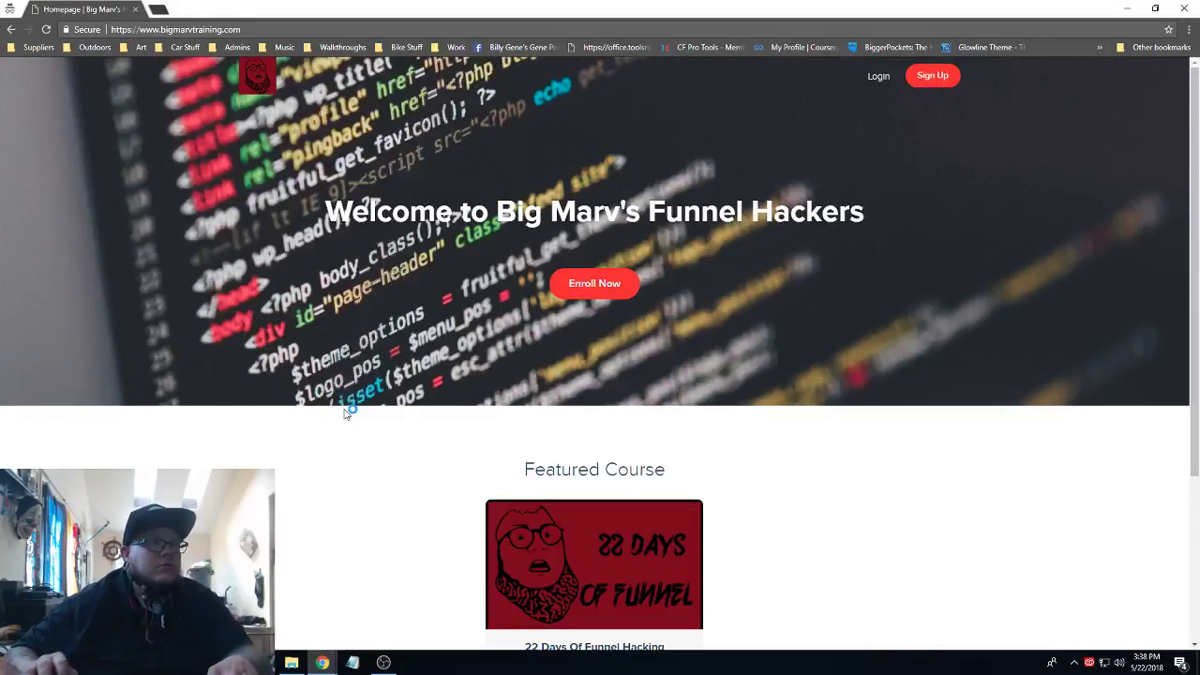
scroll(334, 366, down, 3)
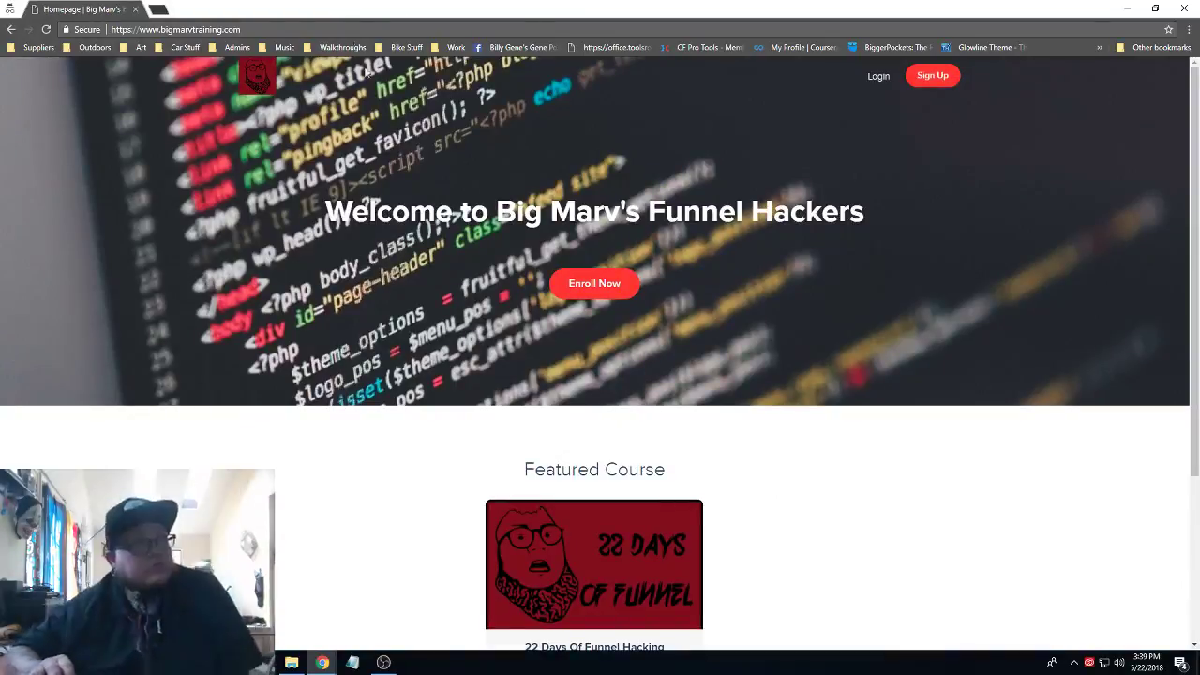
click(133, 10)
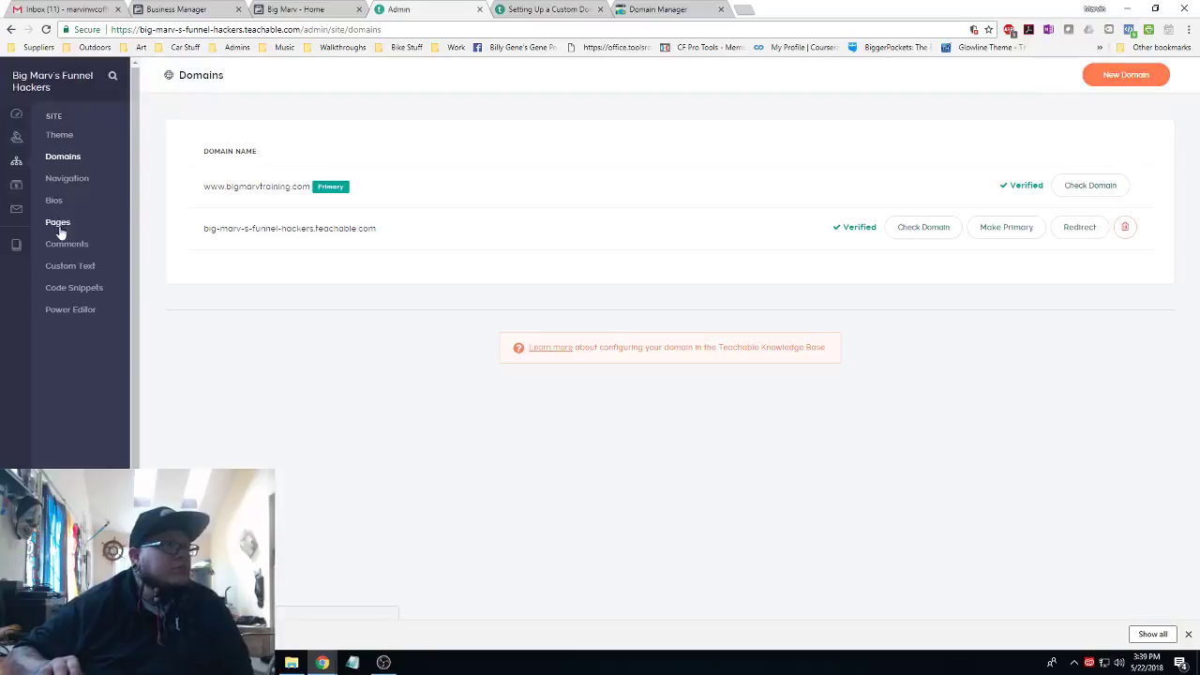
Open the 22 Days Of Funnel Hacking course's Information page down to Promo Video
click(16, 116)
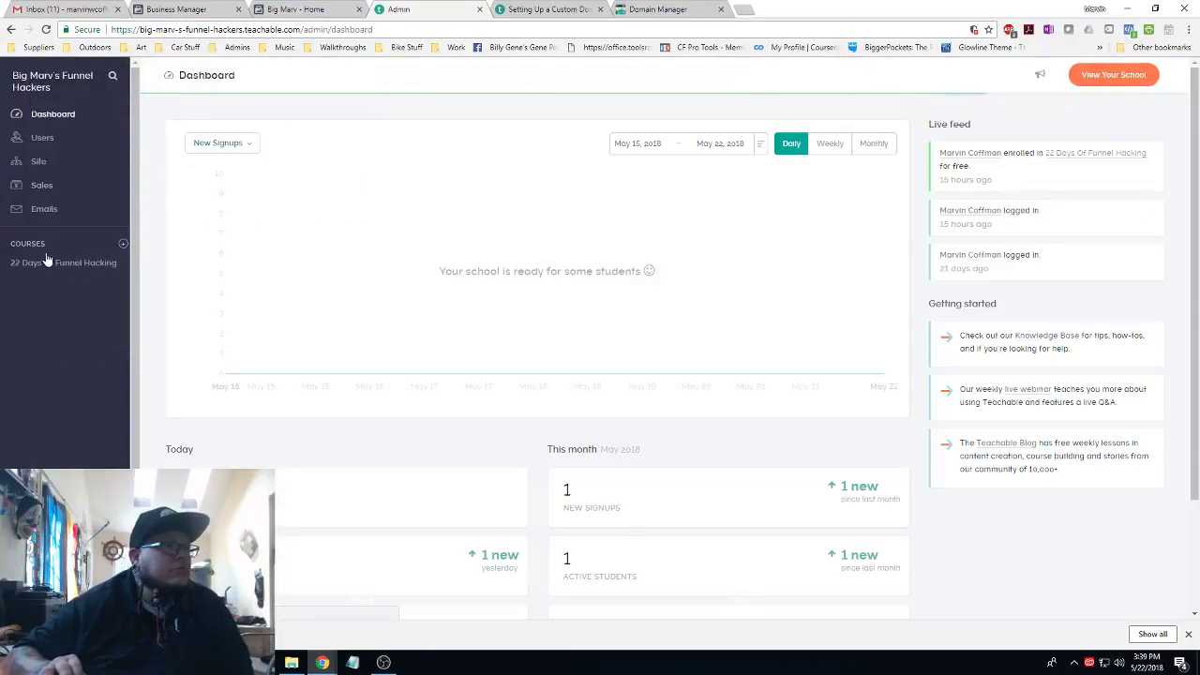
click(63, 262)
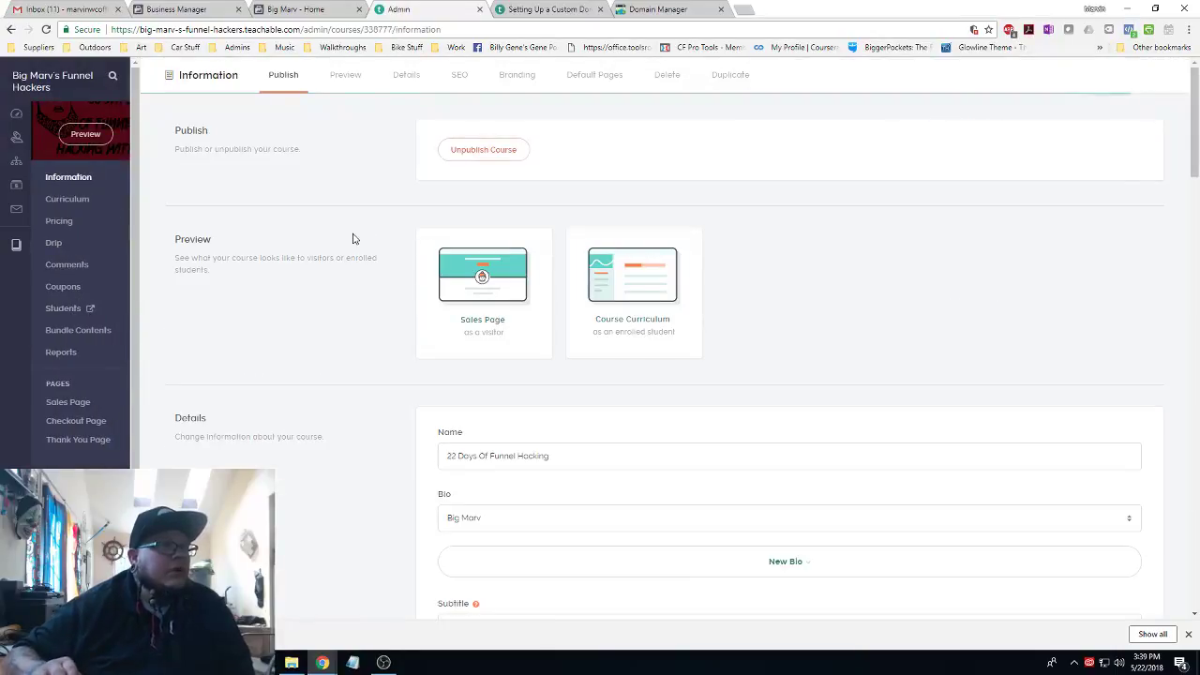
scroll(354, 237, down, 8)
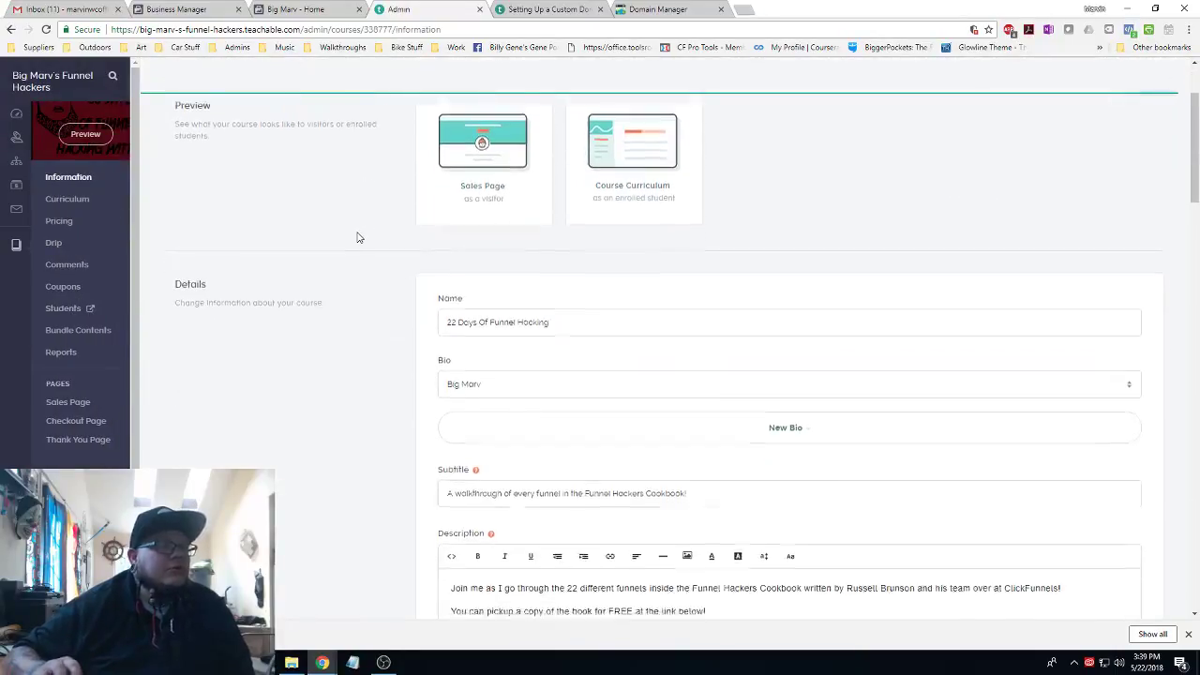
scroll(354, 237, down, 10)
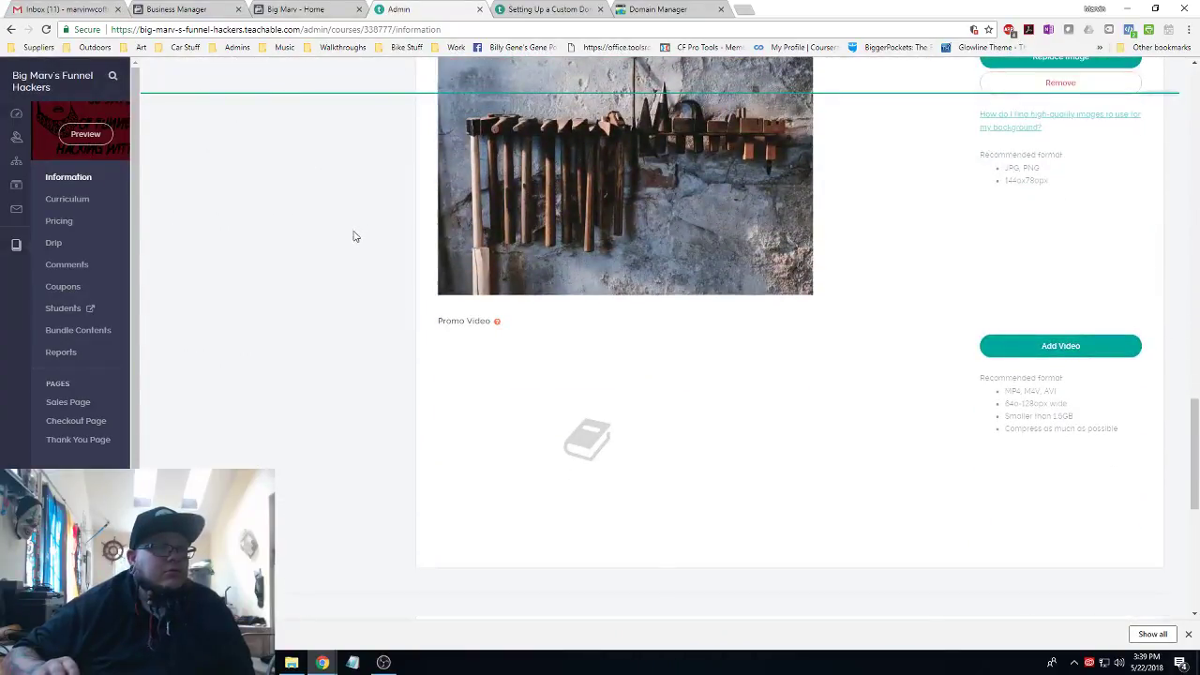
scroll(355, 237, down, 1)
Choose promo.MOV from the computer as the promo video and start its upload
click(1080, 283)
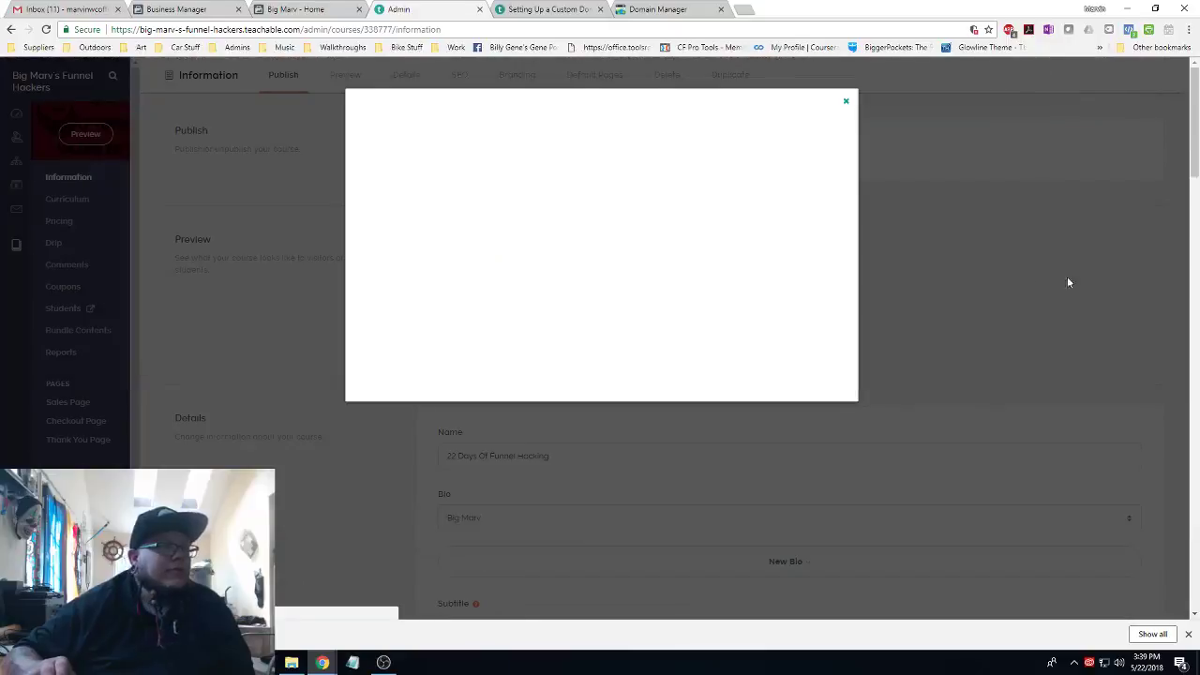
click(698, 281)
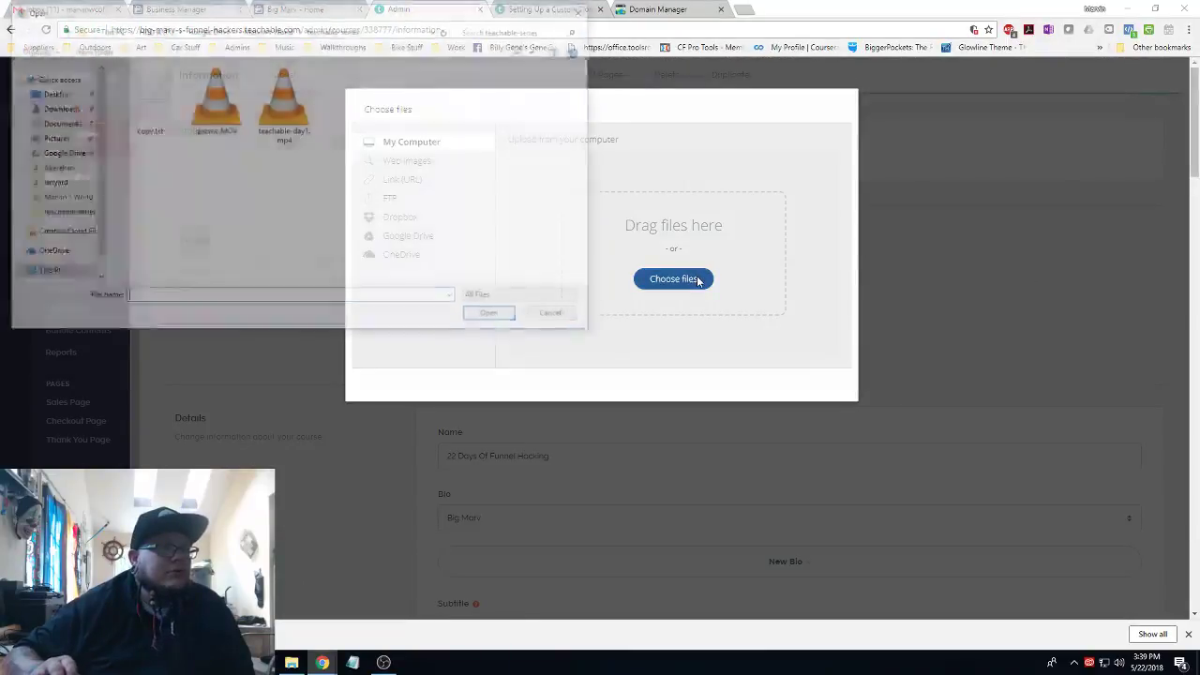
click(225, 105)
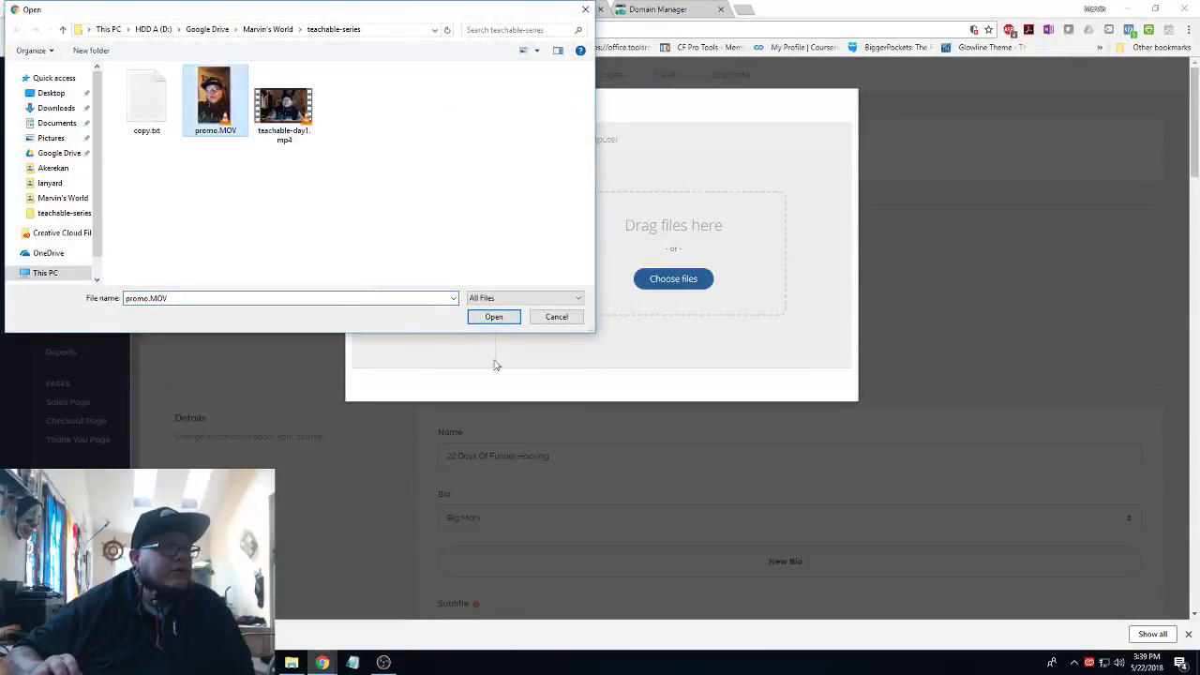
click(495, 317)
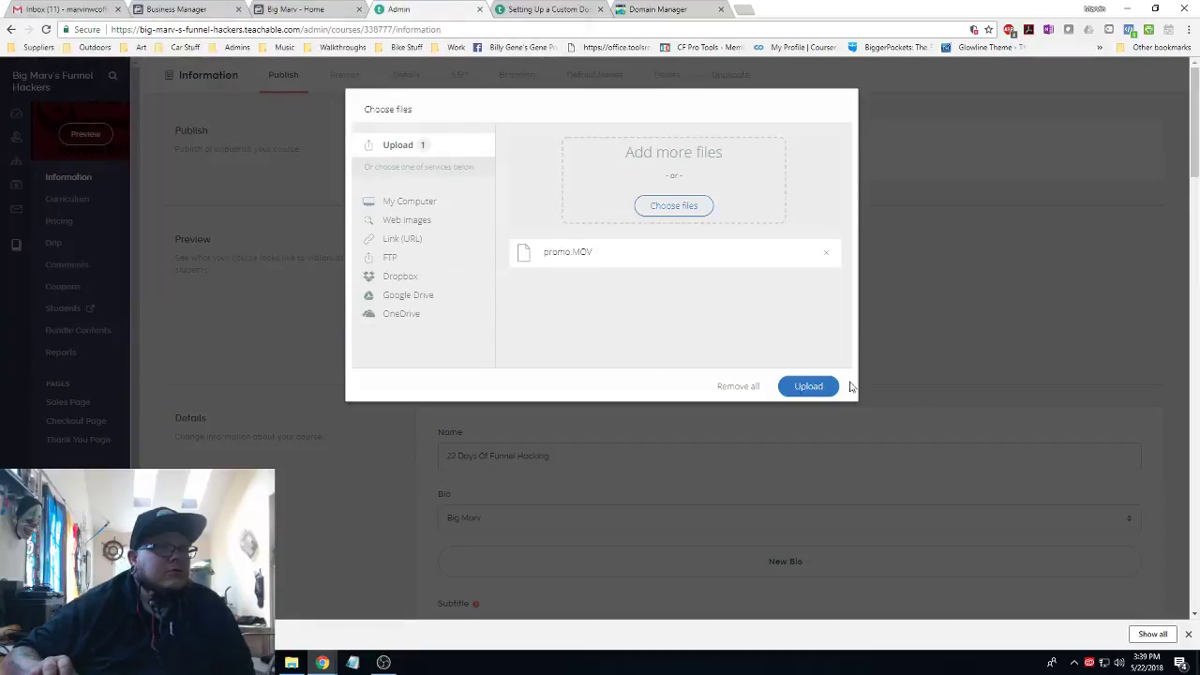
click(810, 387)
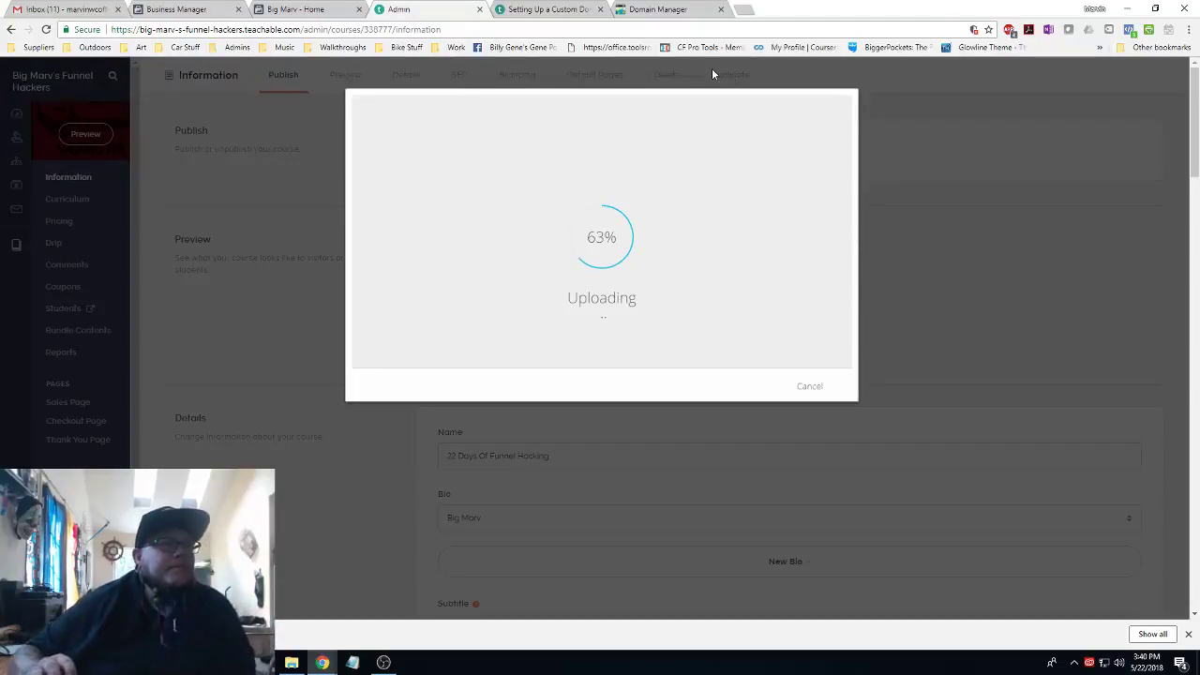
Close the GoDaddy domain manager and custom domain support article tabs
click(714, 13)
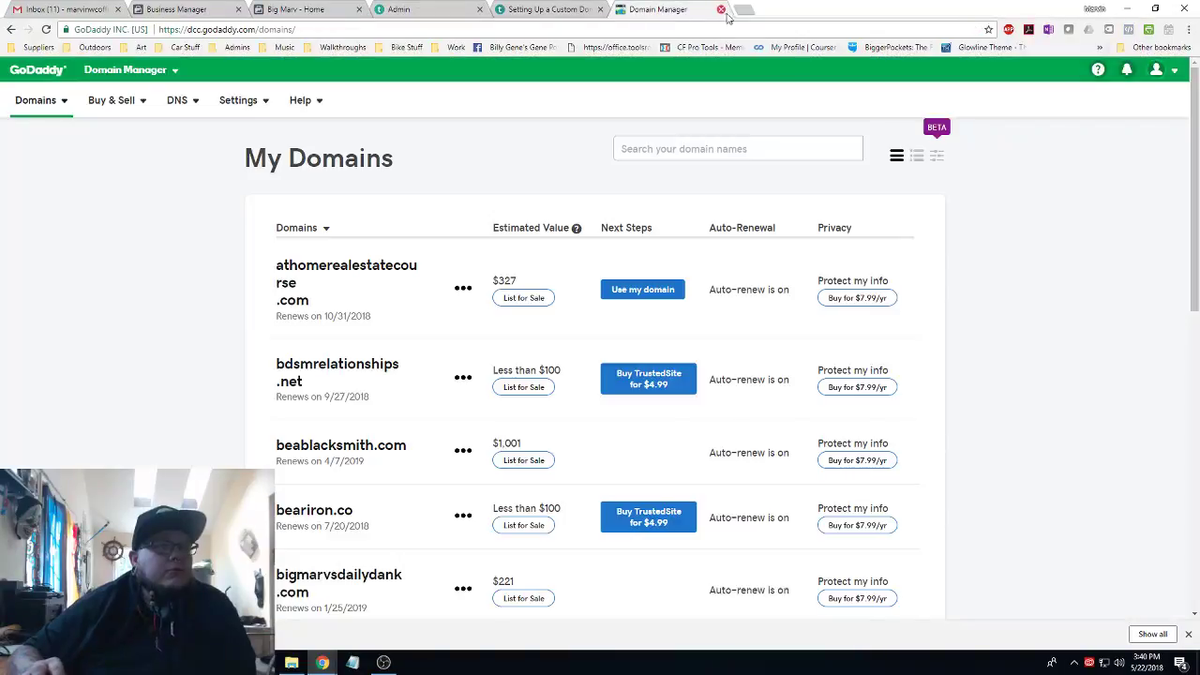
click(721, 10)
click(601, 9)
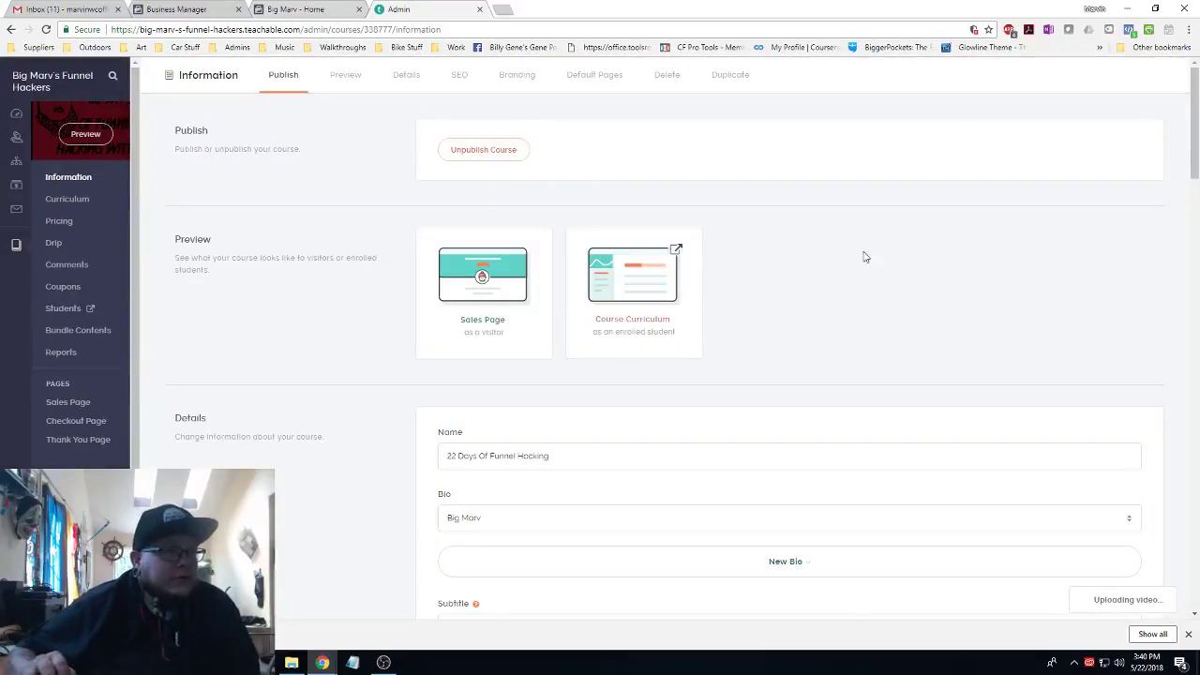
Go to the course Curriculum and start renaming the draft New Lecture
scroll(872, 268, down, 4)
scroll(871, 270, down, 15)
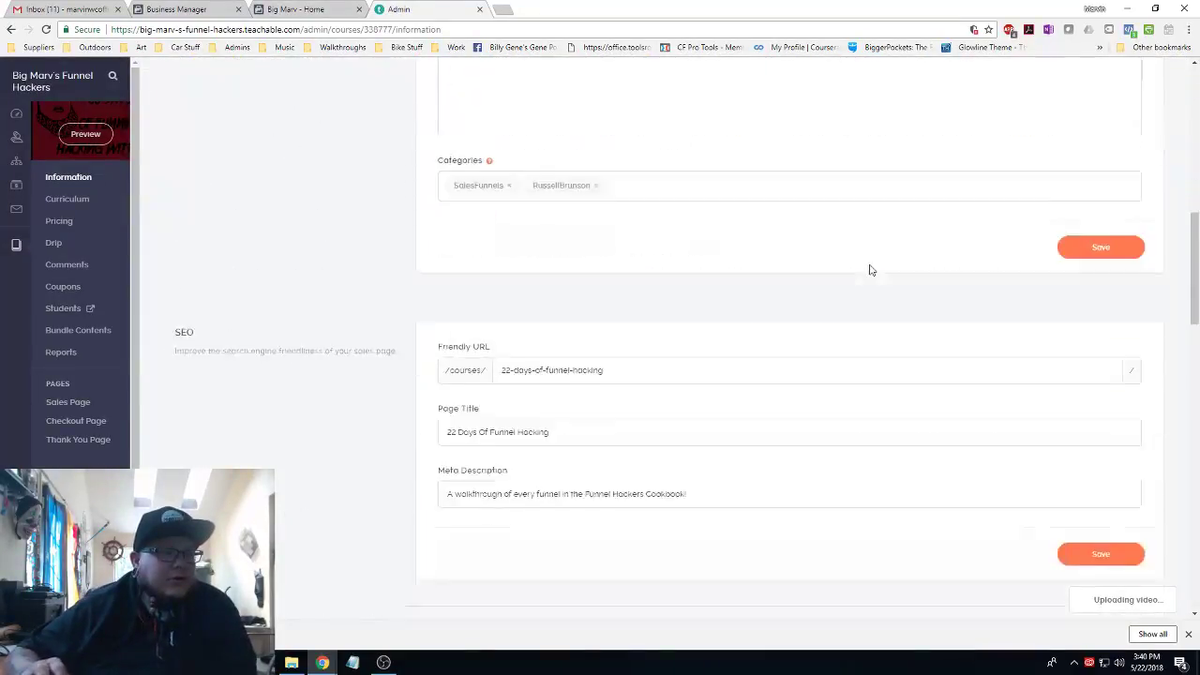
scroll(870, 270, down, 1)
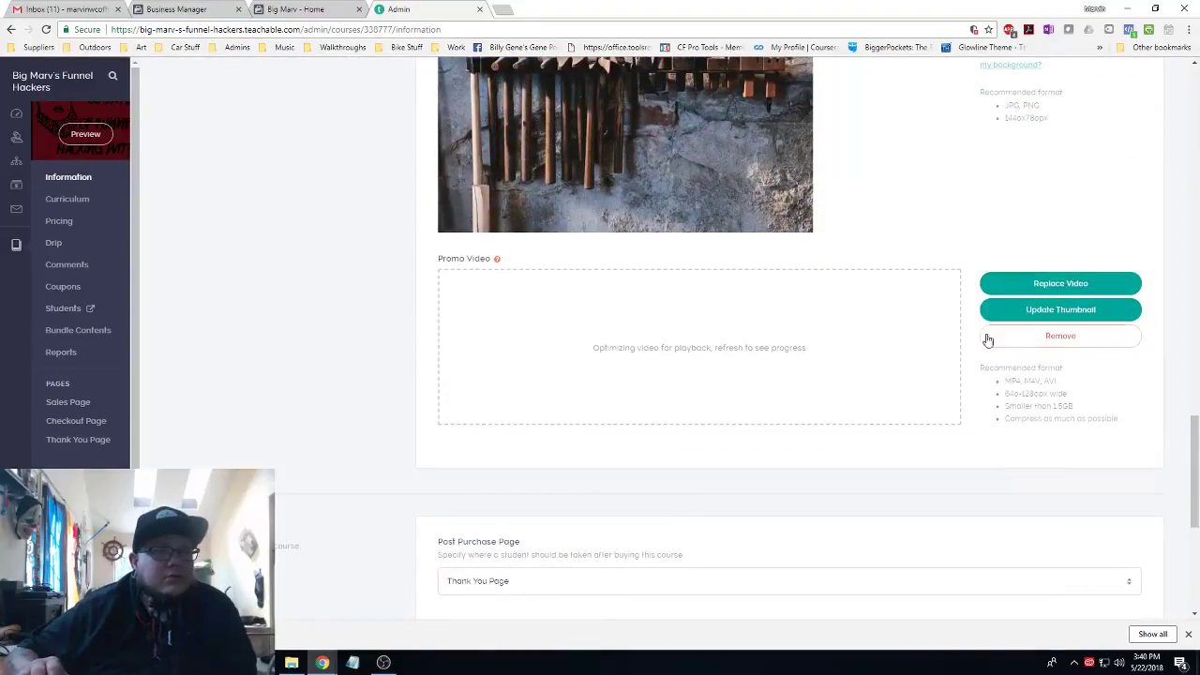
scroll(809, 352, down, 1)
scroll(806, 356, down, 3)
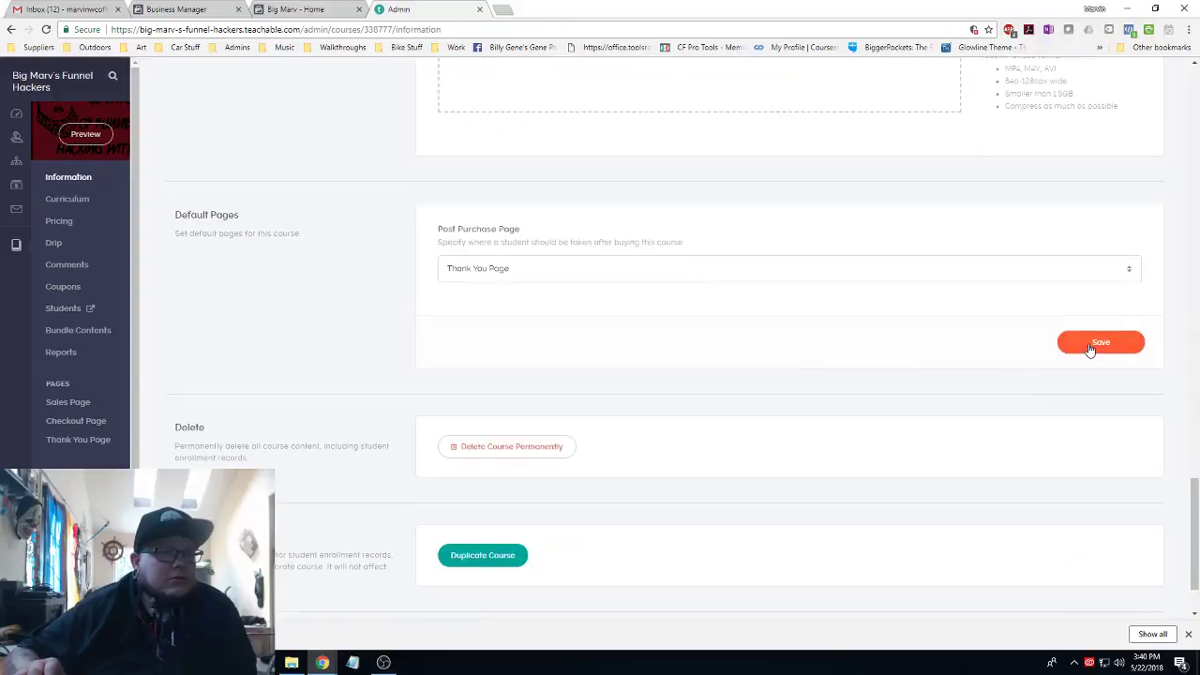
scroll(560, 386, down, 1)
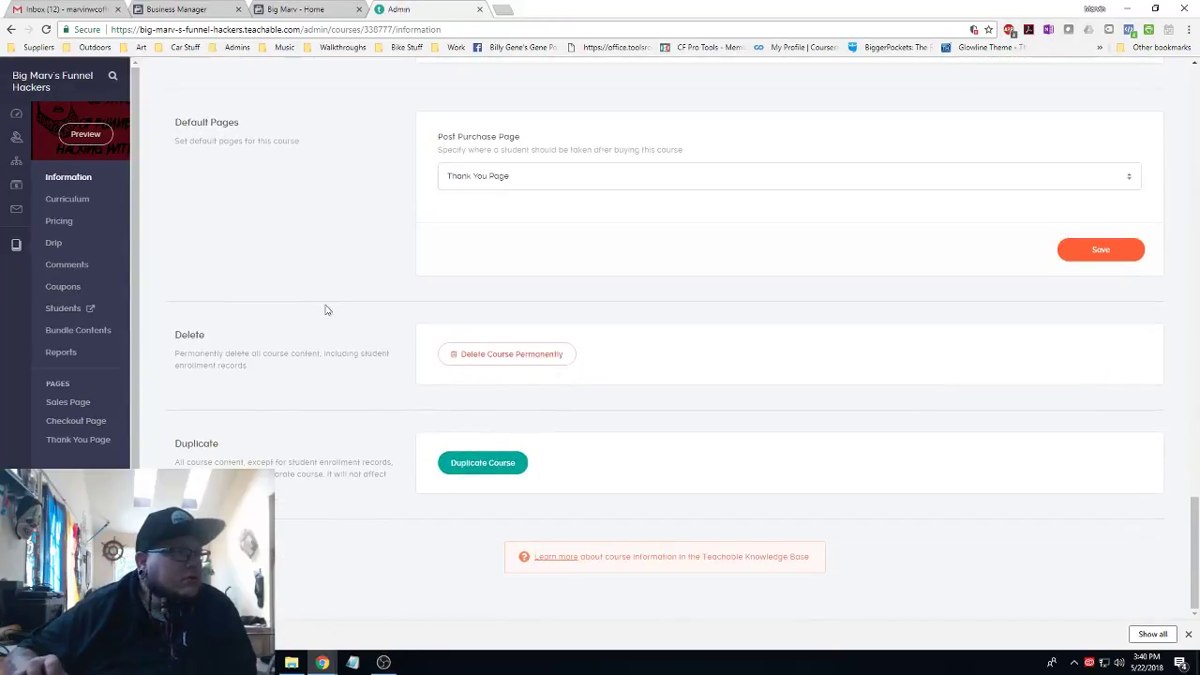
click(66, 199)
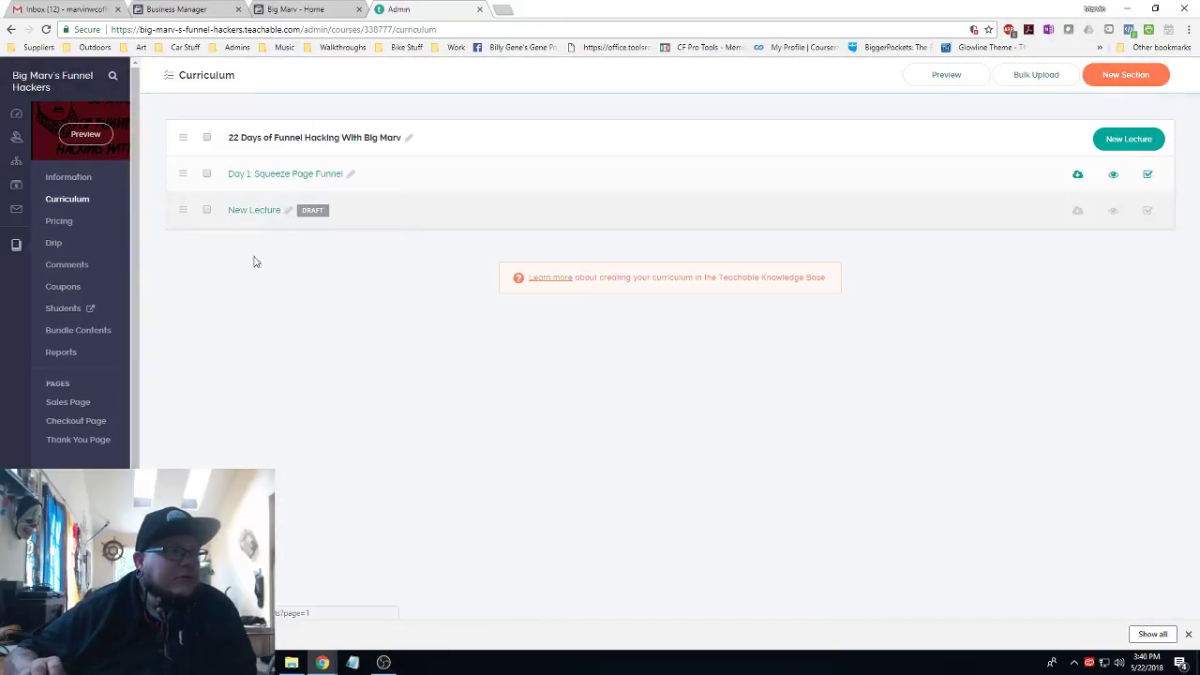
click(285, 212)
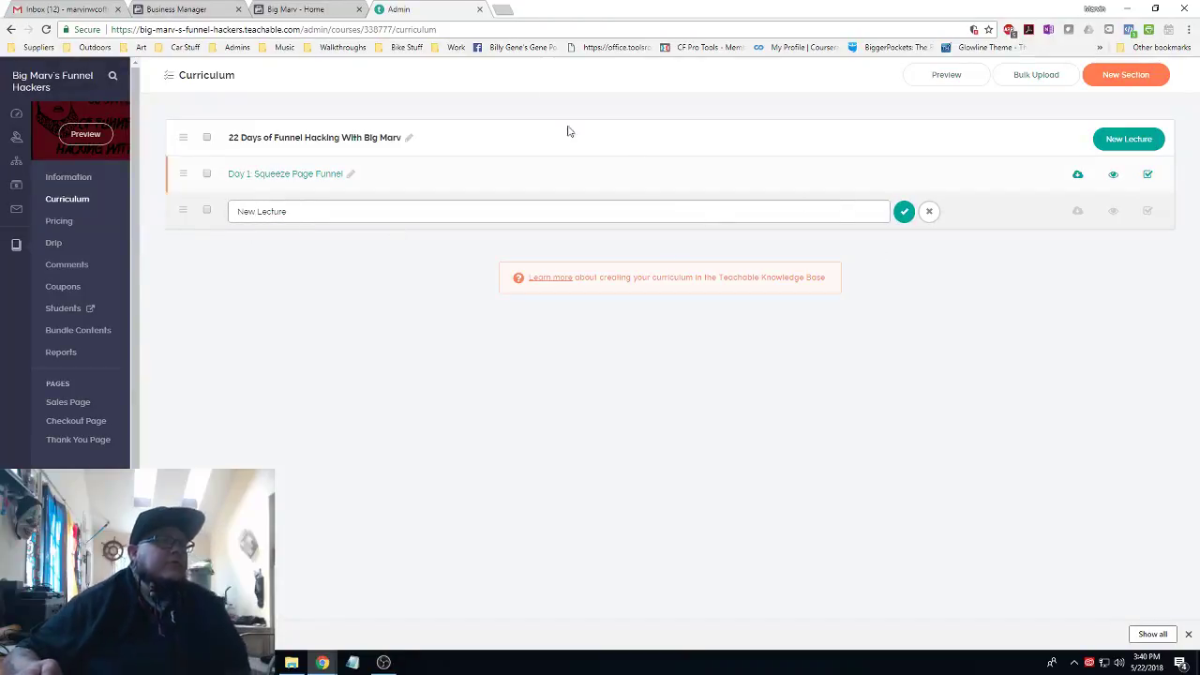
Open YouTube in a new tab and search '22 days of funnel hacking big marv'
click(506, 10)
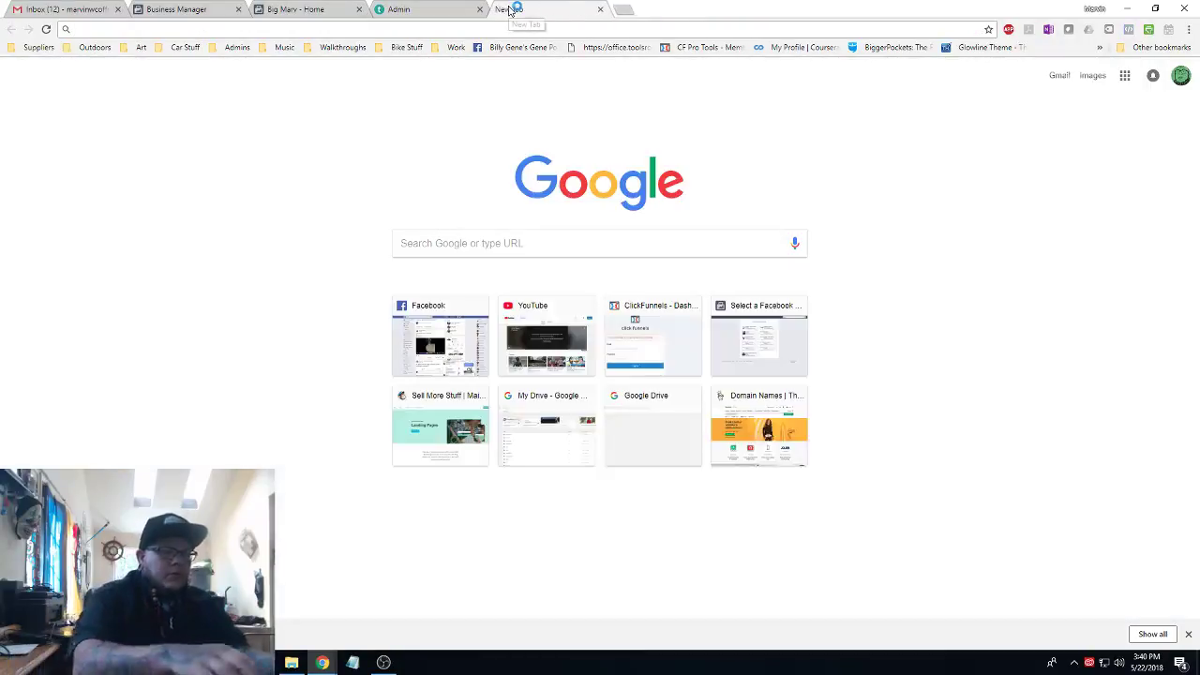
text(youtube.com)
key(Return)
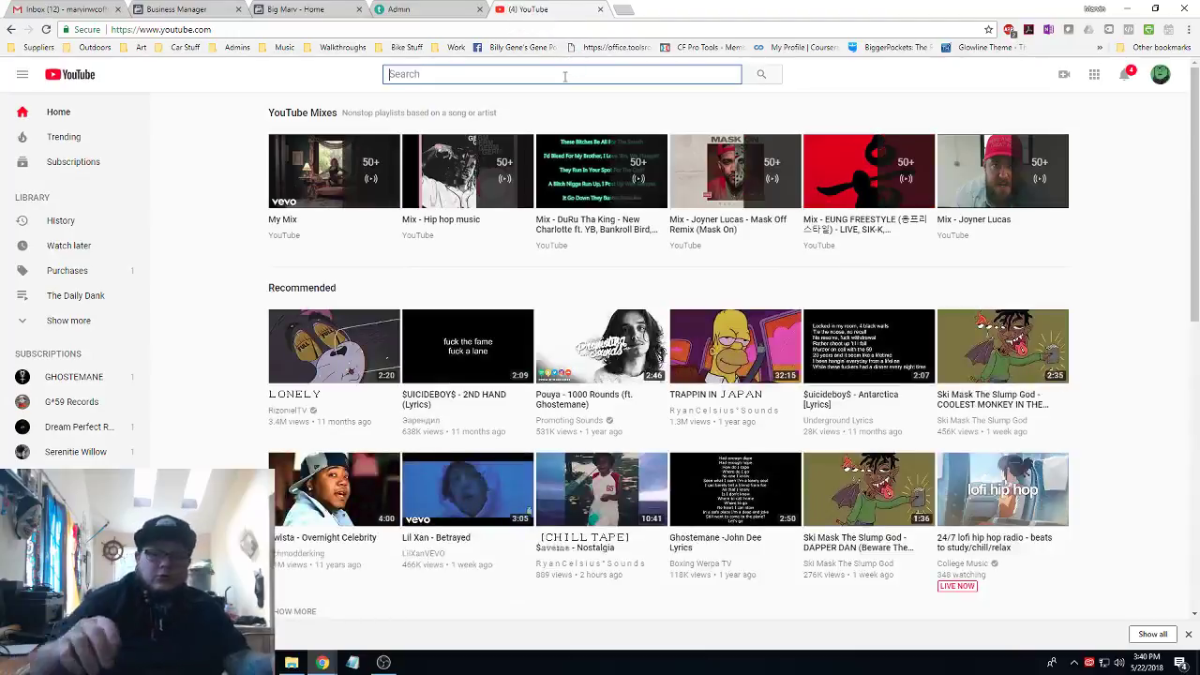
click(564, 76)
text(22 days )
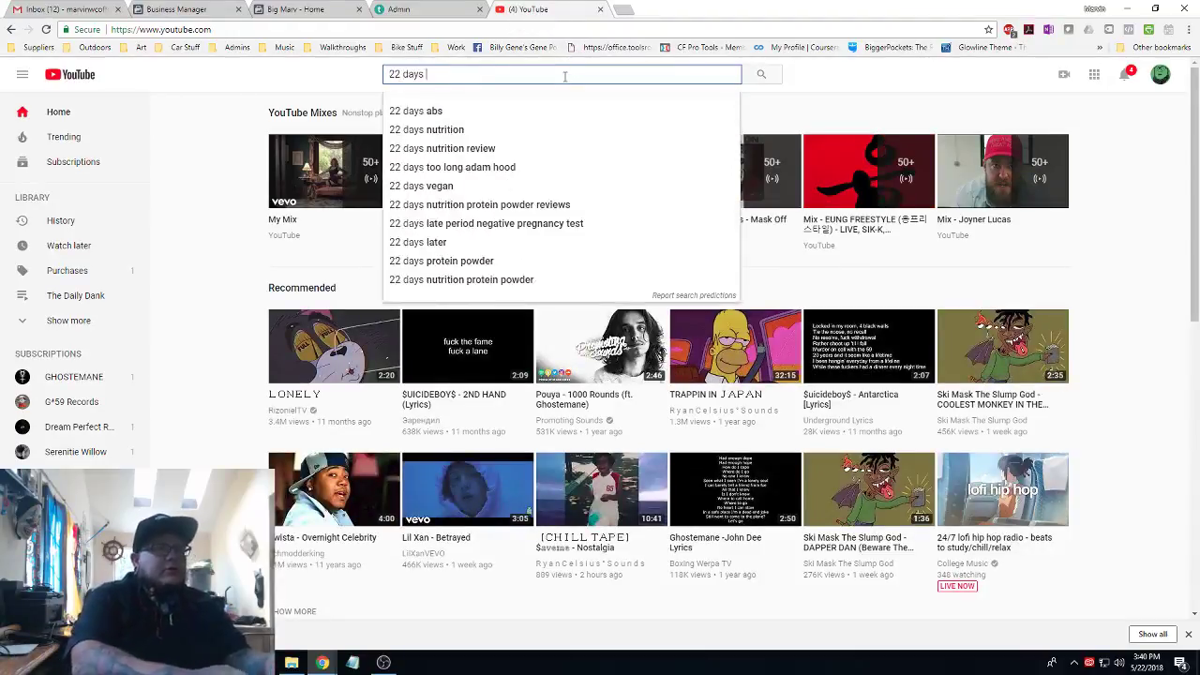
text(of funnel )
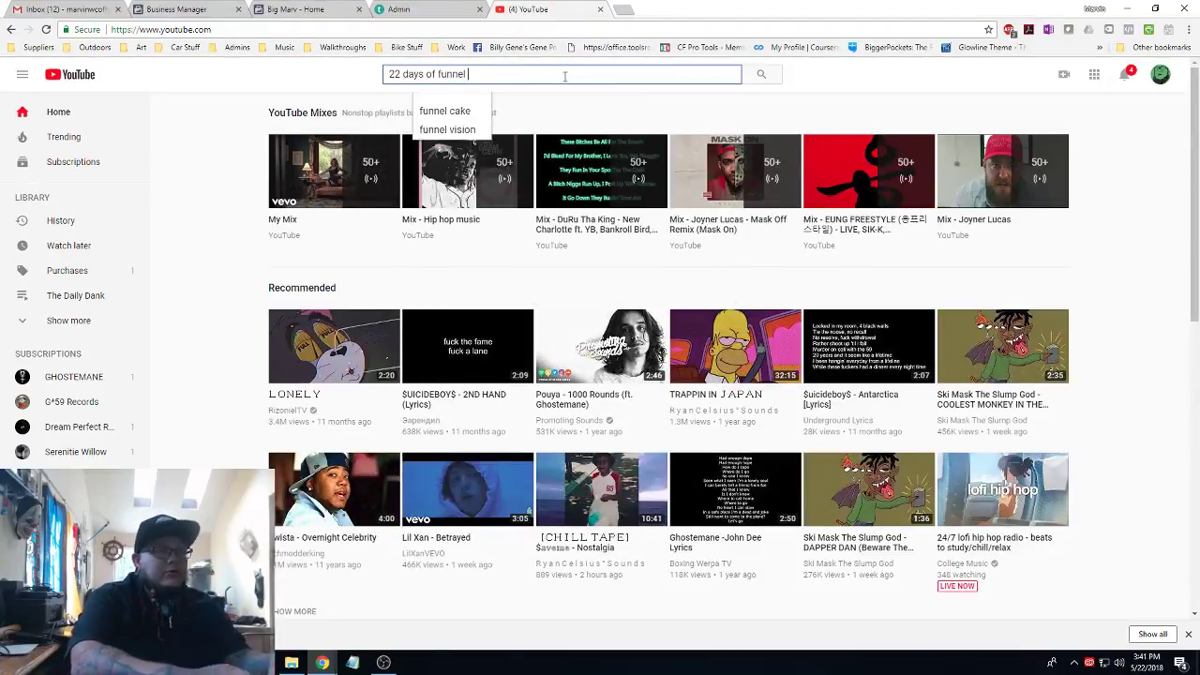
text(hacking big marv)
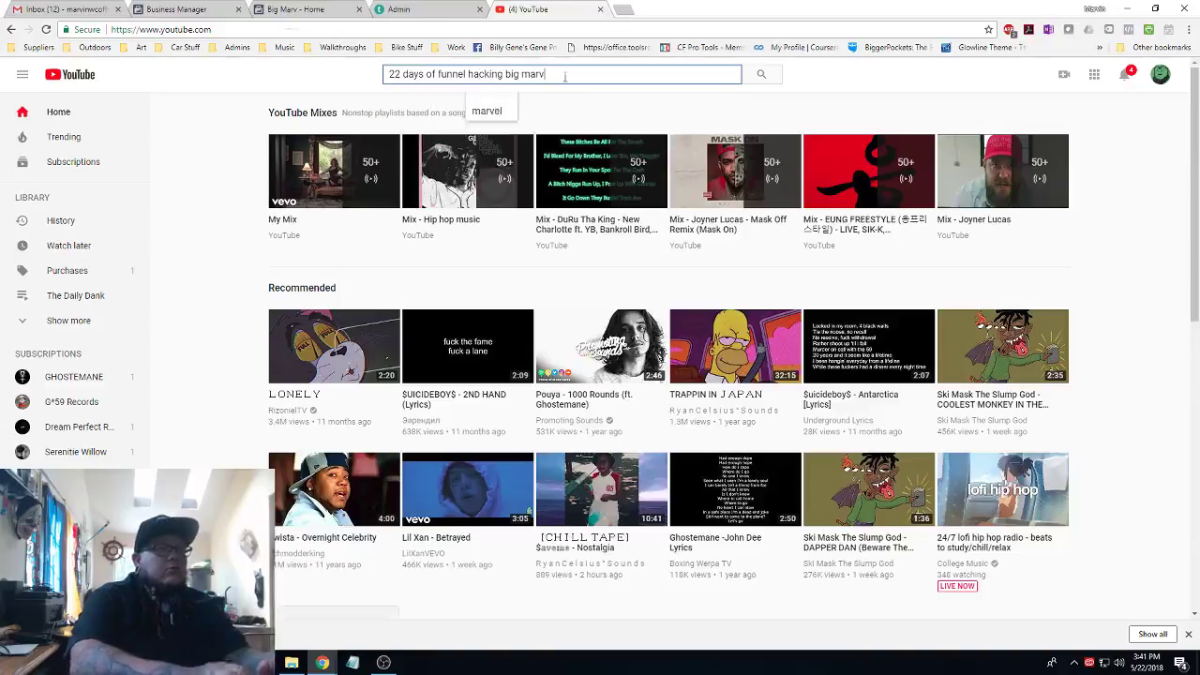
key(Return)
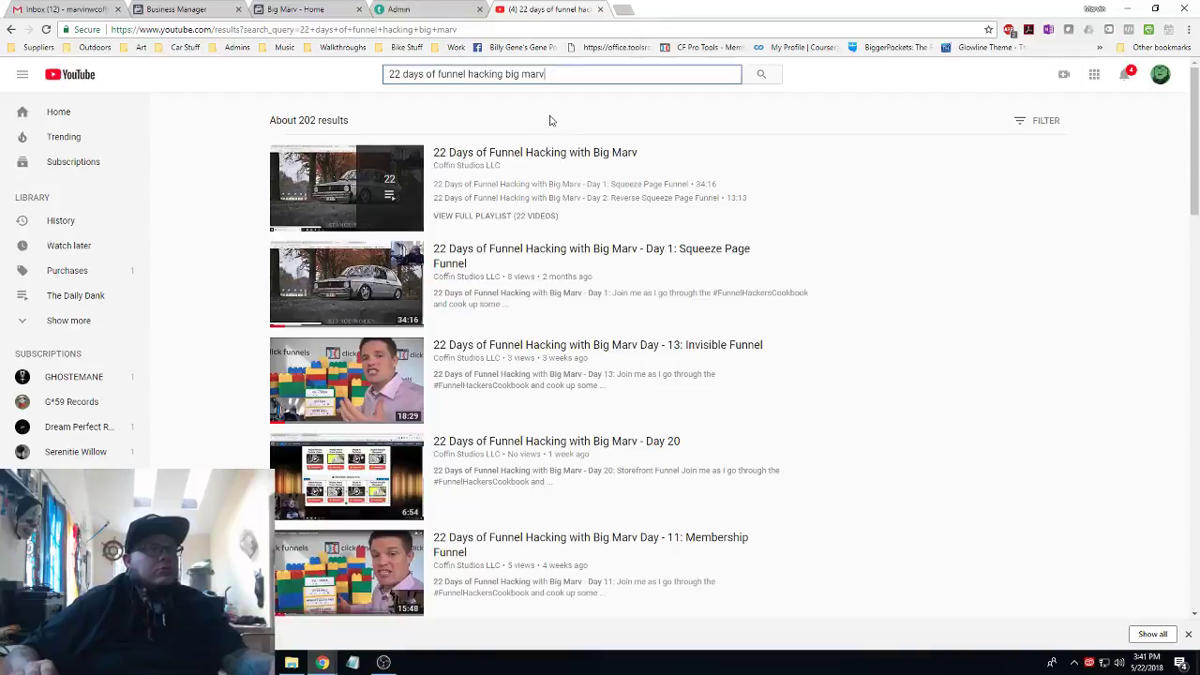
Narrow the search to 'day 2', open Day 2: Reverse Squeeze Page Funnel, and select its title
text(day 2)
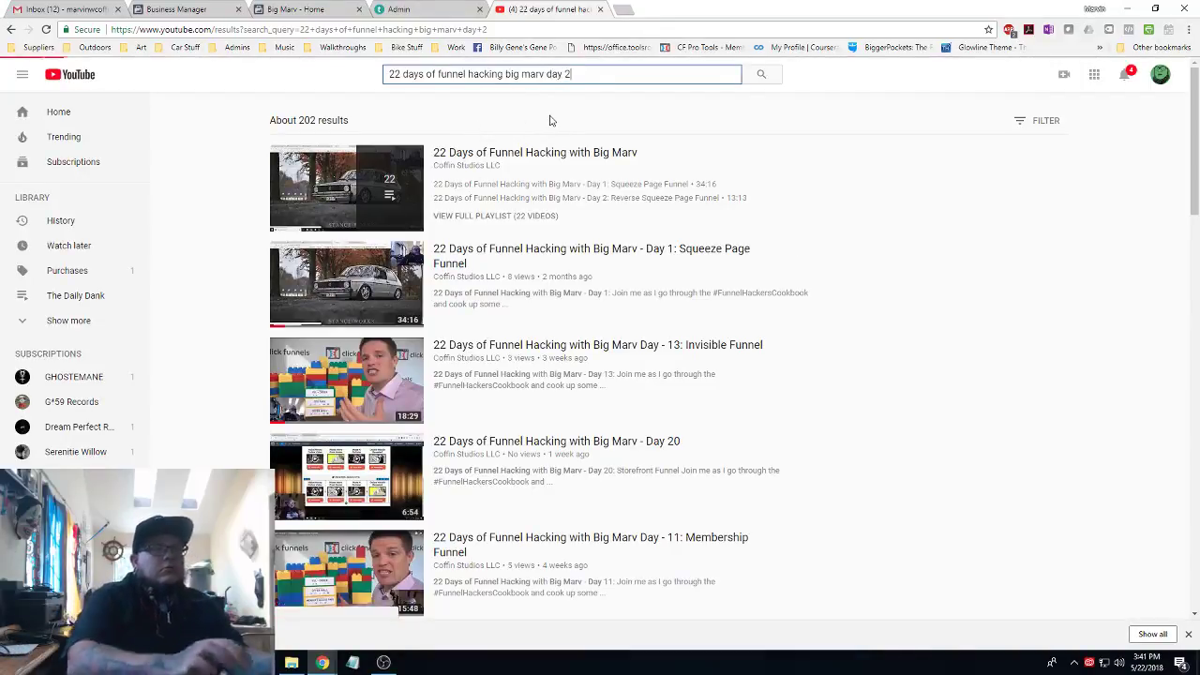
key(Return)
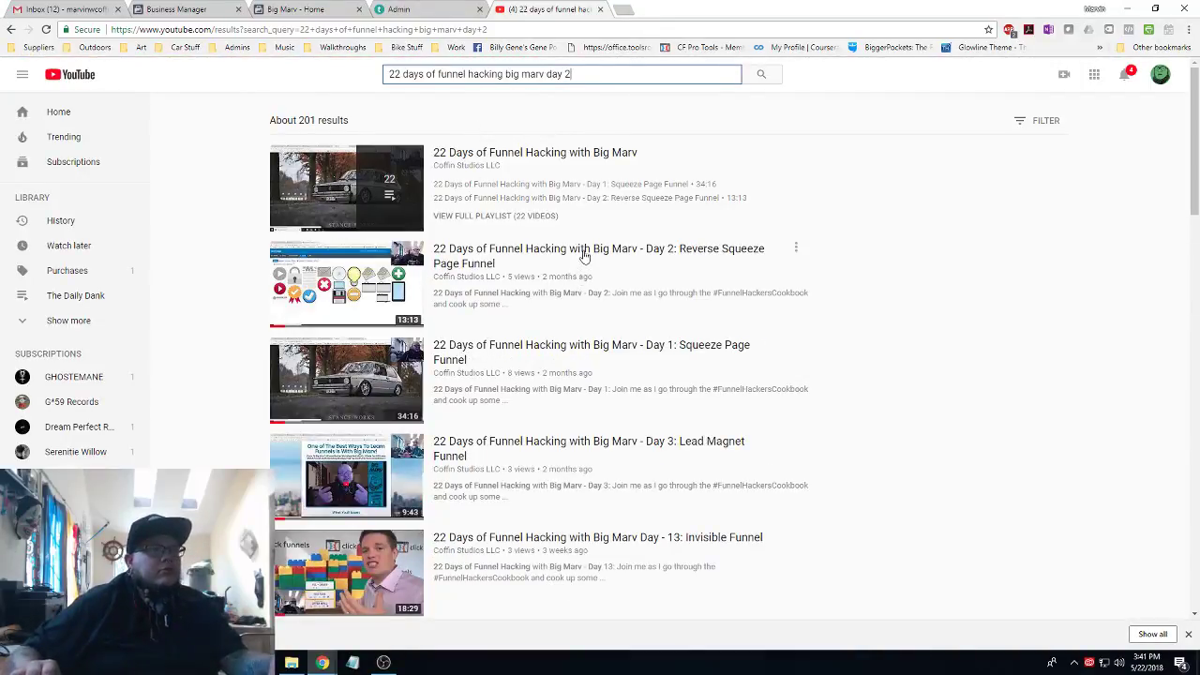
click(584, 253)
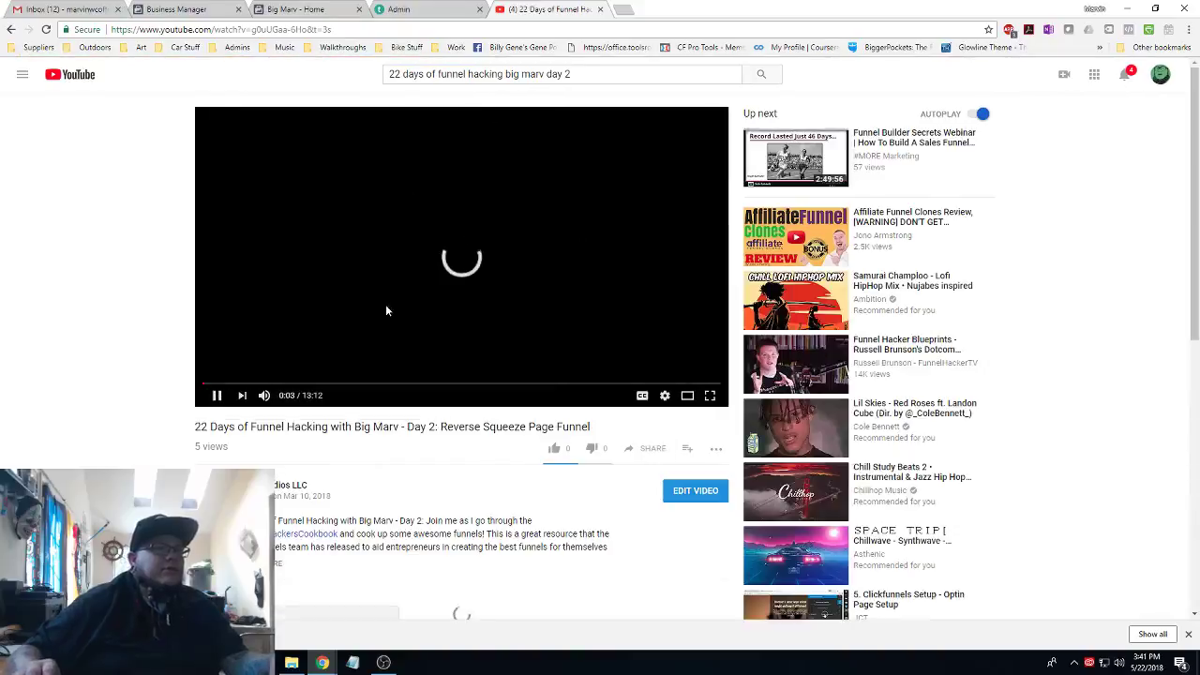
drag(440, 427, 590, 426)
key(ctrl+c)
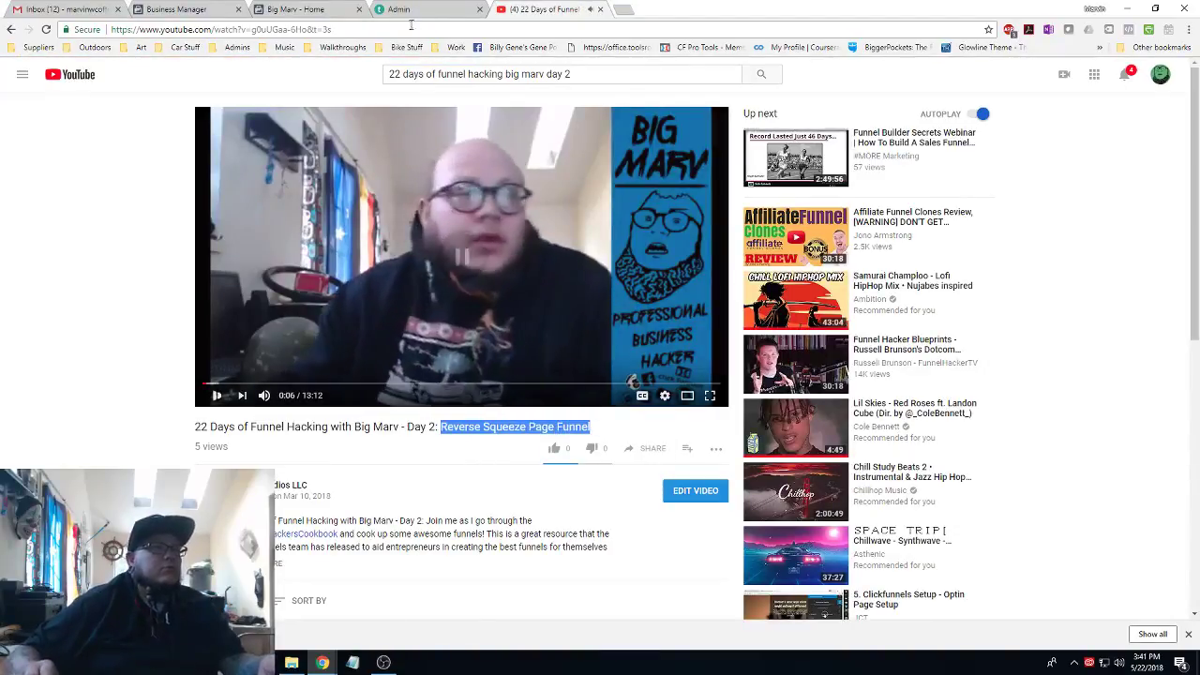
click(408, 10)
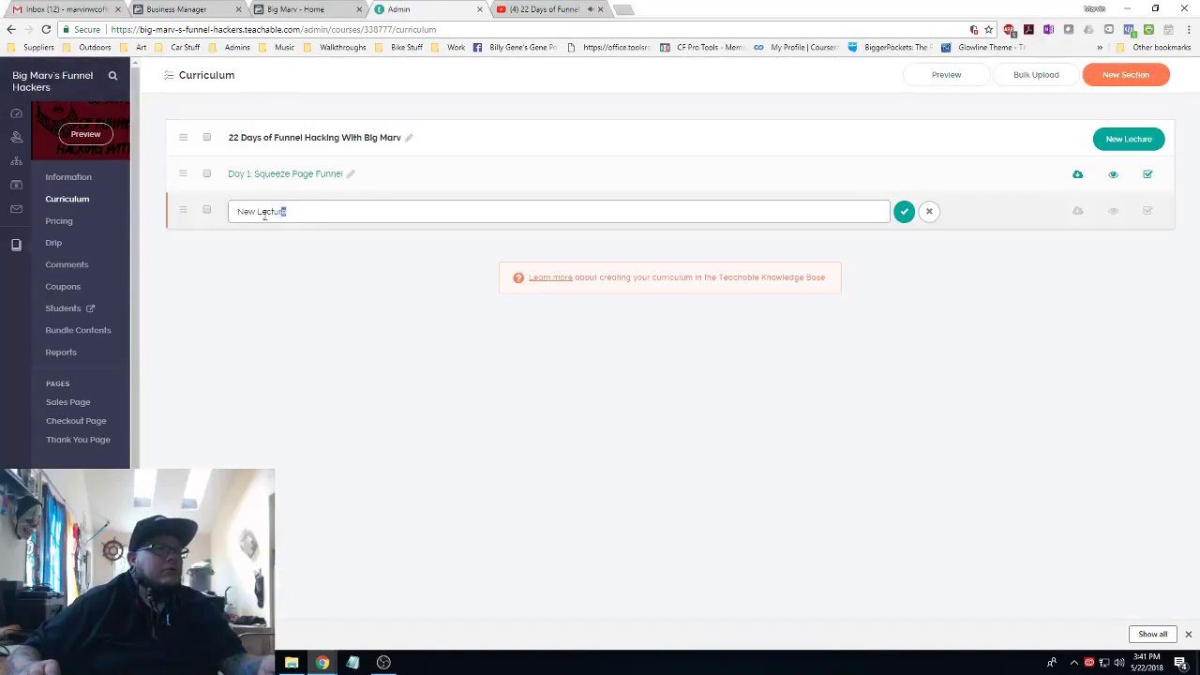
Rename New Lecture to 'Day 2: Reverse Squeeze Page Funnel' and save the title
drag(264, 215, 233, 213)
key(ctrl+v)
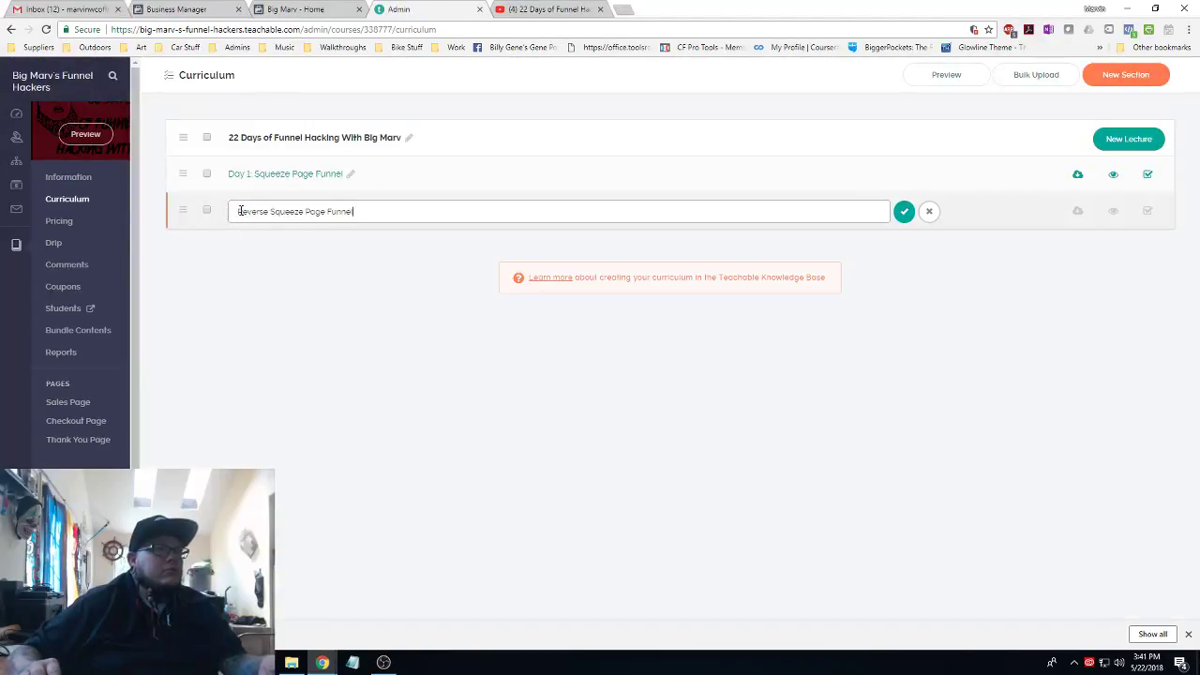
text(Day)
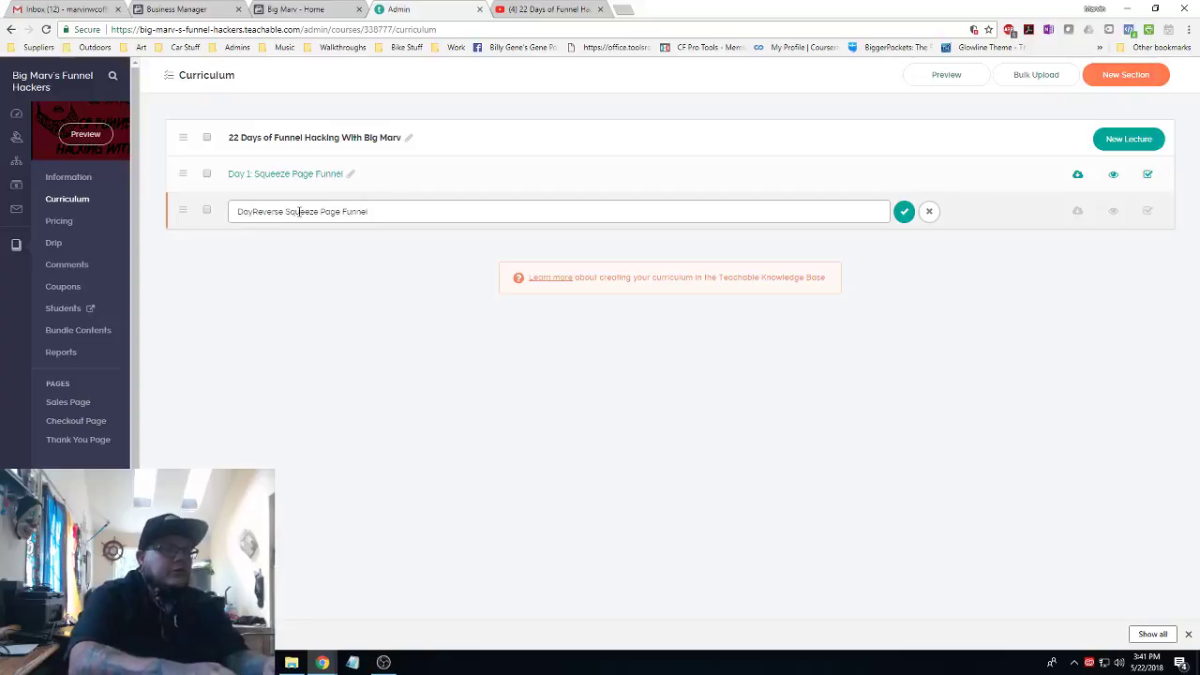
text( 2)
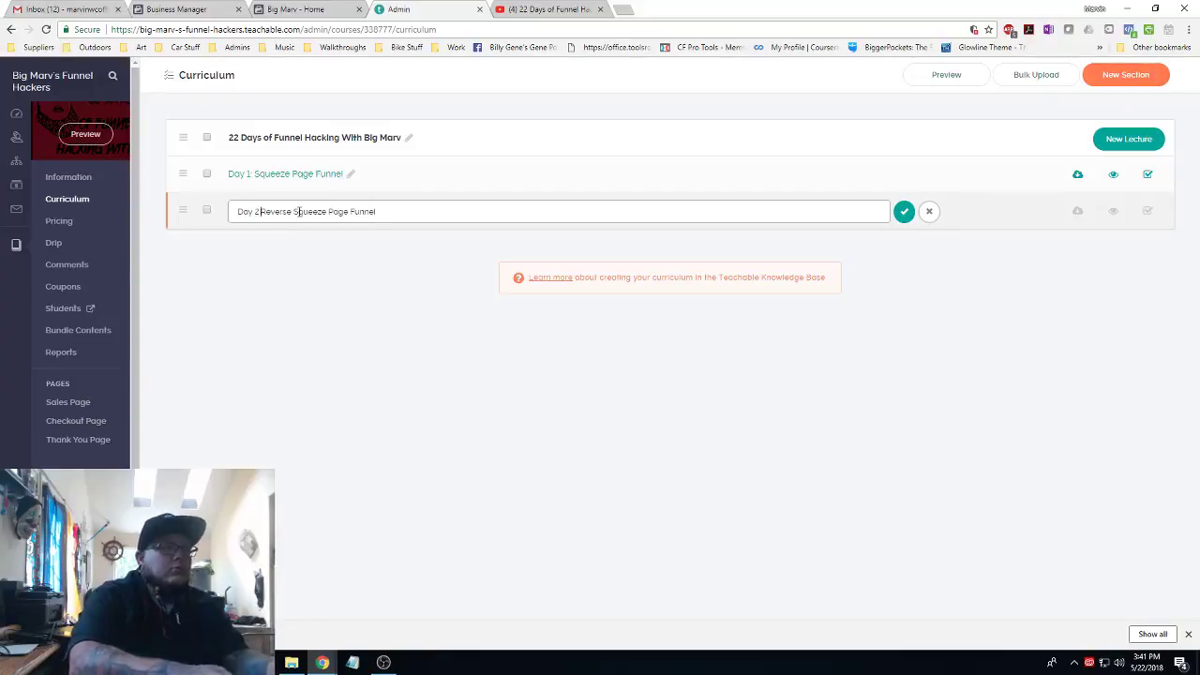
click(904, 212)
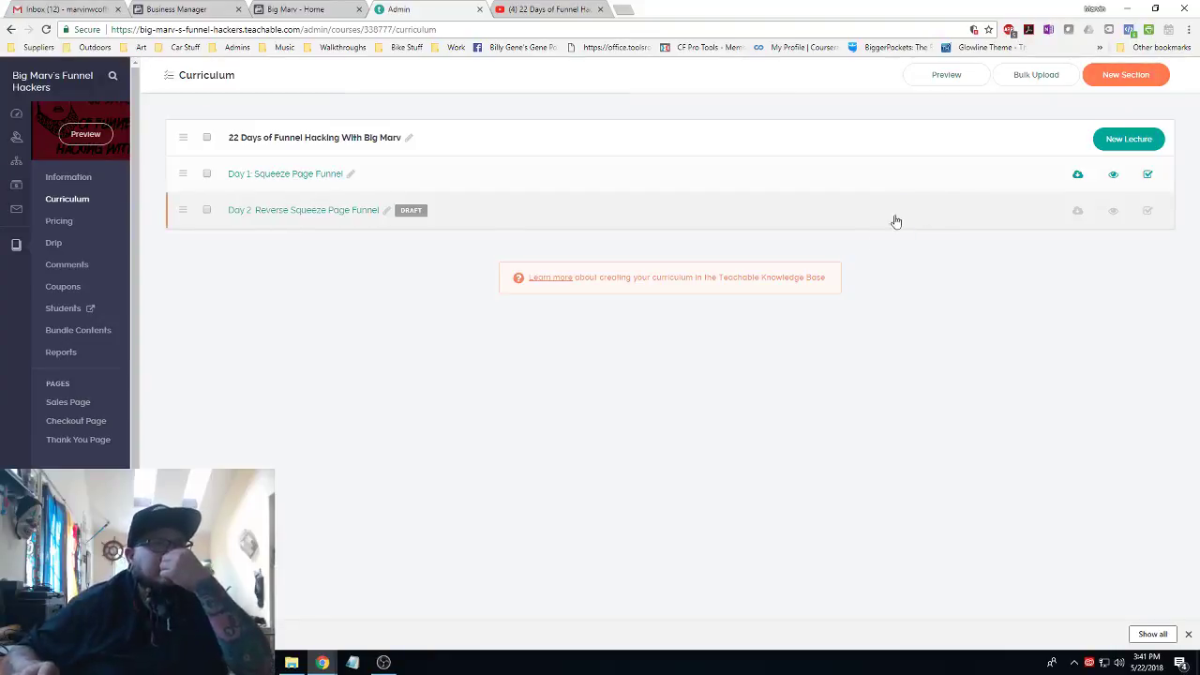
Make the Day 2 lecture downloadable and published, then open its content page
click(1078, 214)
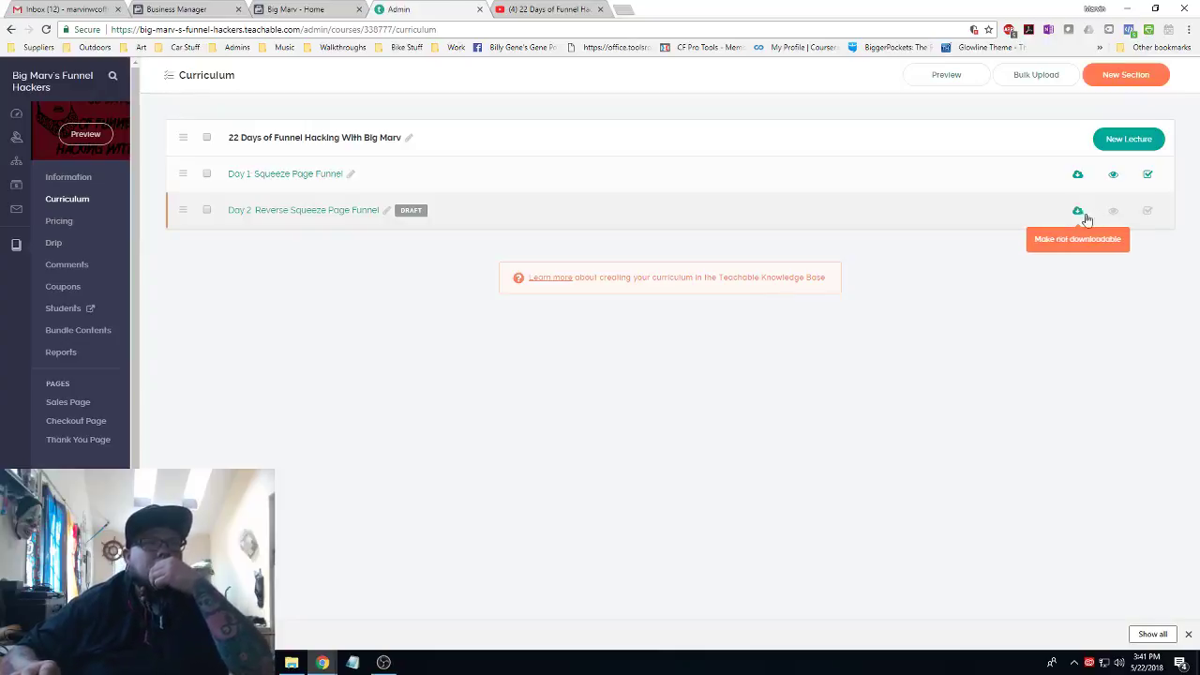
click(1146, 216)
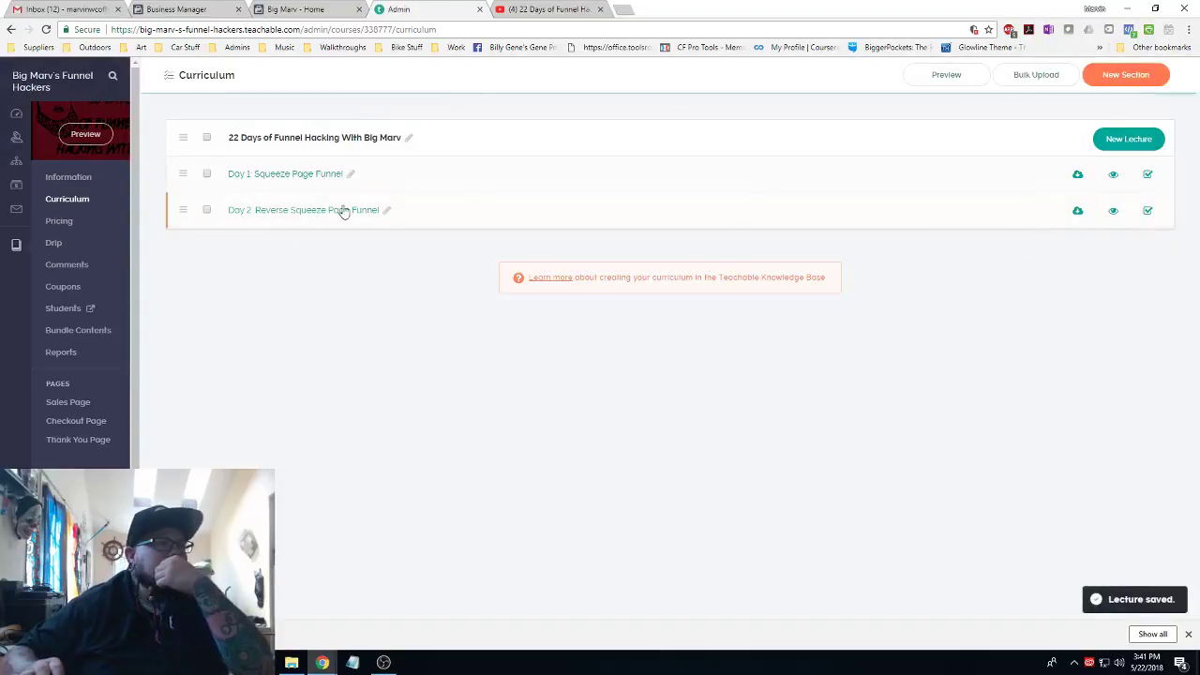
click(284, 212)
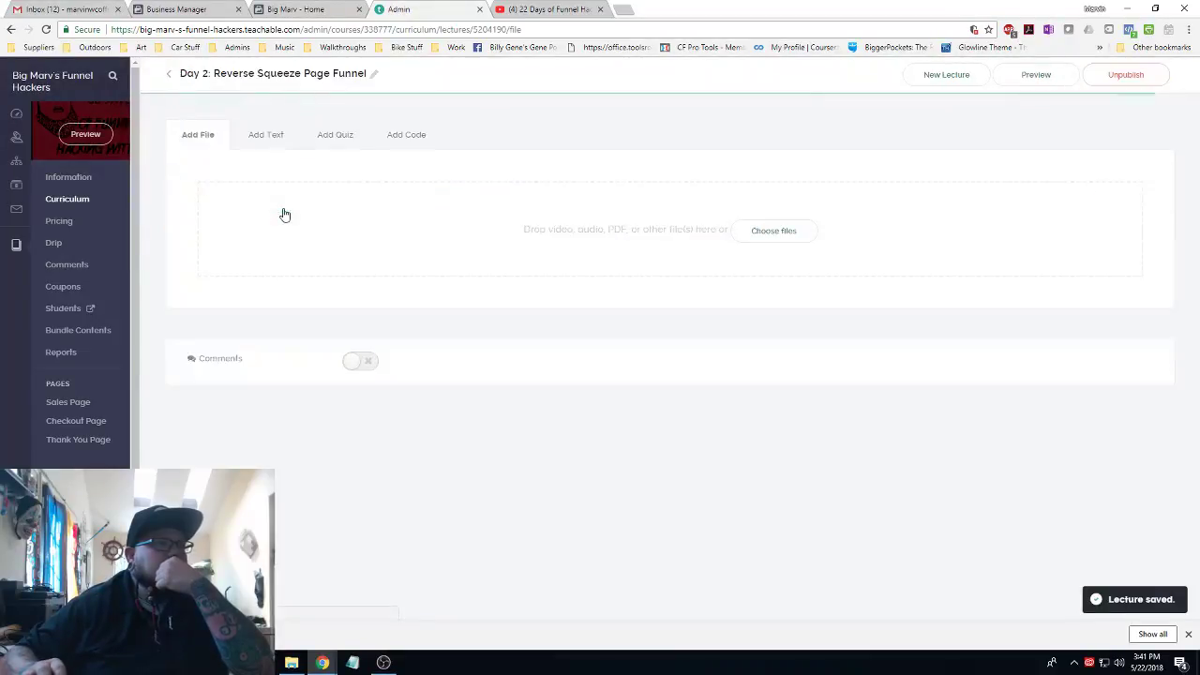
Upload 22days-funnelhacking-day2.mp4 from the 22day-funnel-hacker-cookbook folder into the Day 2 lecture
click(779, 235)
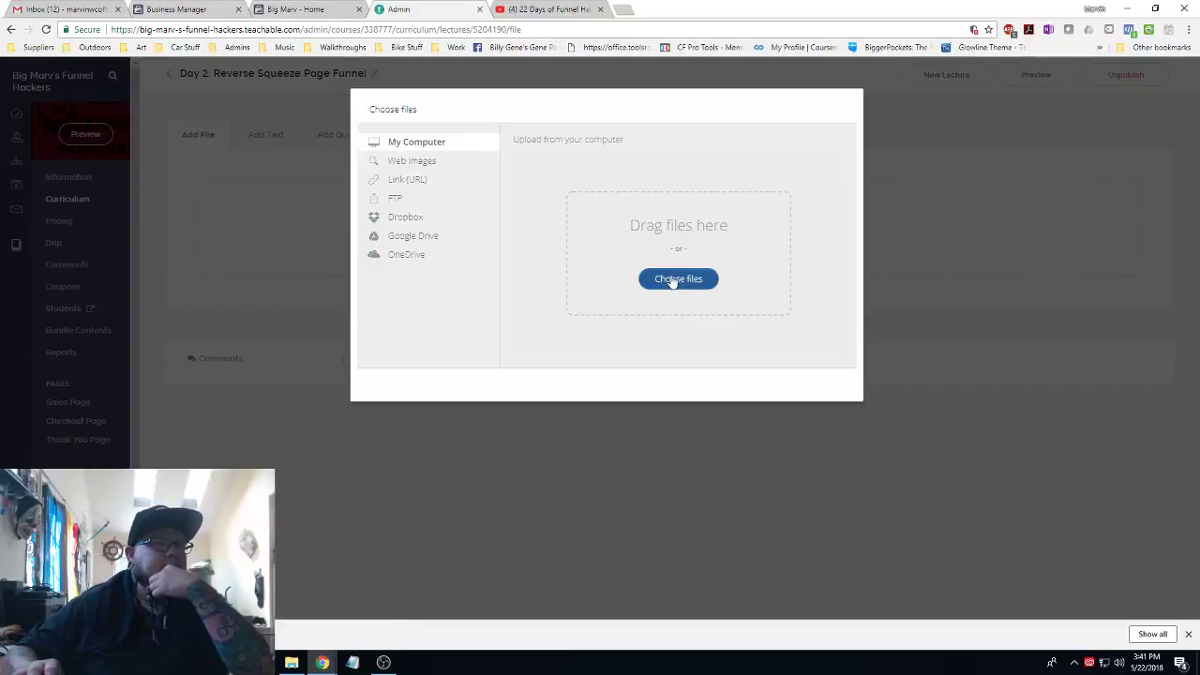
click(678, 278)
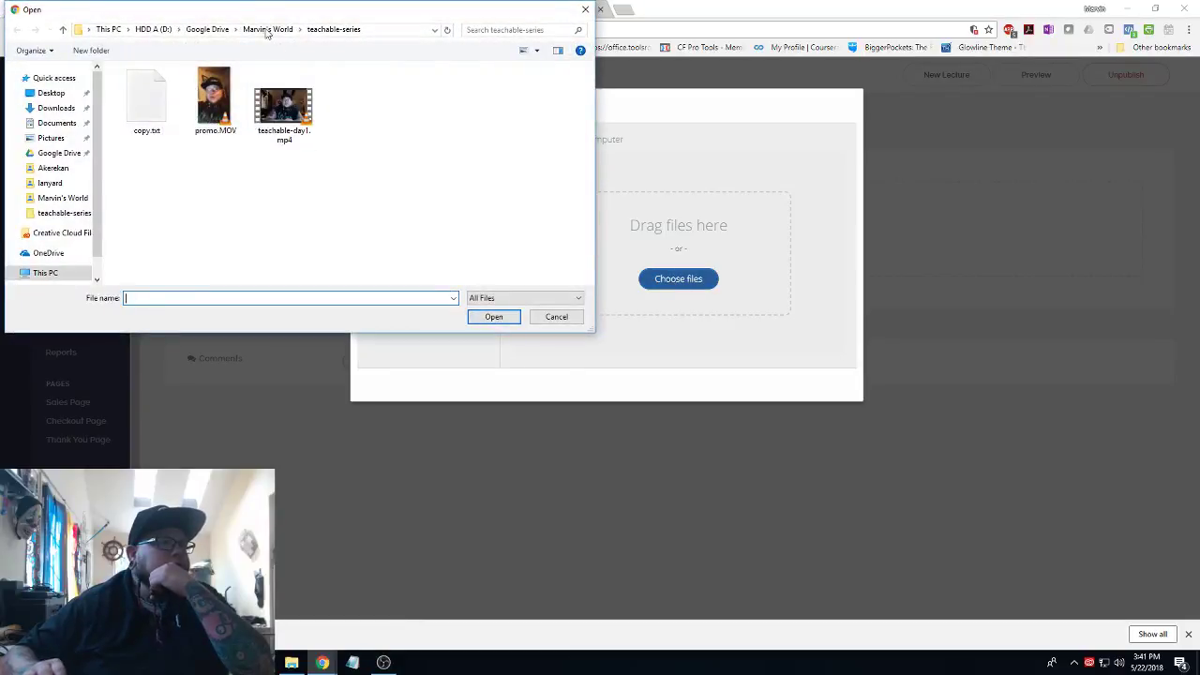
click(267, 29)
double_click(148, 105)
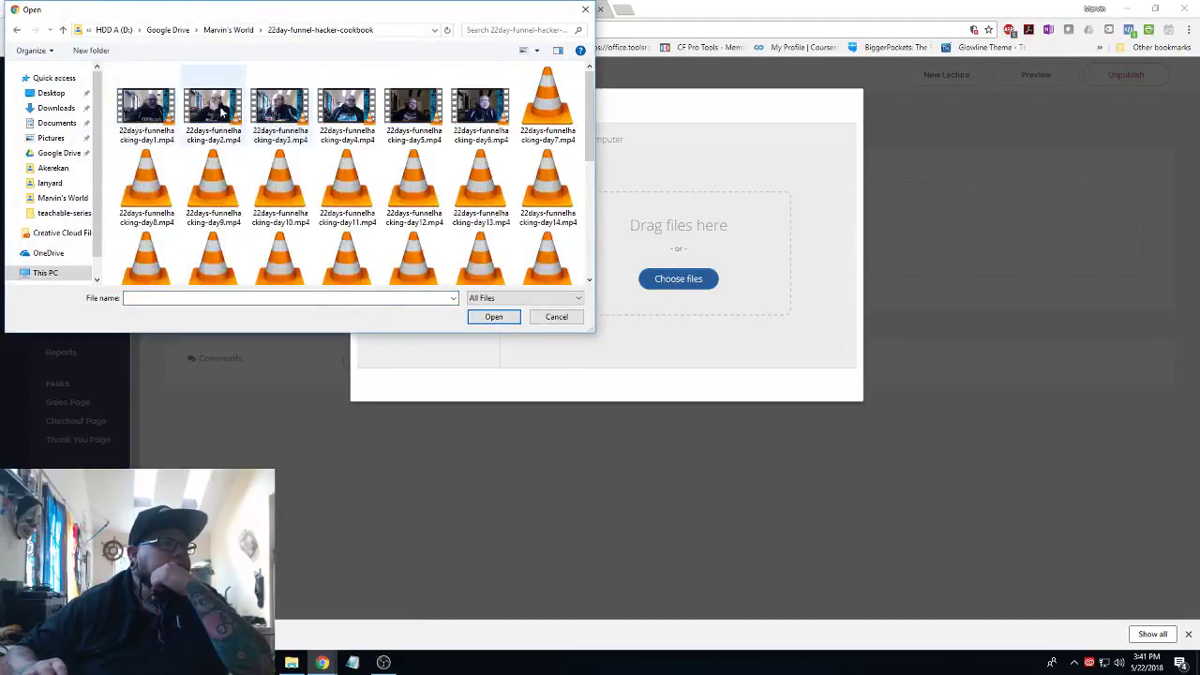
double_click(213, 105)
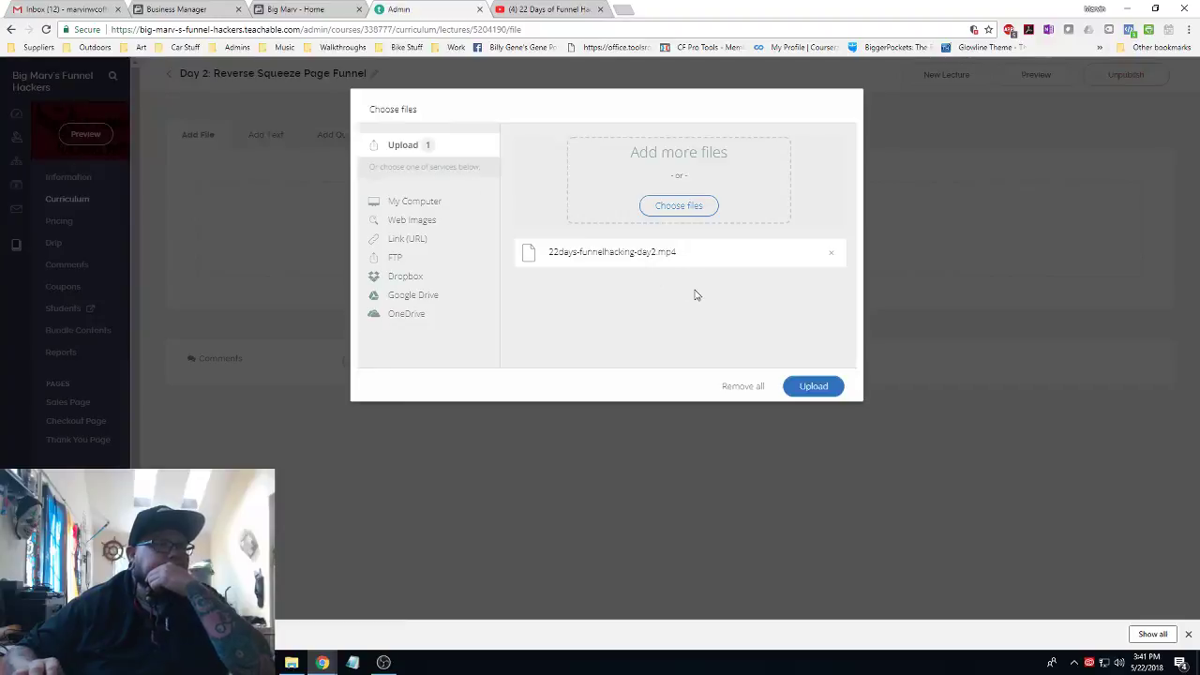
click(813, 386)
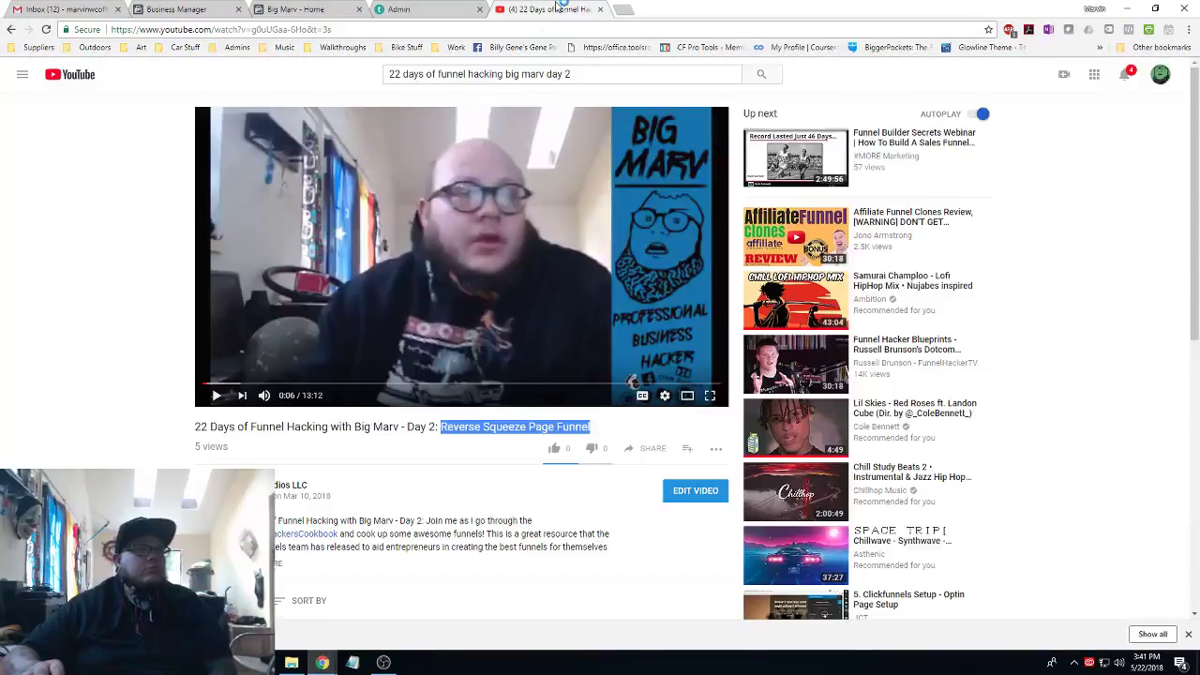
click(548, 9)
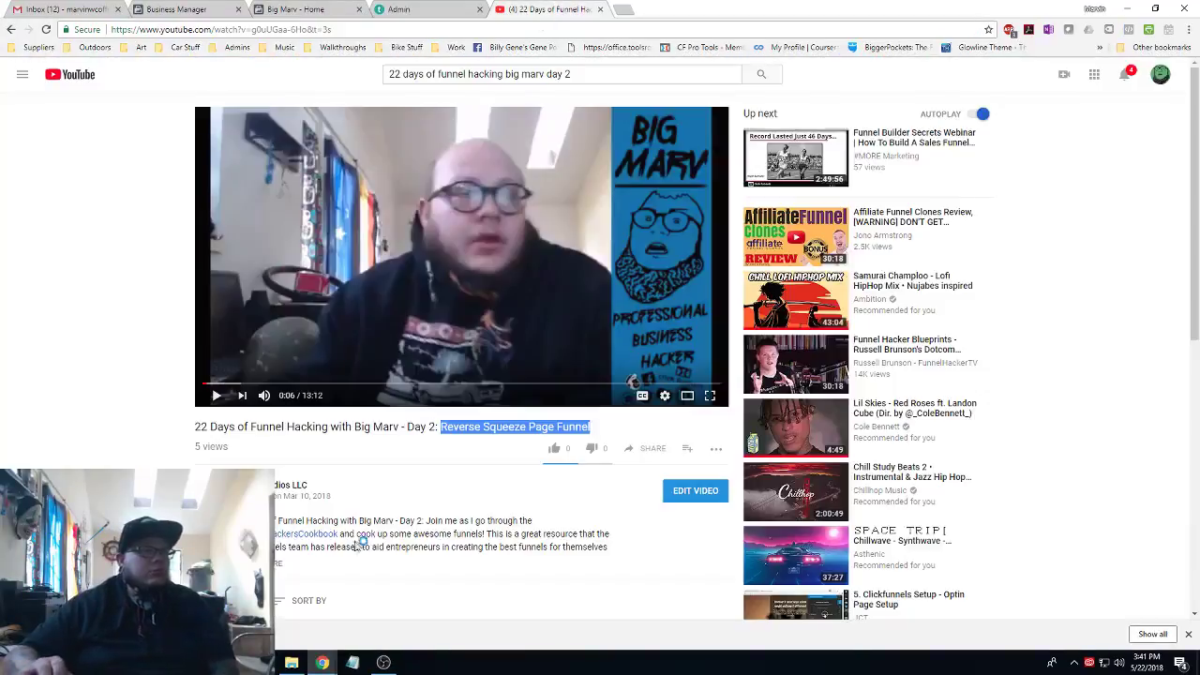
Copy the complete Day 2 YouTube video description and go back to the Teachable admin tab
click(277, 566)
scroll(414, 474, down, 2)
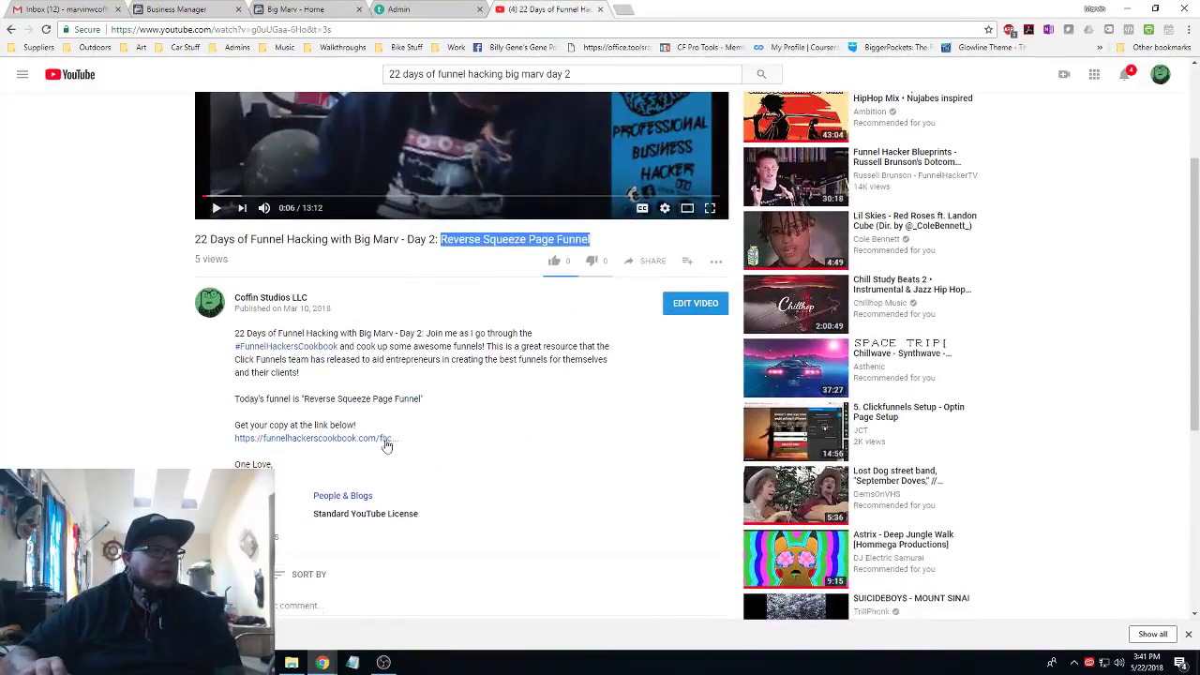
drag(357, 427, 283, 413)
click(278, 480)
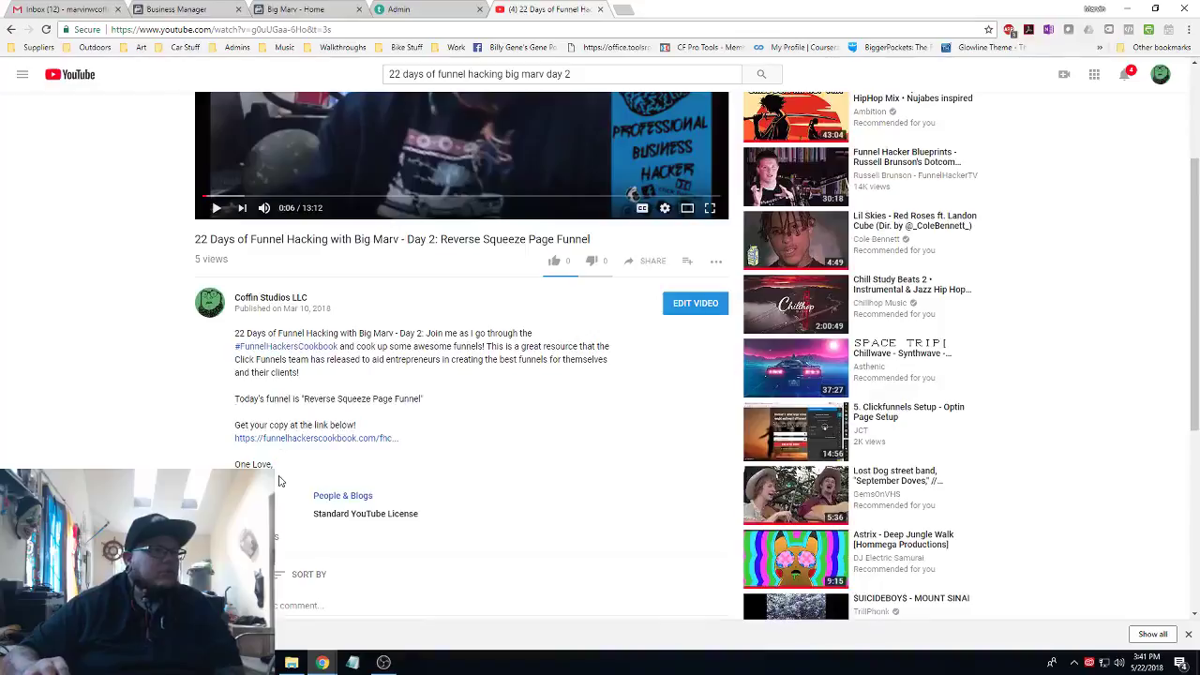
drag(279, 481, 236, 337)
right_click(380, 346)
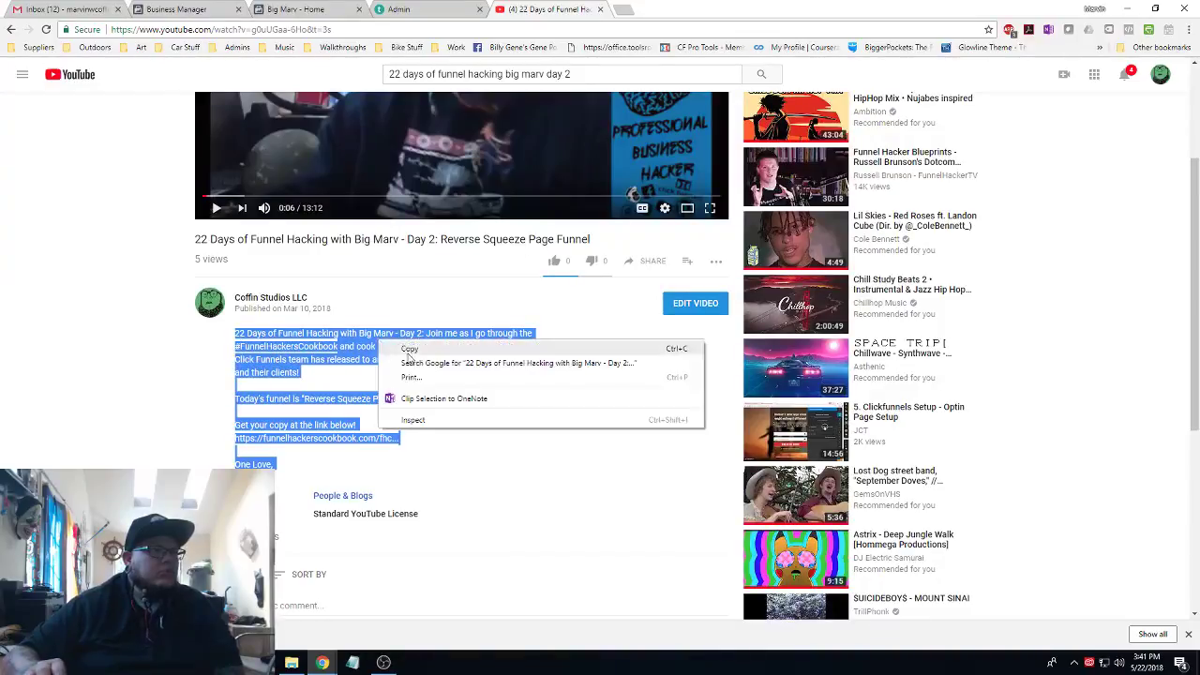
click(412, 355)
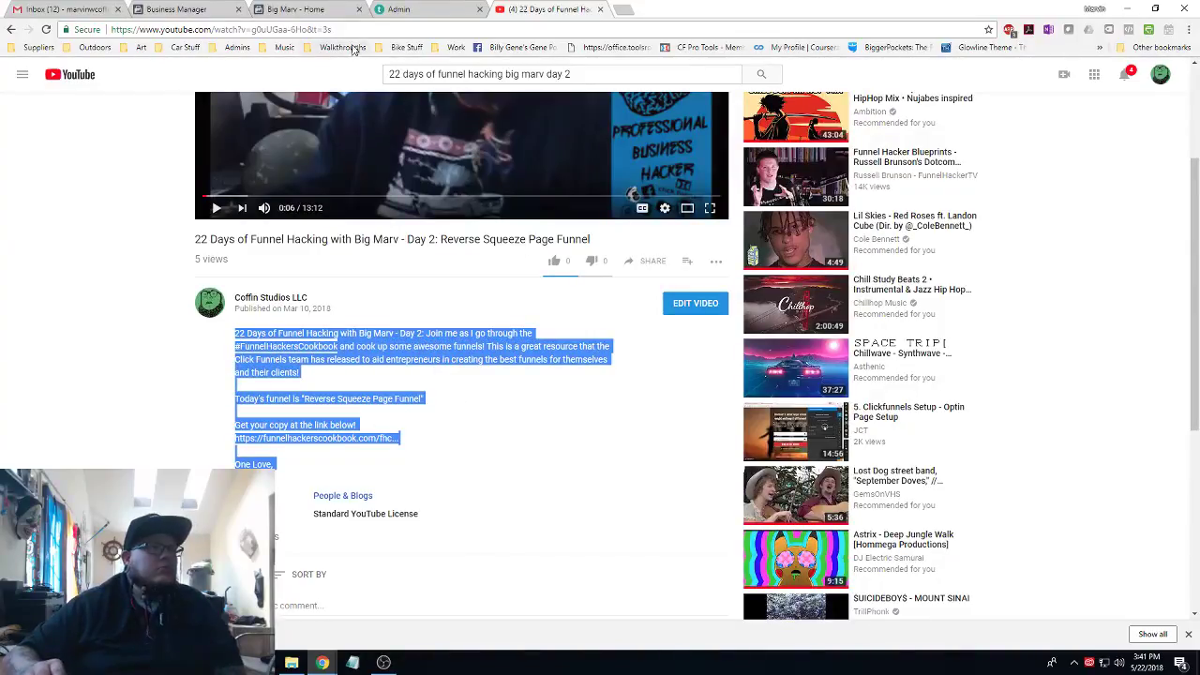
click(405, 8)
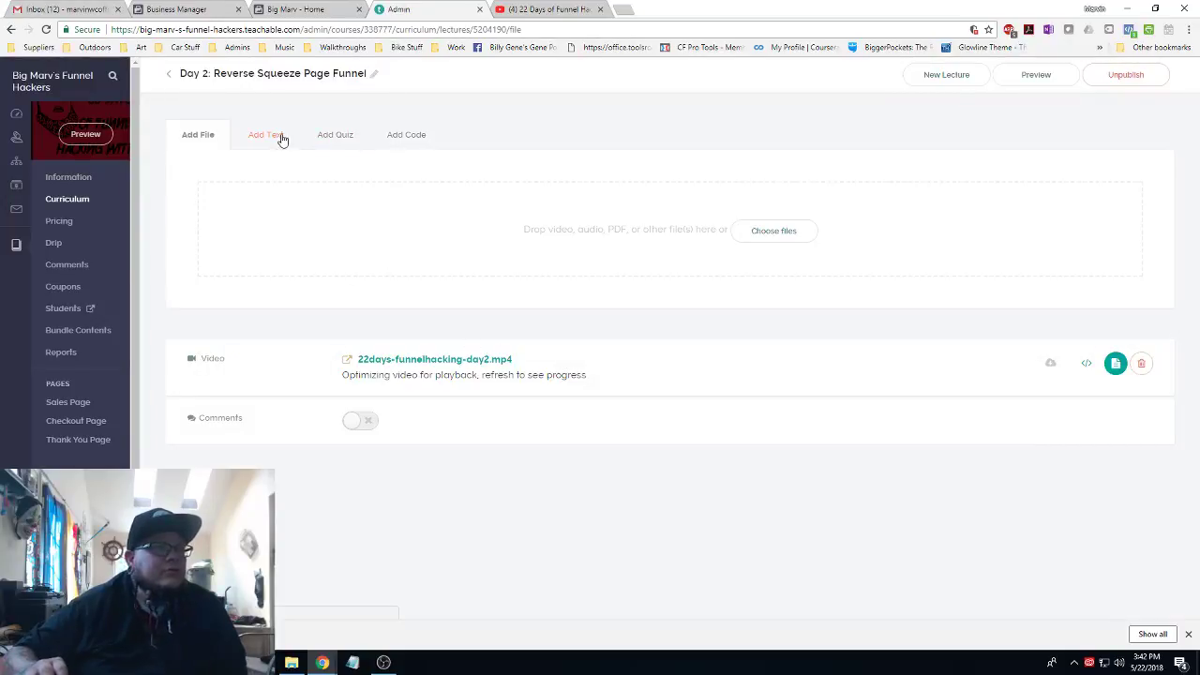
click(1050, 364)
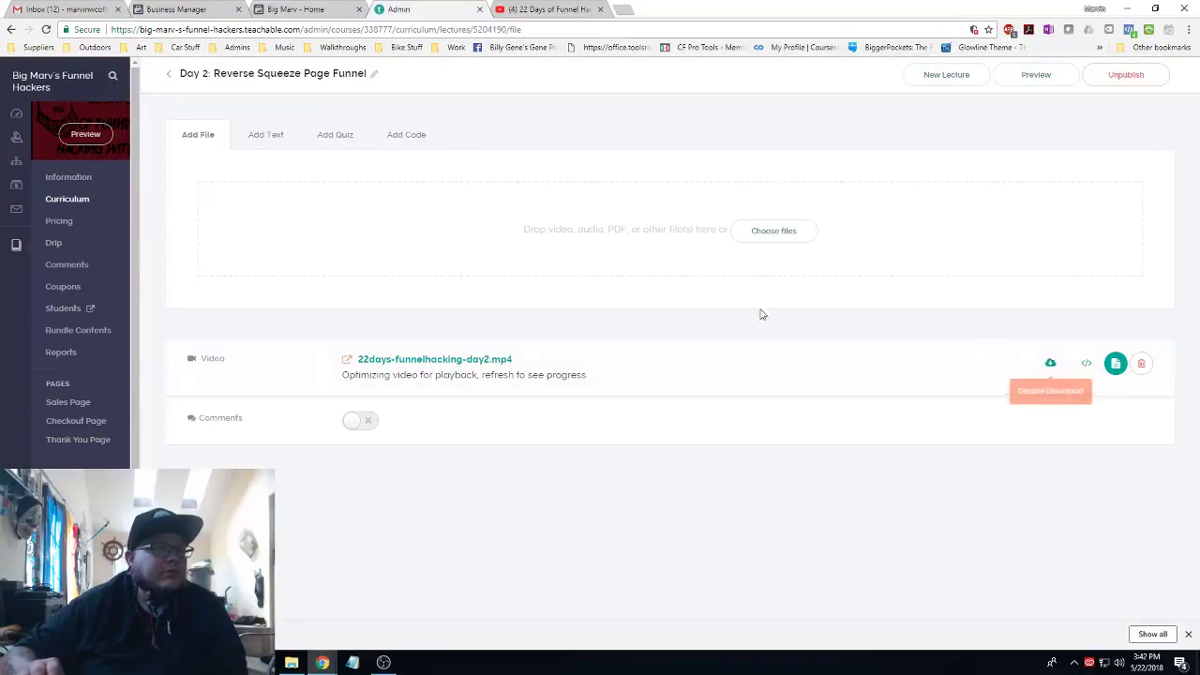
click(281, 135)
click(552, 255)
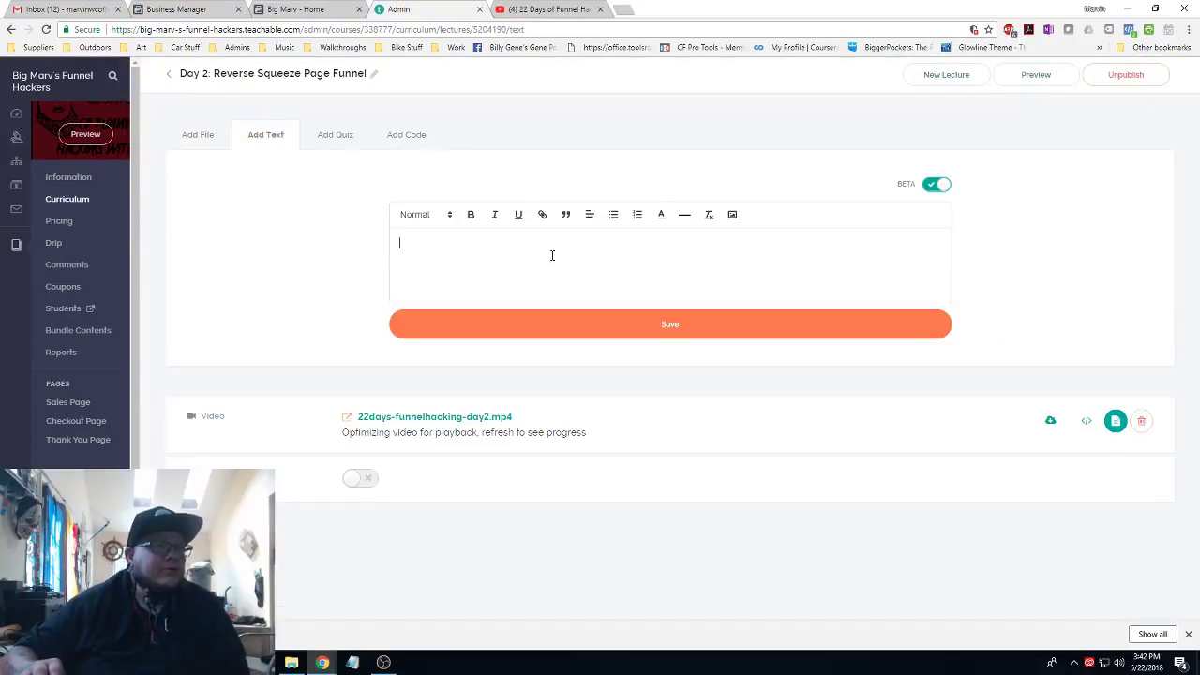
key(ctrl+v)
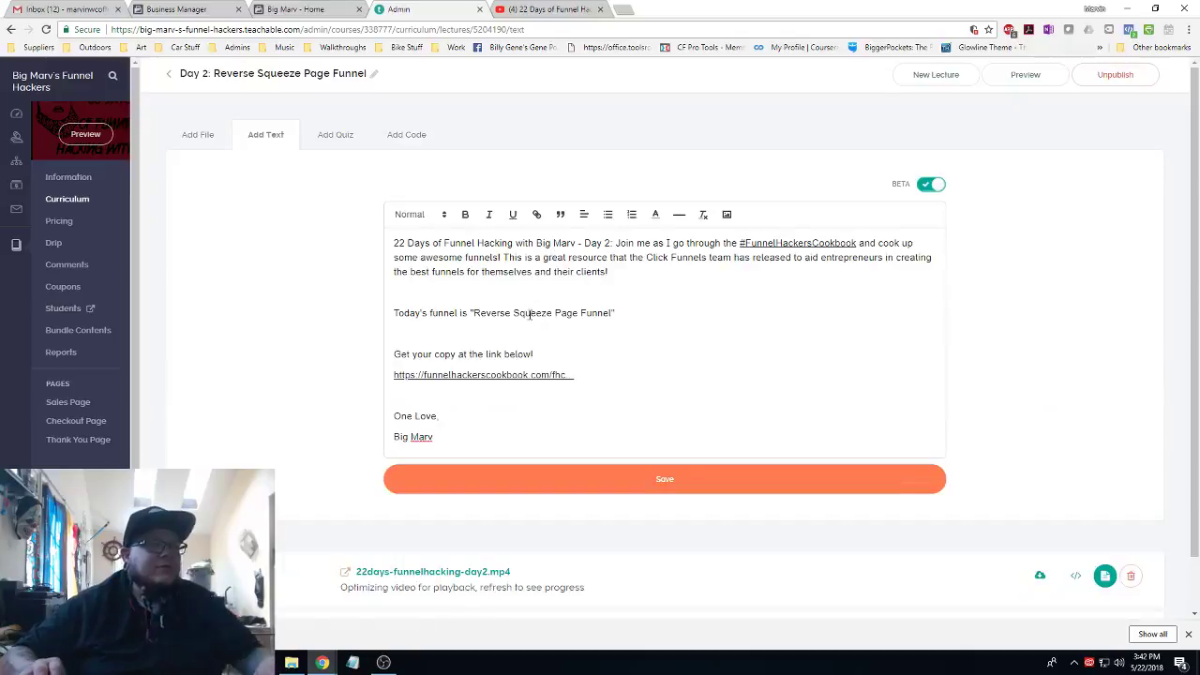
drag(595, 381, 400, 378)
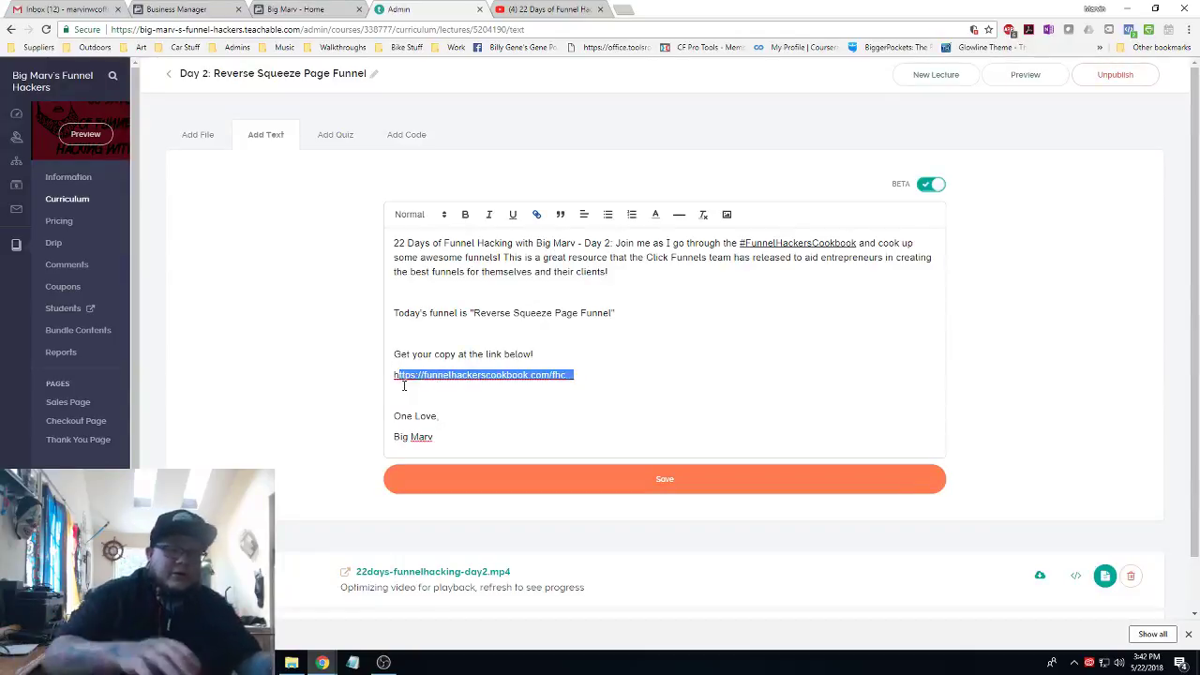
key(BackSpace)
key(BackSpace)
text(http)
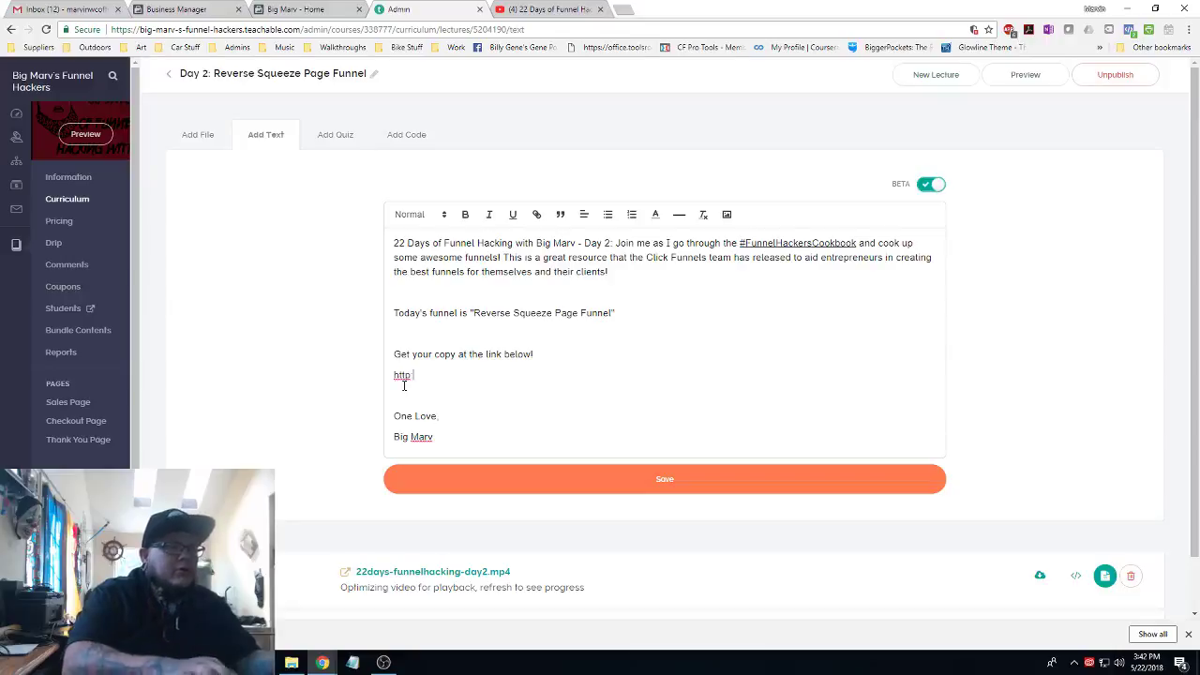
text(://coo)
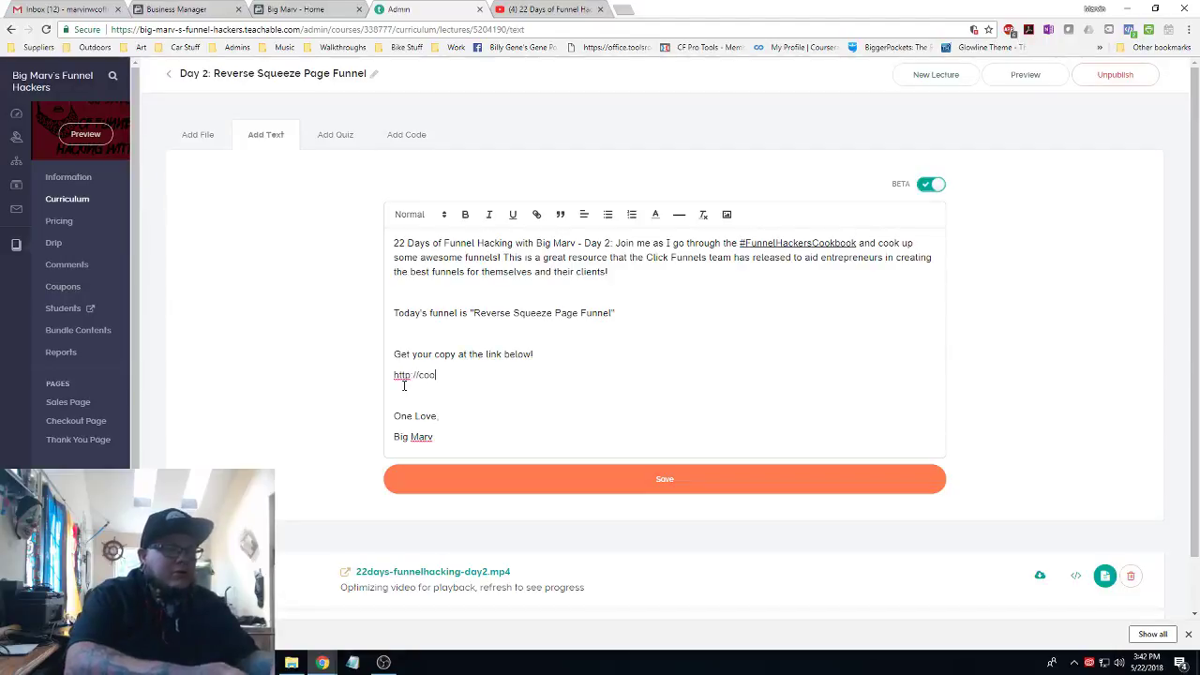
text(kbook)
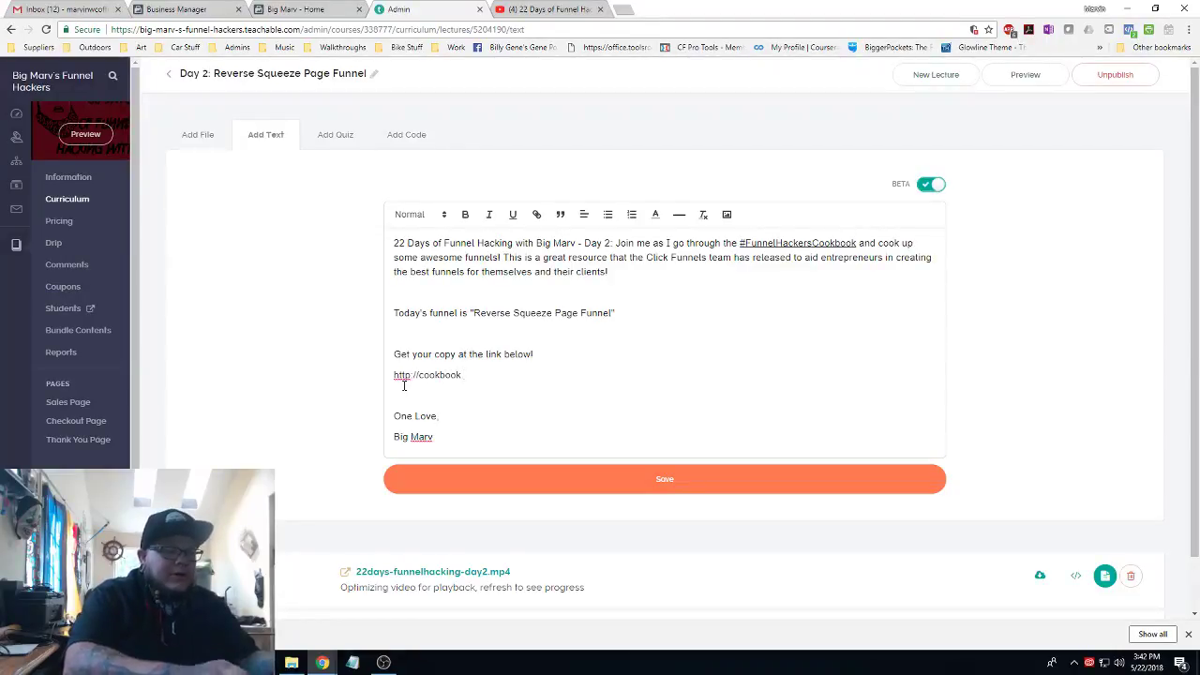
text(.marvinsworld.us)
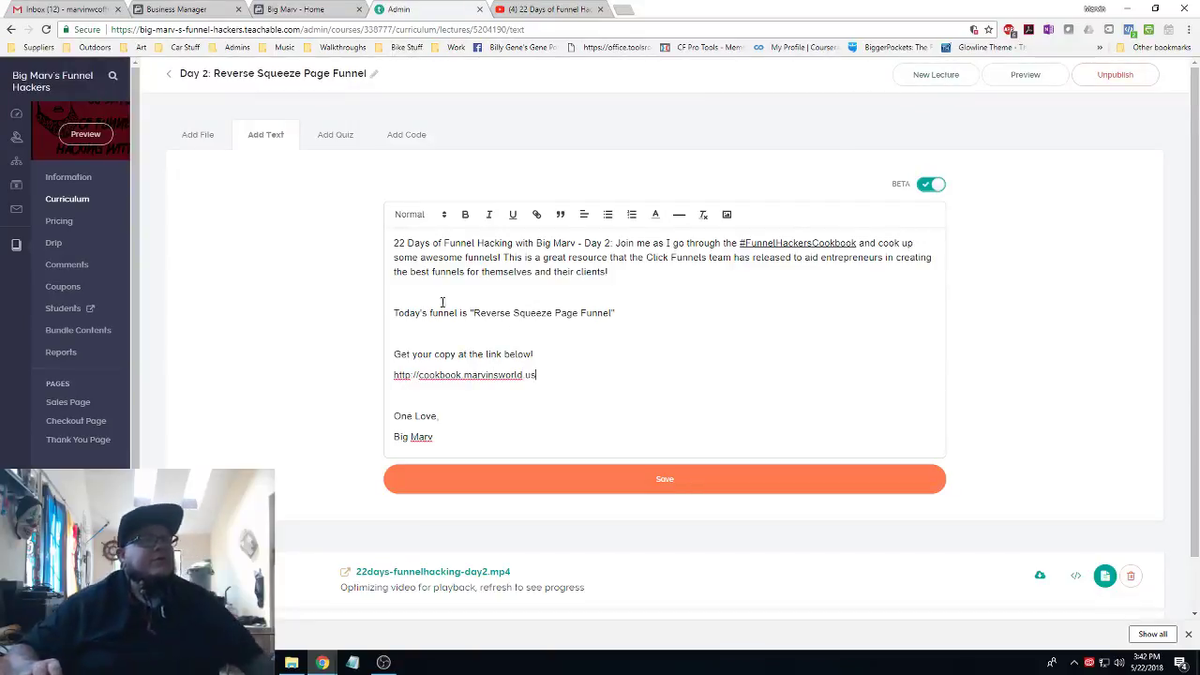
click(613, 480)
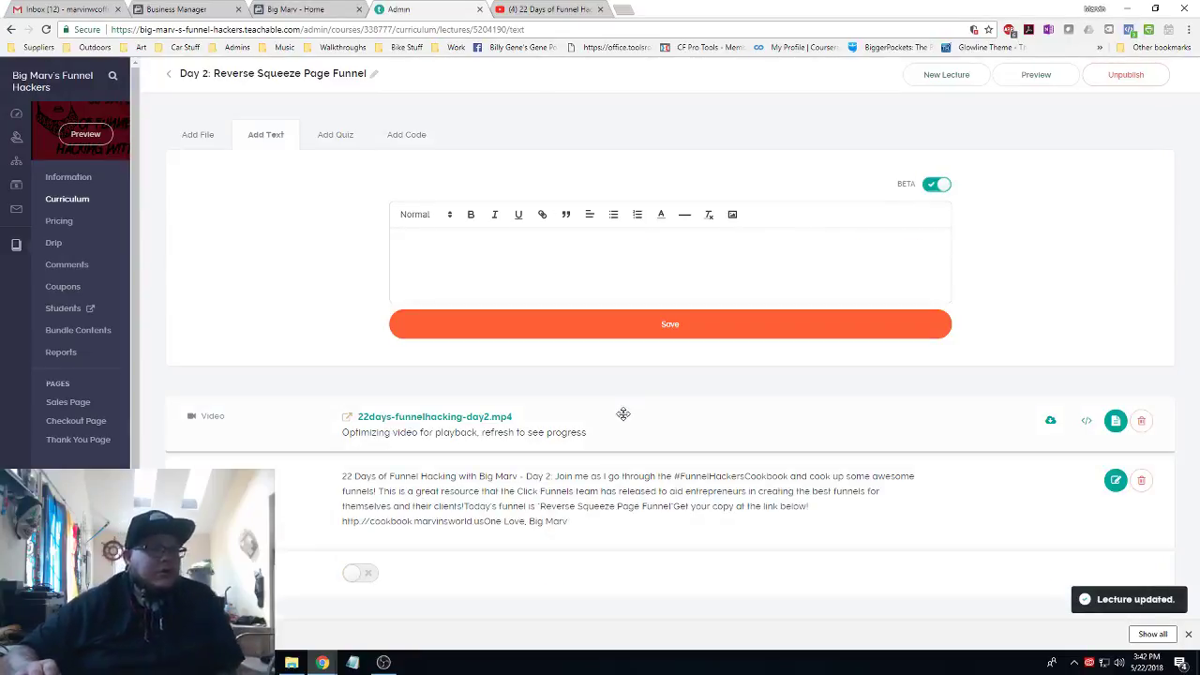
Turn on lecture comments, look over the Quiz, Custom Code, Text and File options, then return to Curriculum
click(359, 574)
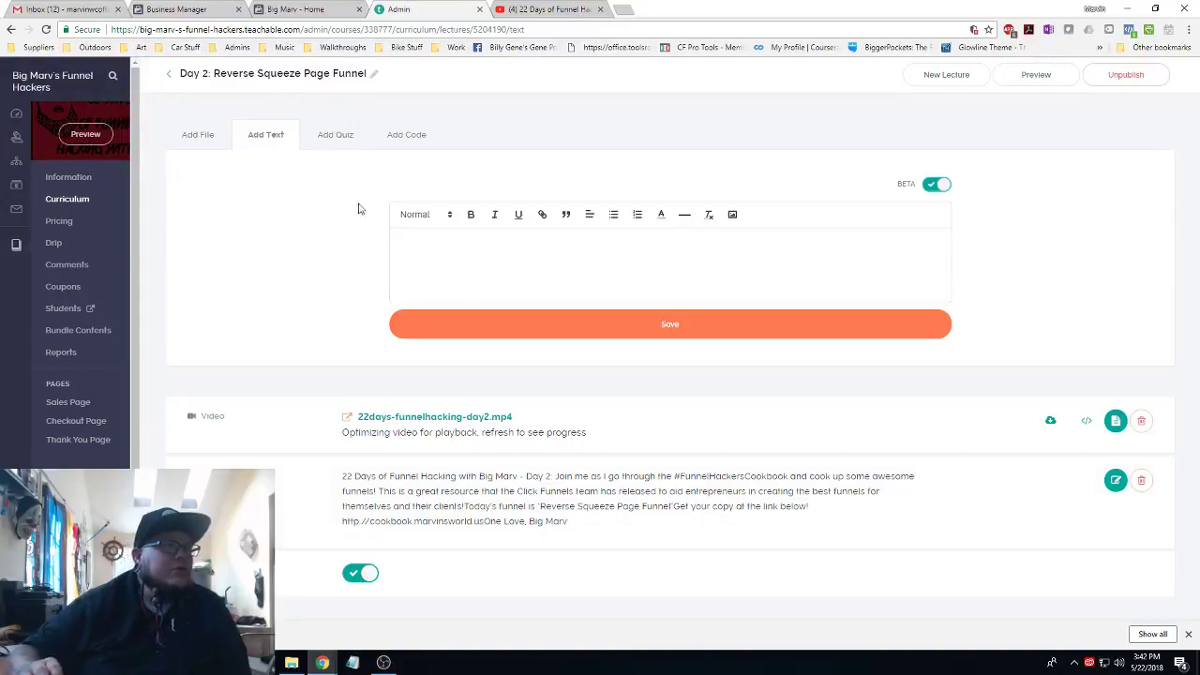
click(330, 136)
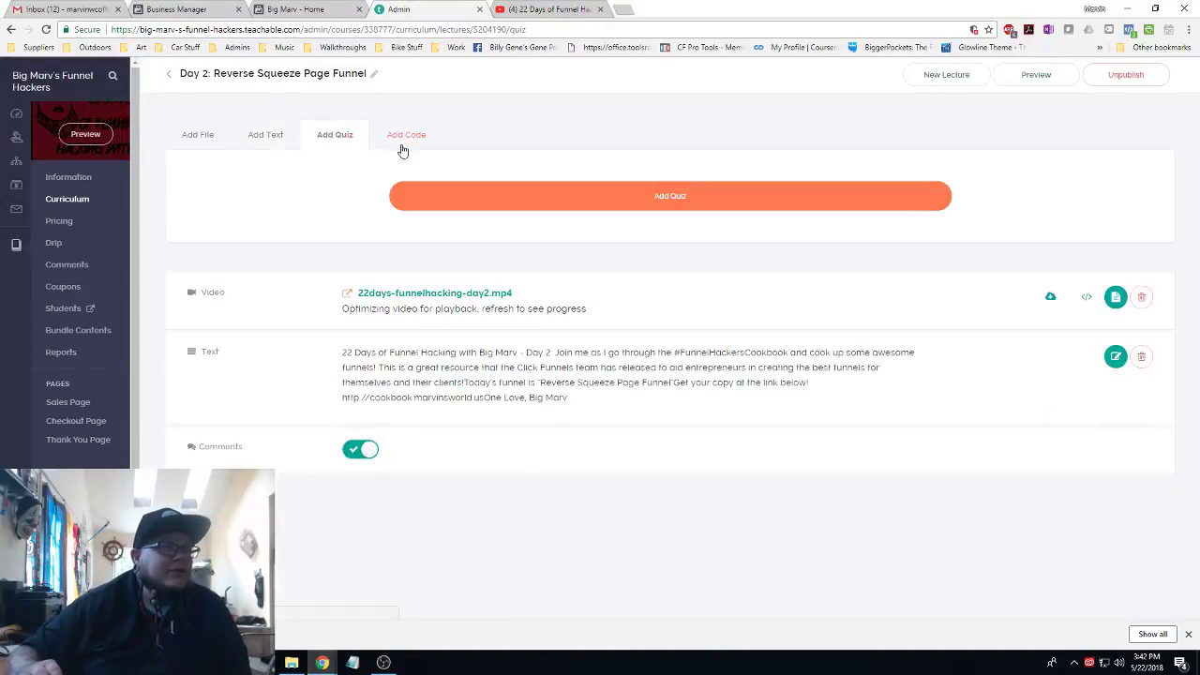
click(399, 148)
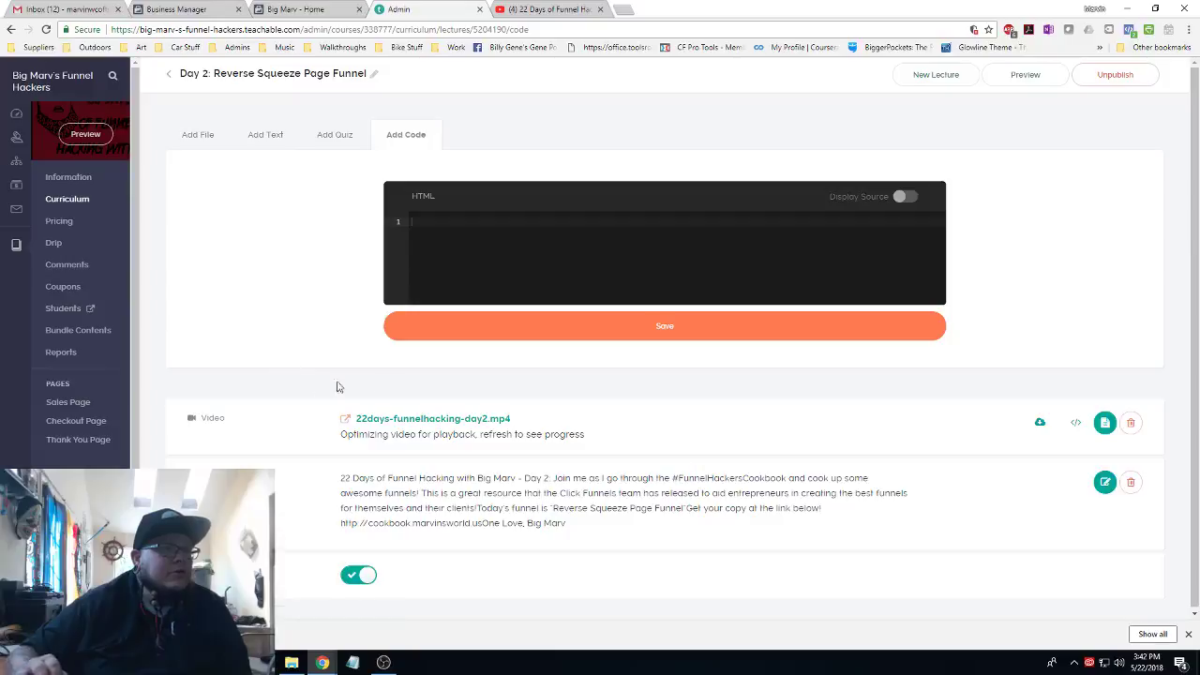
click(206, 139)
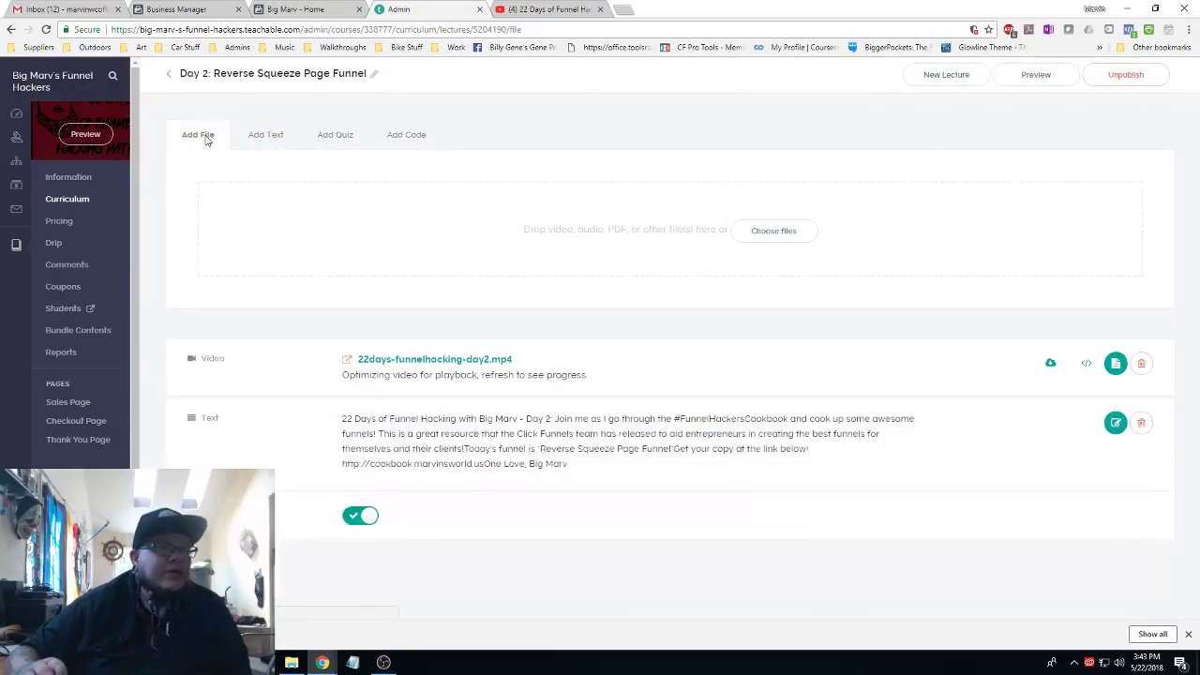
click(274, 137)
click(321, 136)
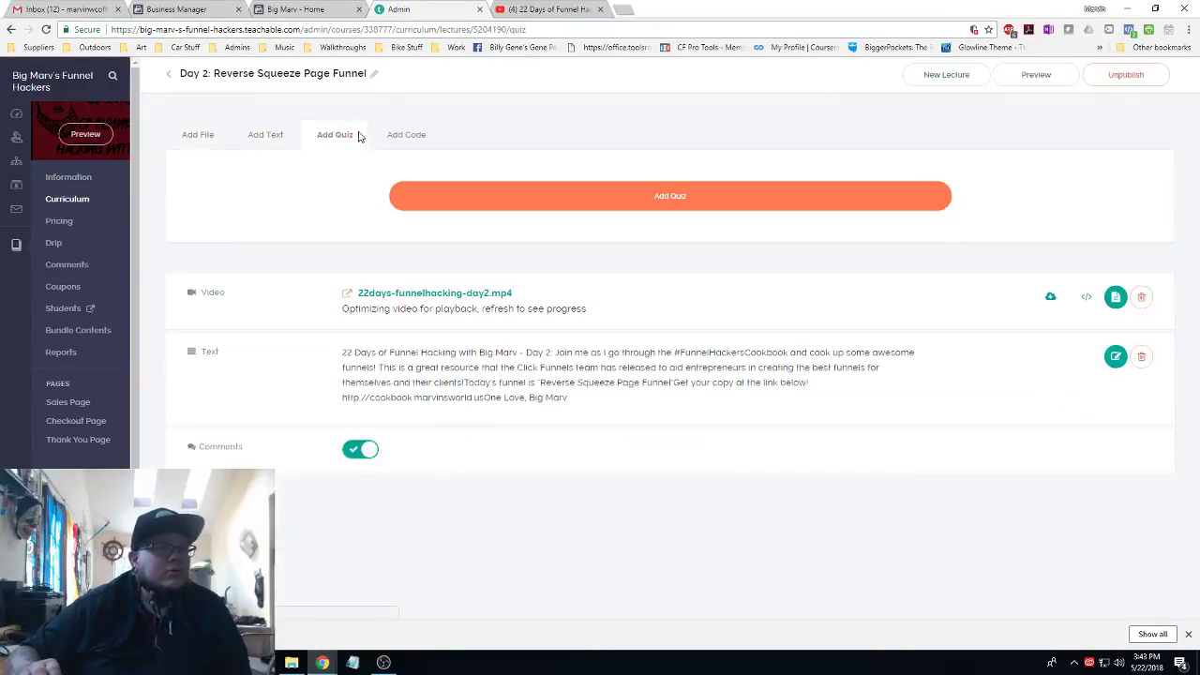
click(280, 136)
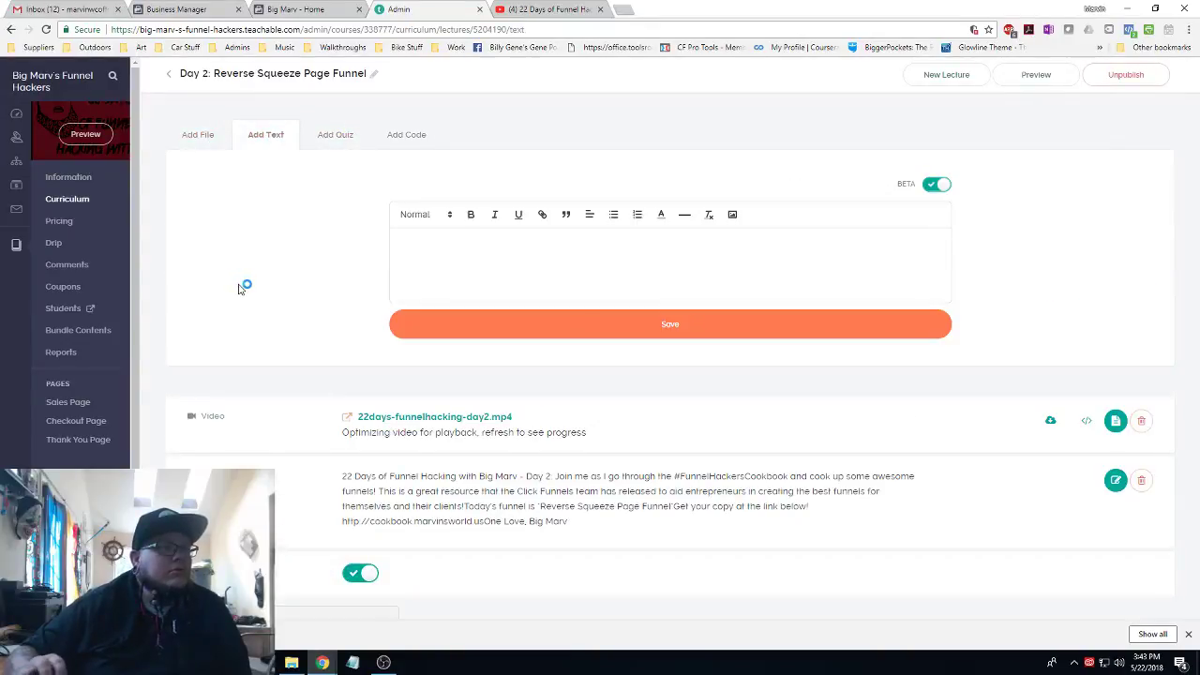
click(198, 140)
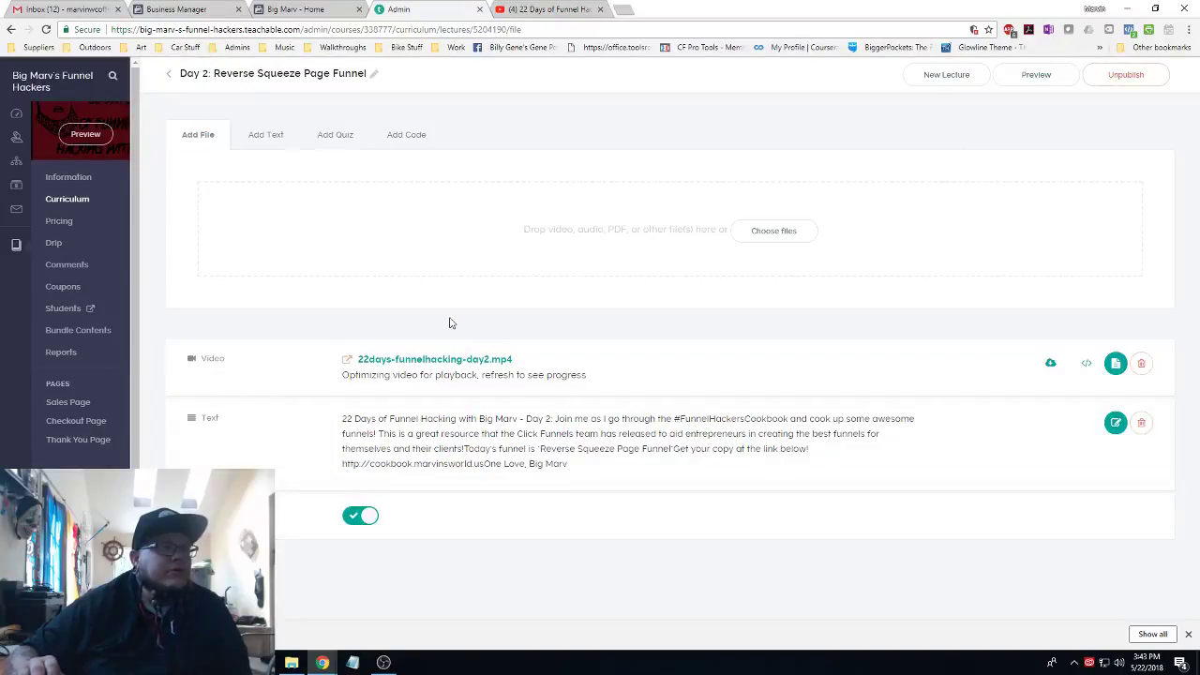
click(74, 202)
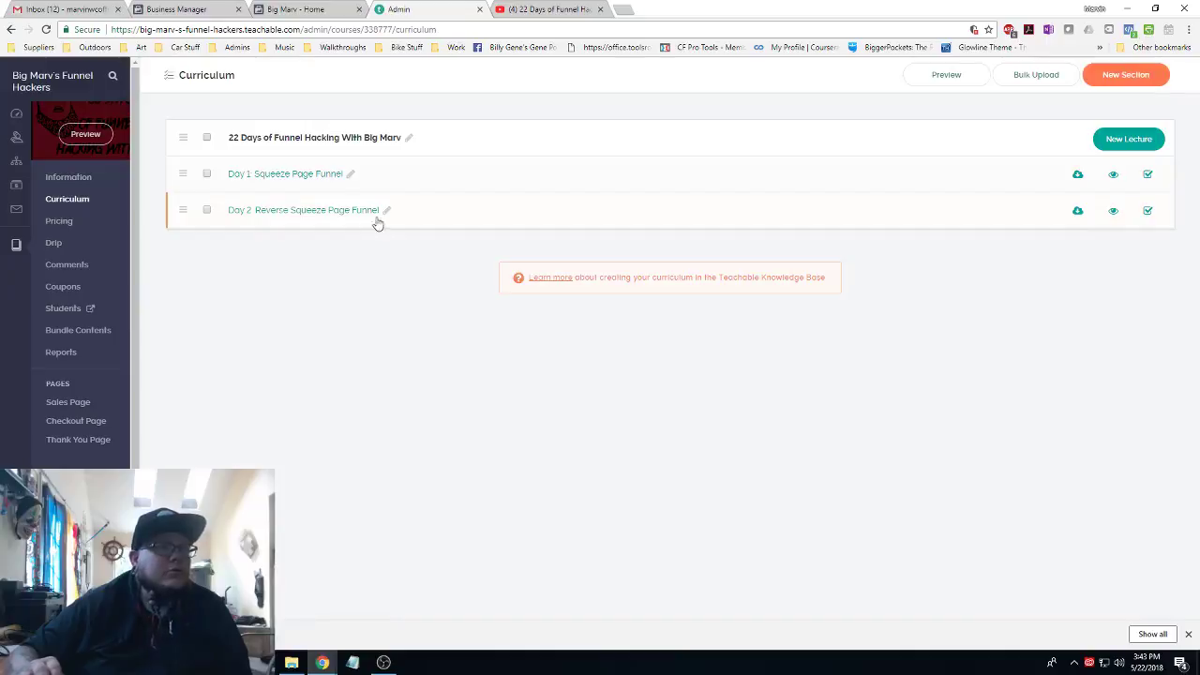
Preview the Day 2 lecture as a student and look through its video and description
click(261, 210)
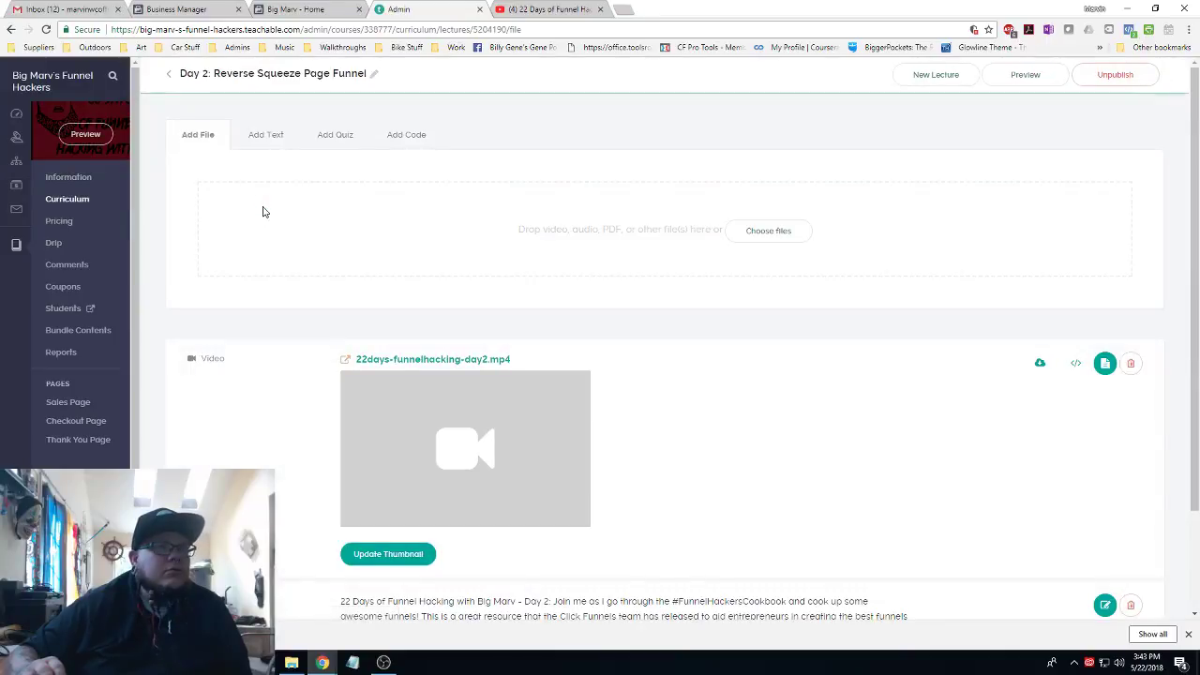
click(1002, 75)
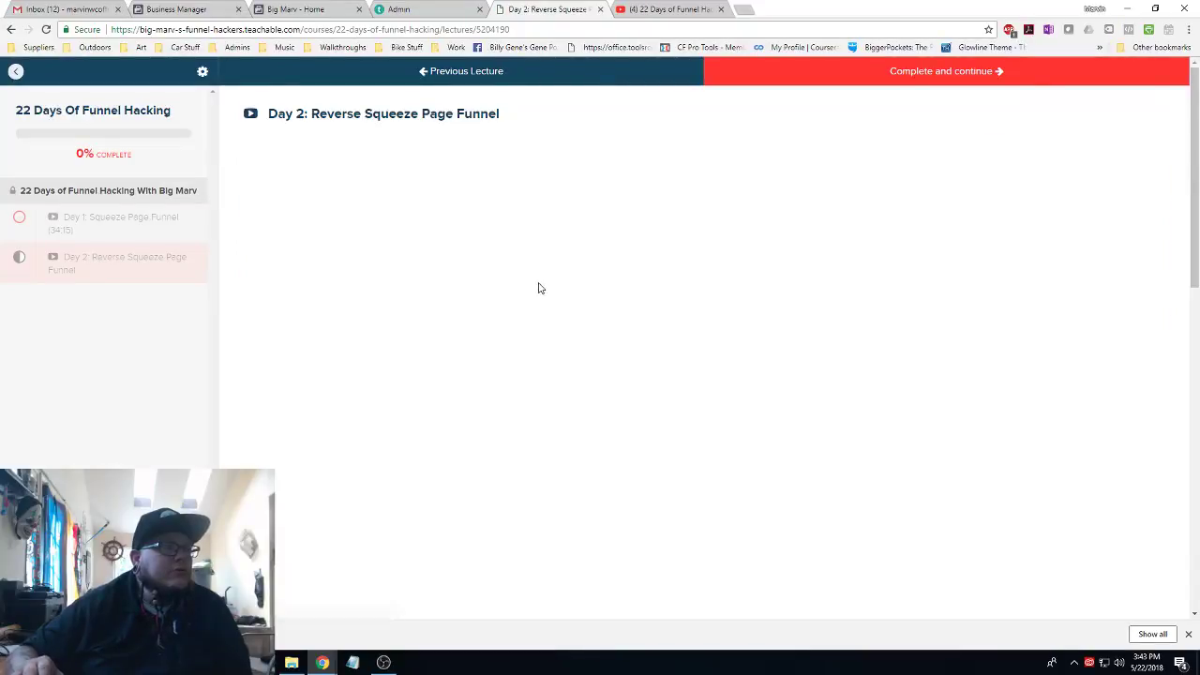
scroll(479, 365, down, 3)
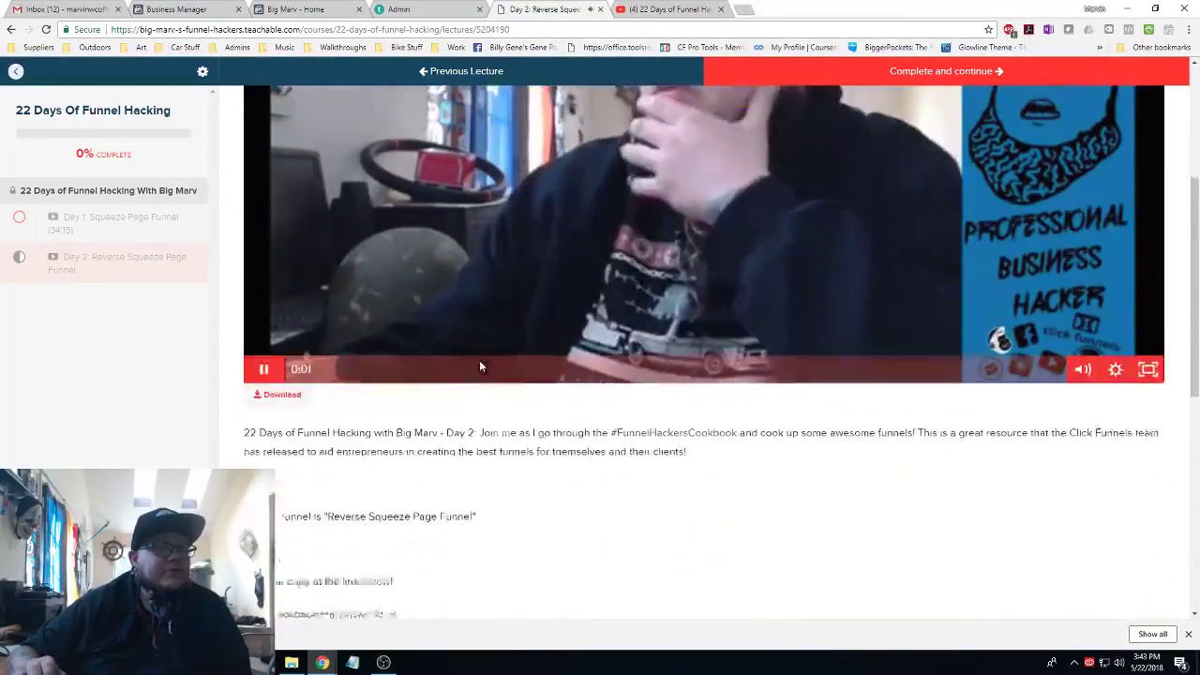
scroll(479, 365, down, 3)
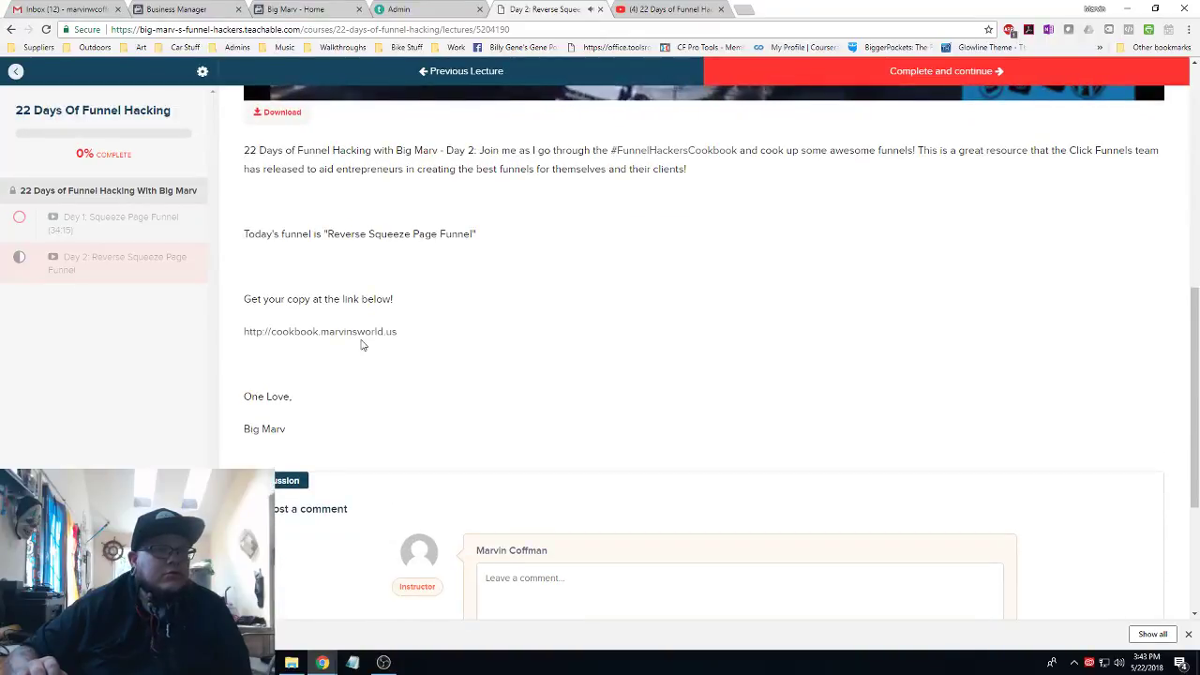
scroll(362, 345, down, 3)
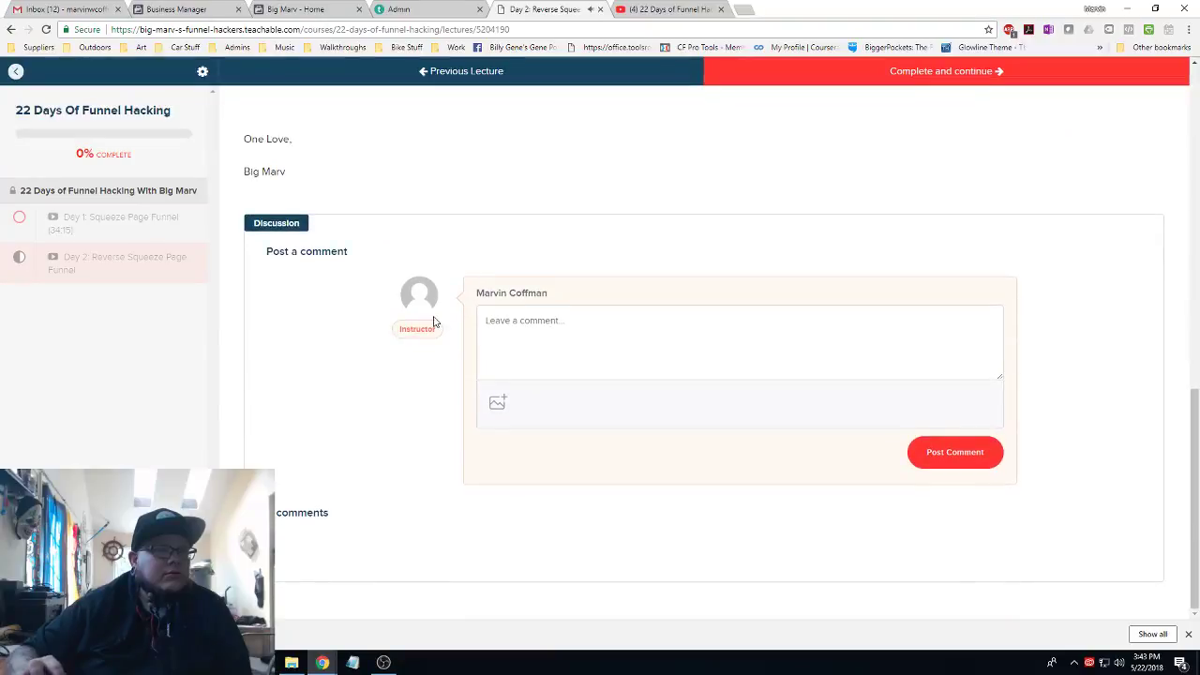
scroll(434, 322, up, 4)
scroll(433, 319, up, 5)
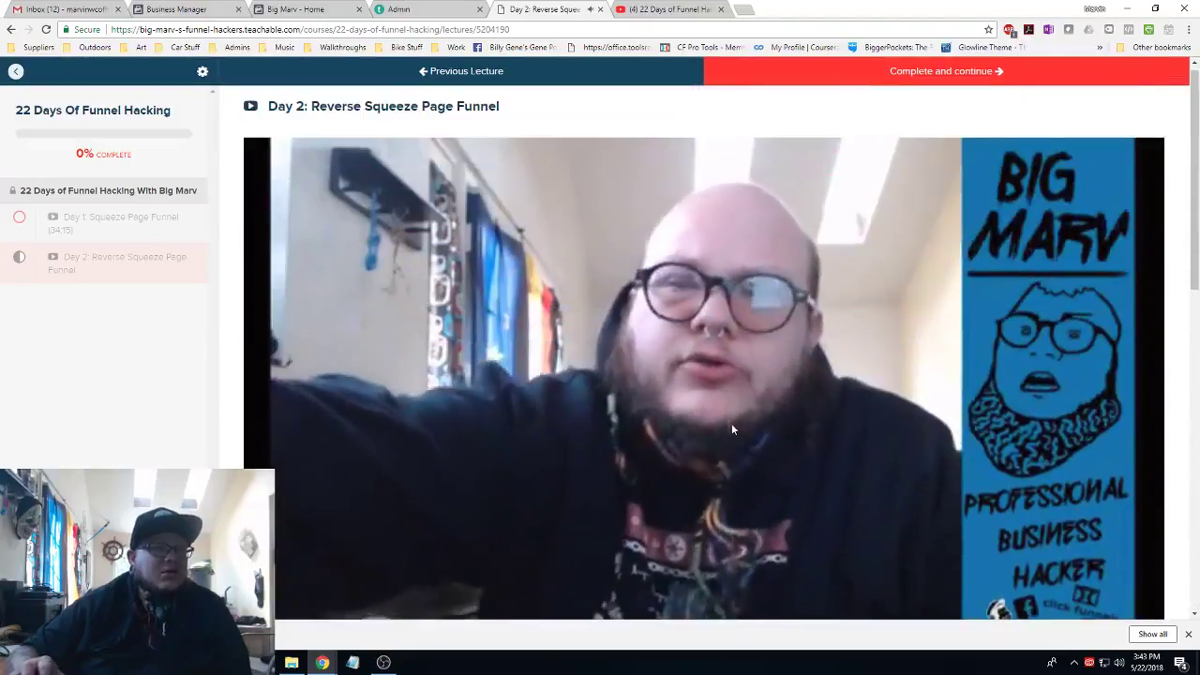
scroll(724, 418, down, 3)
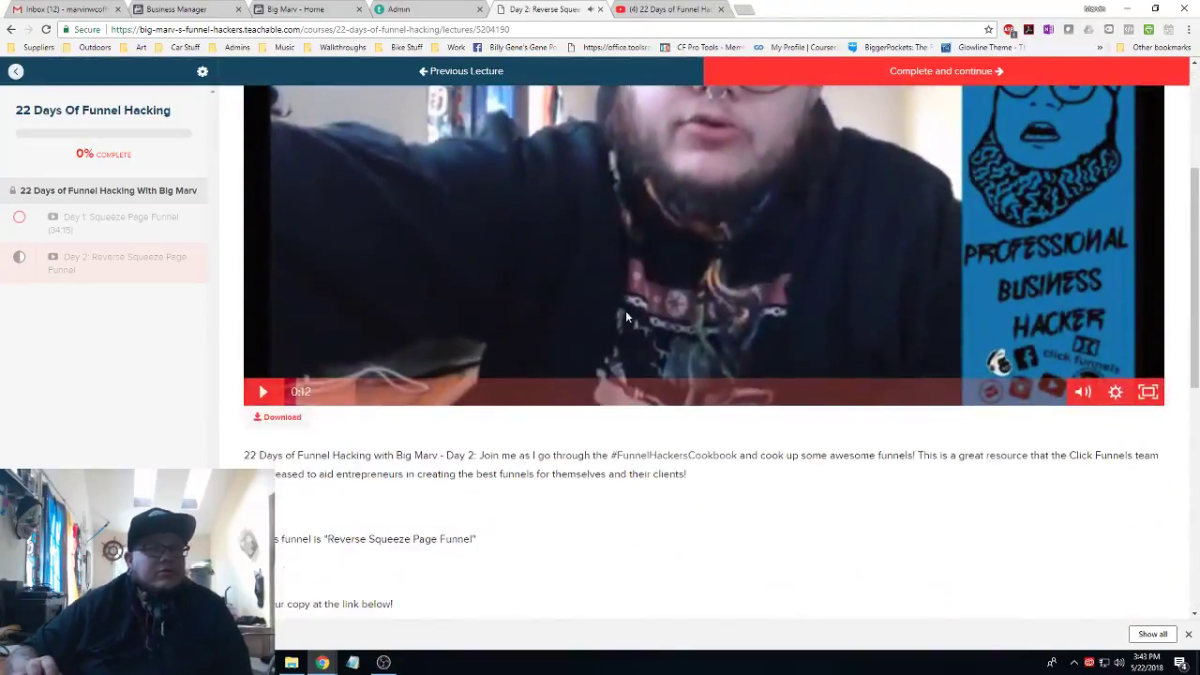
scroll(628, 314, up, 3)
Open the Day 1: Squeeze Page Funnel lecture in the student view
click(101, 217)
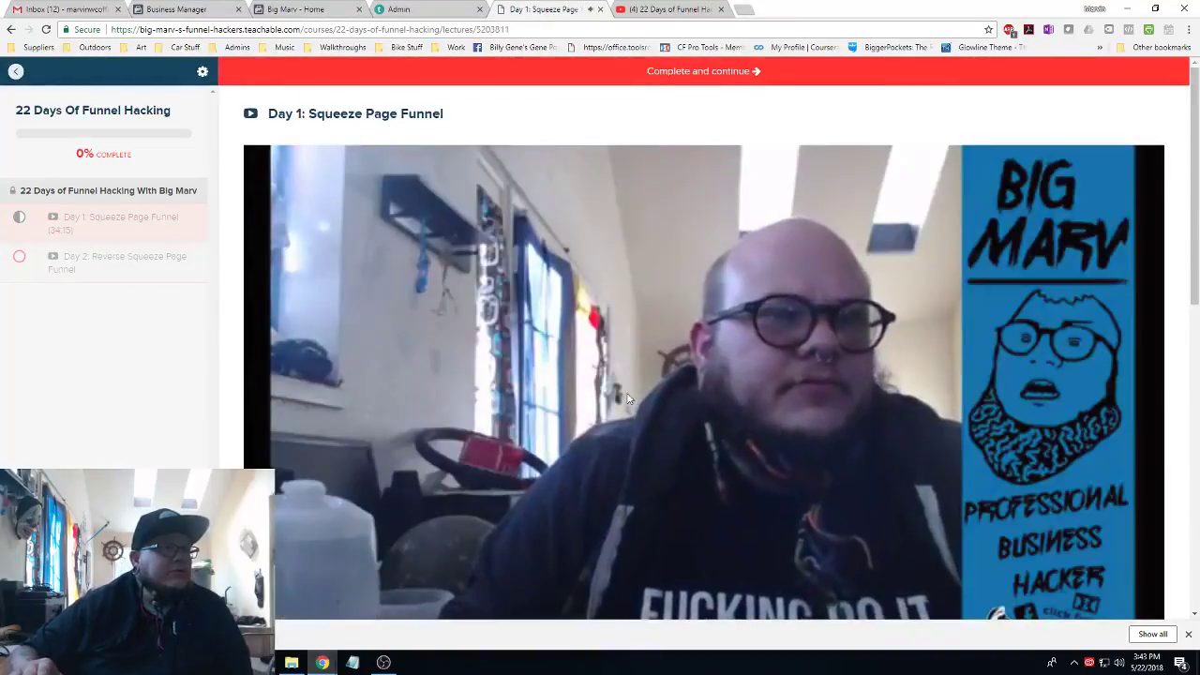
scroll(440, 378, down, 3)
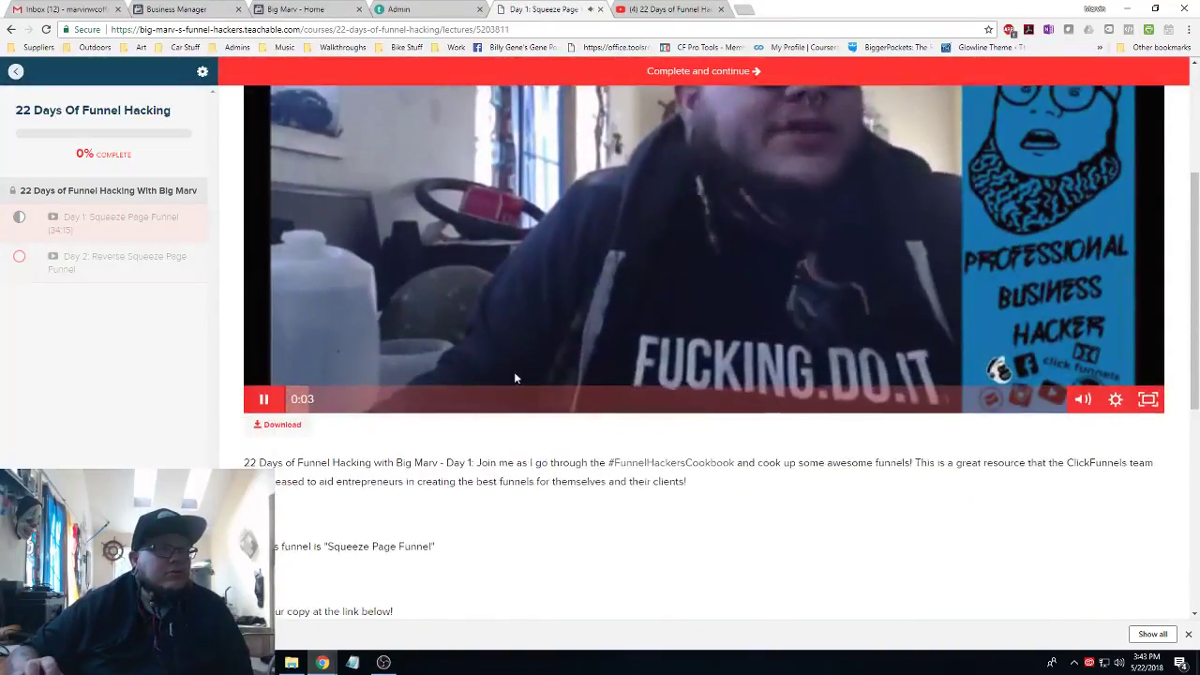
scroll(515, 375, up, 2)
scroll(521, 378, up, 1)
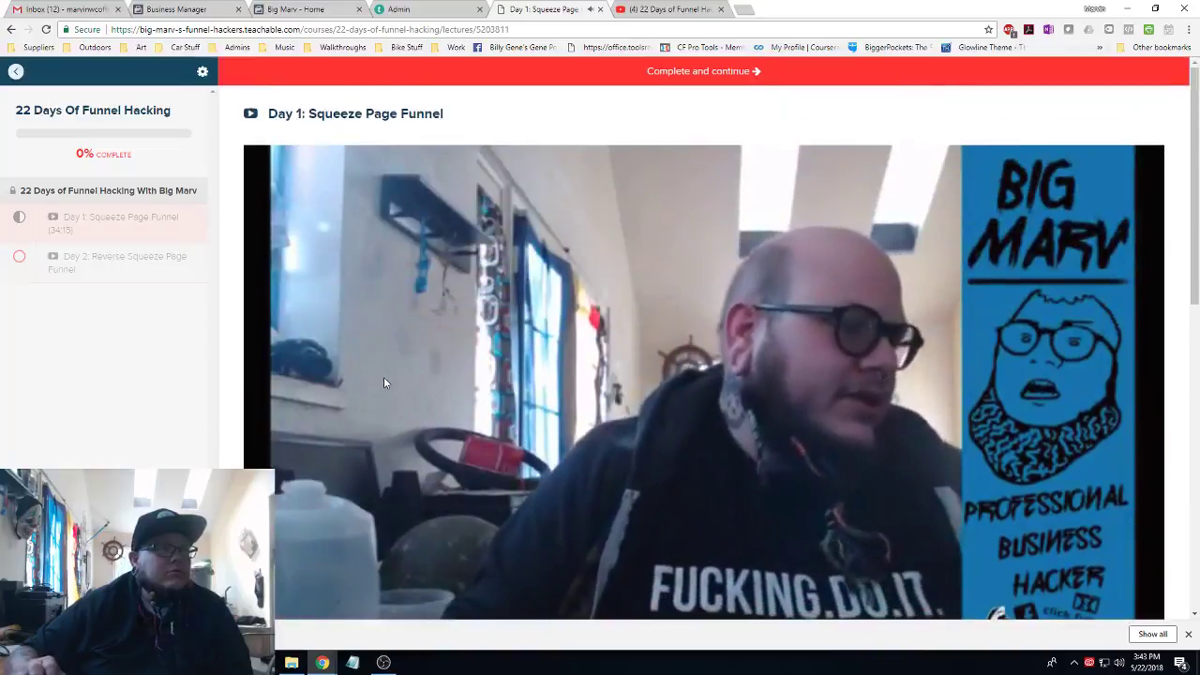
Close the preview and start an email announcement for the section dripped 1 day after enrollment
click(601, 9)
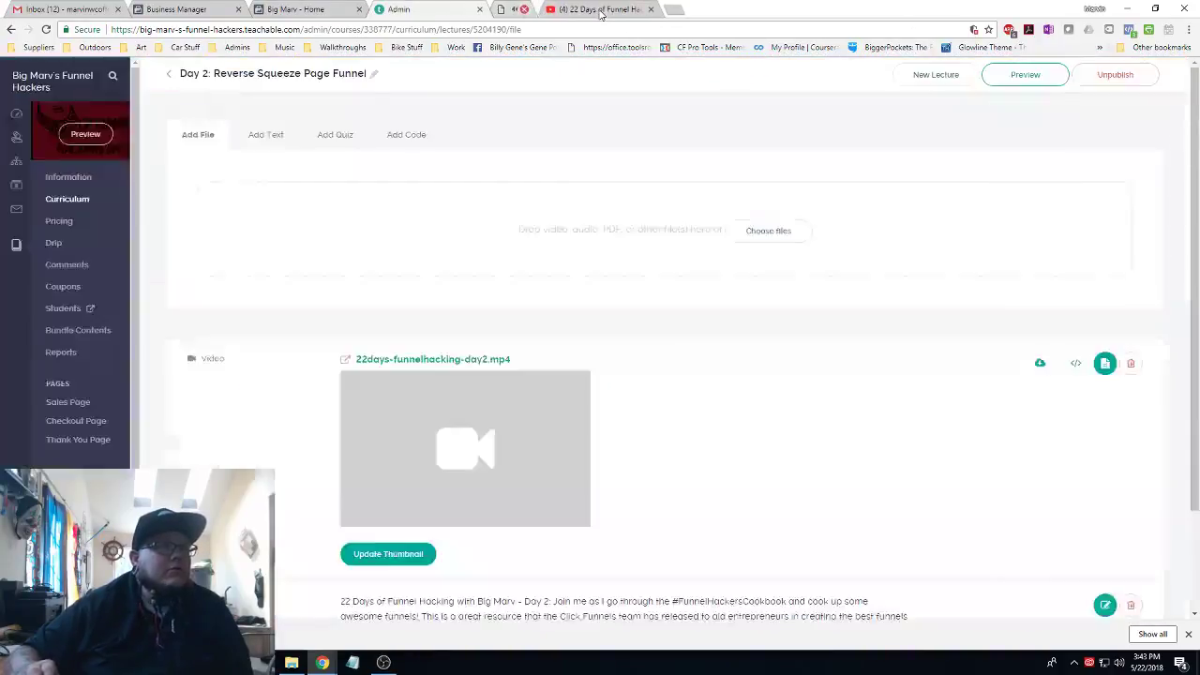
click(64, 246)
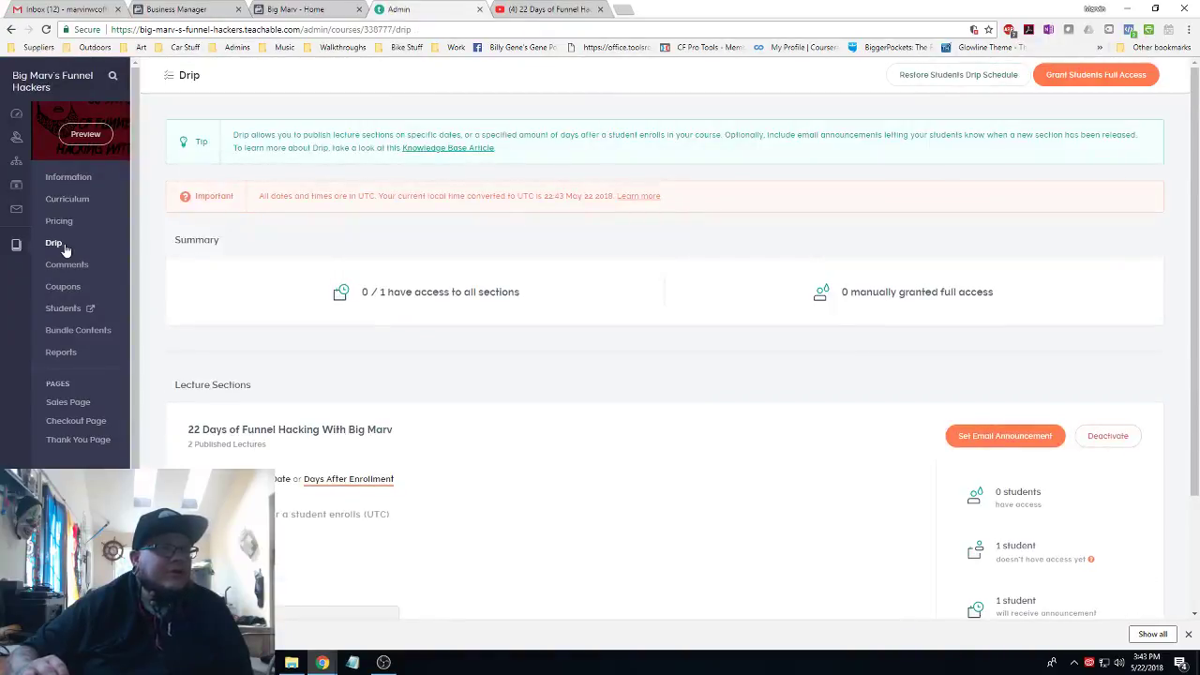
scroll(750, 341, down, 3)
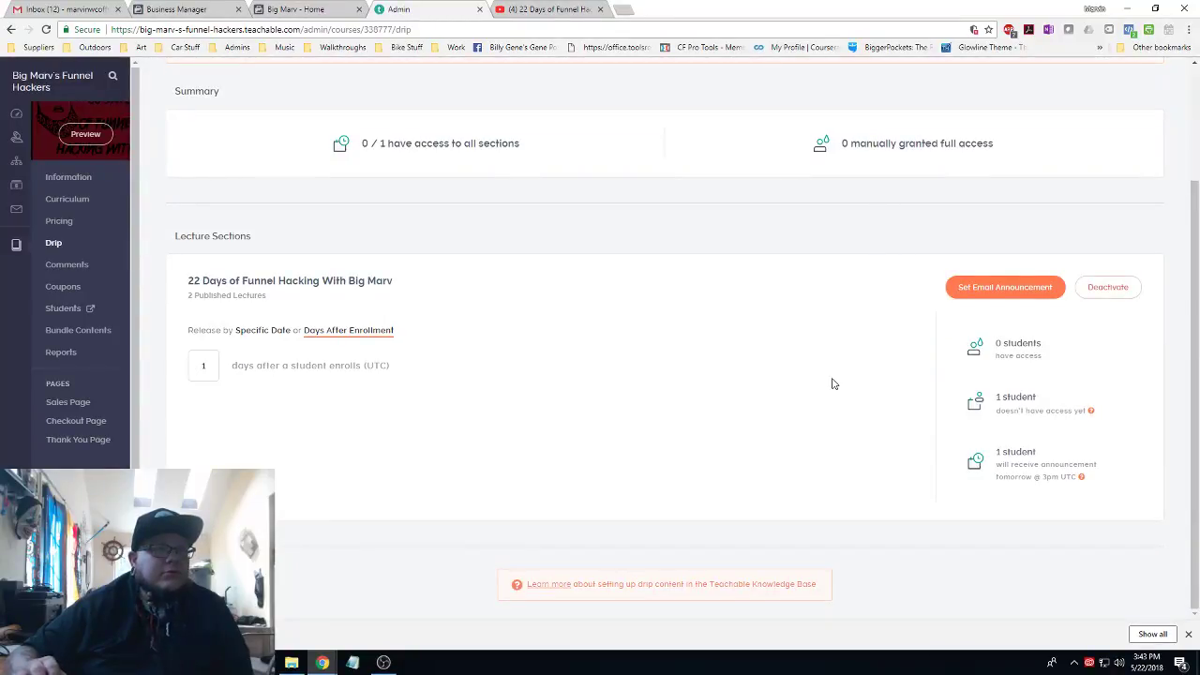
click(994, 287)
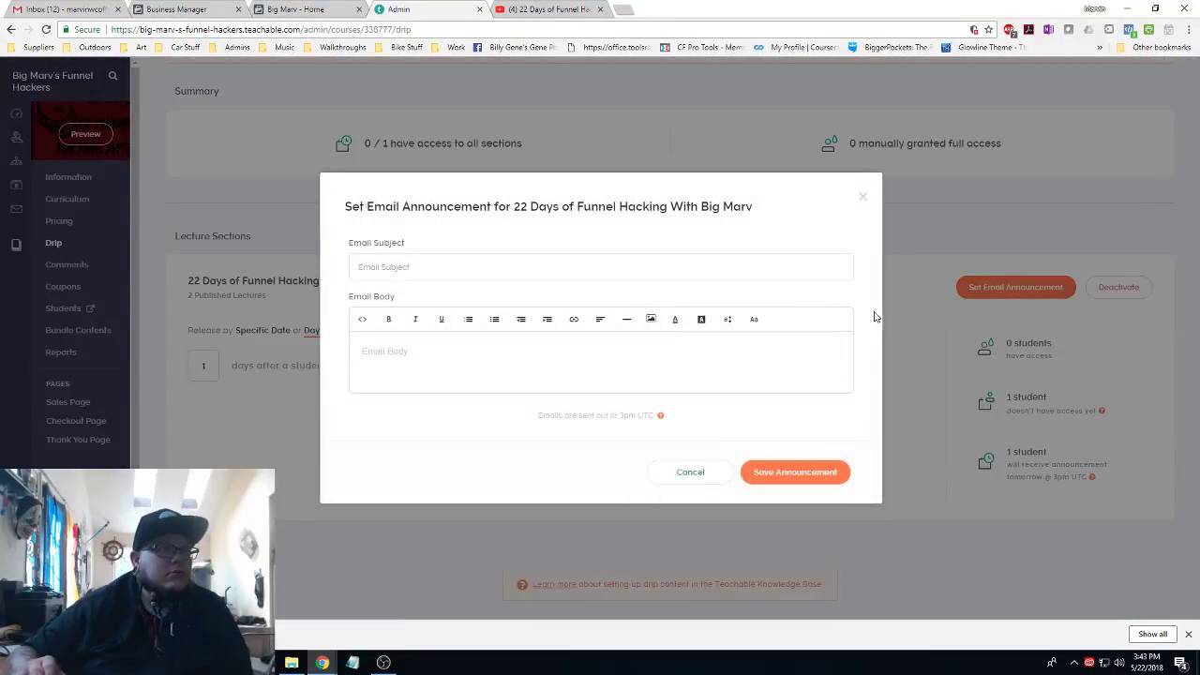
Enter subject 'Welcome to 22 Days of Funnel Hacking!' and a body about the 22 funnels and Cookbook
click(563, 268)
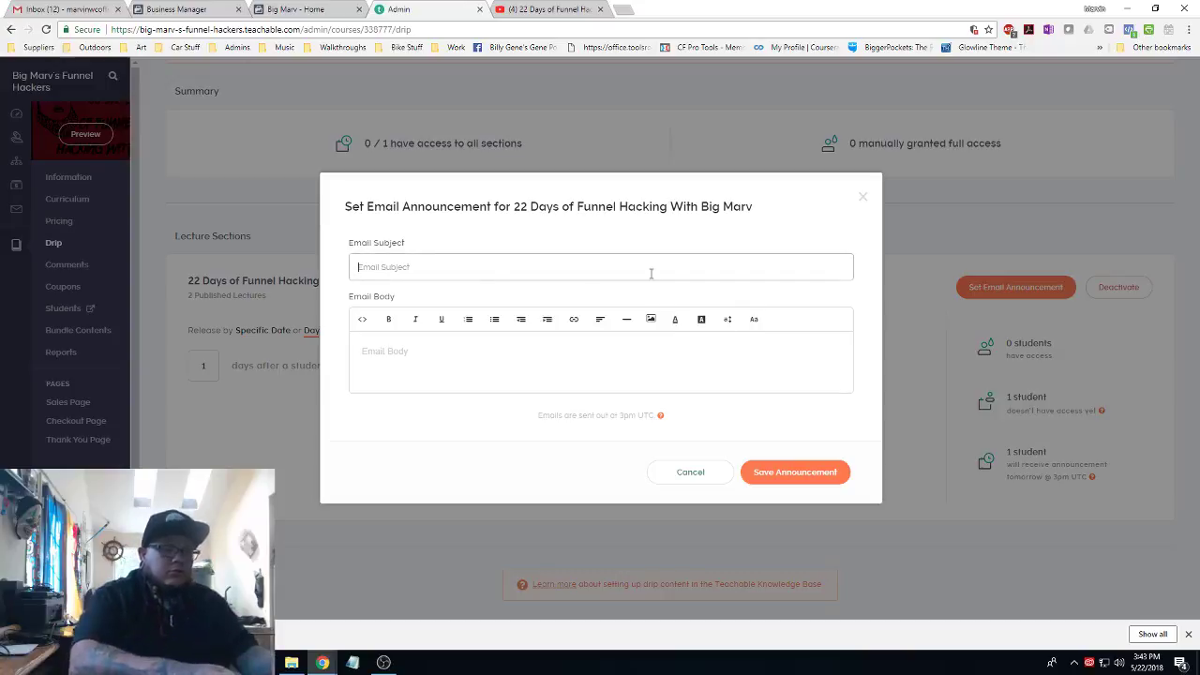
text(Welcome)
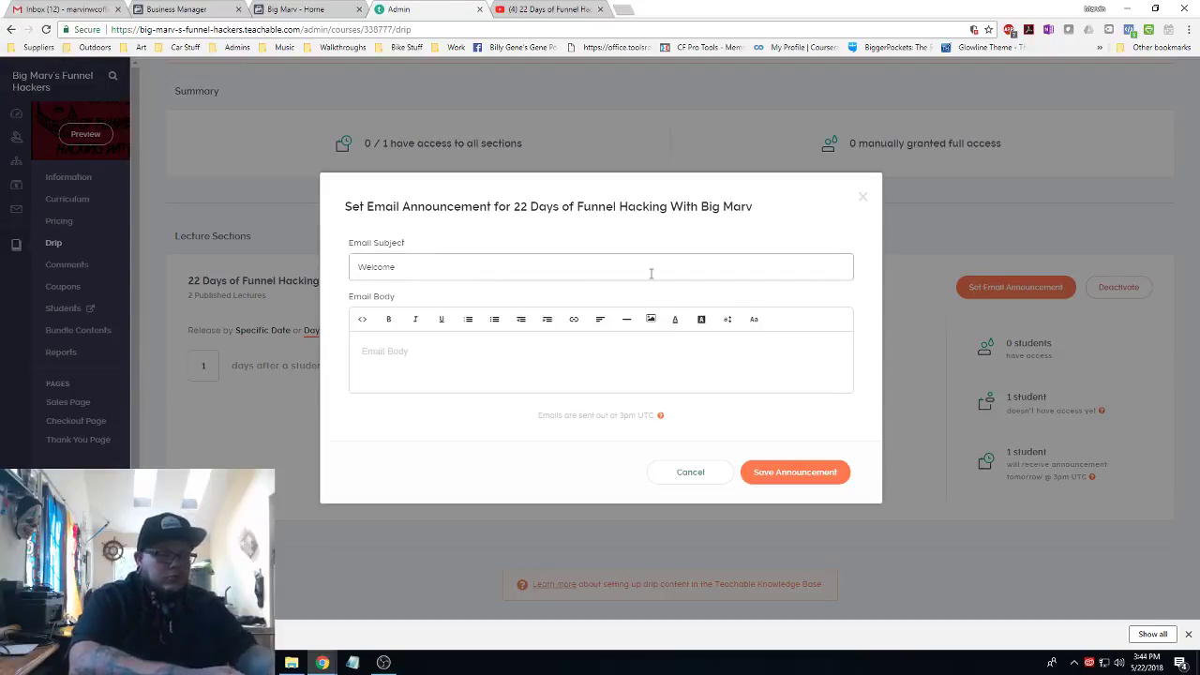
text( to 22 Days of Funnel Hacking)
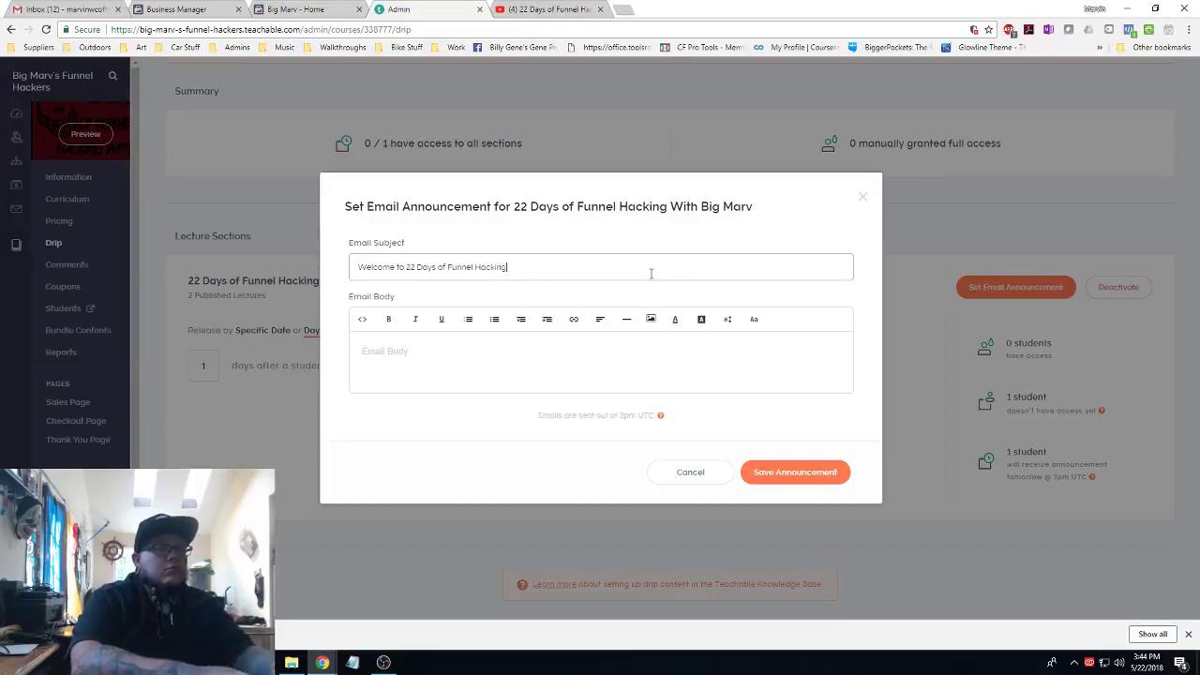
text(Over)
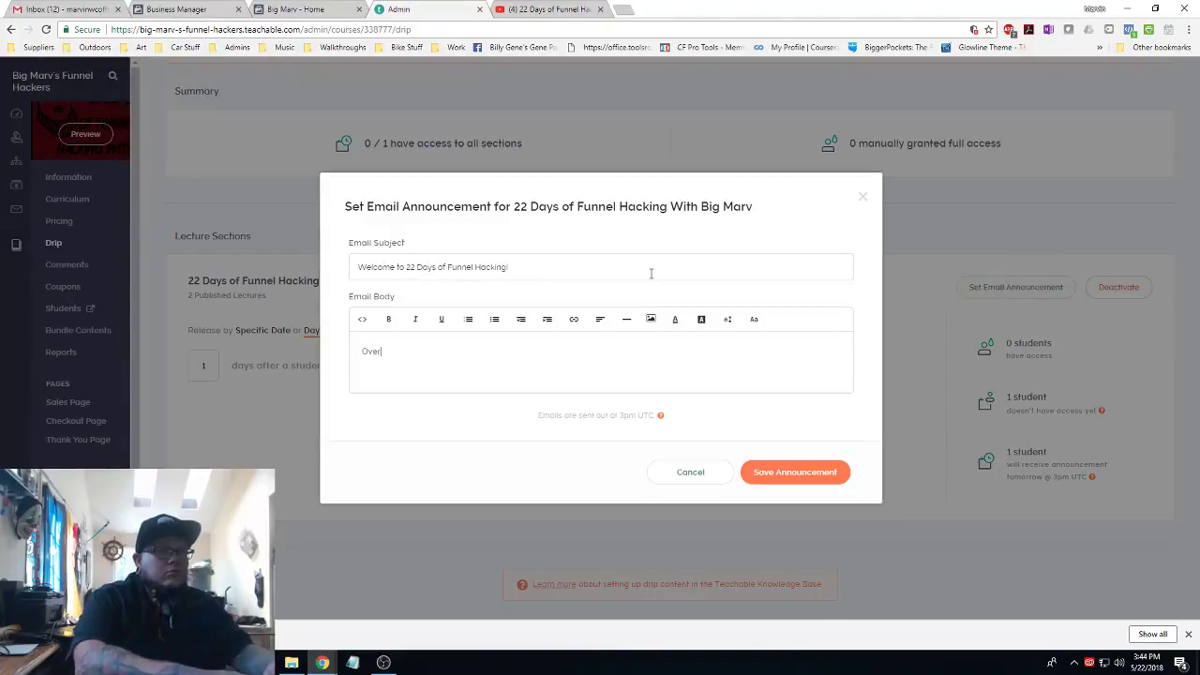
text( the next 22)
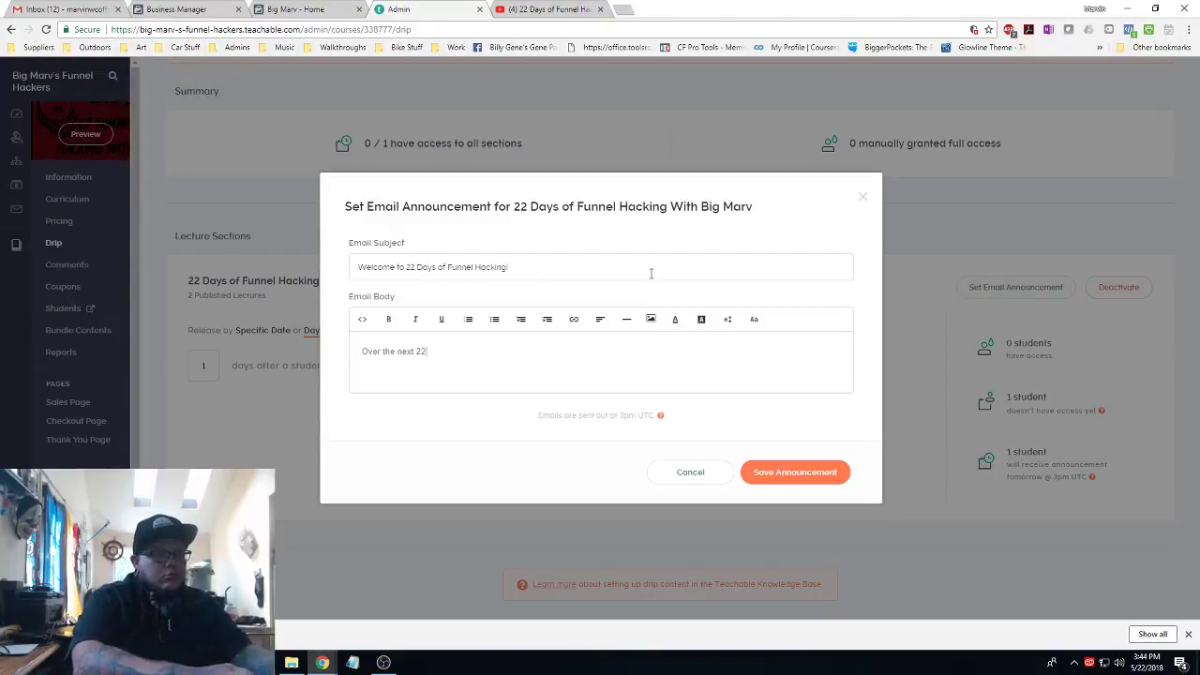
text( days you w)
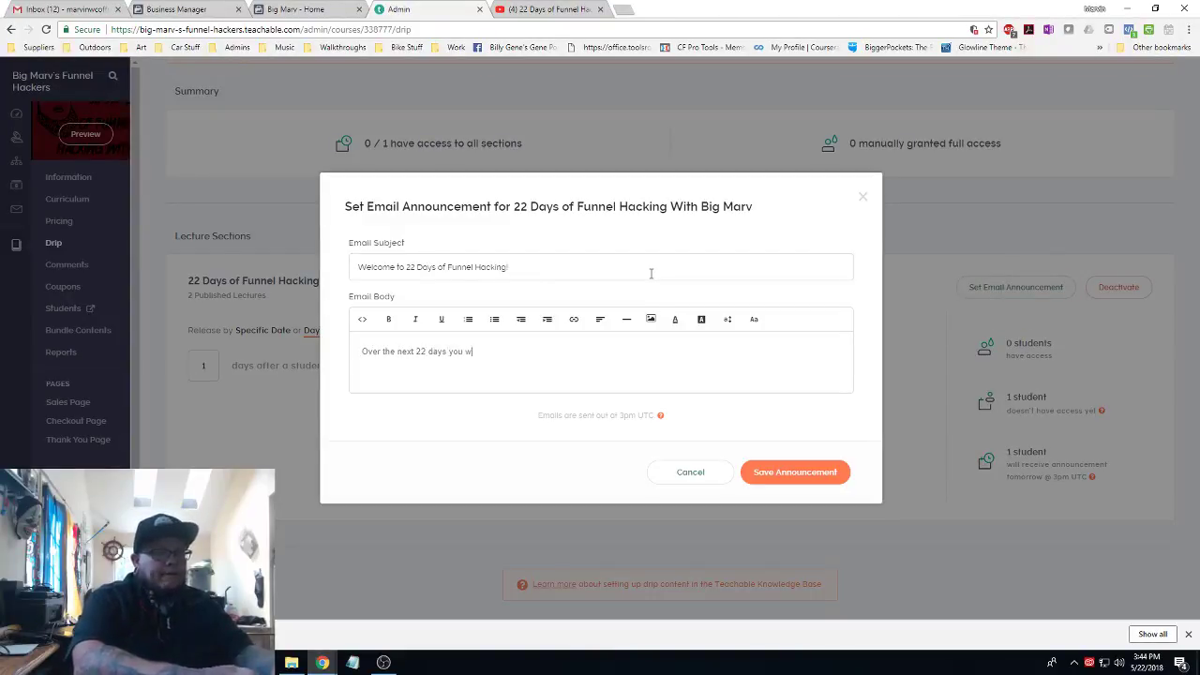
text(ill learn about the 22 diffe)
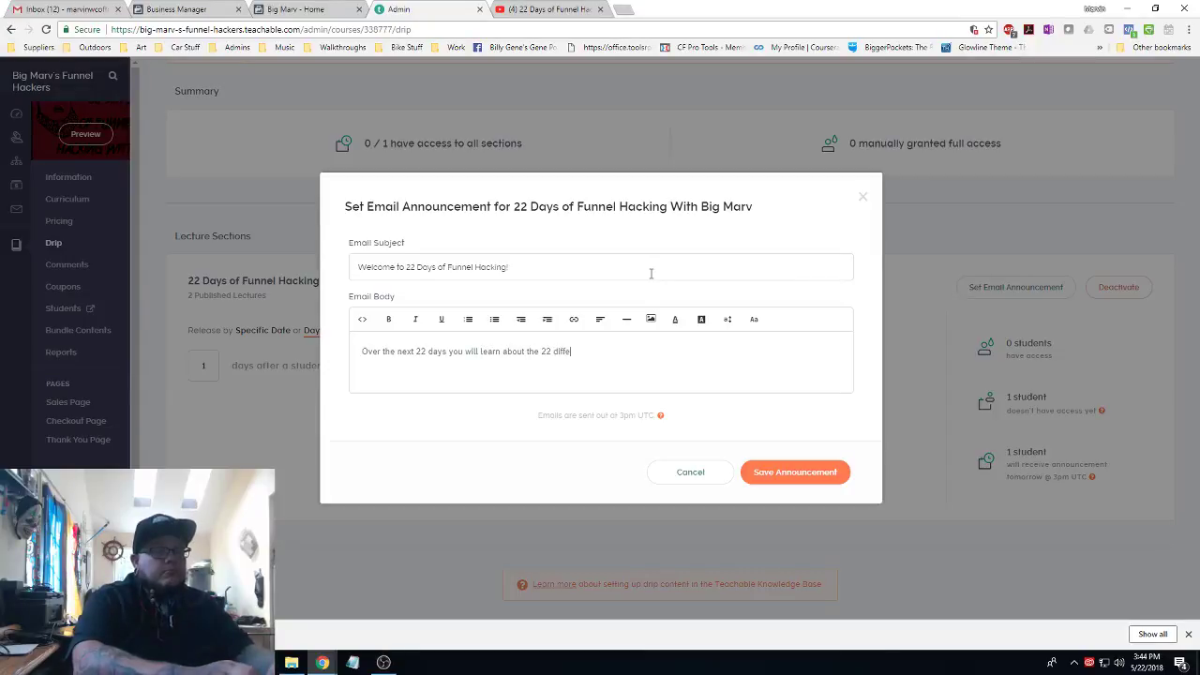
text(rent funnels )
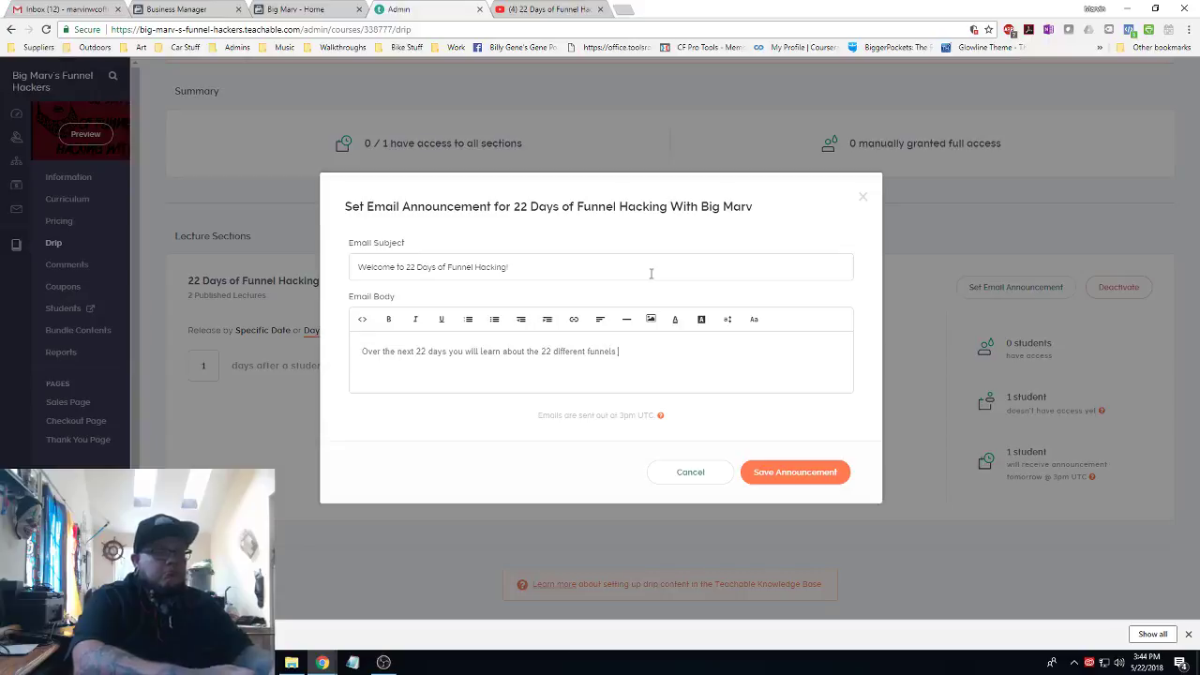
text(that are available in a FREE resource t)
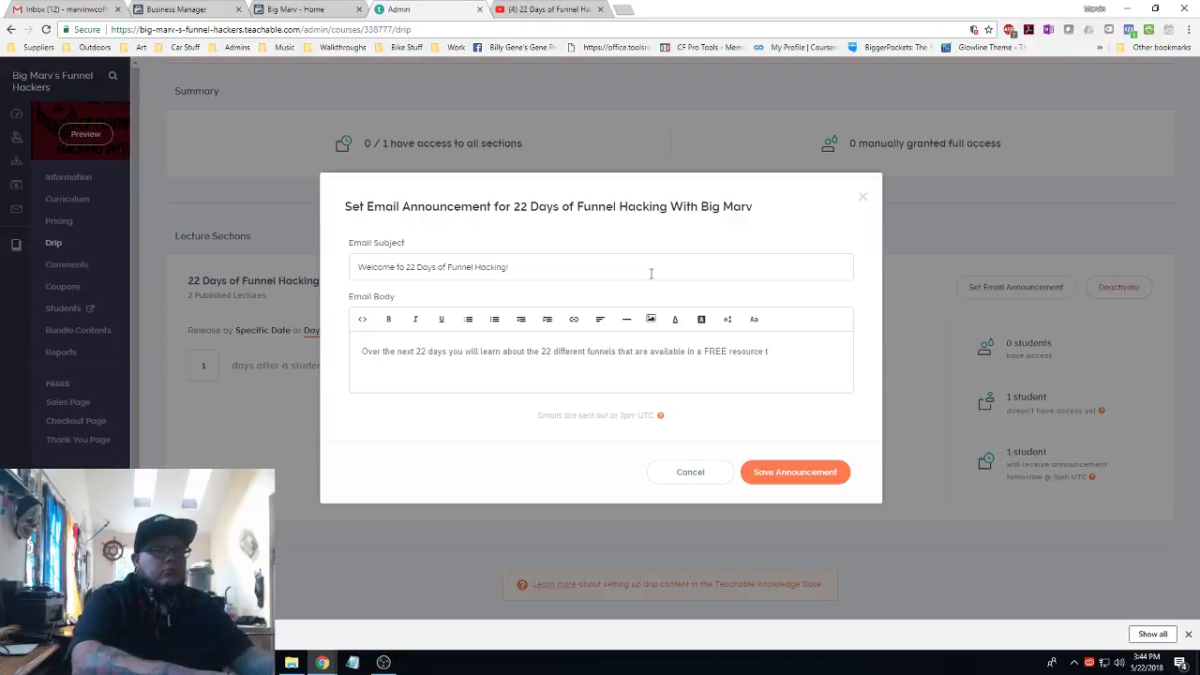
text(o funne)
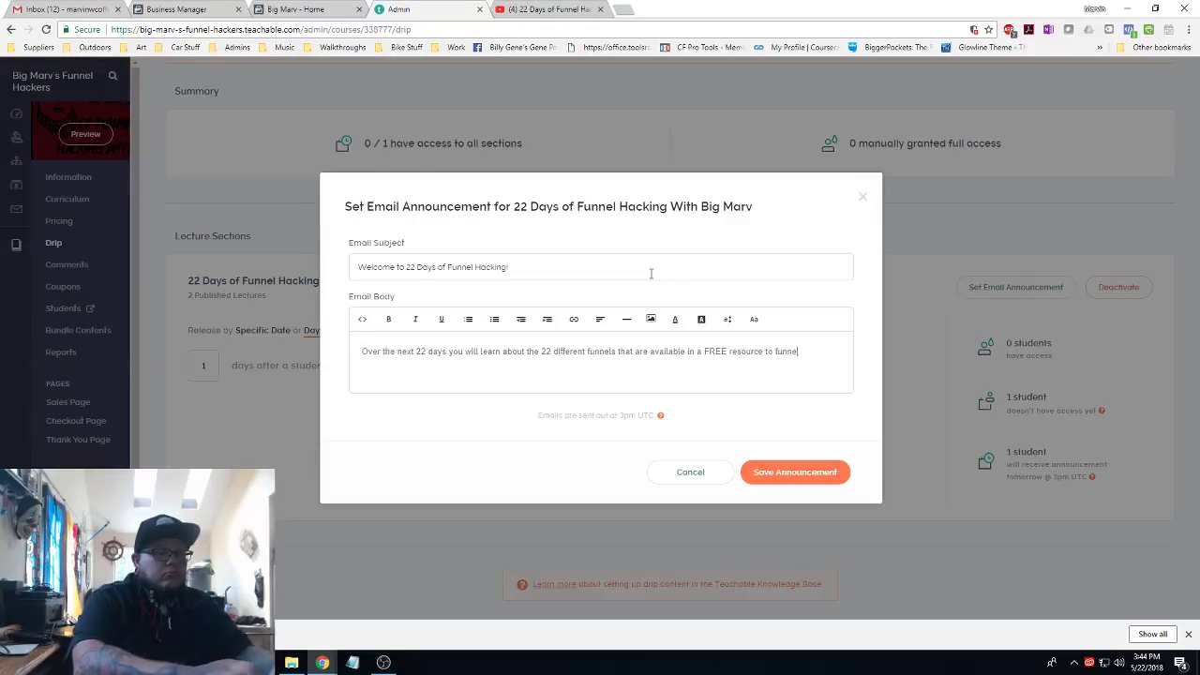
text(l hackers.)
key(Return)
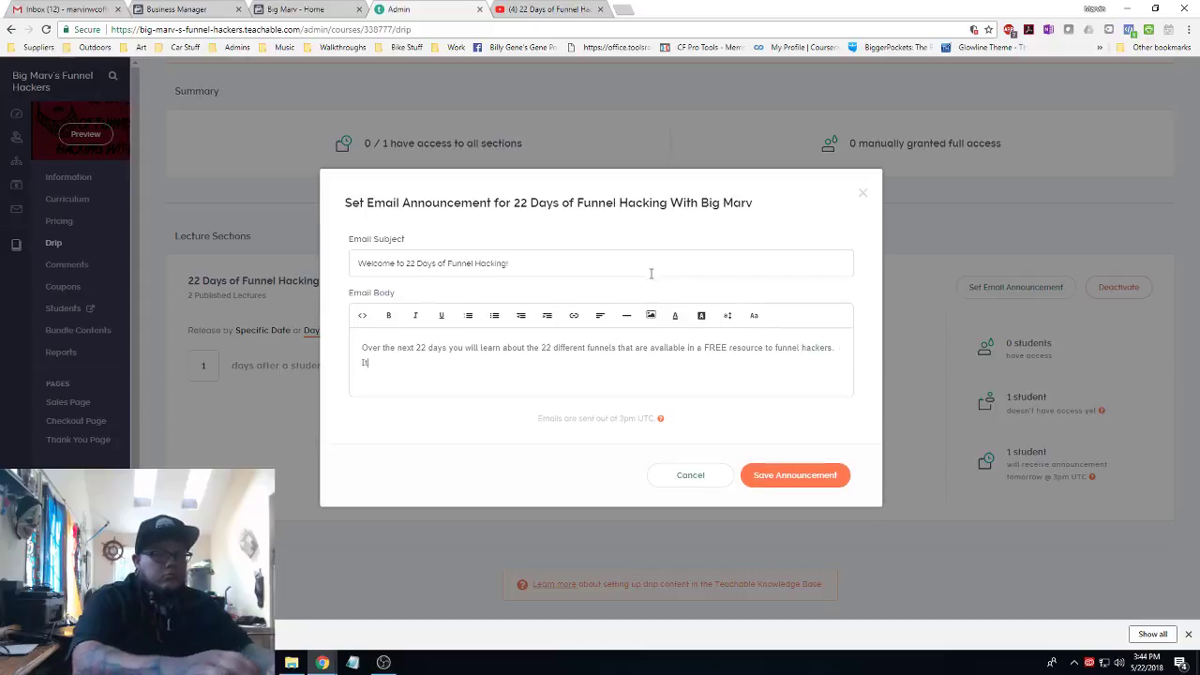
text(It's q)
text(alled the)
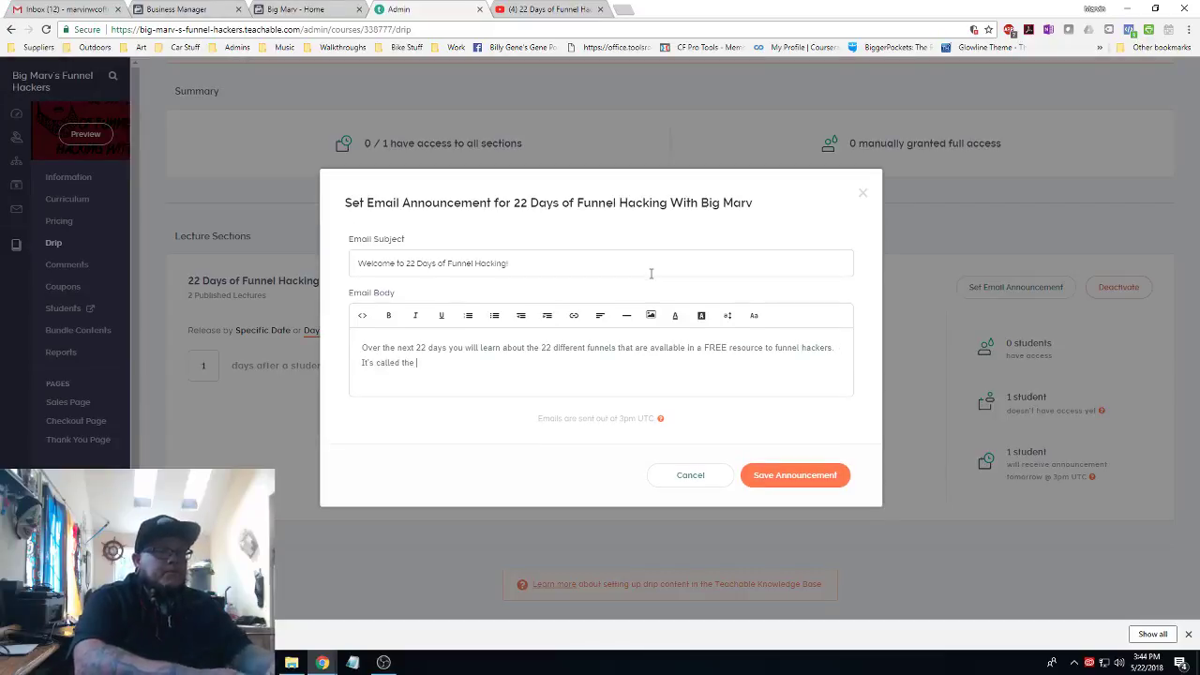
text( Funnel Hackers Cookbook.)
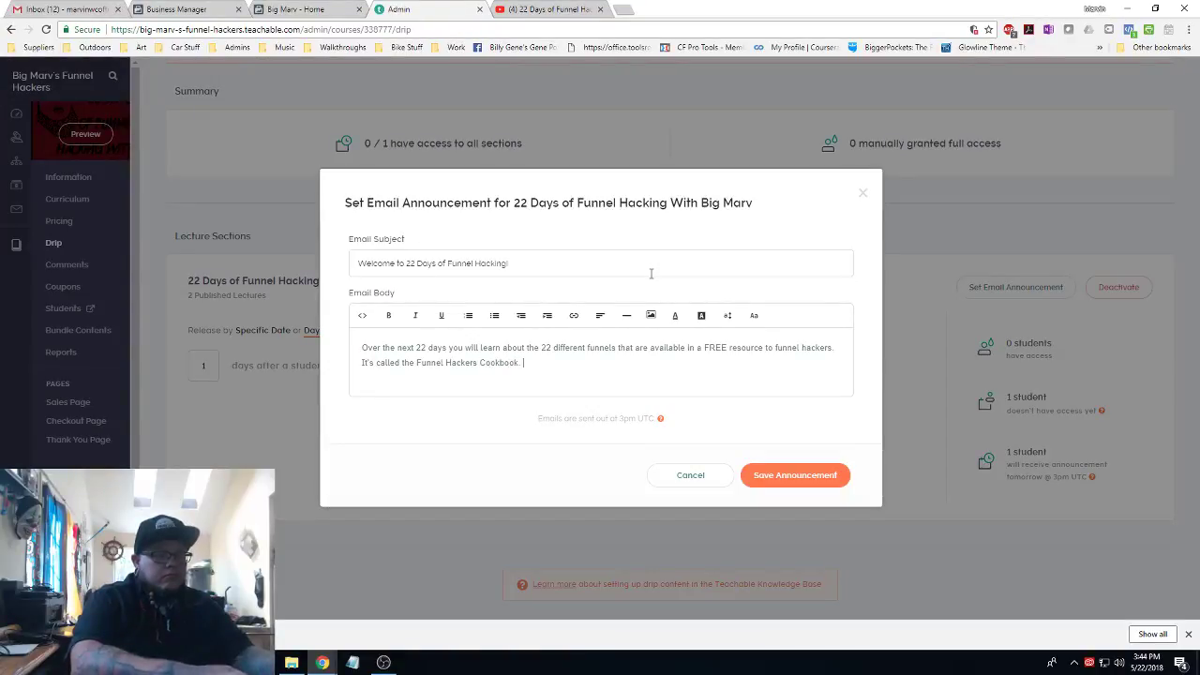
text(Sign up for)
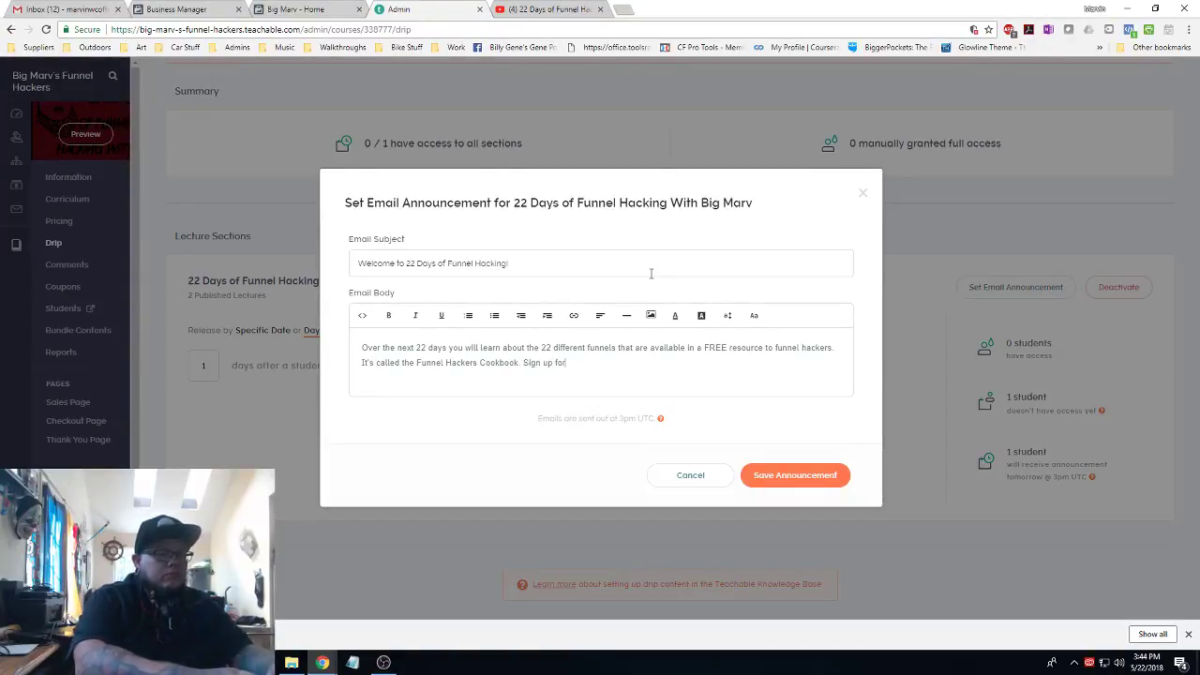
text( the course and c)
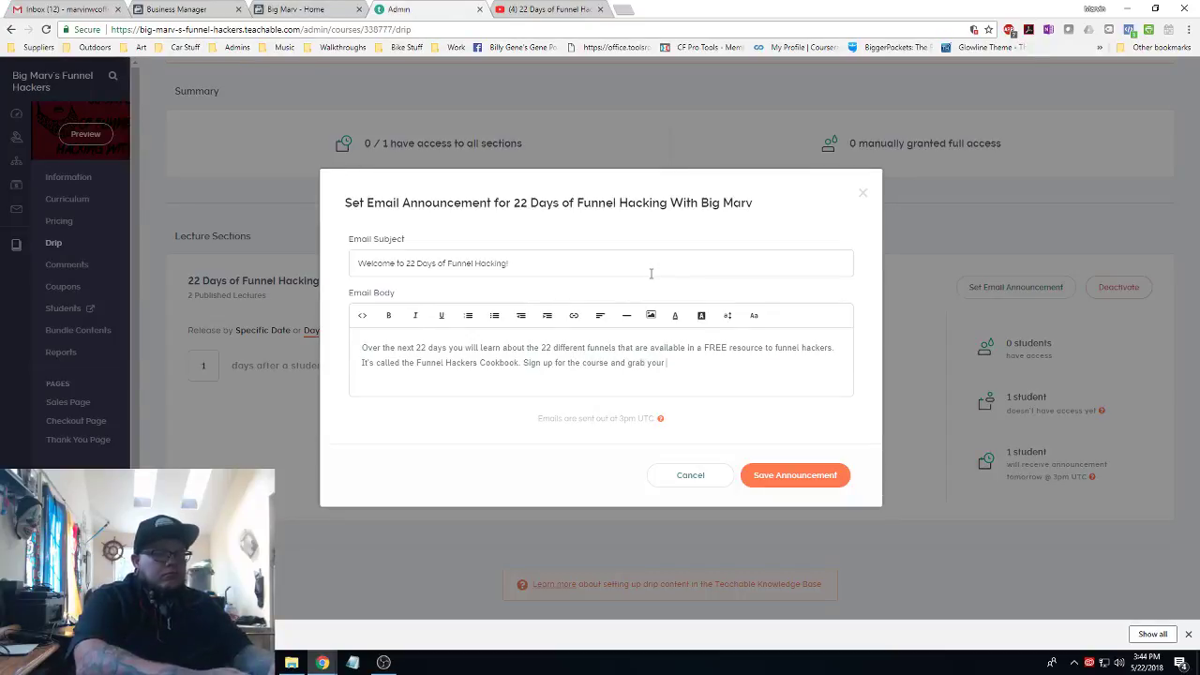
text(rab your copy of the book)
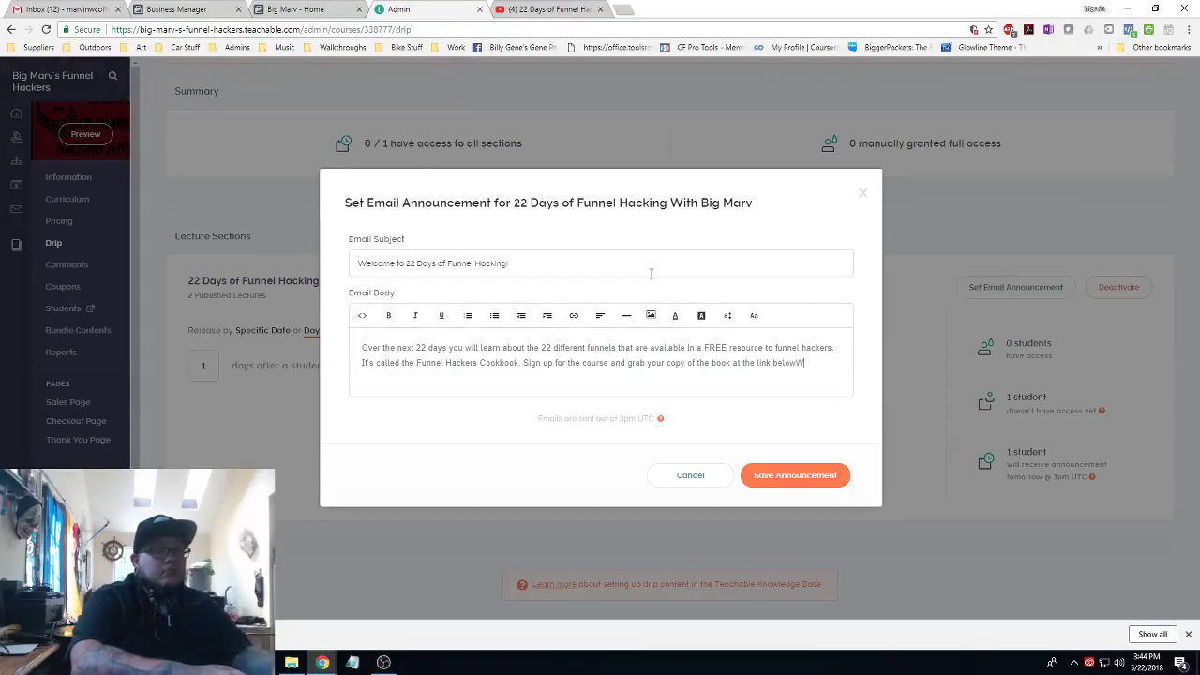
text(at the link below!)
key(Return)
key(Return)
key(Return)
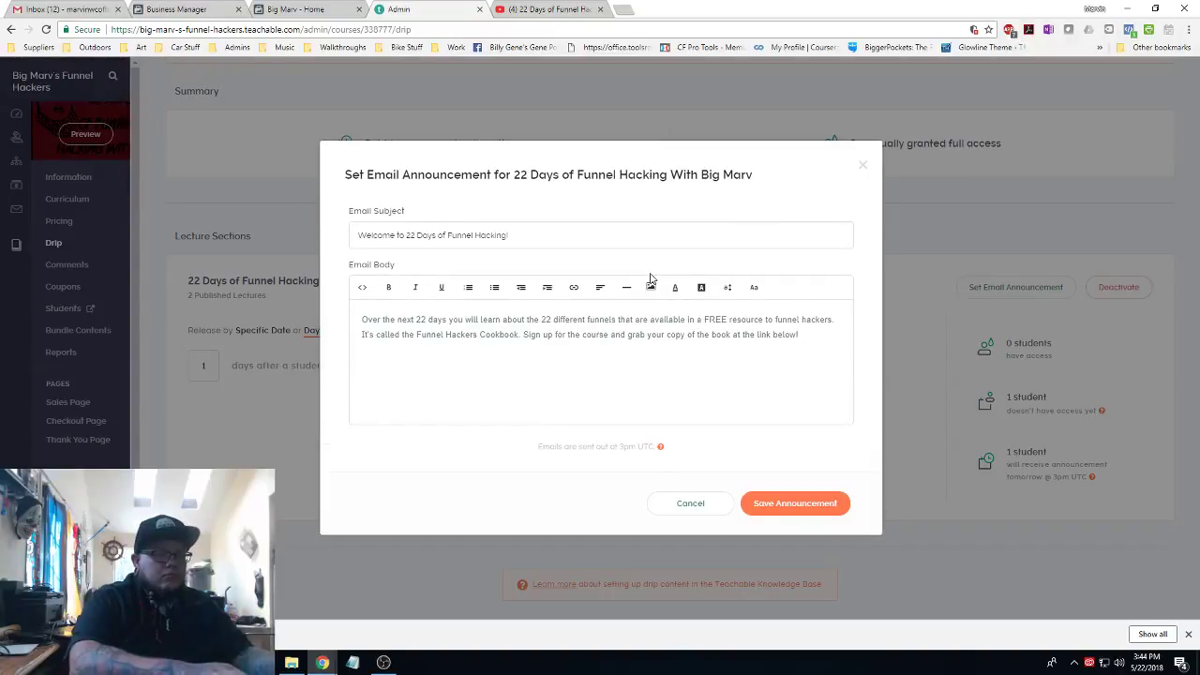
key(BackSpace)
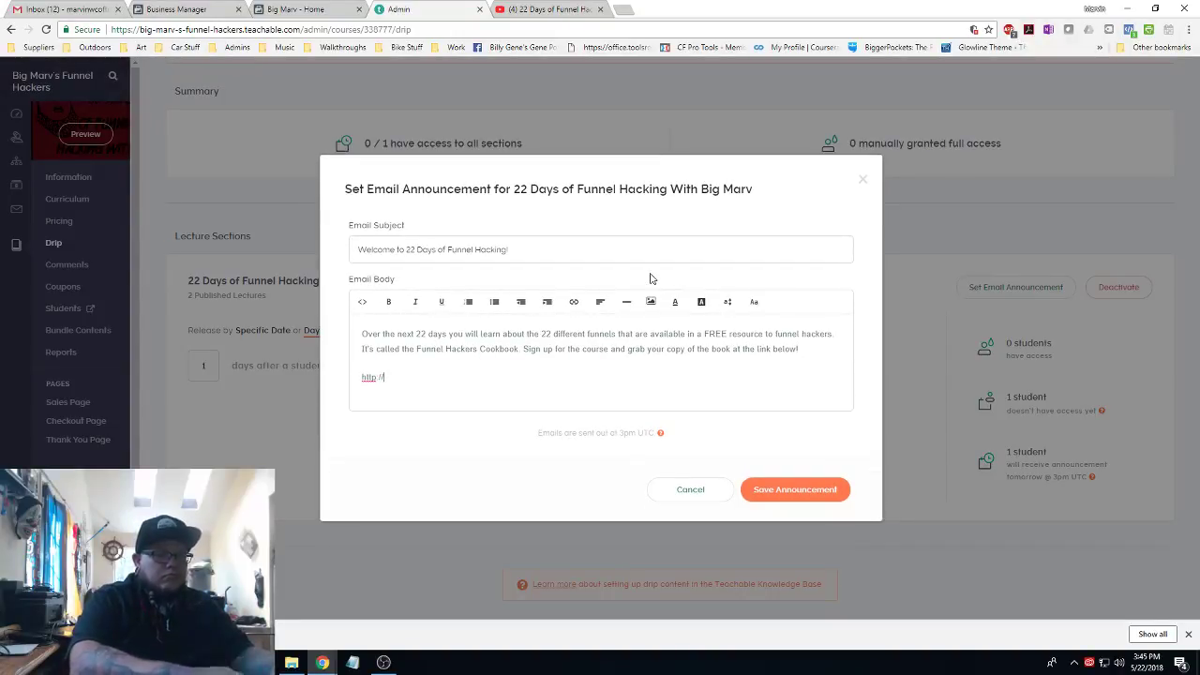
text(http://cookb)
key(BackSpace)
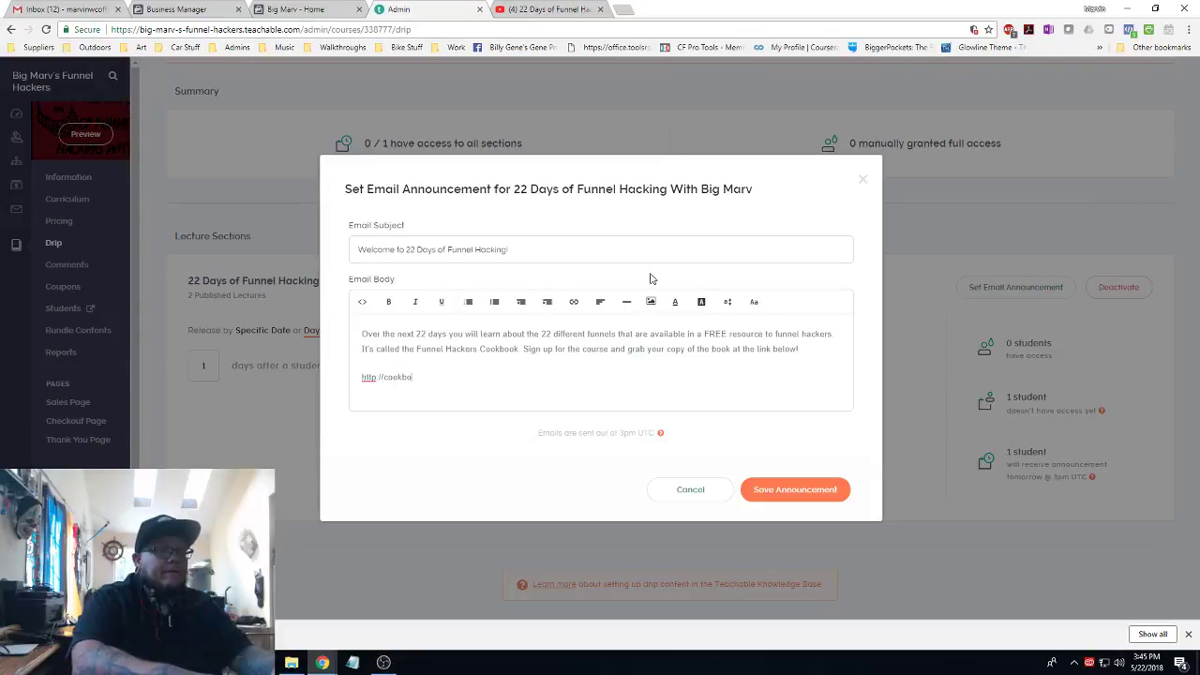
text(ok.marvins)
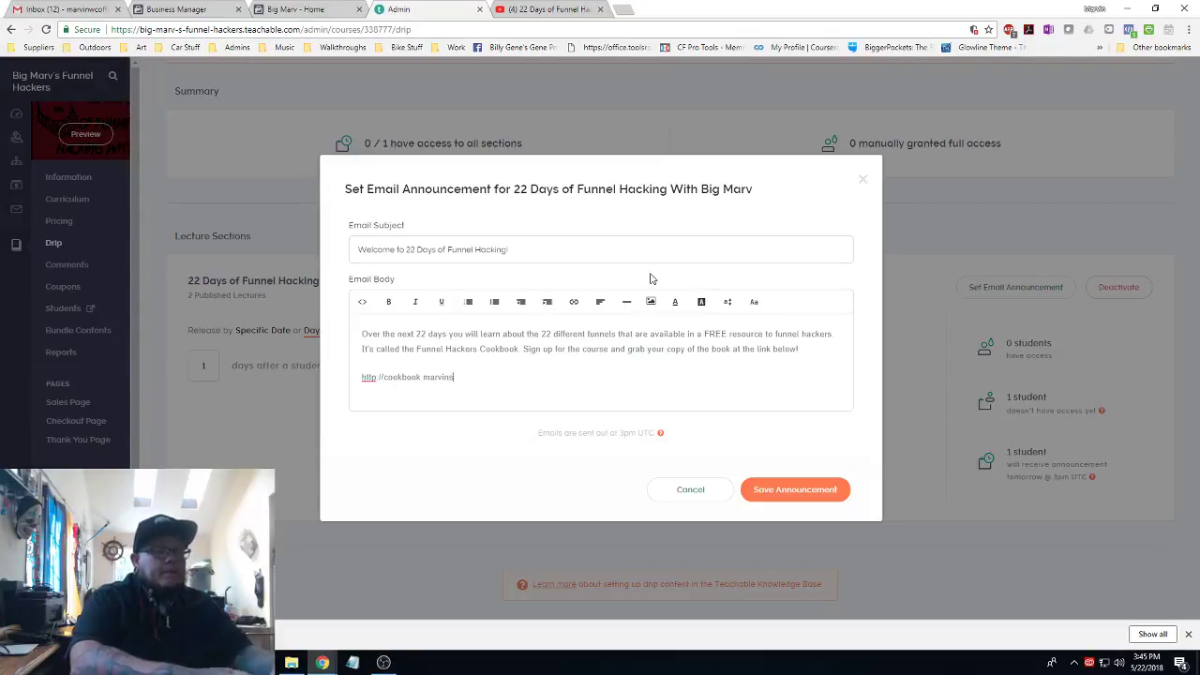
text(world.us)
key(Return)
key(Return)
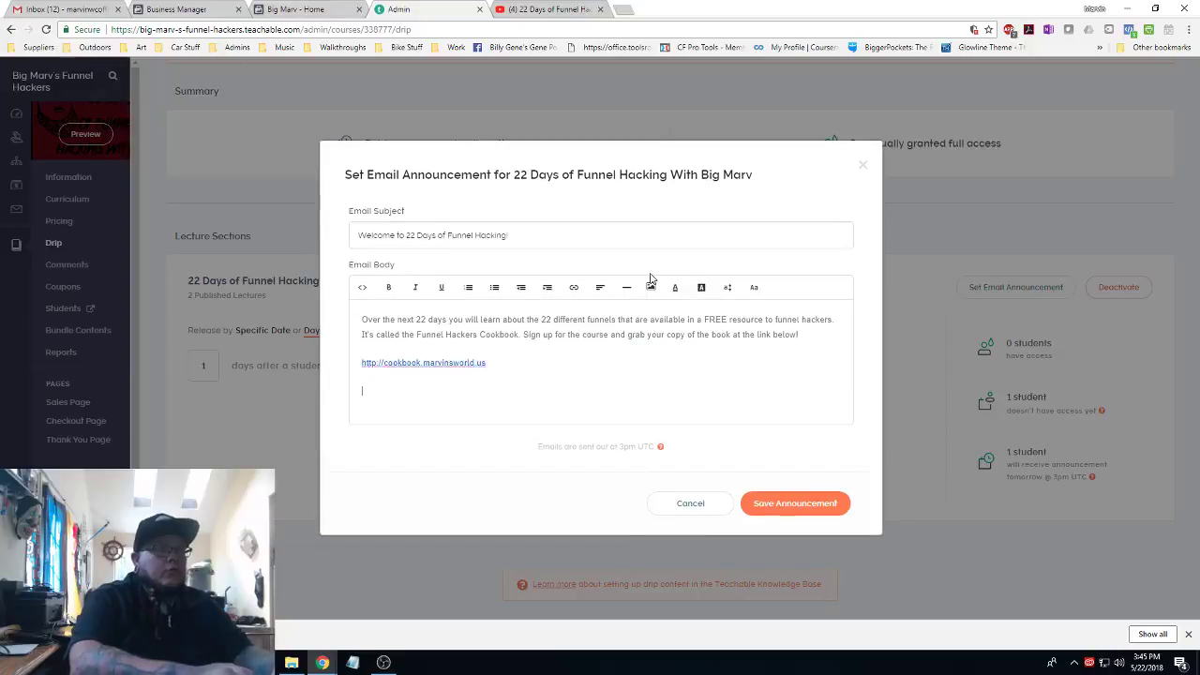
Add the sign-off 'One Love,' with the author's name on the next line
text(One Lo)
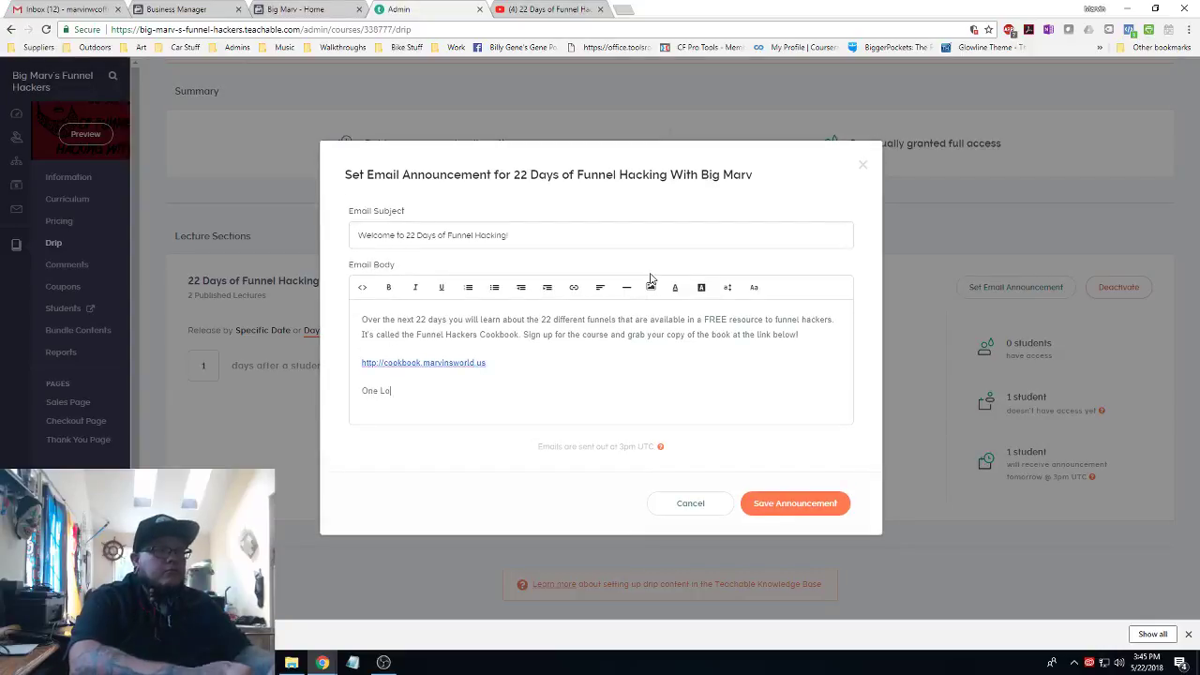
text(ve,)
key(Return)
text(Big Mar)
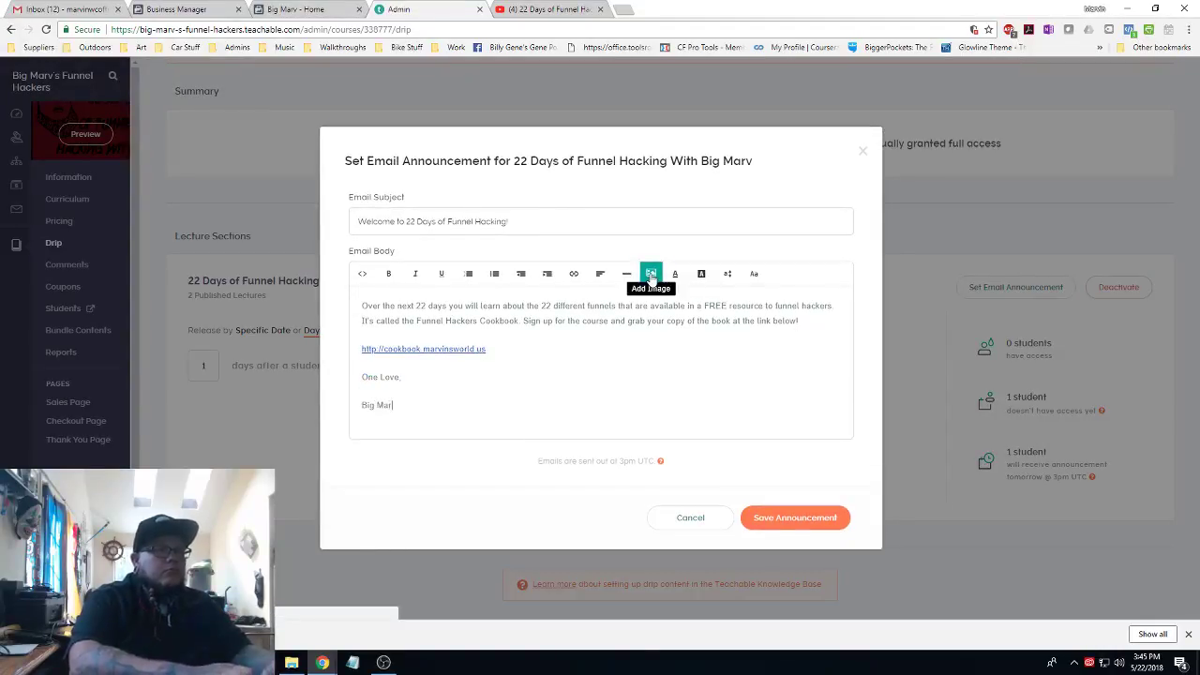
text(v)
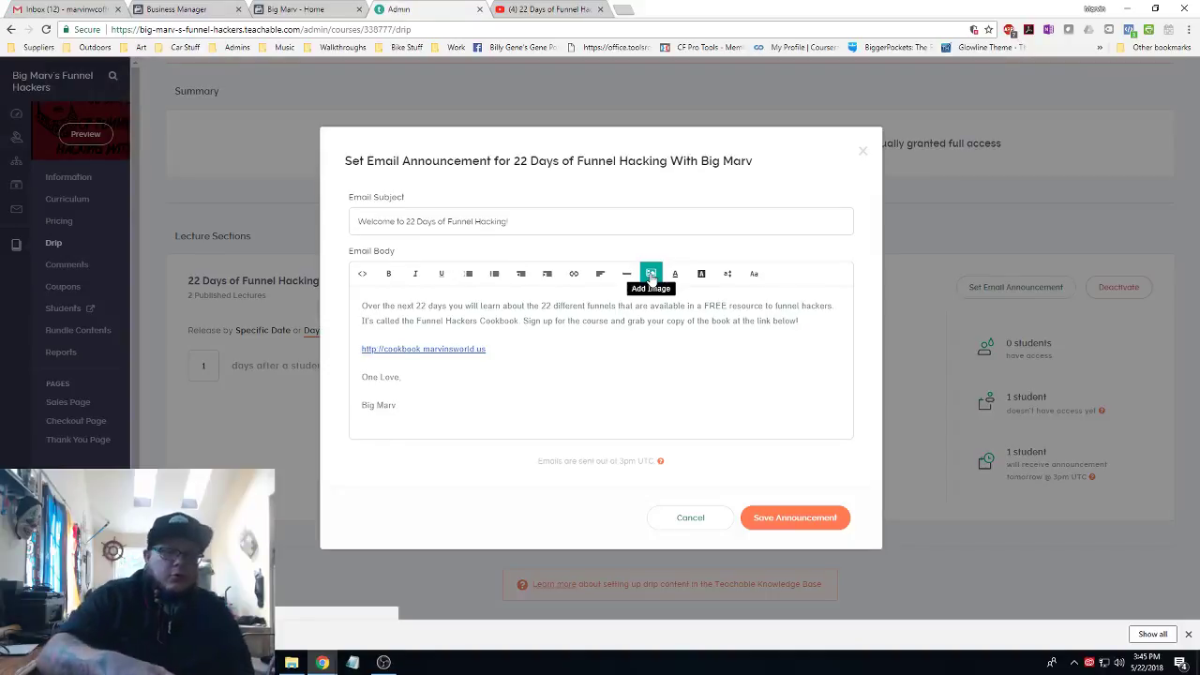
key(shift+Home)
Link the signature name to the author's Facebook page in a new tab and save the announcement
click(578, 276)
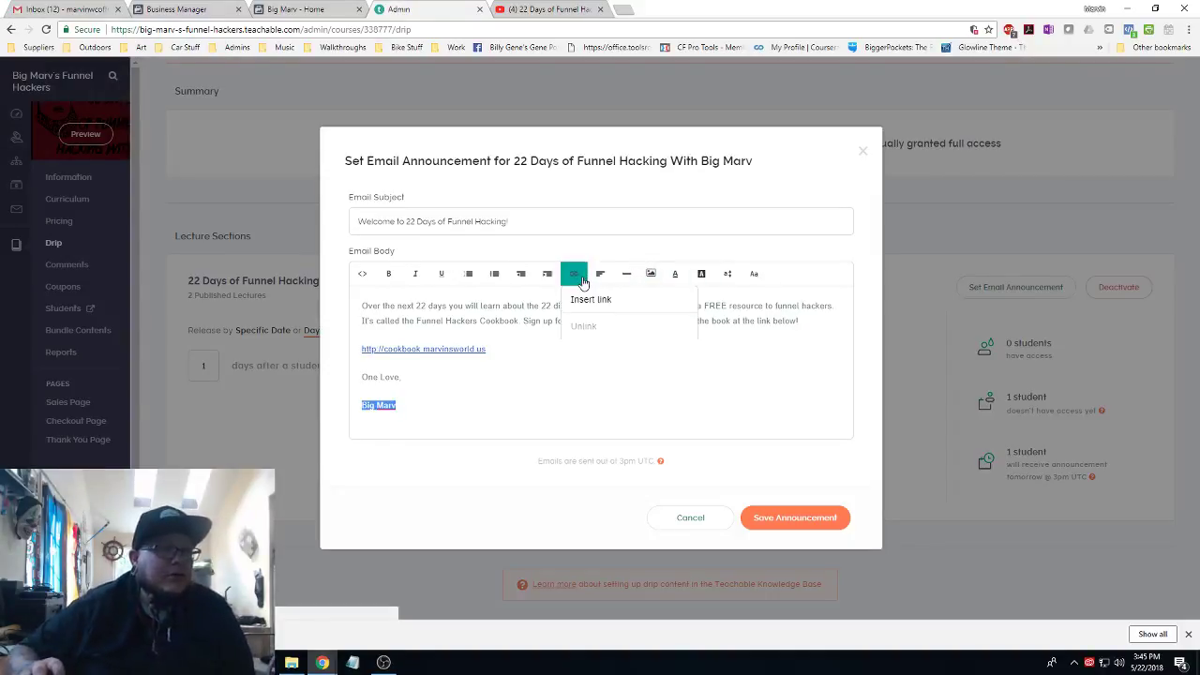
click(580, 300)
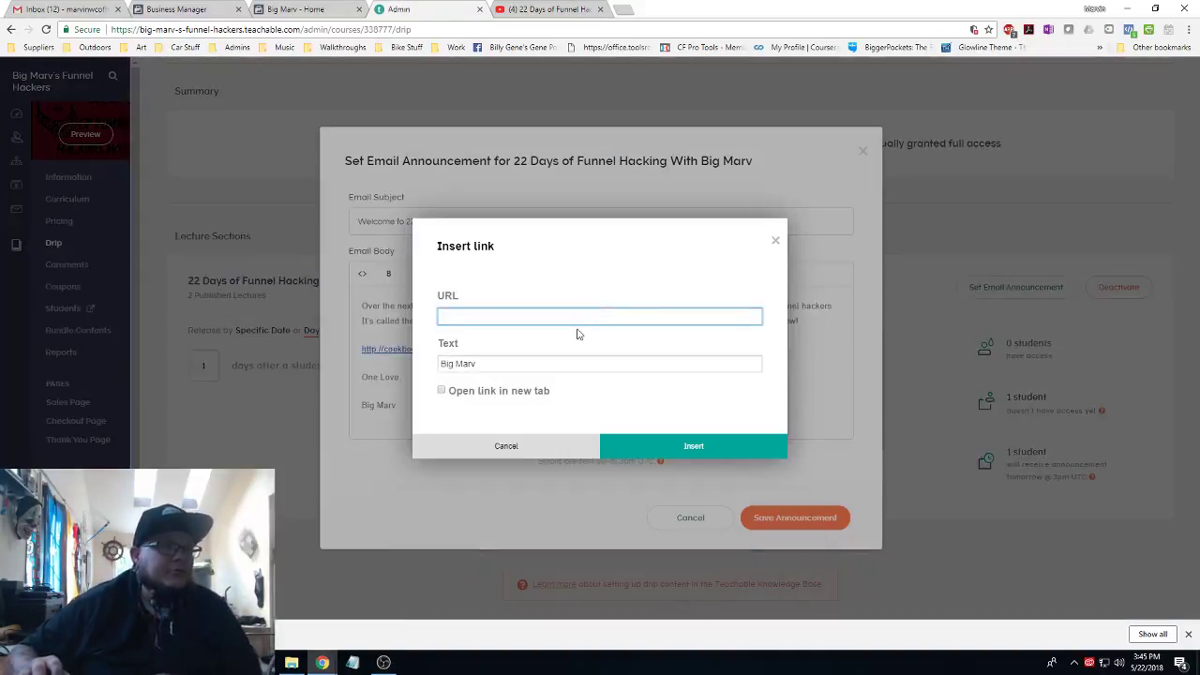
text(http)
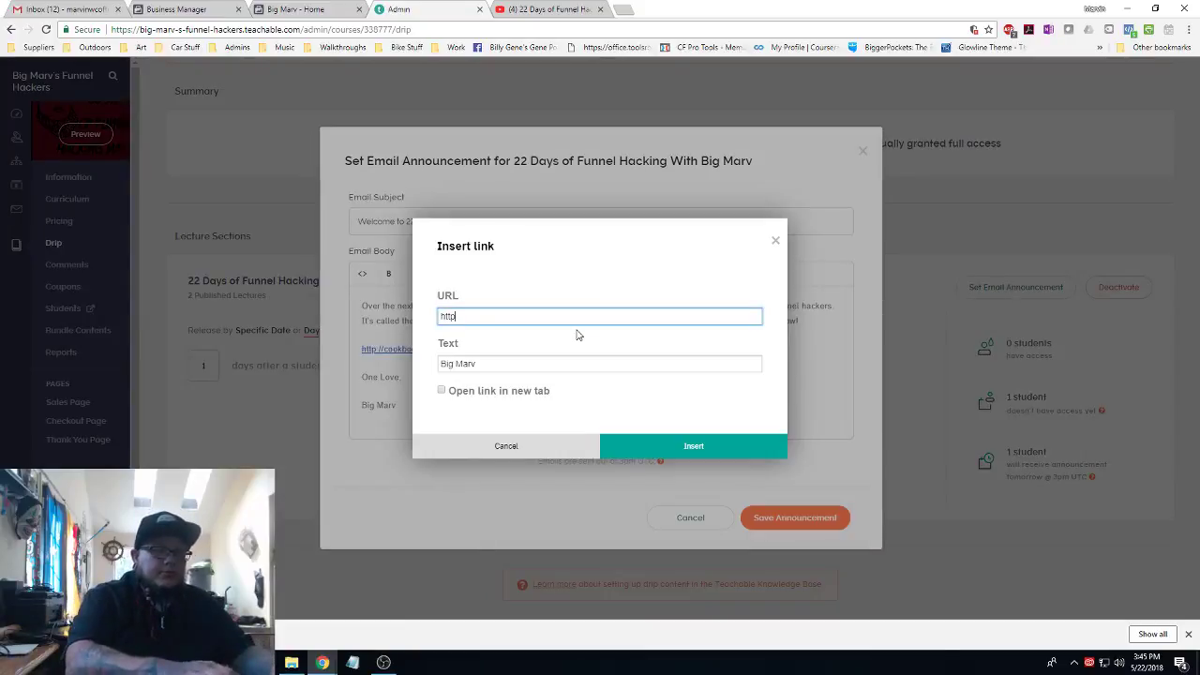
text(://www.face)
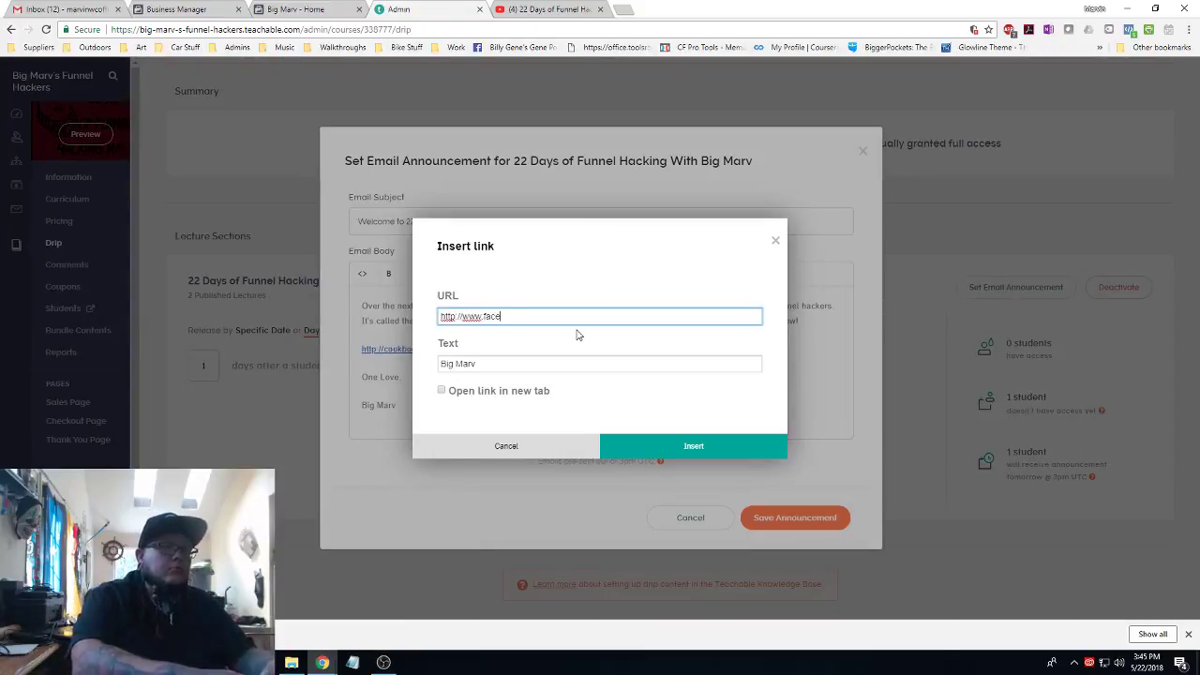
text(book.com/ma)
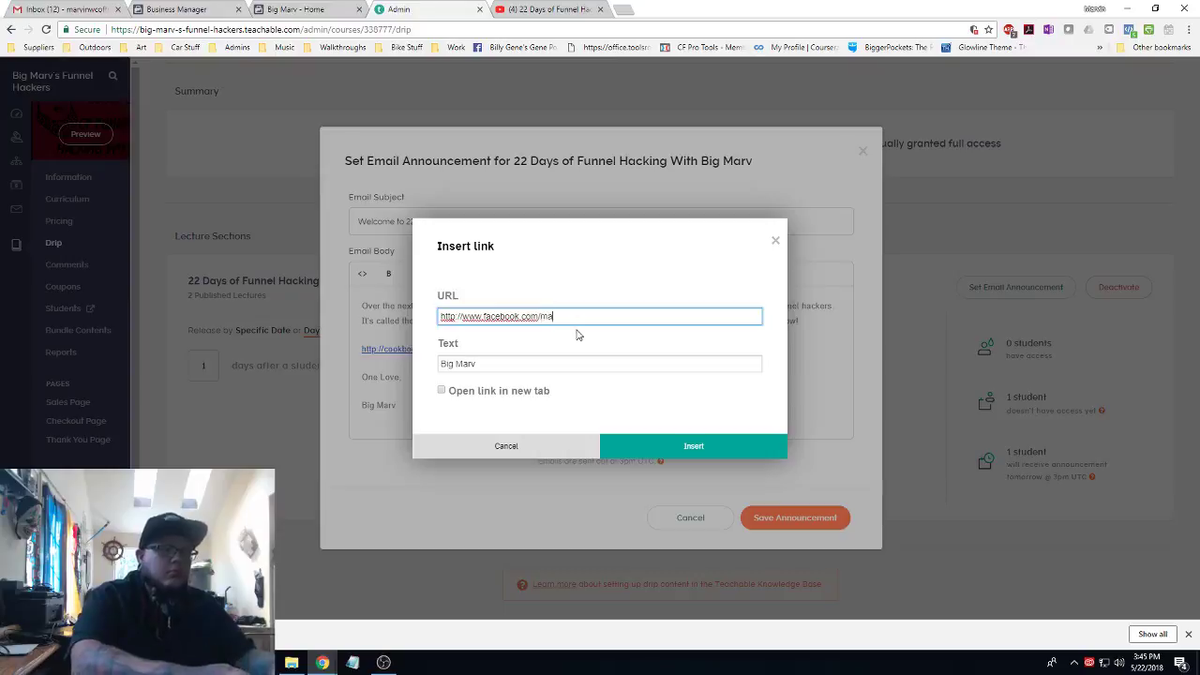
text(rvatnight)
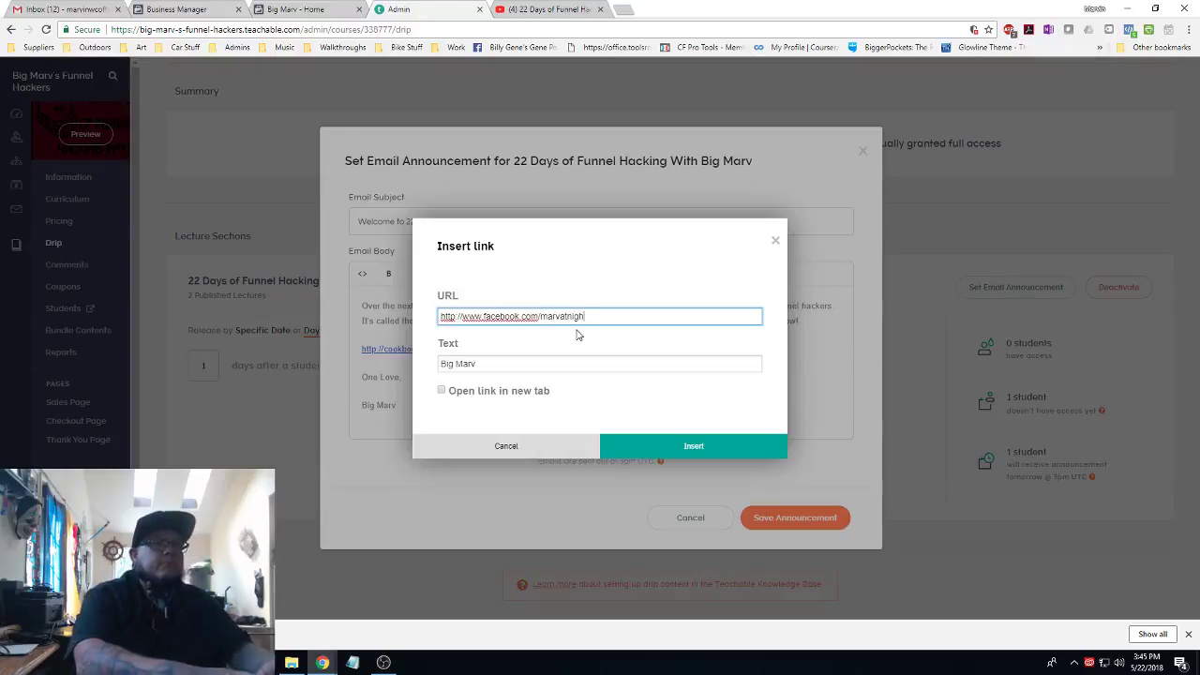
click(446, 393)
click(445, 393)
click(683, 455)
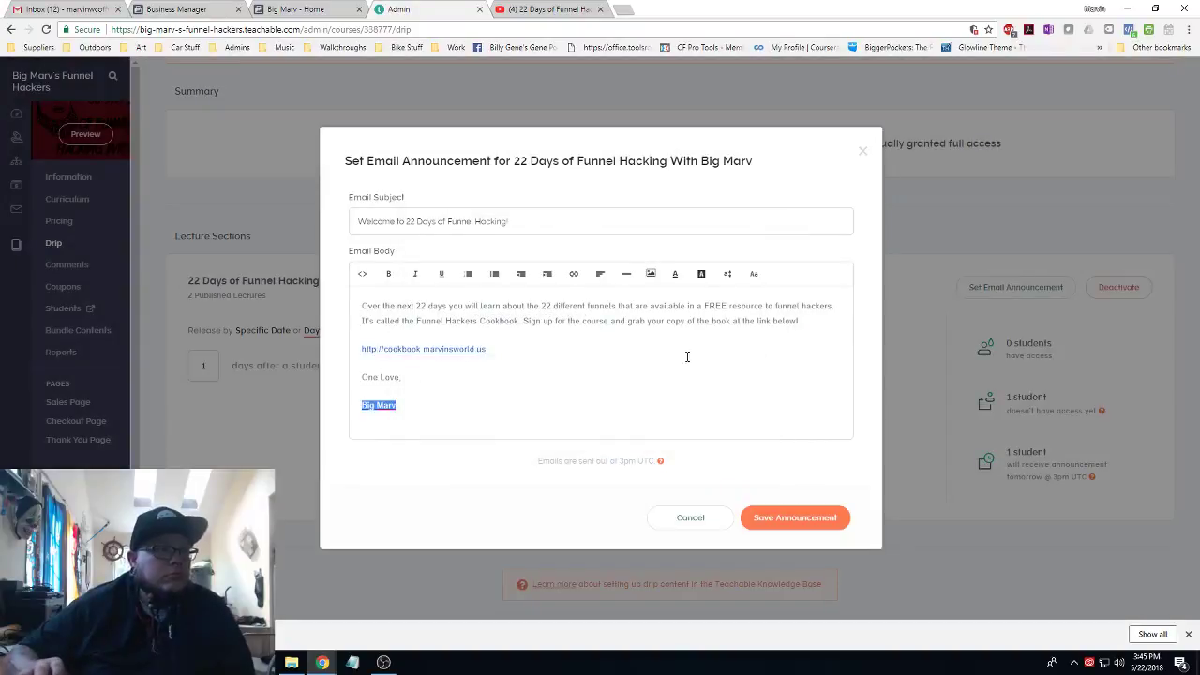
click(813, 519)
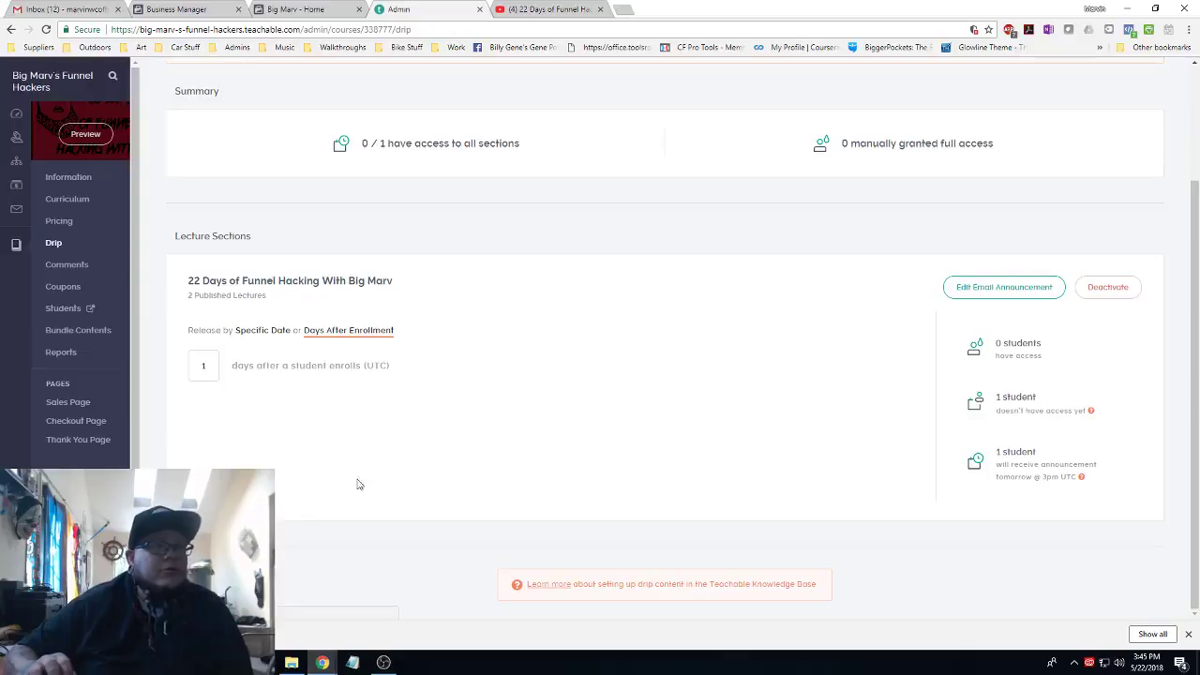
Review the saved Drip page, then switch over to the Gmail inbox
scroll(526, 407, up, 3)
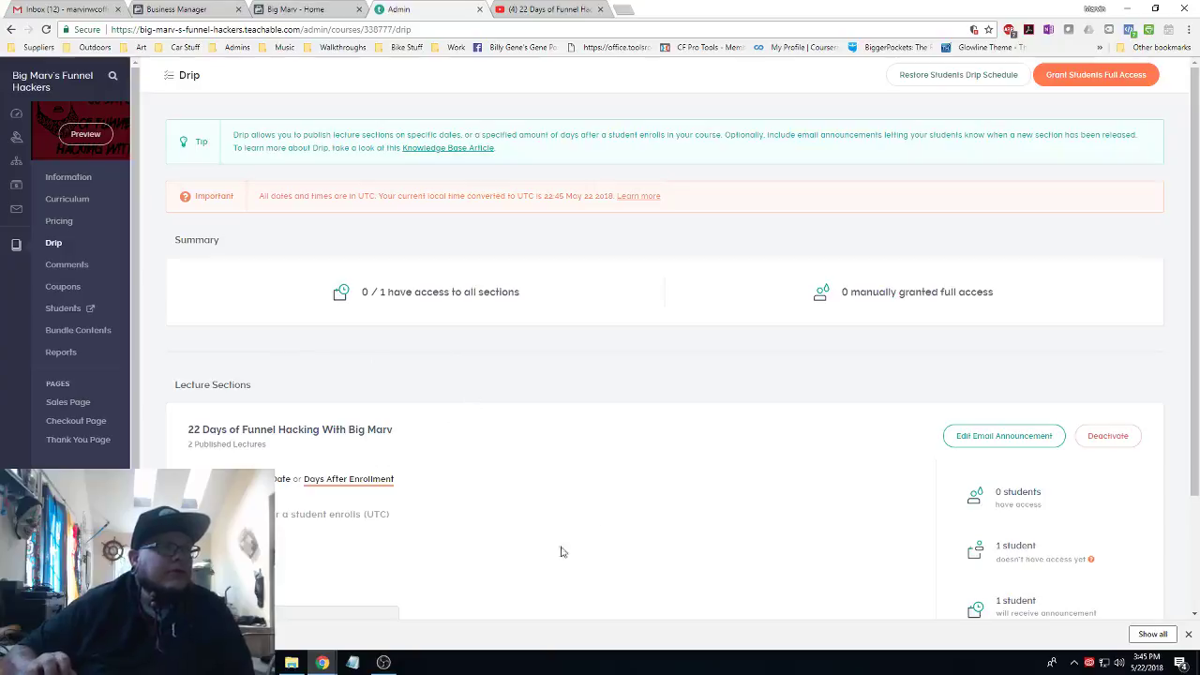
scroll(532, 482, down, 3)
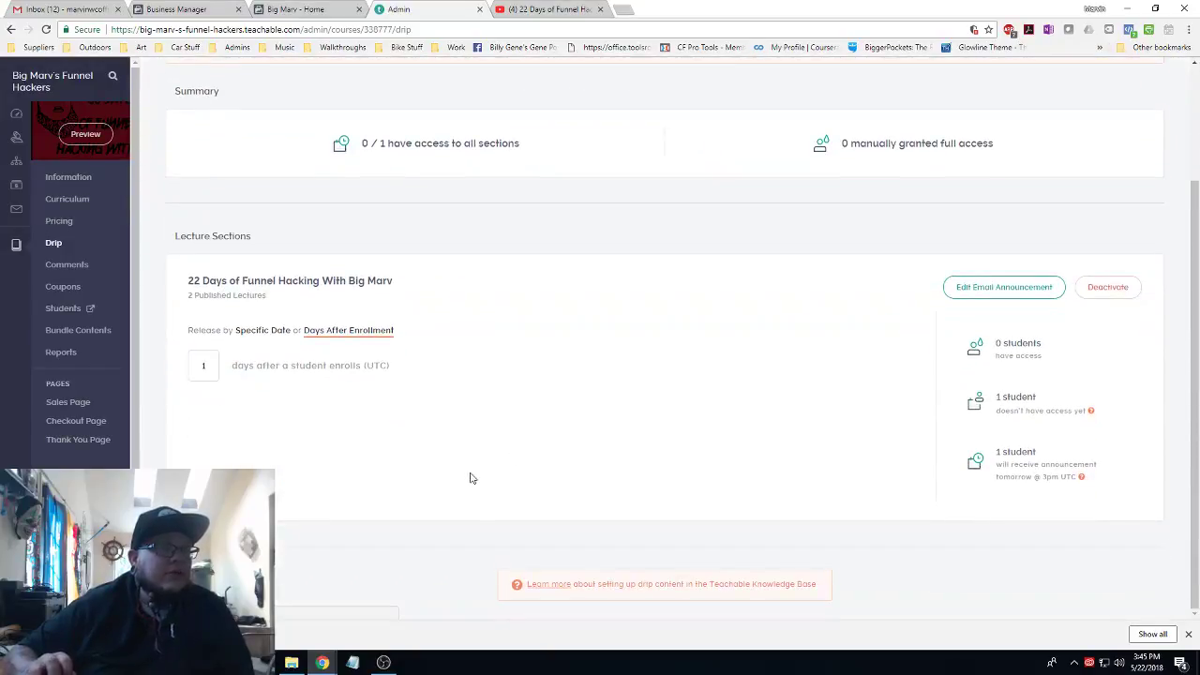
click(64, 9)
scroll(319, 330, down, 3)
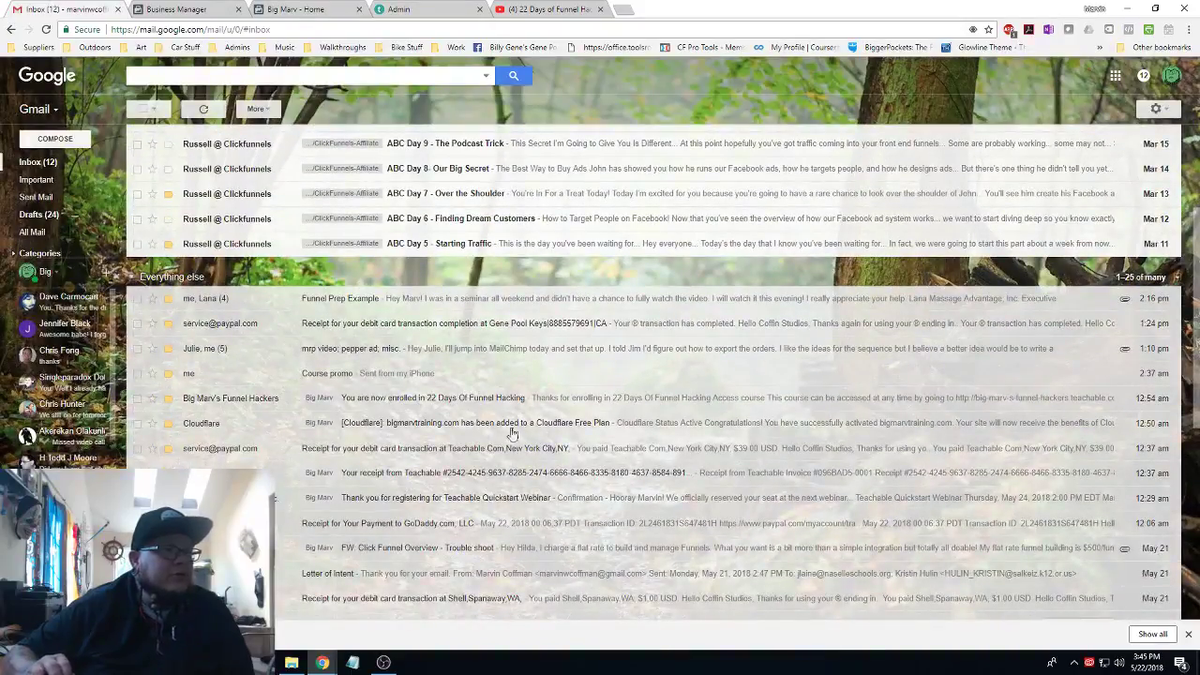
Open the enrollment email's course link to confirm lectures unlock in 1 day, then return to Drip settings
click(500, 399)
scroll(334, 342, down, 5)
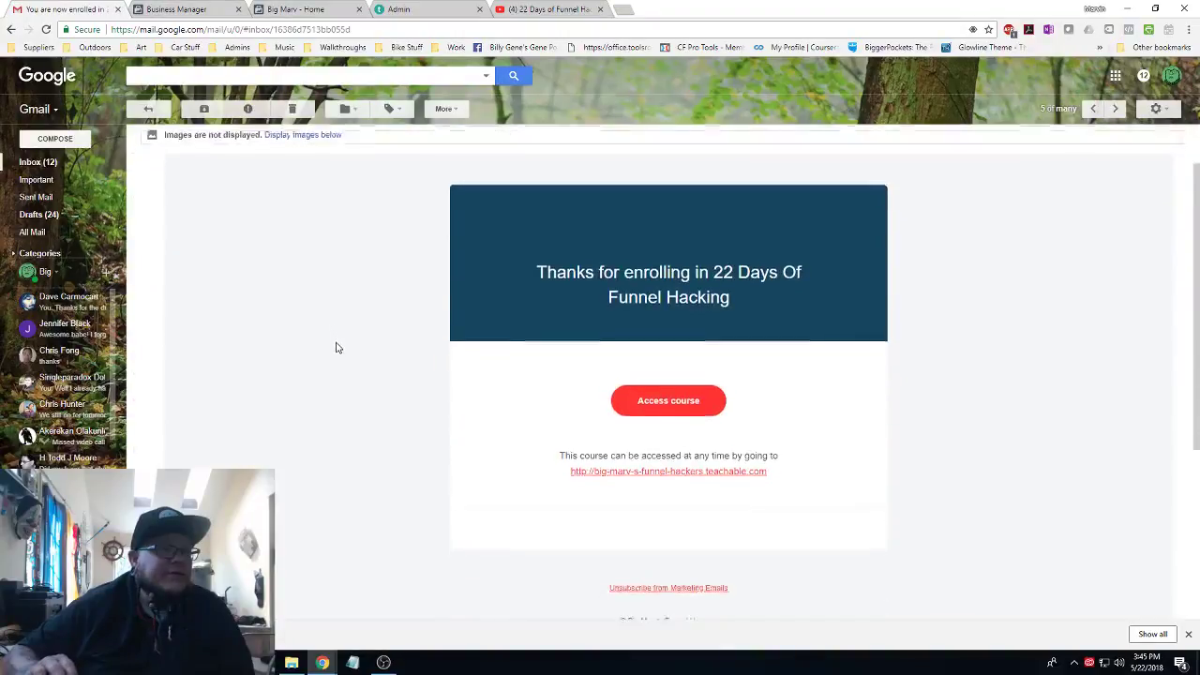
scroll(582, 367, up, 3)
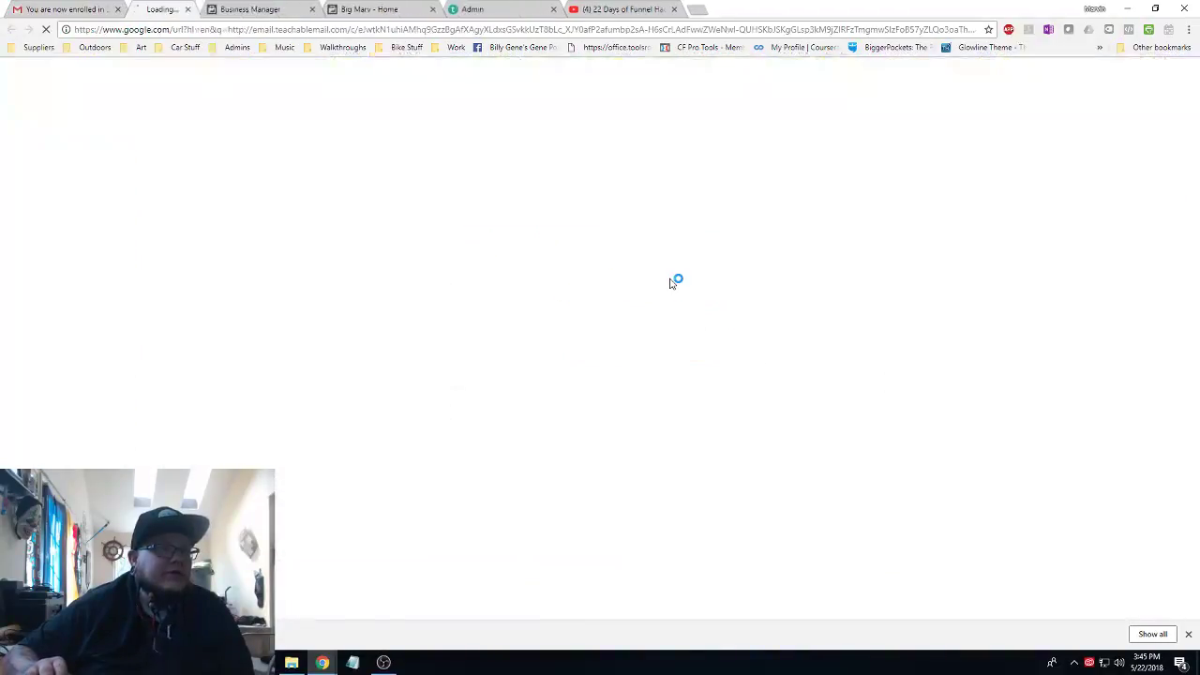
click(672, 281)
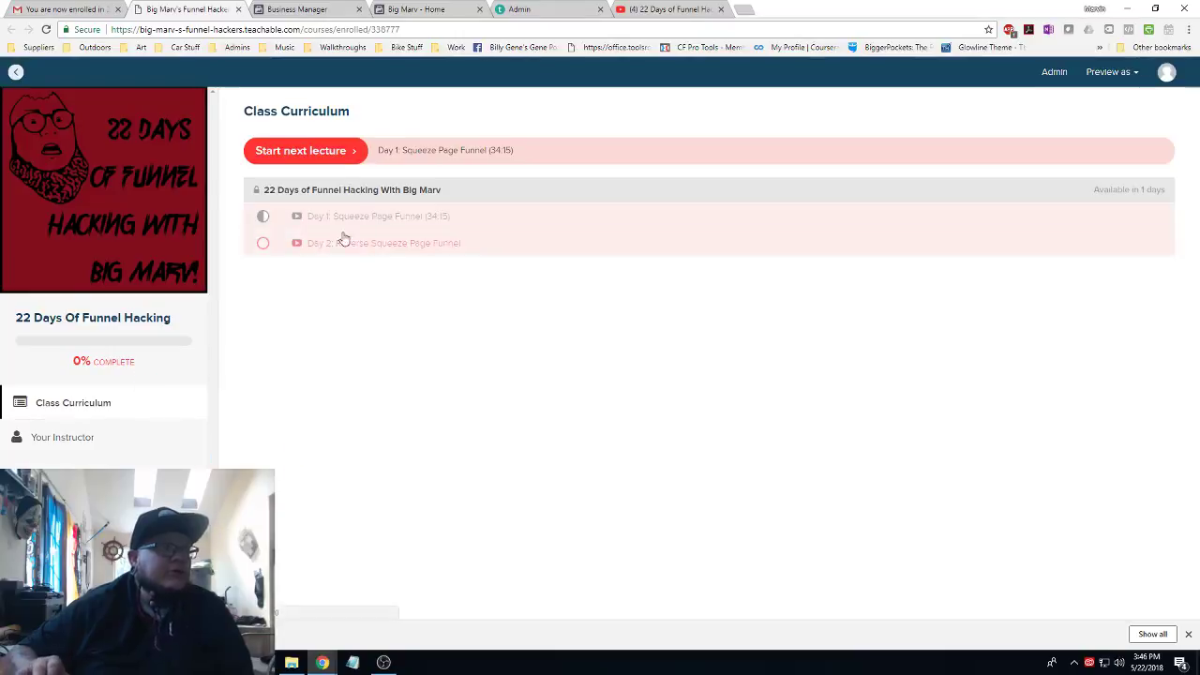
click(238, 10)
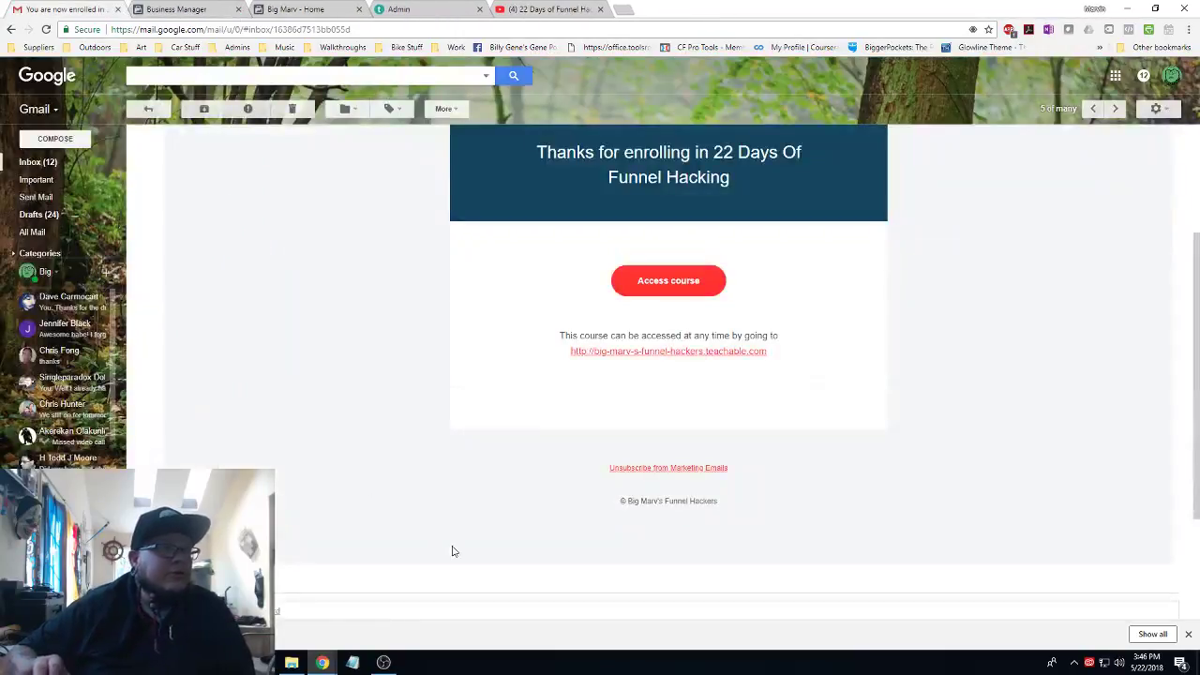
scroll(540, 455, up, 3)
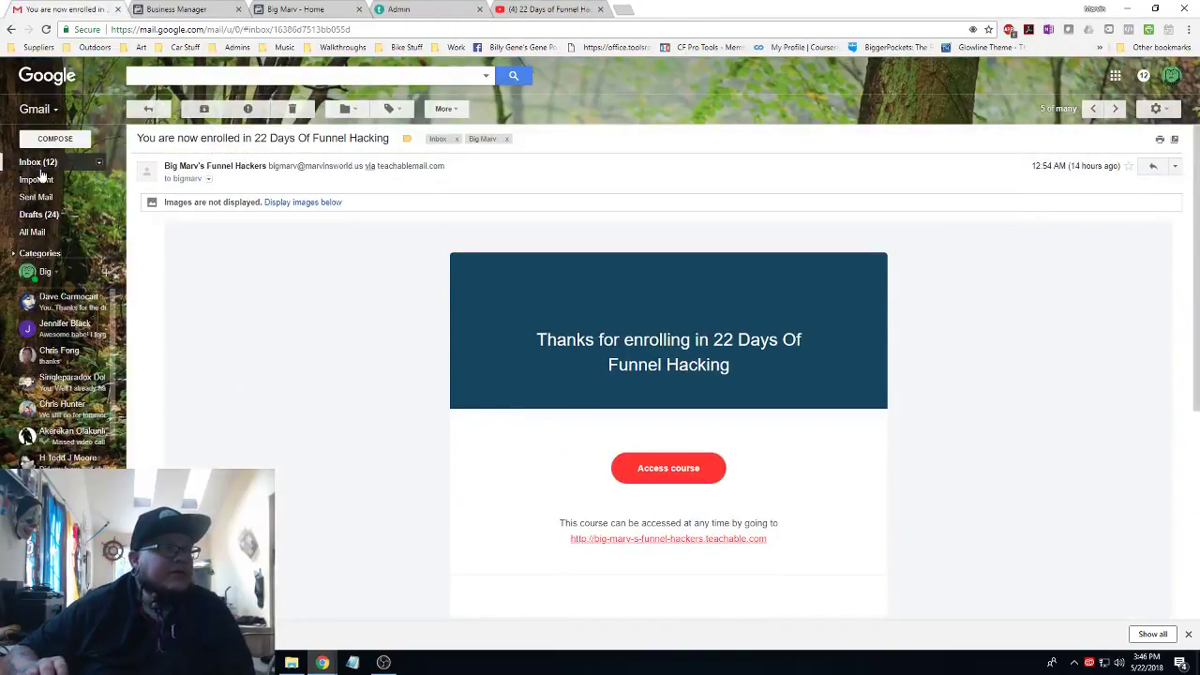
click(410, 10)
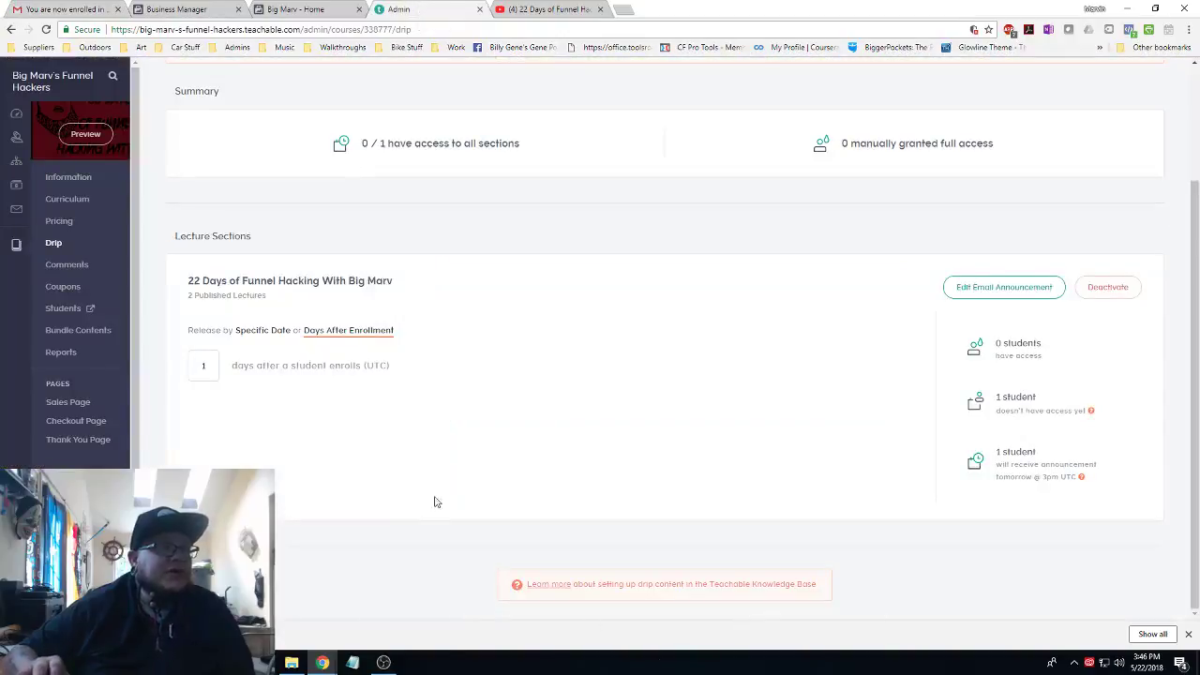
View the single student enrolled in 22 Days Of Funnel Hacking, via the empty Coupons page
click(64, 286)
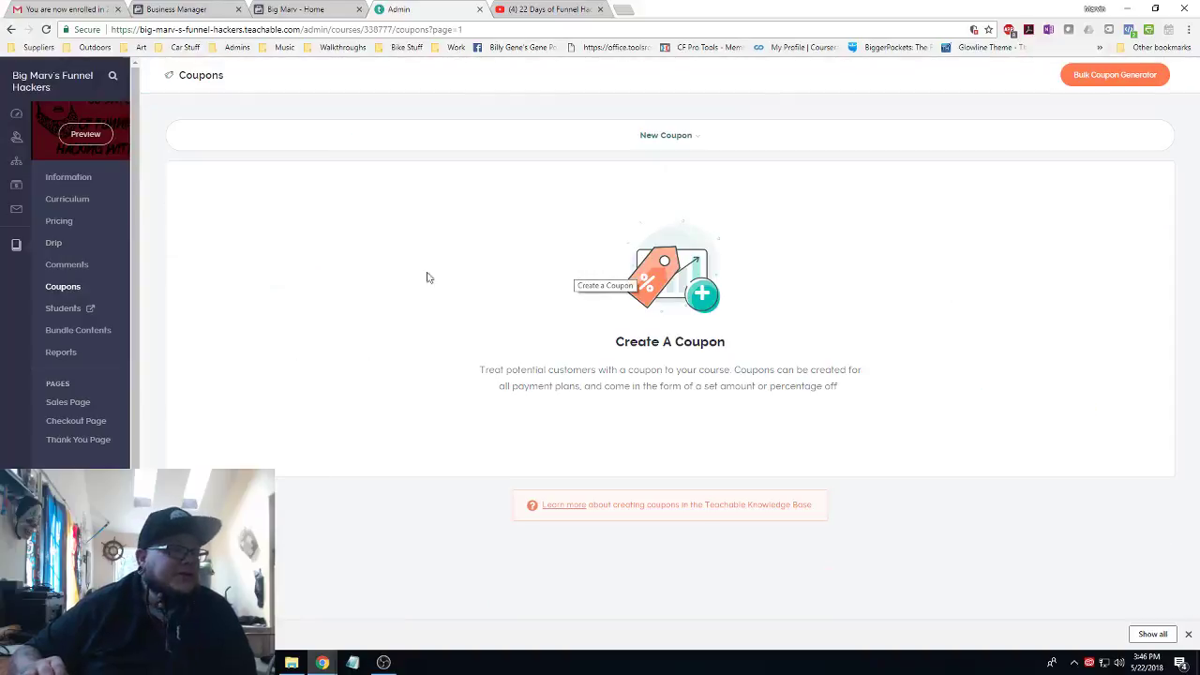
click(63, 309)
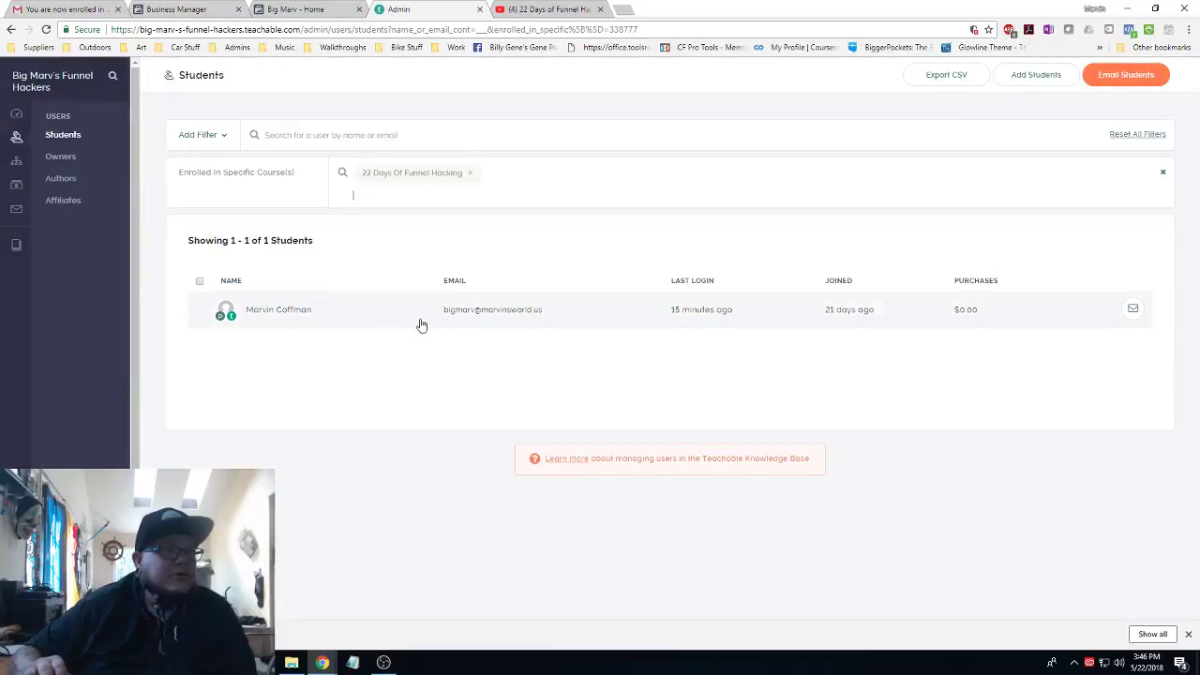
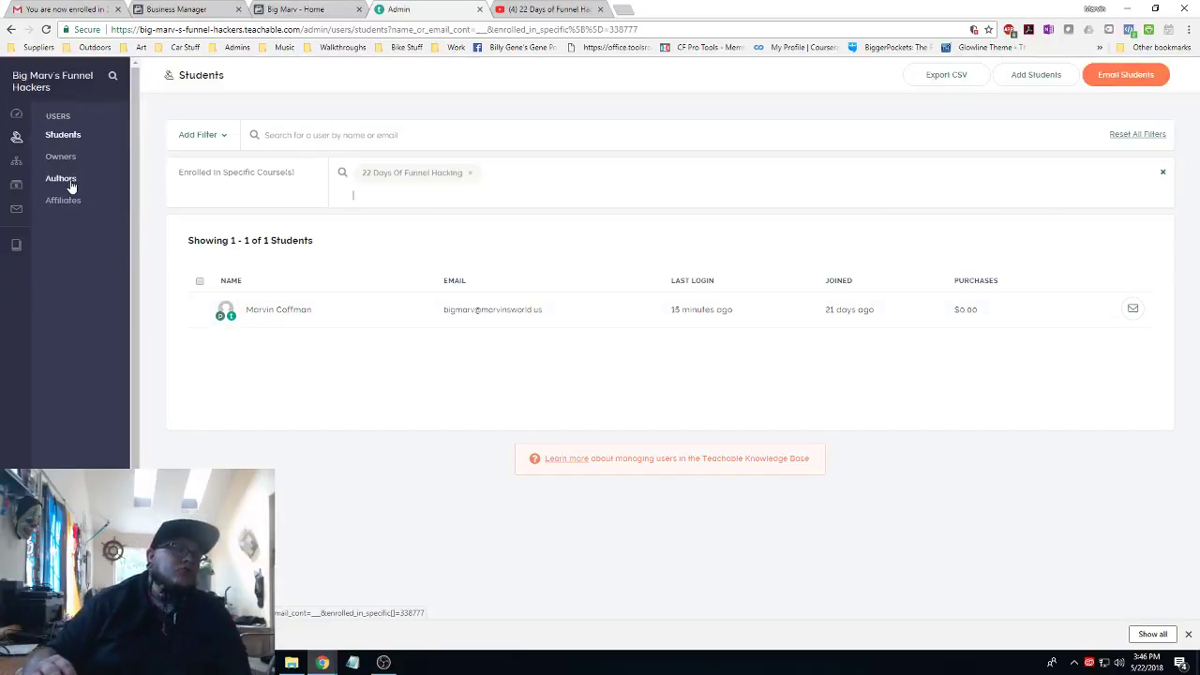
Go to Site > Theme and review the logo, background and font settings
click(15, 170)
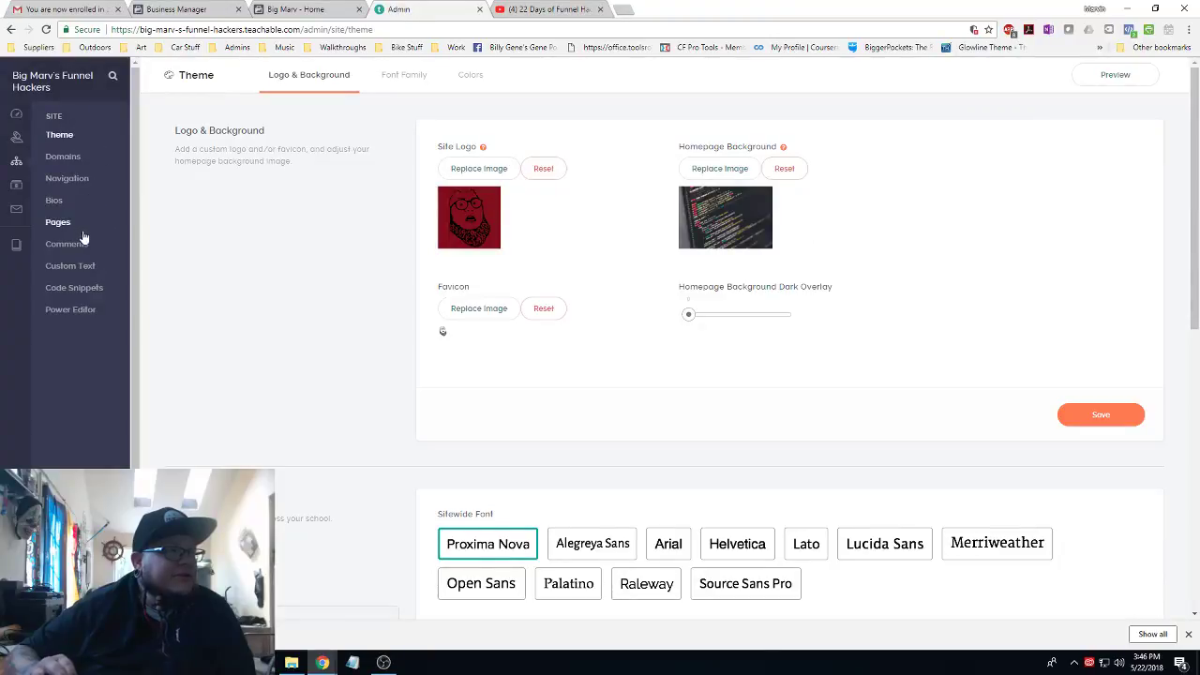
scroll(375, 330, down, 3)
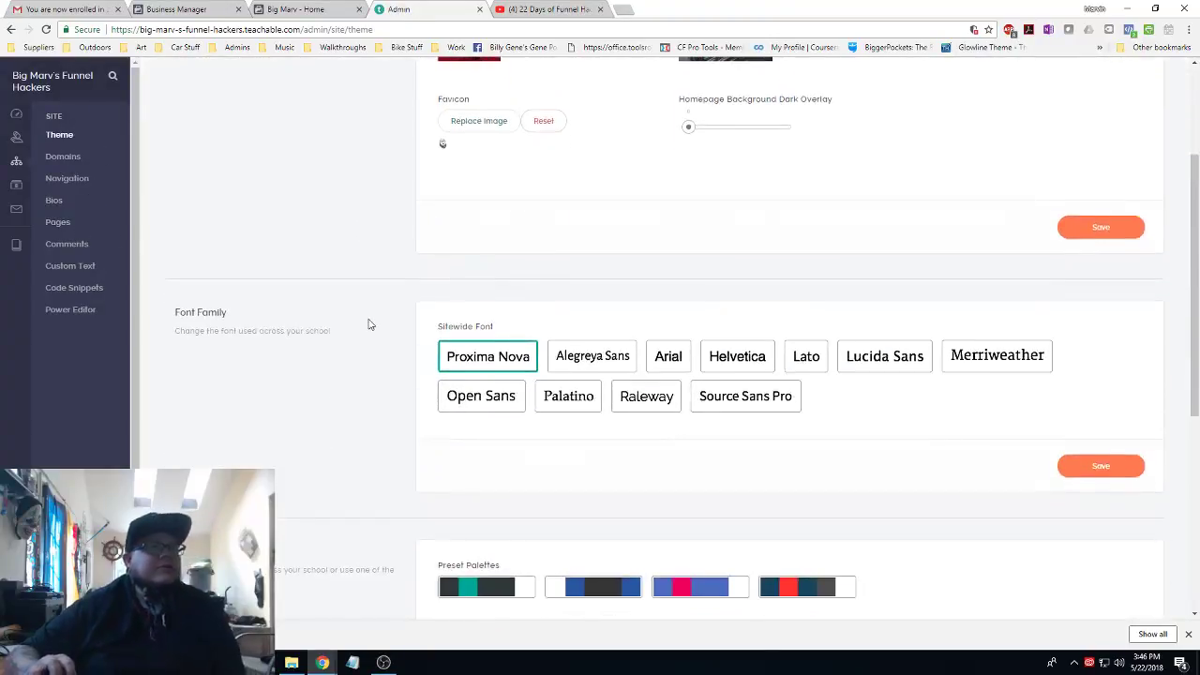
scroll(375, 330, up, 3)
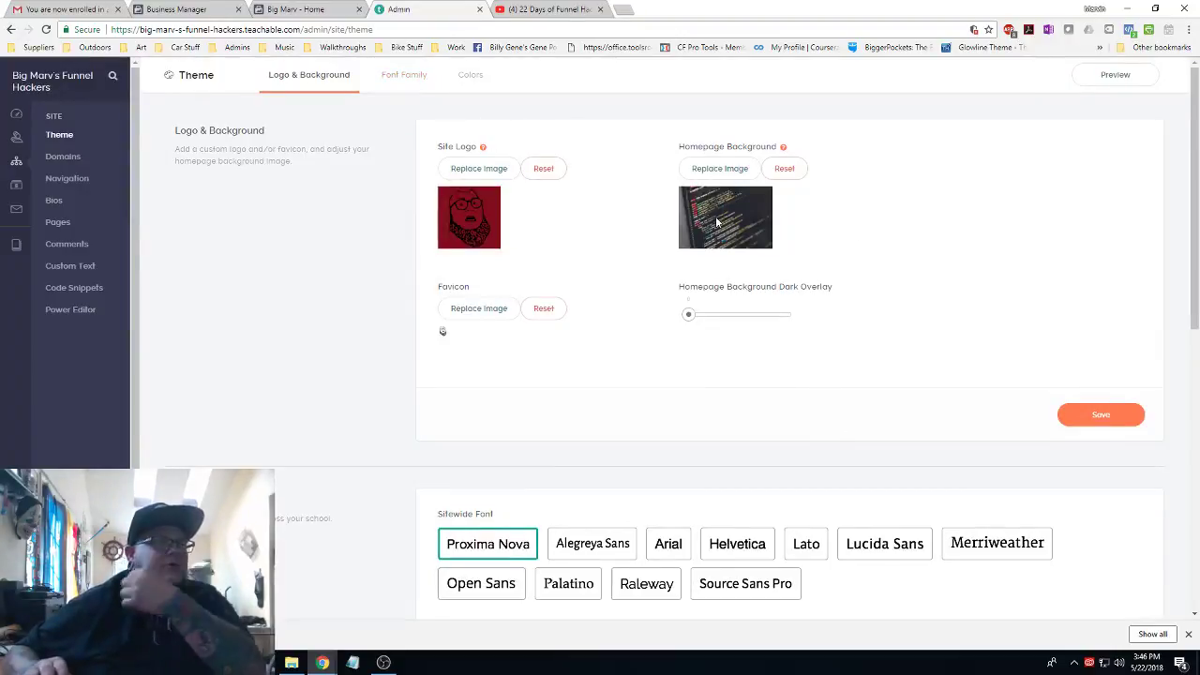
Load bigmarvtraining.com in a new browser tab
click(625, 9)
text(big)
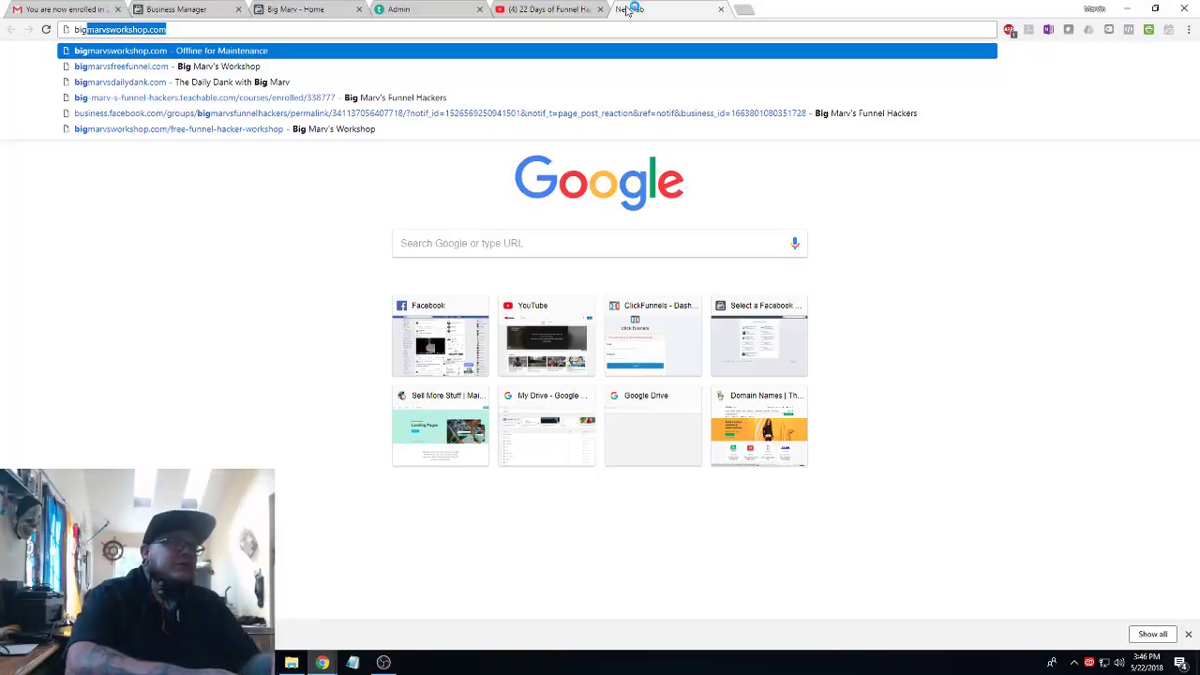
text(marvt)
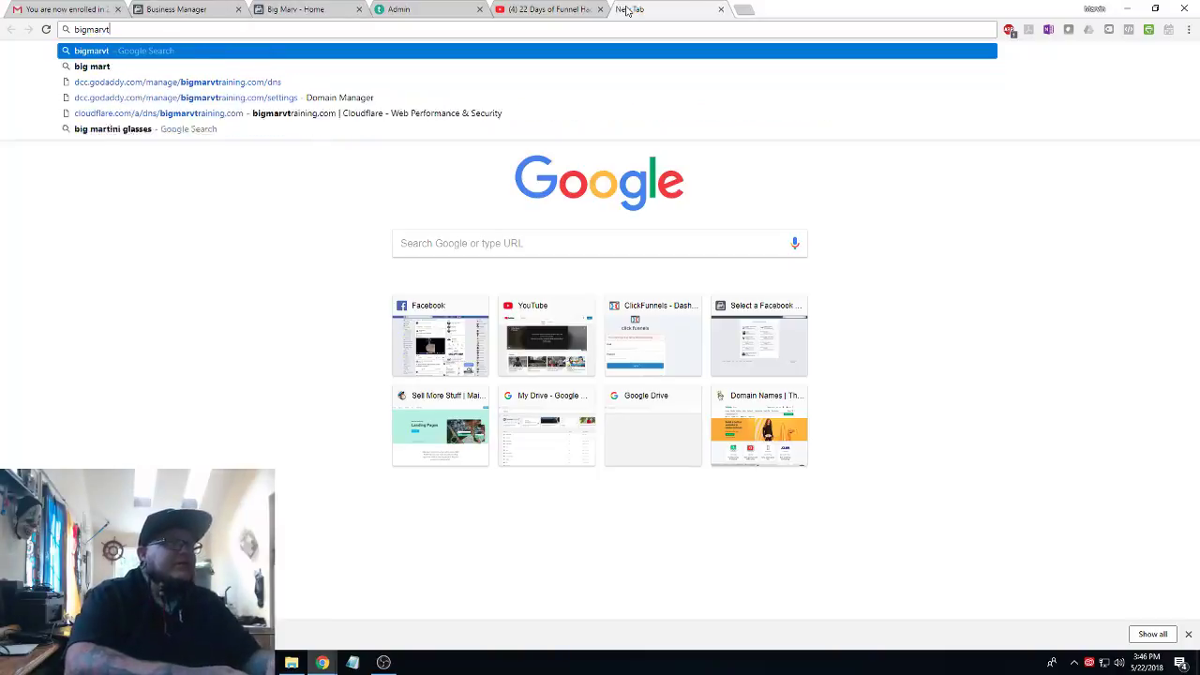
text(raining.com)
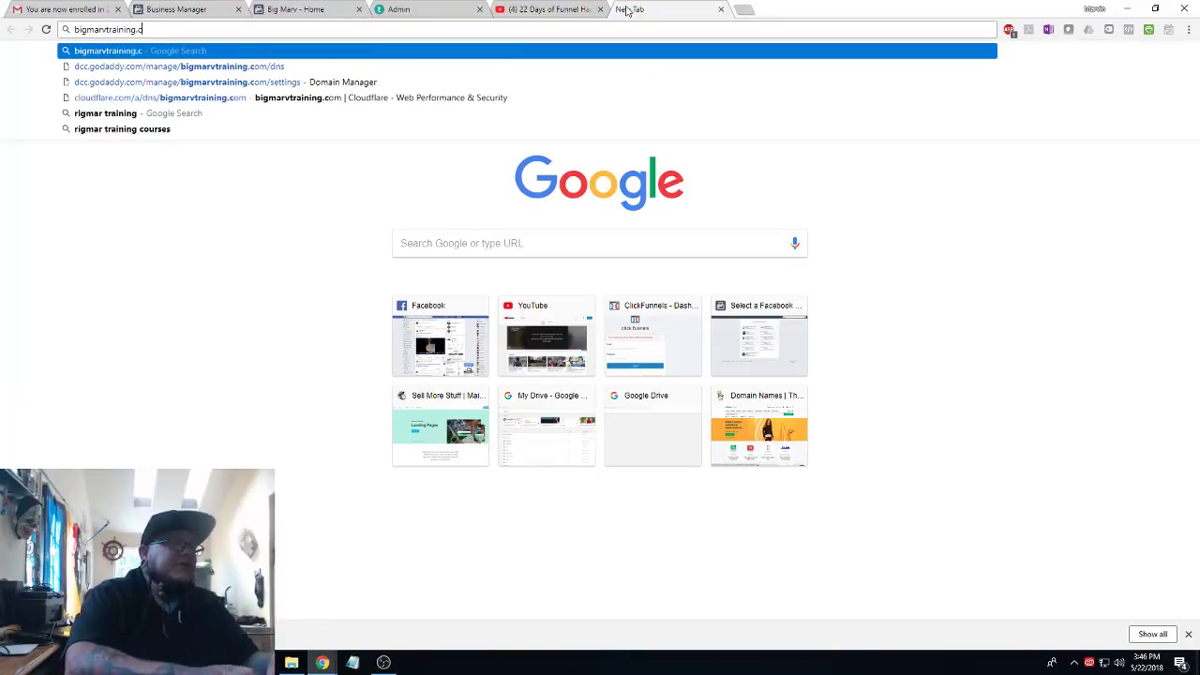
key(Return)
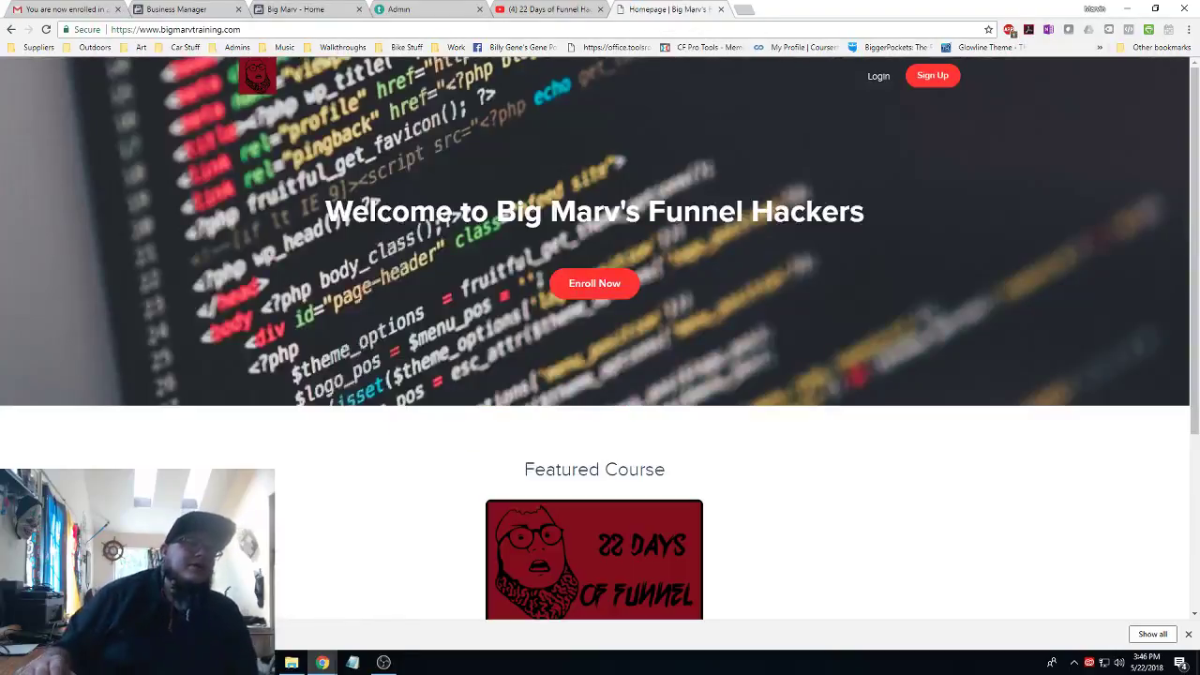
Scroll through the live school homepage, then start another blank tab
scroll(795, 246, down, 1)
scroll(795, 246, down, 1)
scroll(795, 233, up, 1)
scroll(828, 233, down, 2)
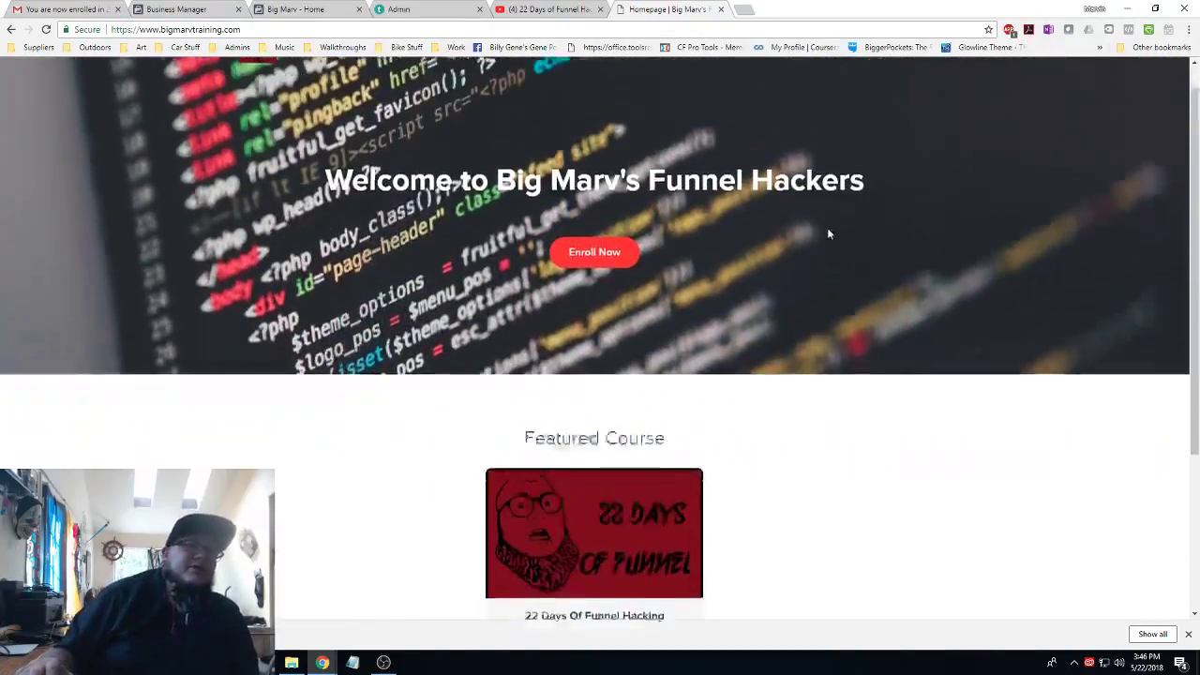
scroll(831, 233, down, 1)
scroll(830, 234, up, 3)
scroll(831, 234, down, 3)
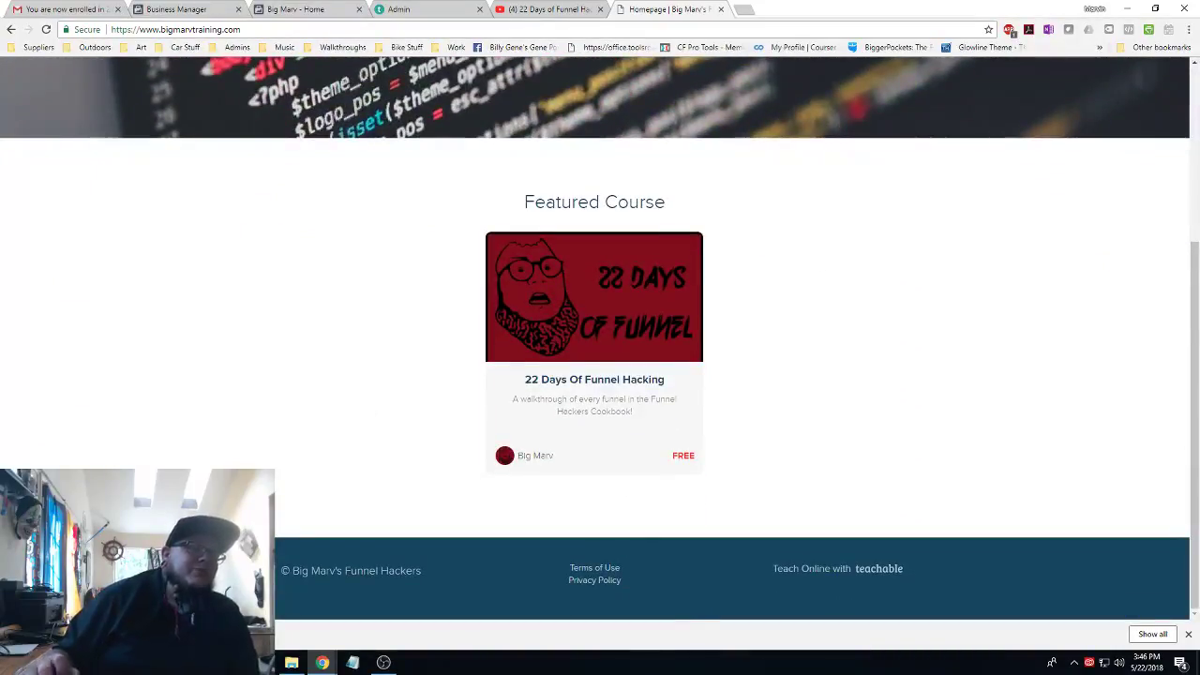
scroll(775, 281, up, 3)
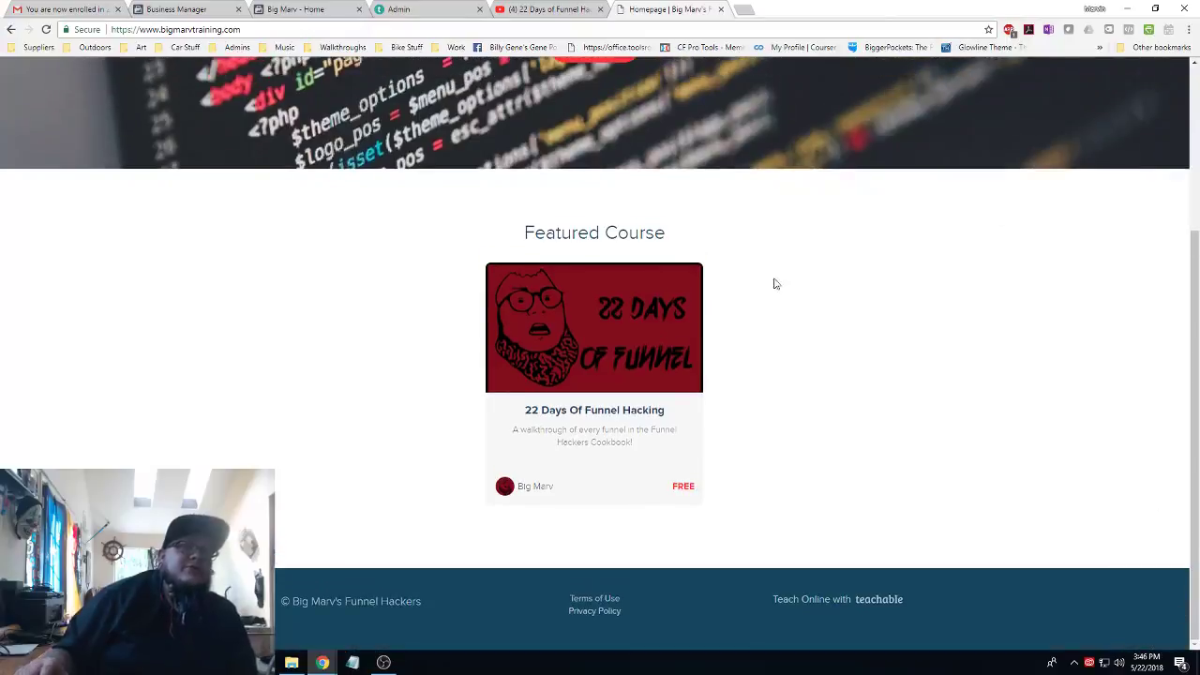
scroll(587, 428, down, 3)
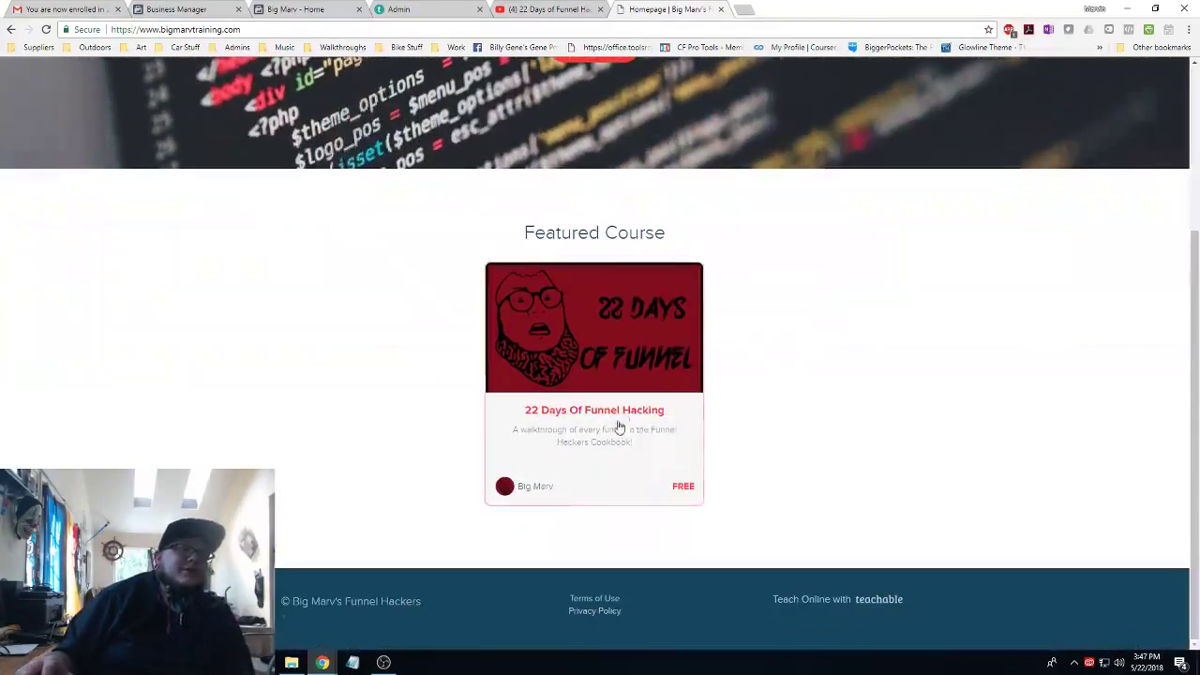
click(736, 10)
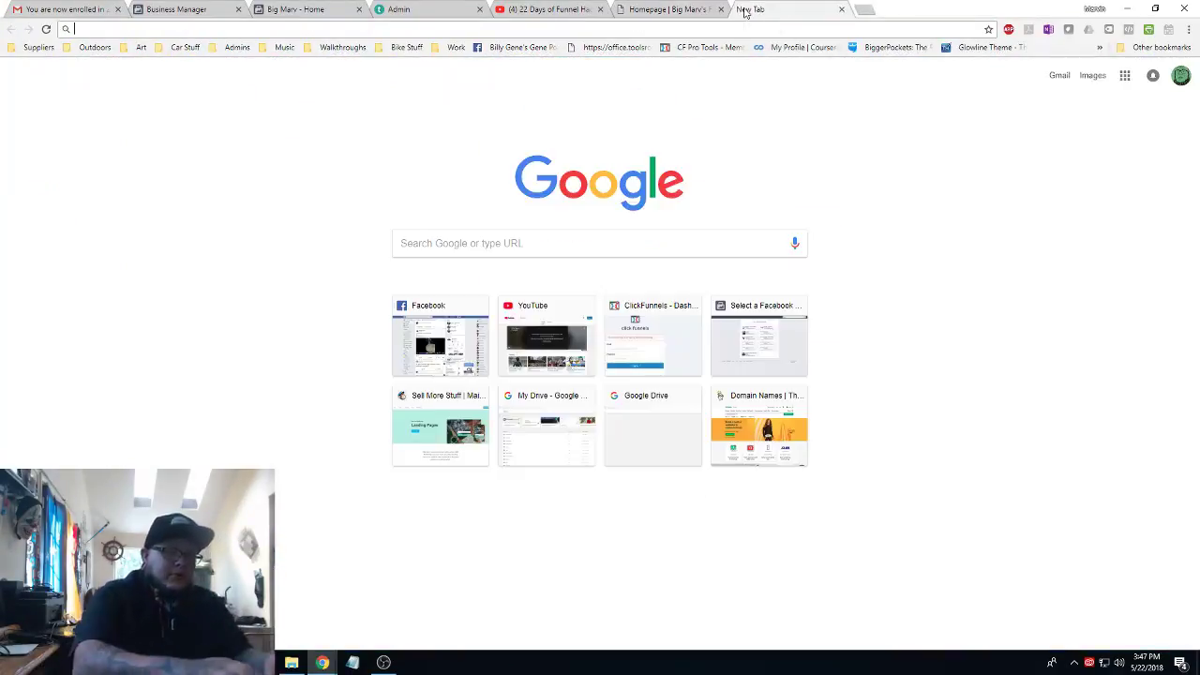
Load marvinsworld.us and scroll down to its blog and bio footer
text(marvin)
key(Return)
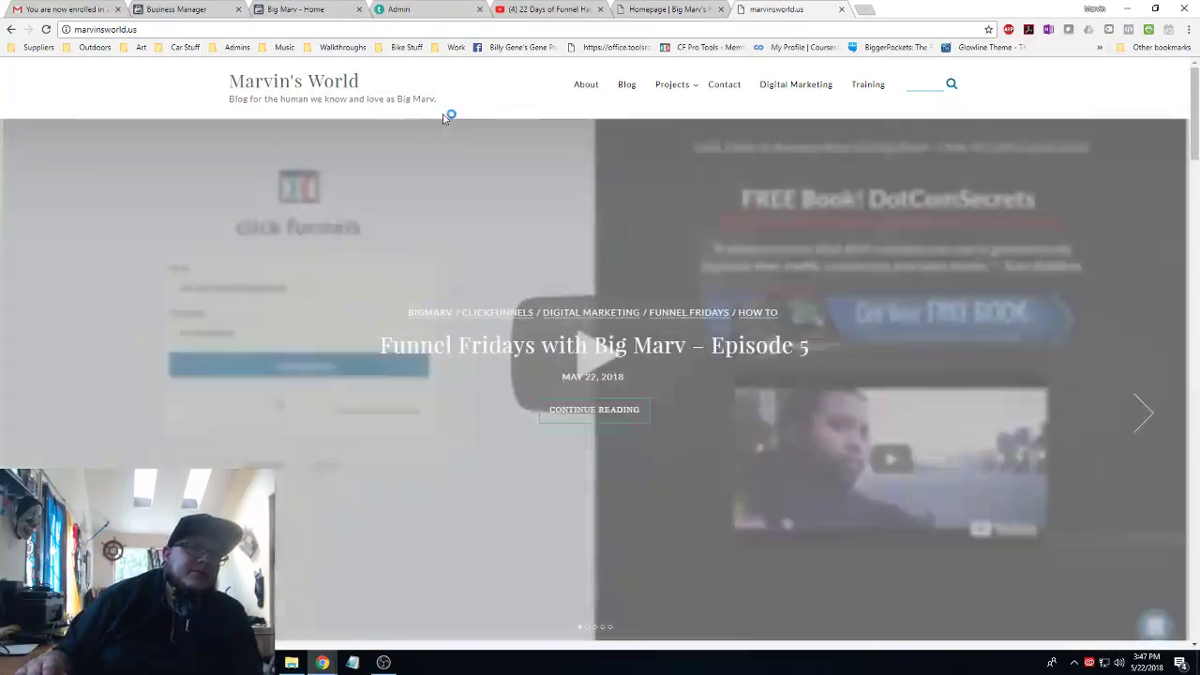
scroll(500, 462, down, 15)
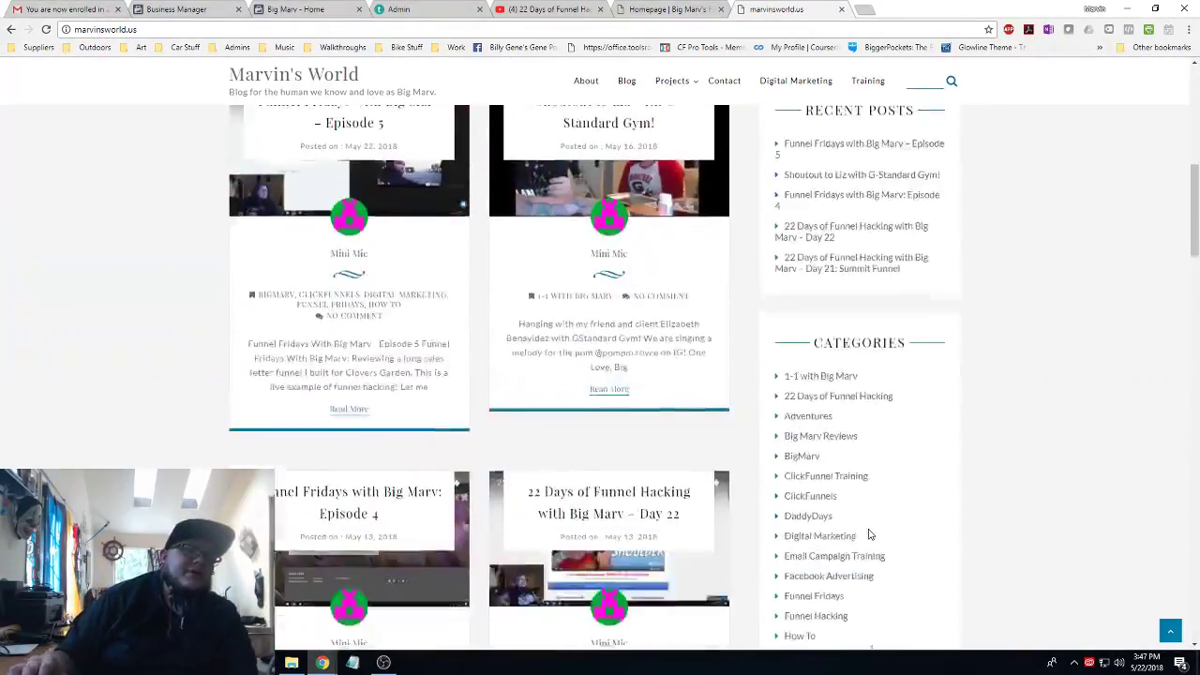
scroll(500, 463, down, 15)
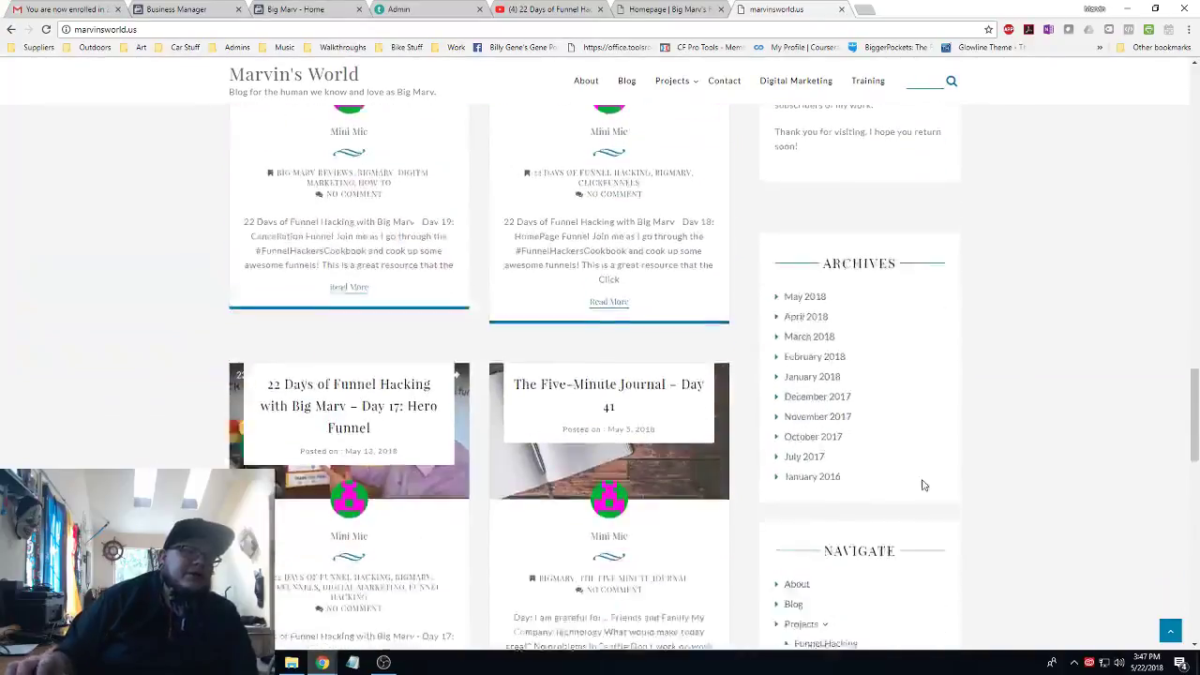
scroll(899, 470, down, 2)
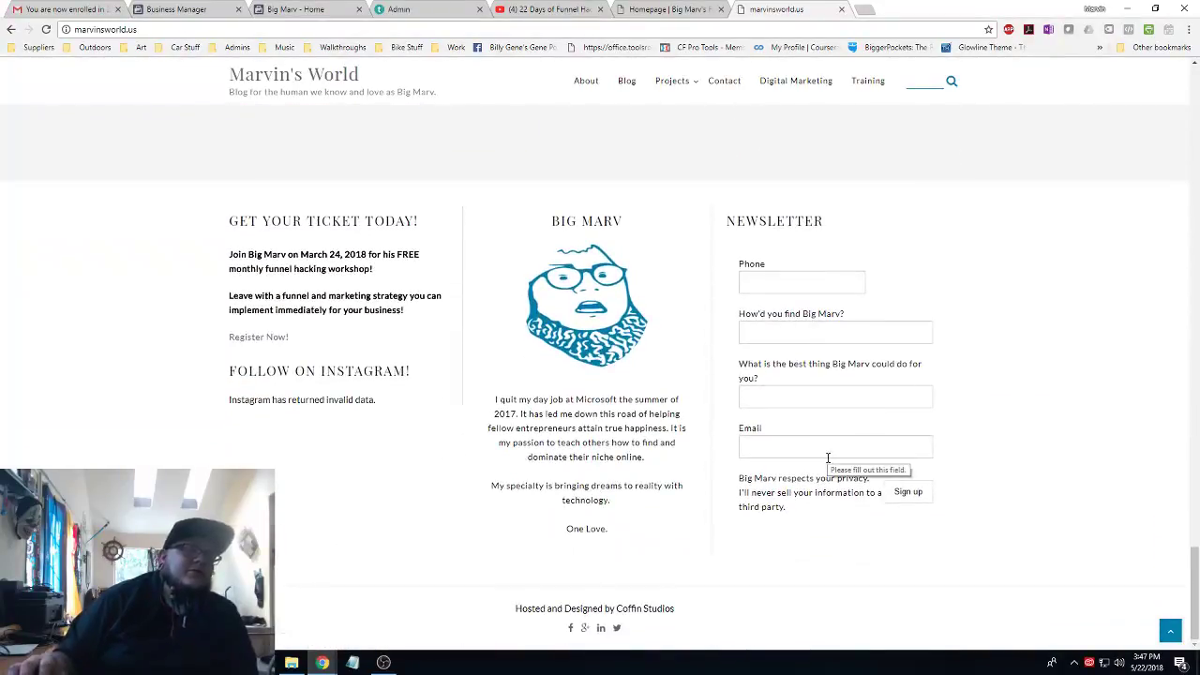
scroll(752, 269, up, 3)
Switch back to the live school site, then to the YouTube video tab
key(ctrl+Page_Up)
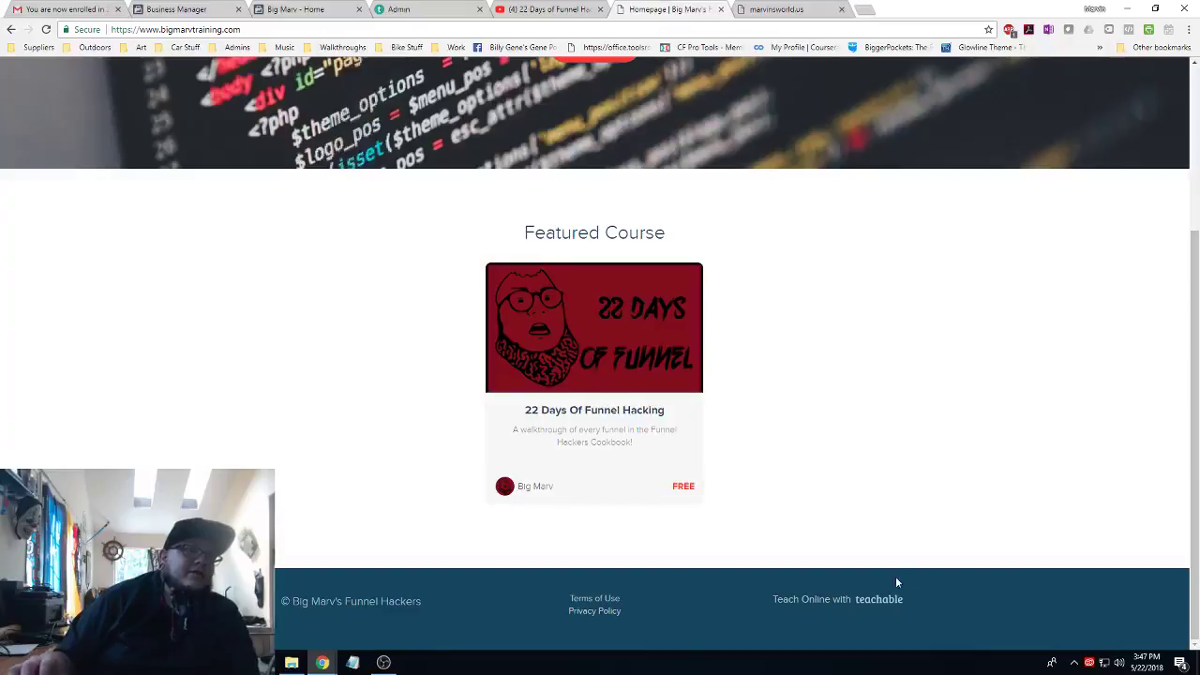
scroll(626, 584, up, 1)
scroll(627, 584, up, 3)
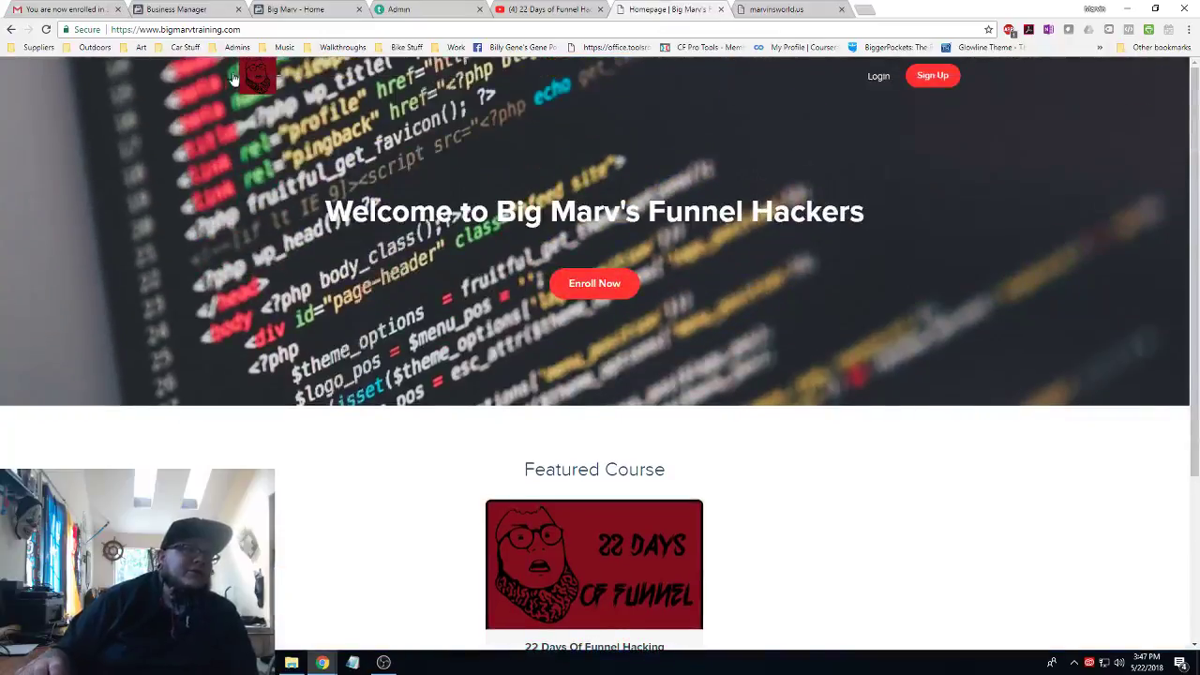
click(557, 8)
scroll(460, 429, up, 1)
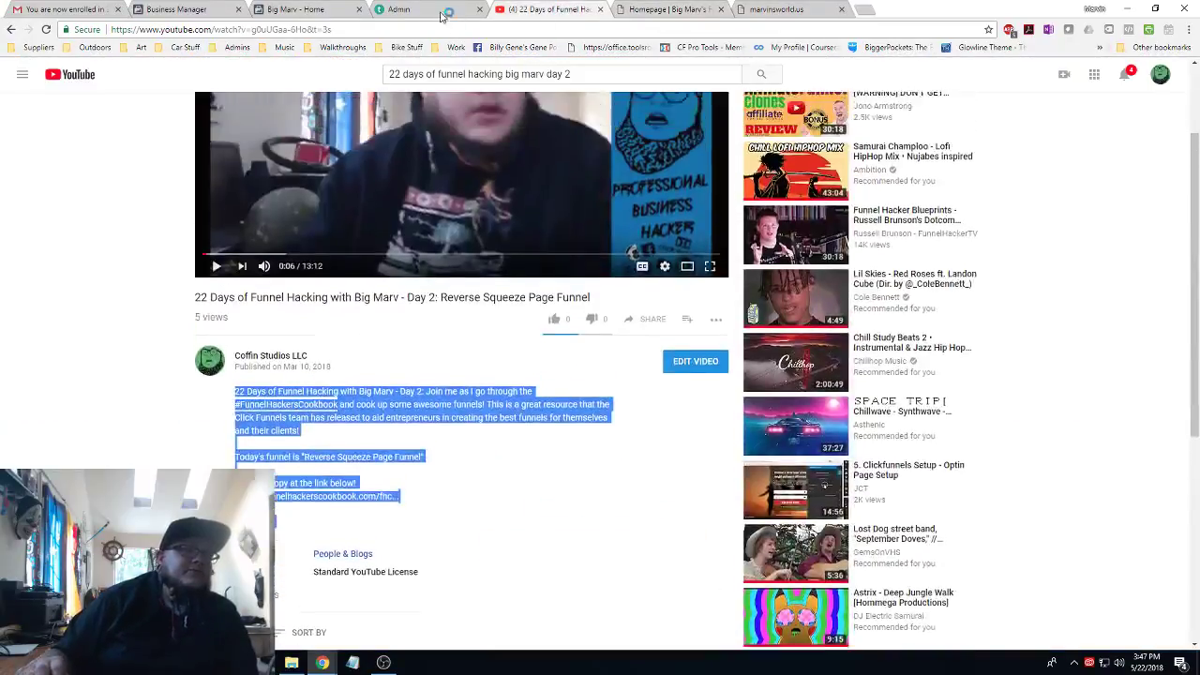
Browse the Teachable author bios, dashboard, theme and domains, ending at the site Pages list
click(426, 8)
scroll(85, 309, down, 1)
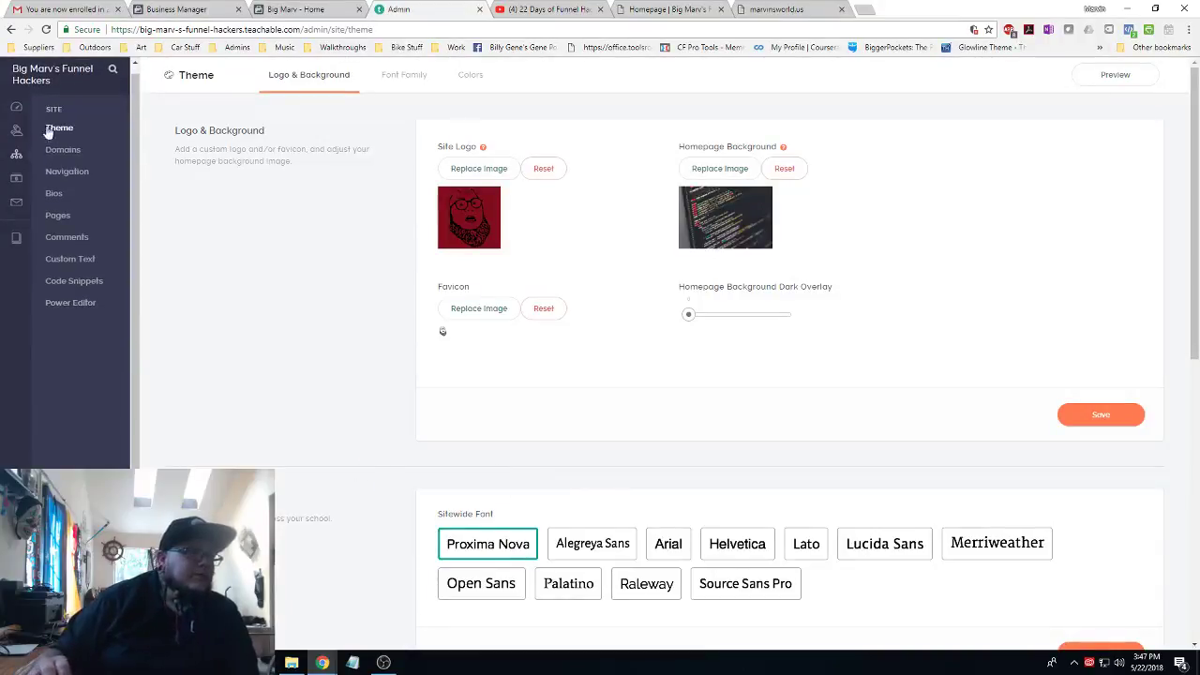
click(54, 194)
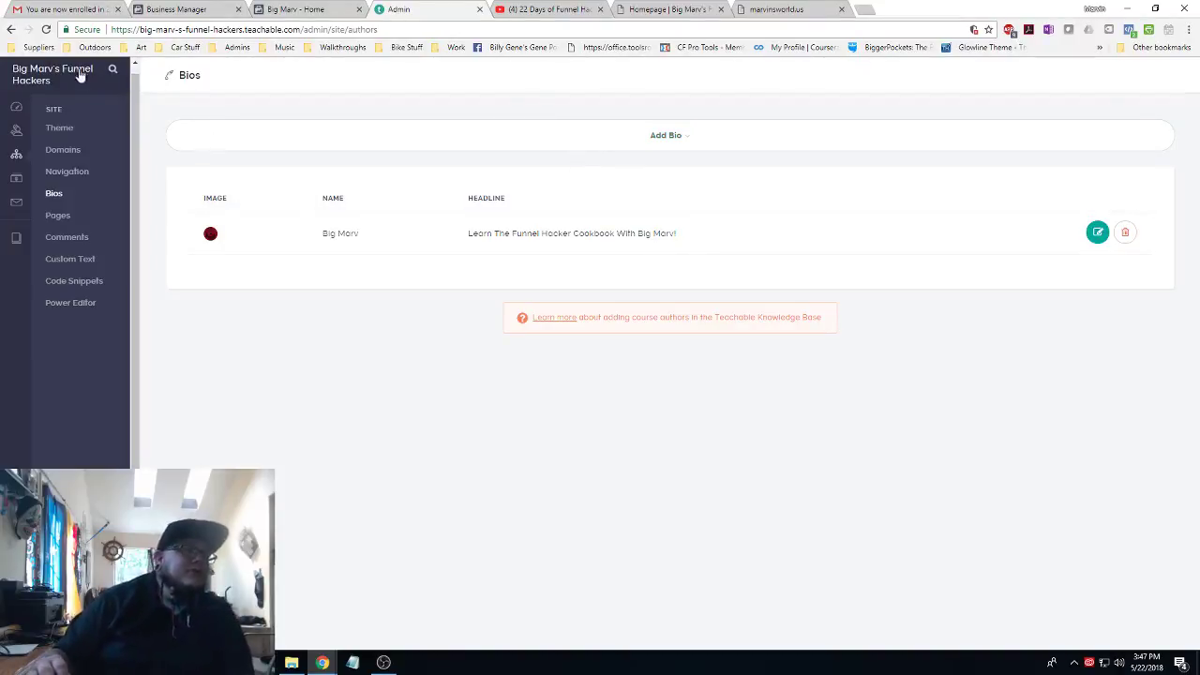
click(16, 108)
scroll(511, 414, down, 1)
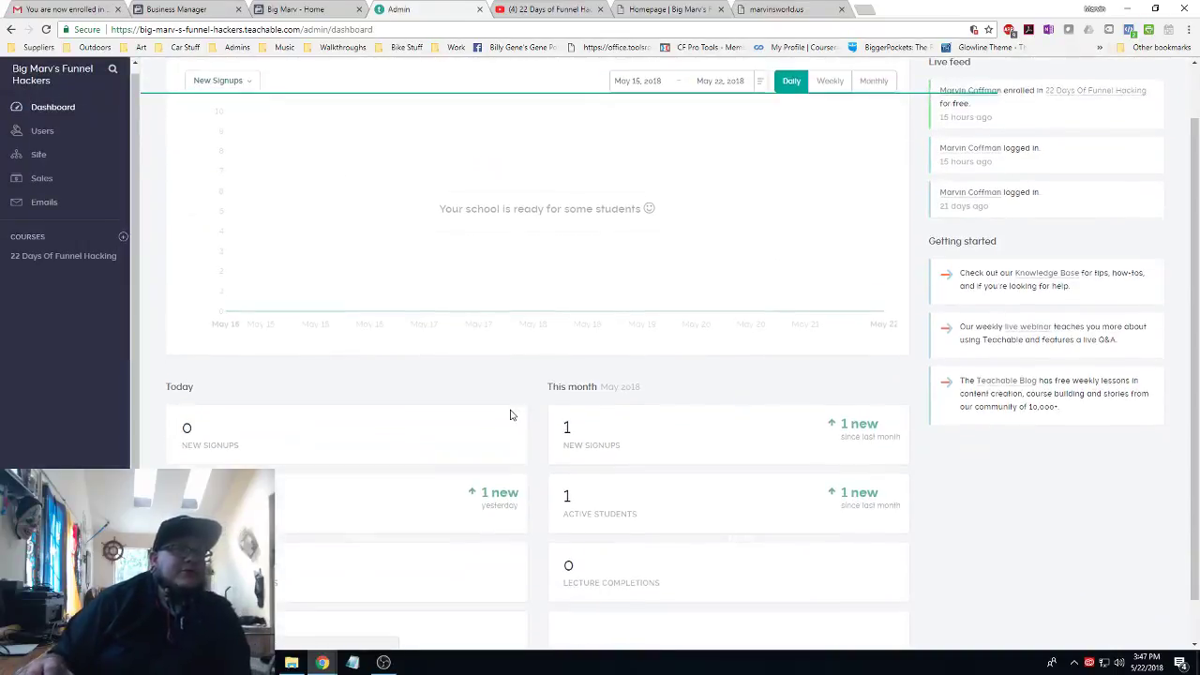
scroll(506, 413, up, 1)
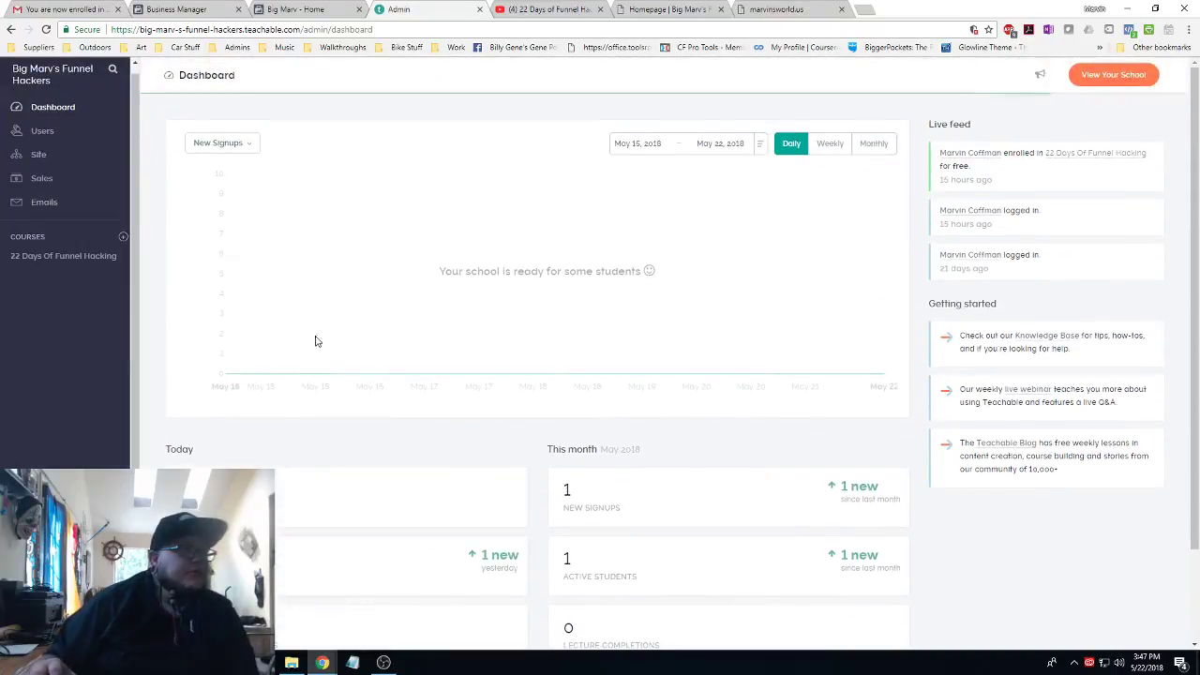
click(41, 156)
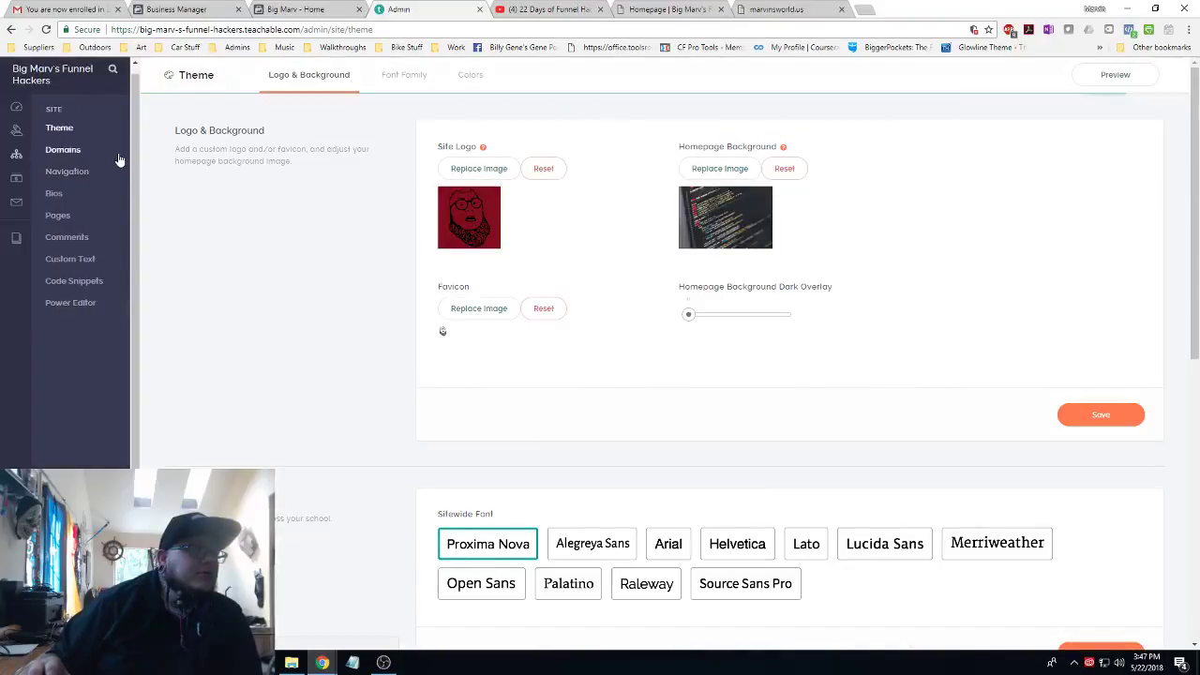
click(42, 153)
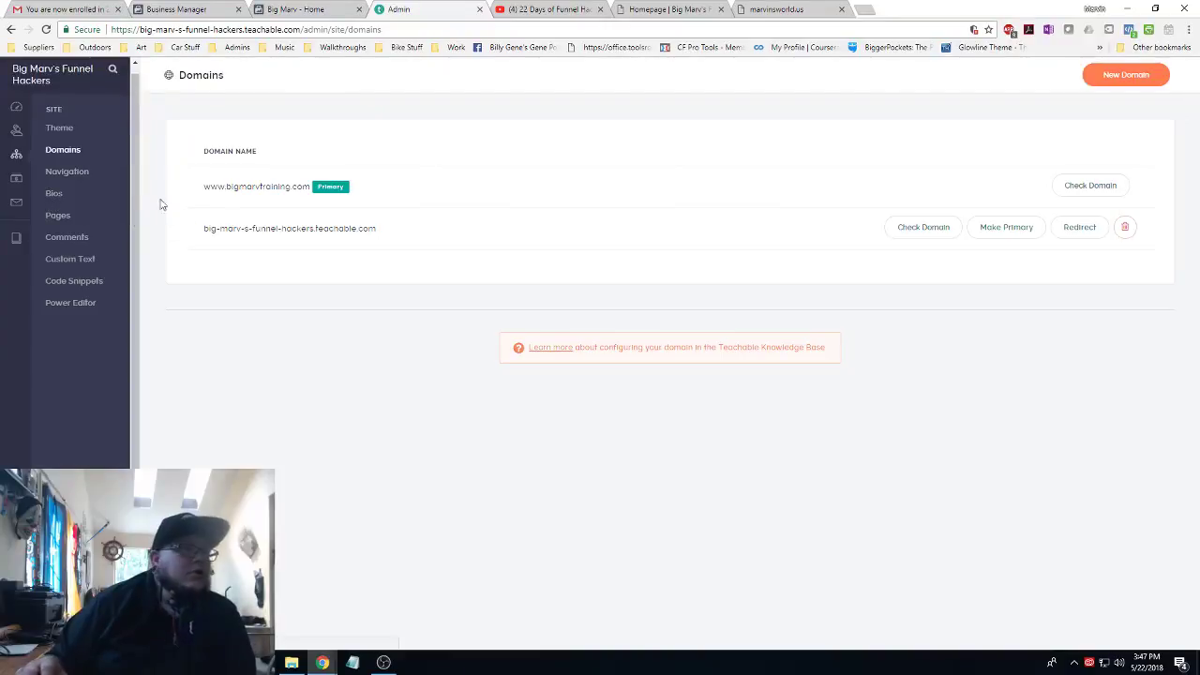
click(58, 214)
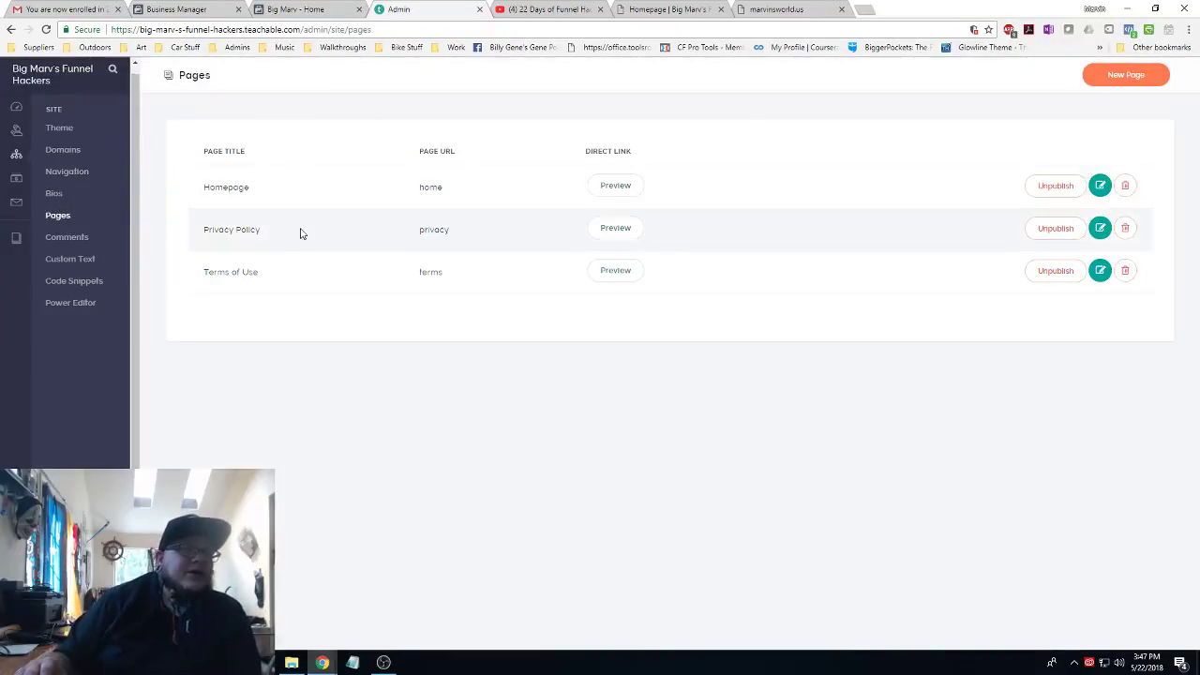
Preview the homepage in a new tab, close it, and edit the Homepage page
click(618, 186)
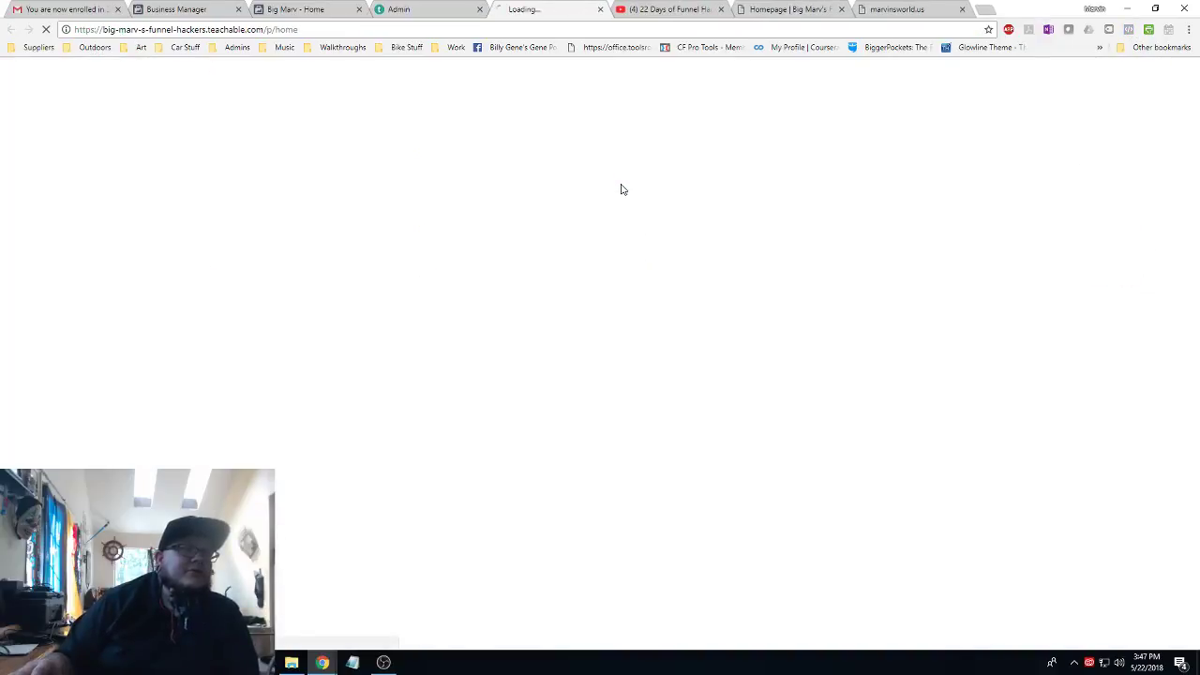
scroll(657, 300, down, 3)
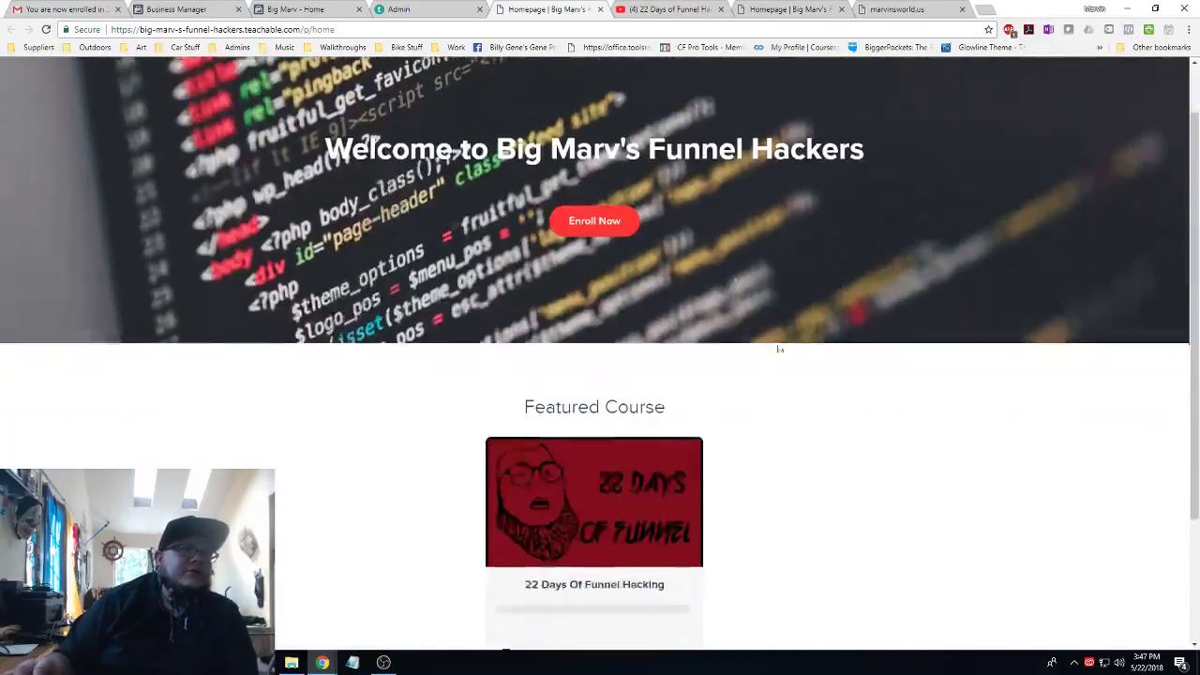
click(600, 10)
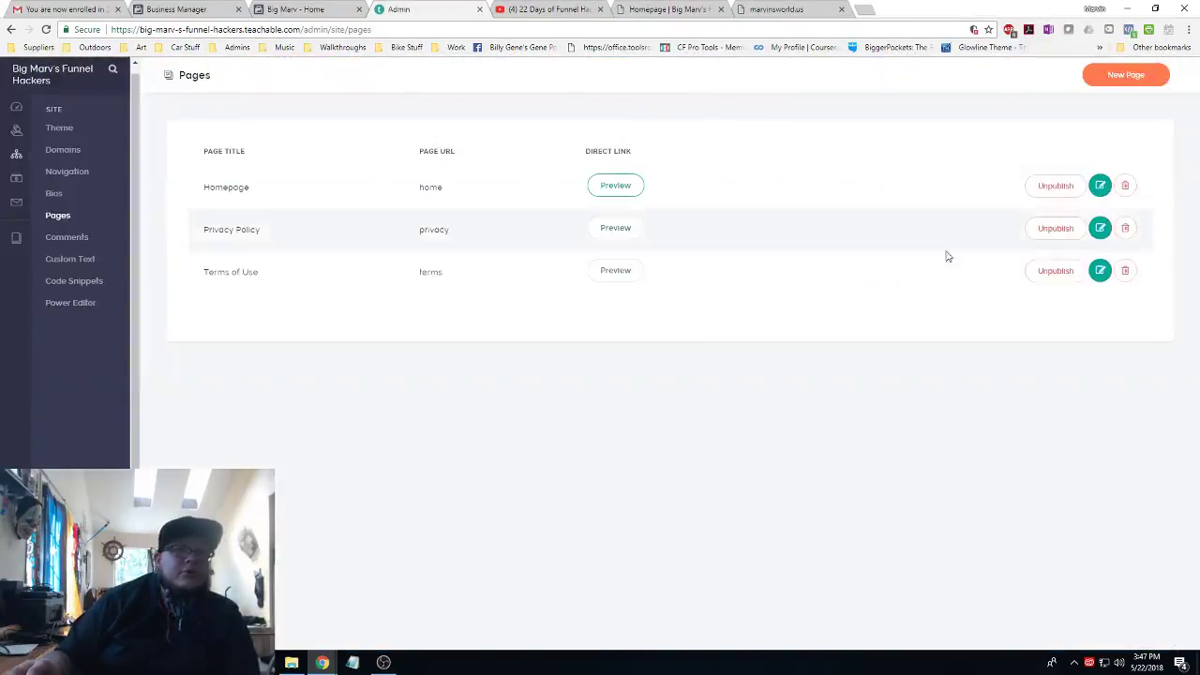
click(1102, 189)
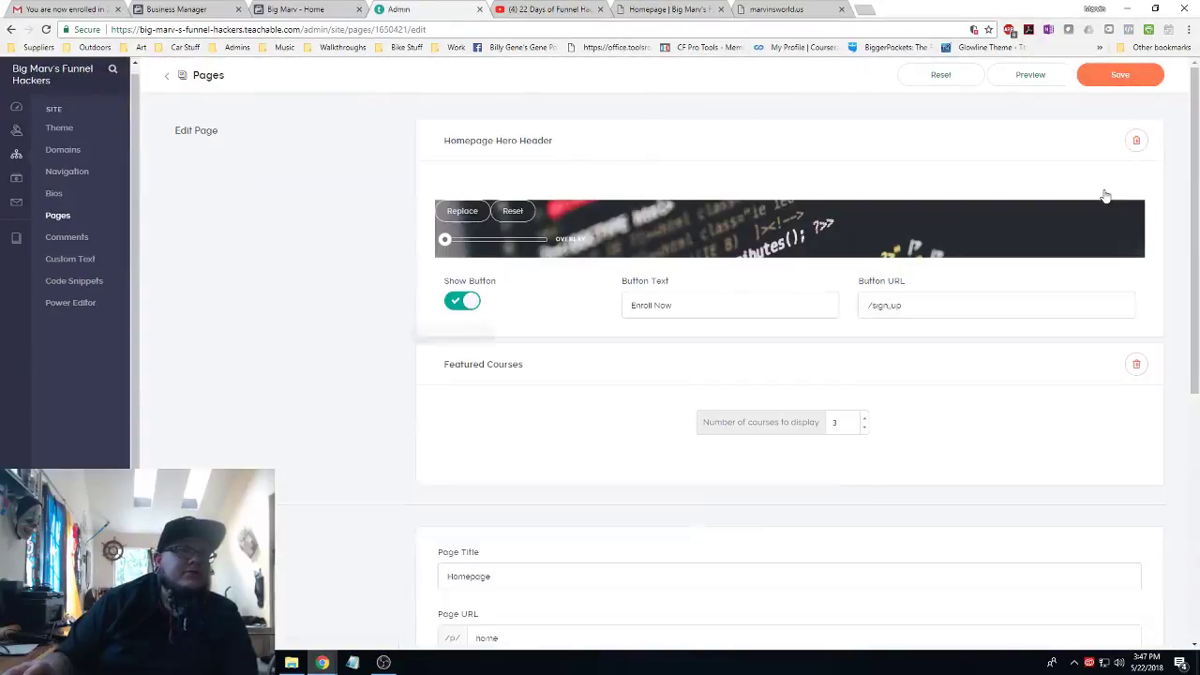
Review the Homepage blocks and settings (/p/home, nav bar and footer on), then return to Pages
scroll(427, 440, down, 2)
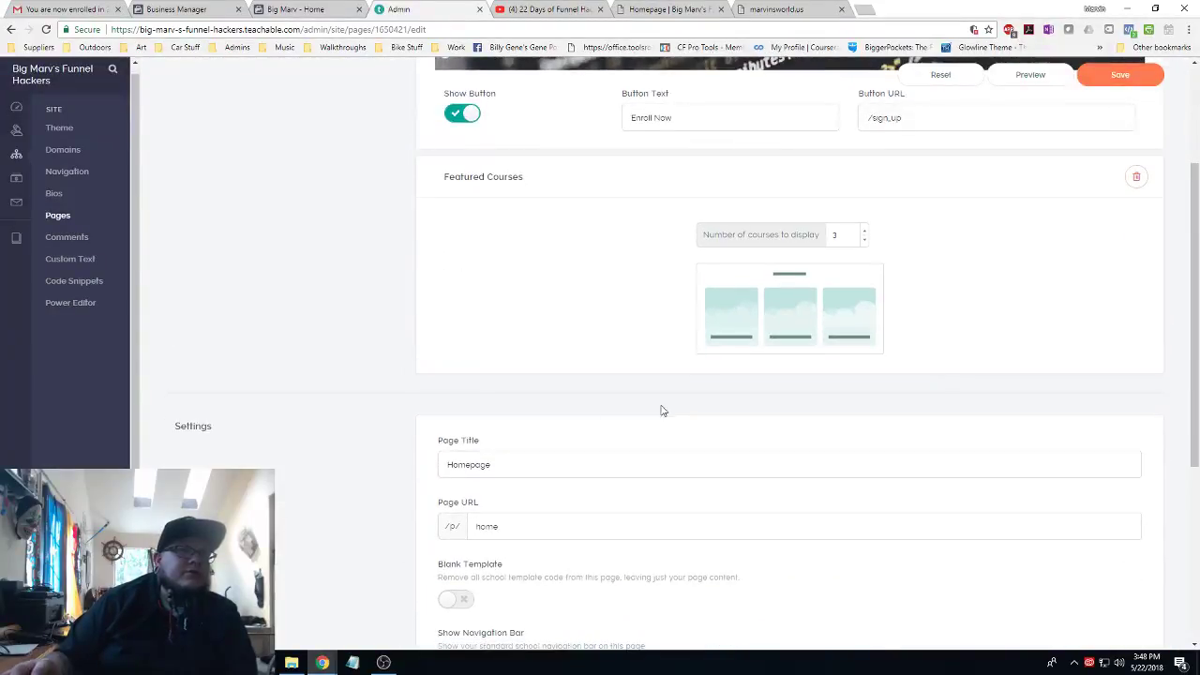
scroll(669, 407, up, 3)
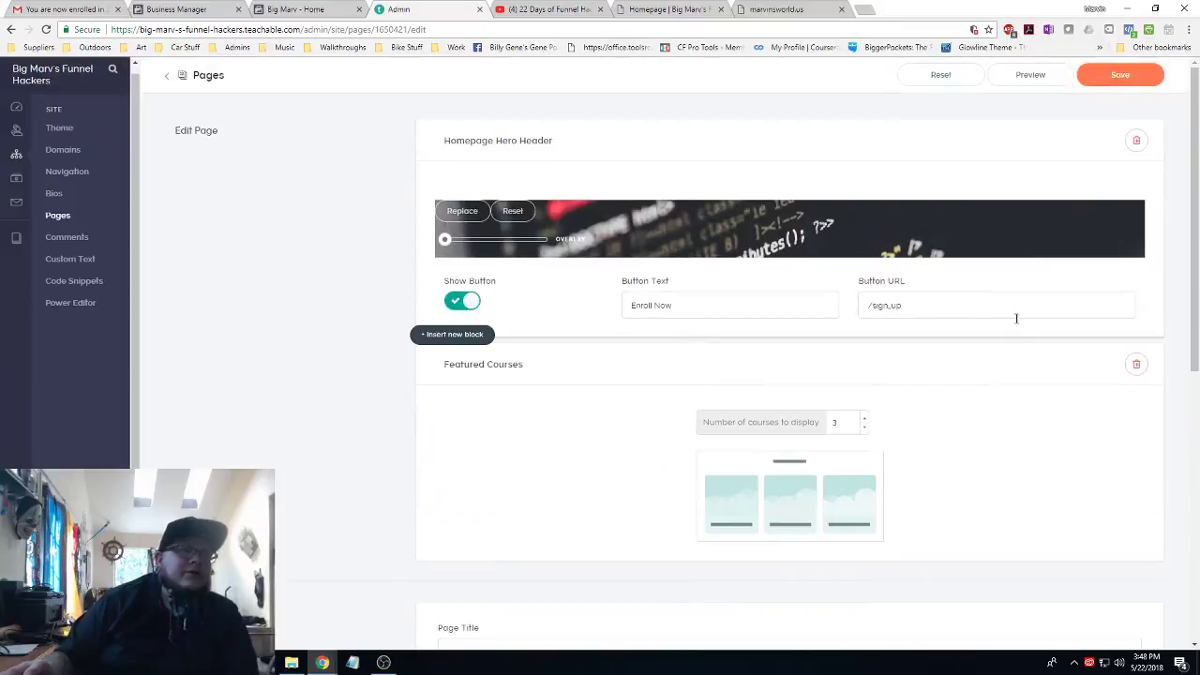
scroll(941, 366, down, 2)
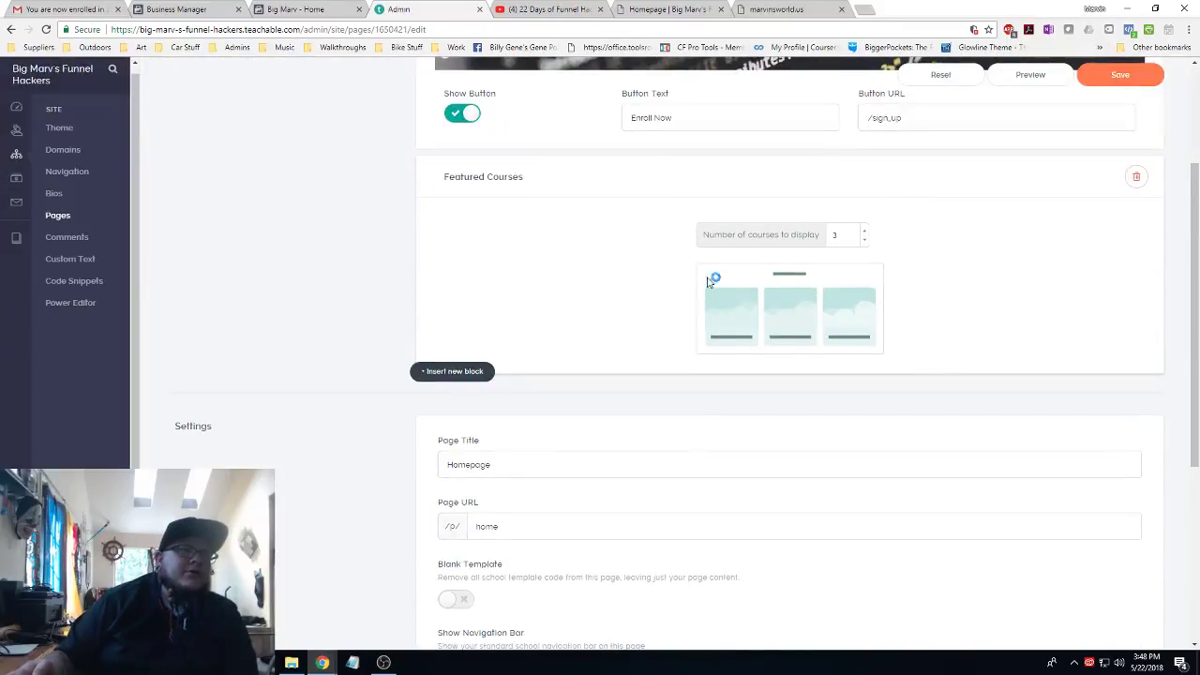
scroll(646, 292, down, 2)
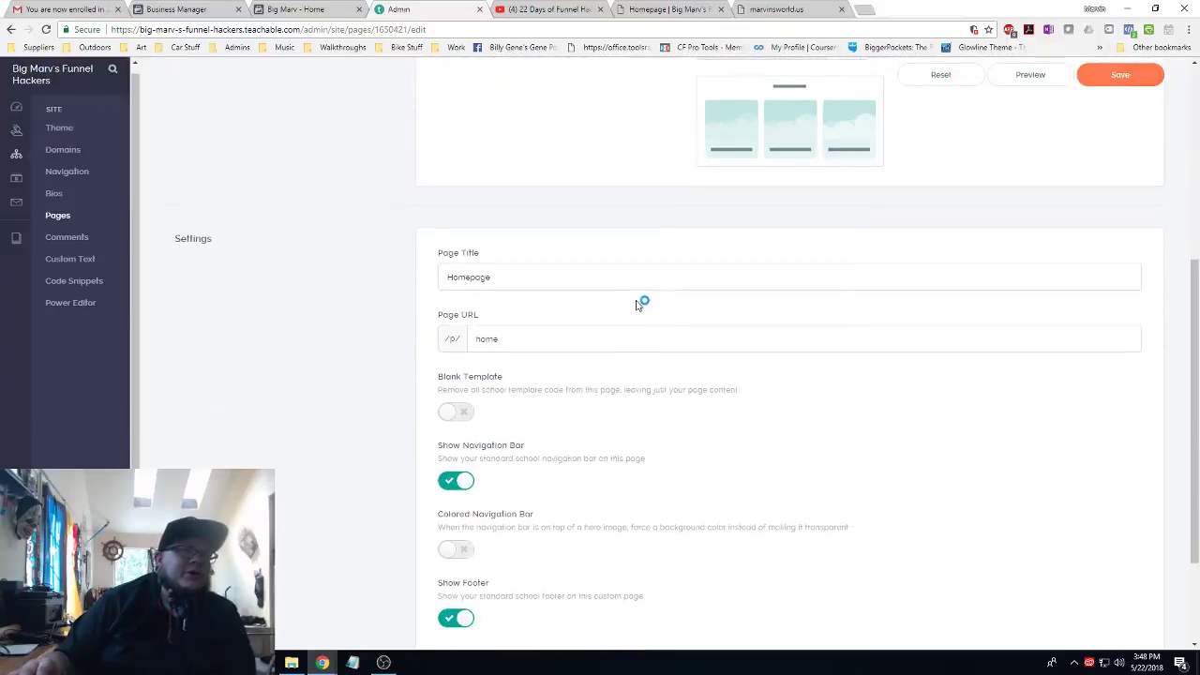
scroll(610, 290, down, 2)
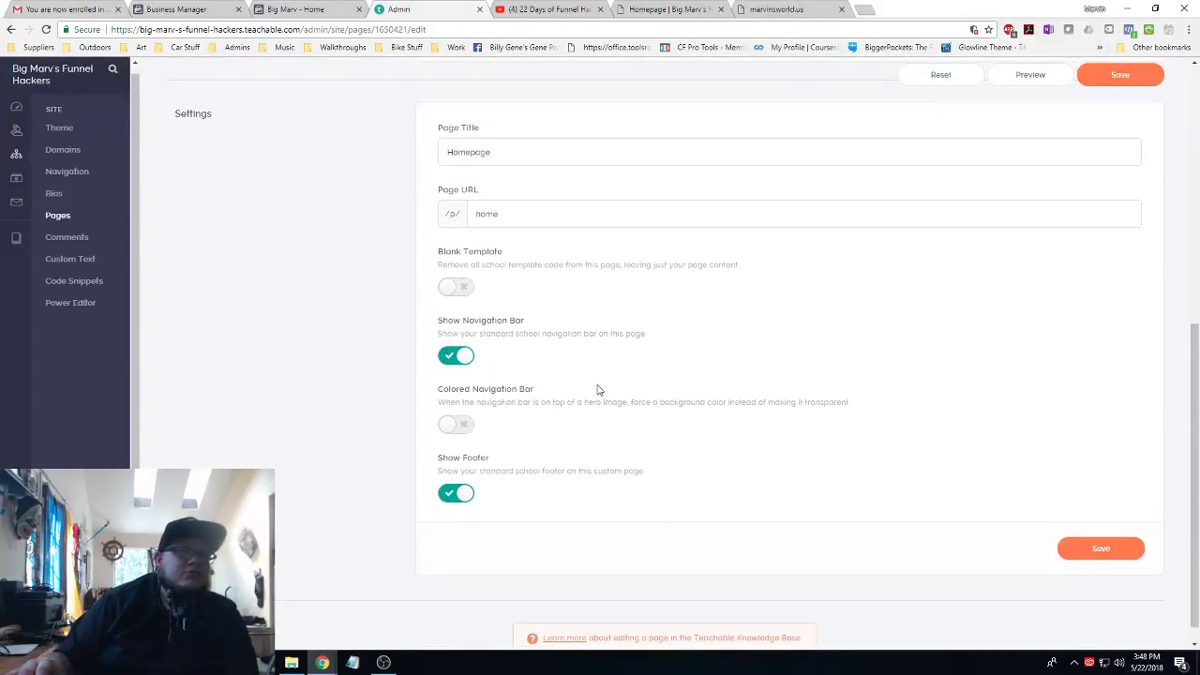
scroll(895, 421, down, 1)
scroll(727, 390, up, 6)
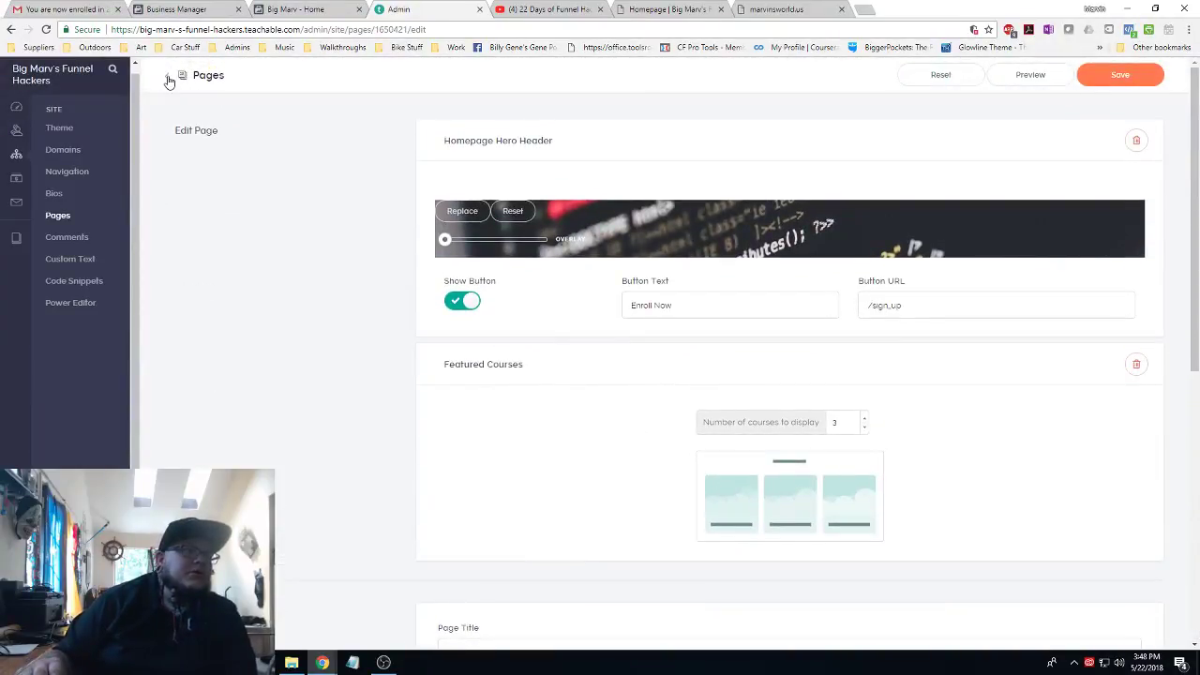
click(169, 79)
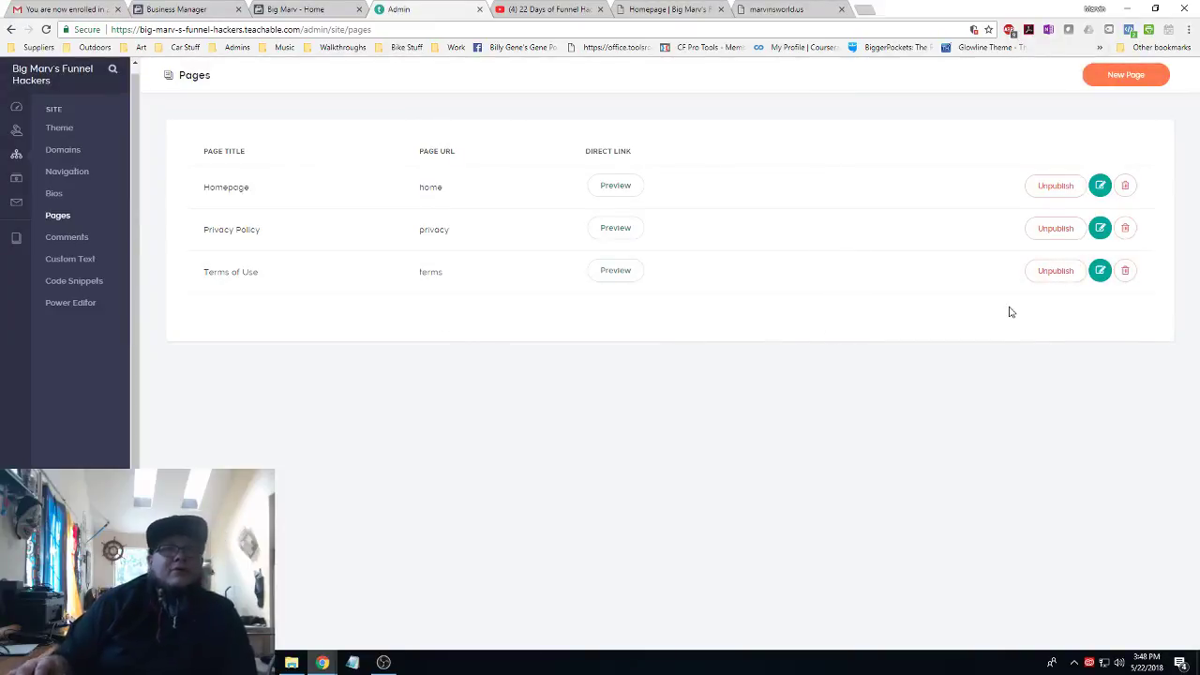
Create a new page titled 'About' with the page URL 'about'
click(1128, 75)
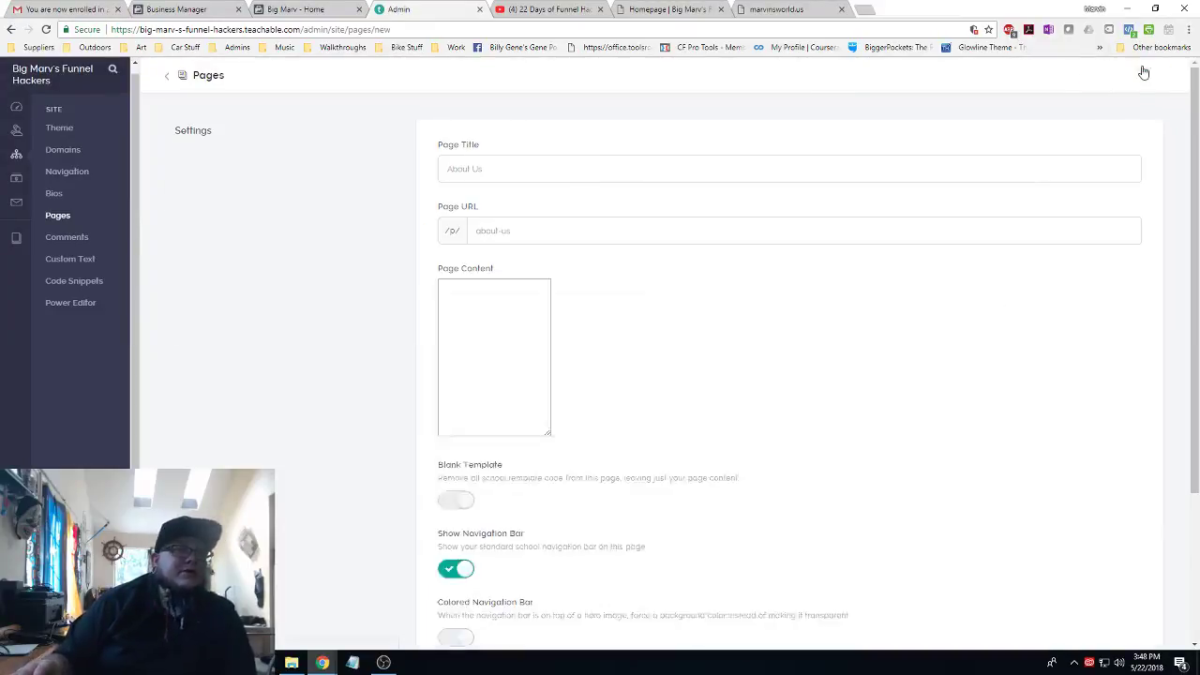
click(545, 175)
text(Ab)
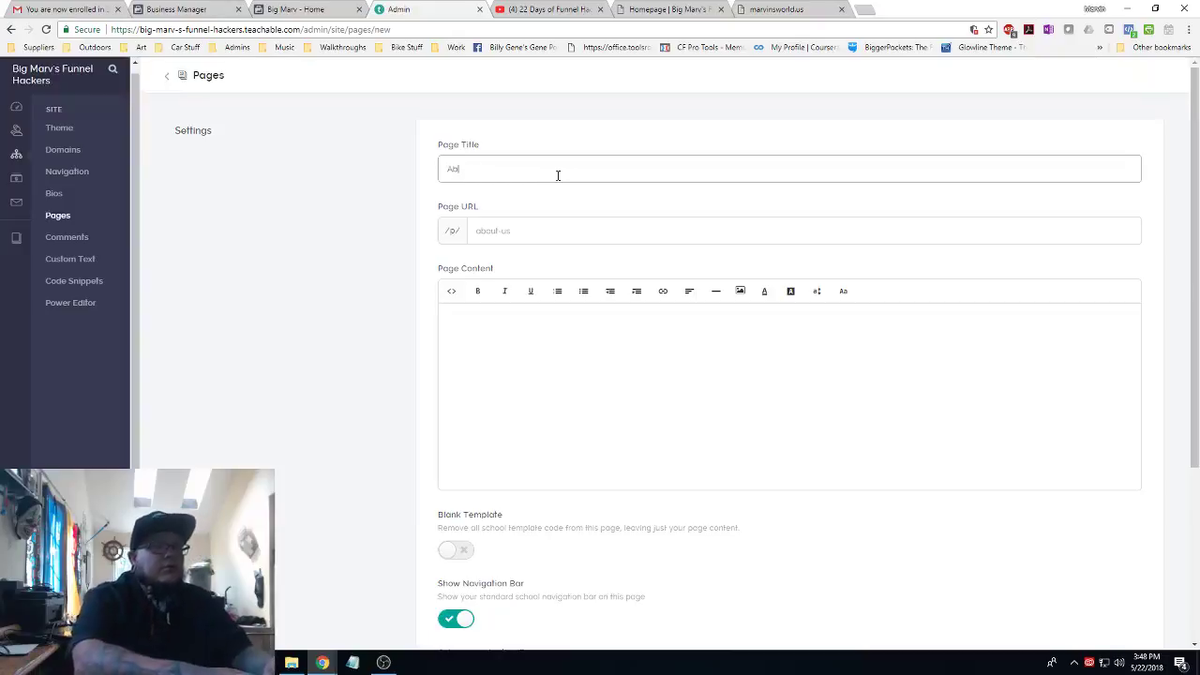
text(out Big)
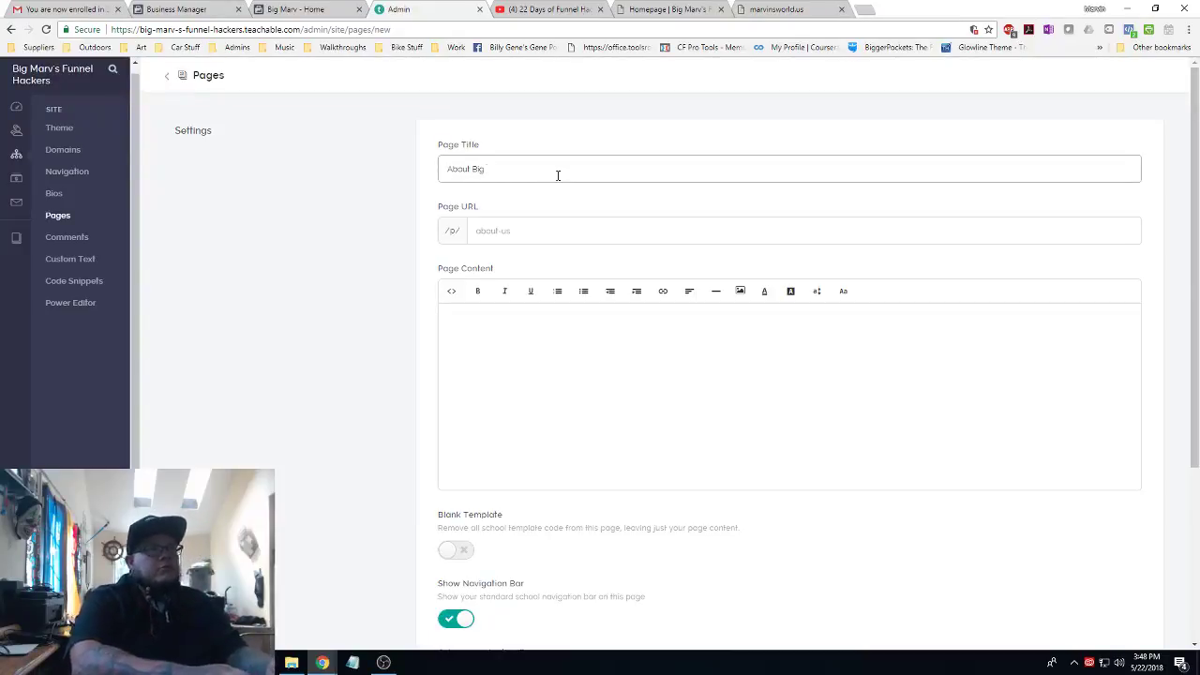
key(BackSpace)
key(BackSpace)
key(BackSpace)
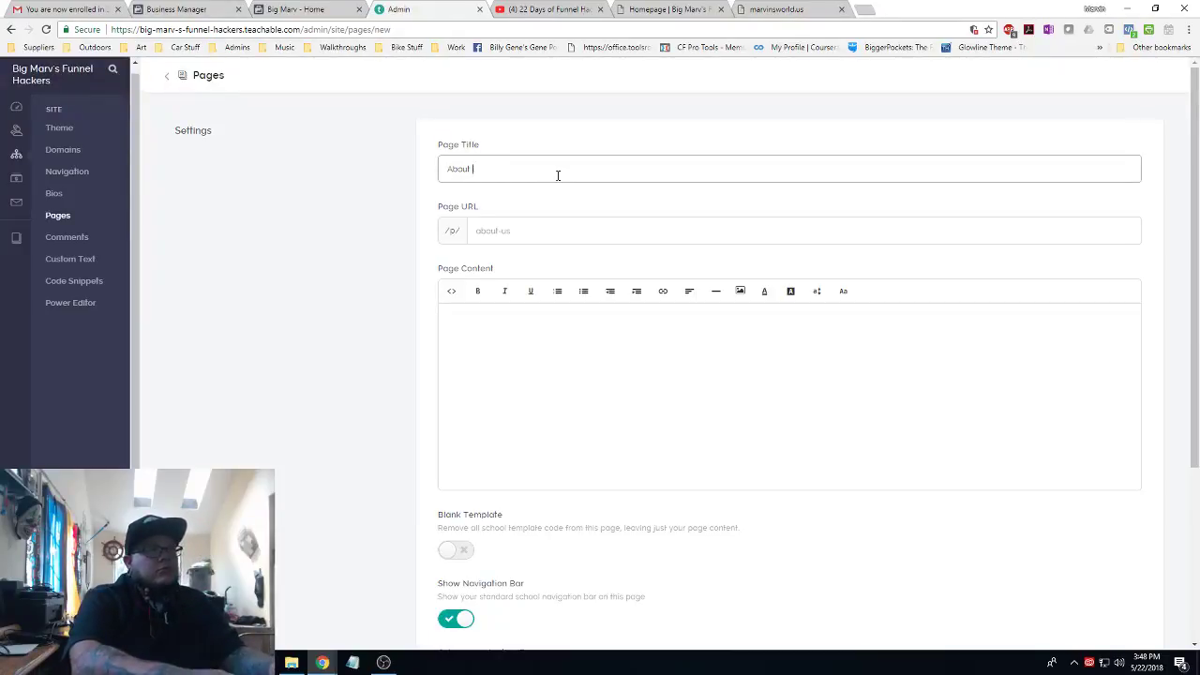
key(Tab)
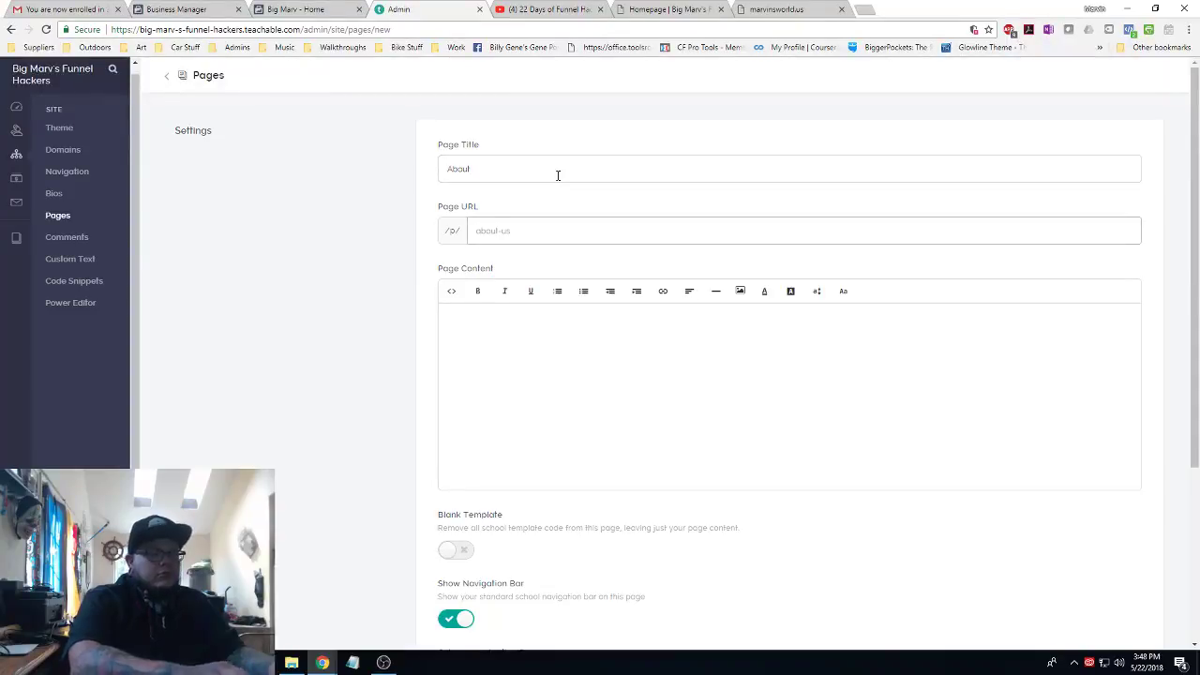
text(about)
key(Tab)
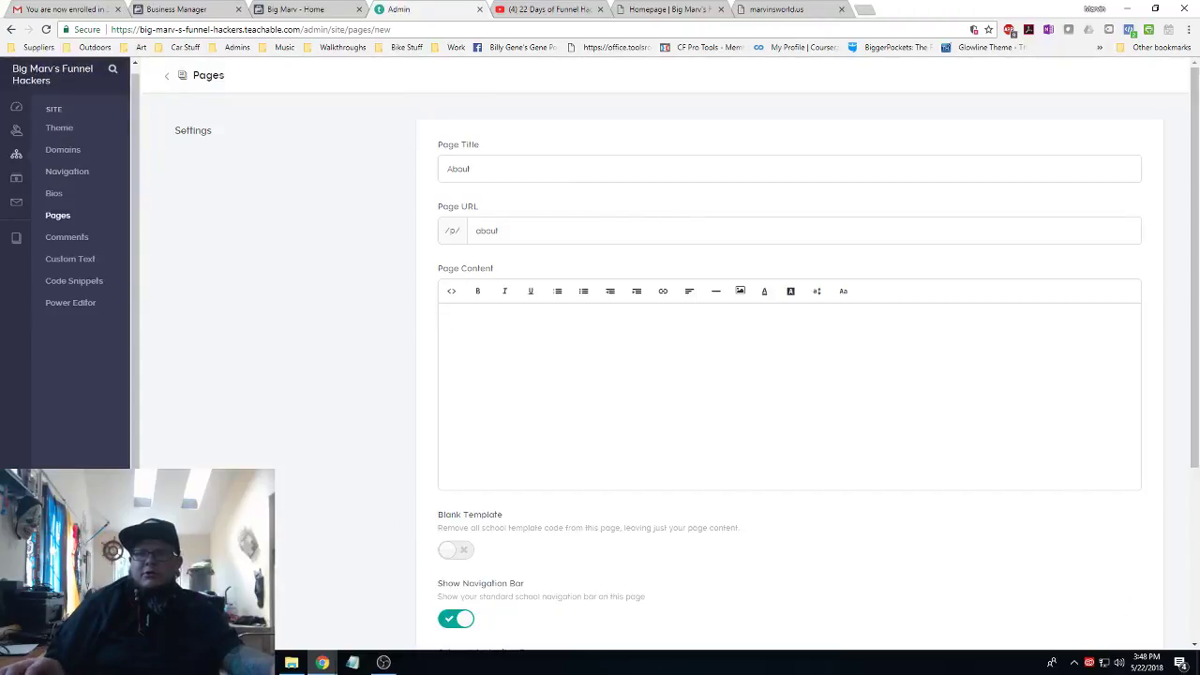
Copy the saved bio text and place the cursor in the Page Content area
key(alt+Tab)
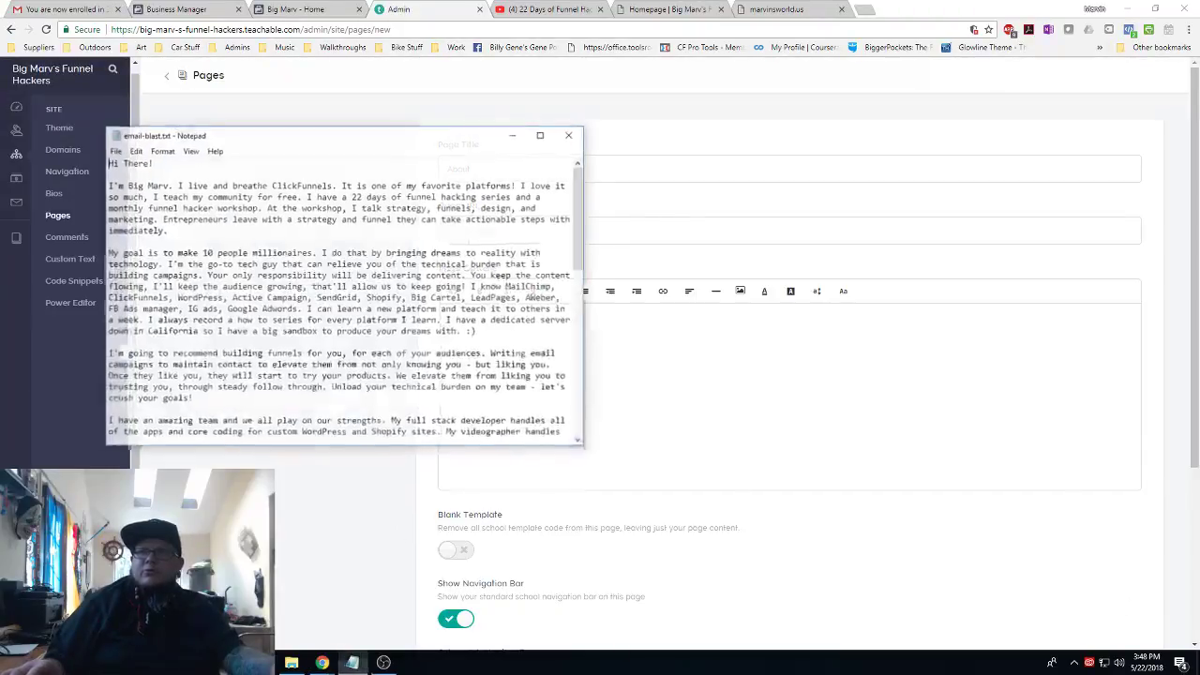
key(alt+Tab)
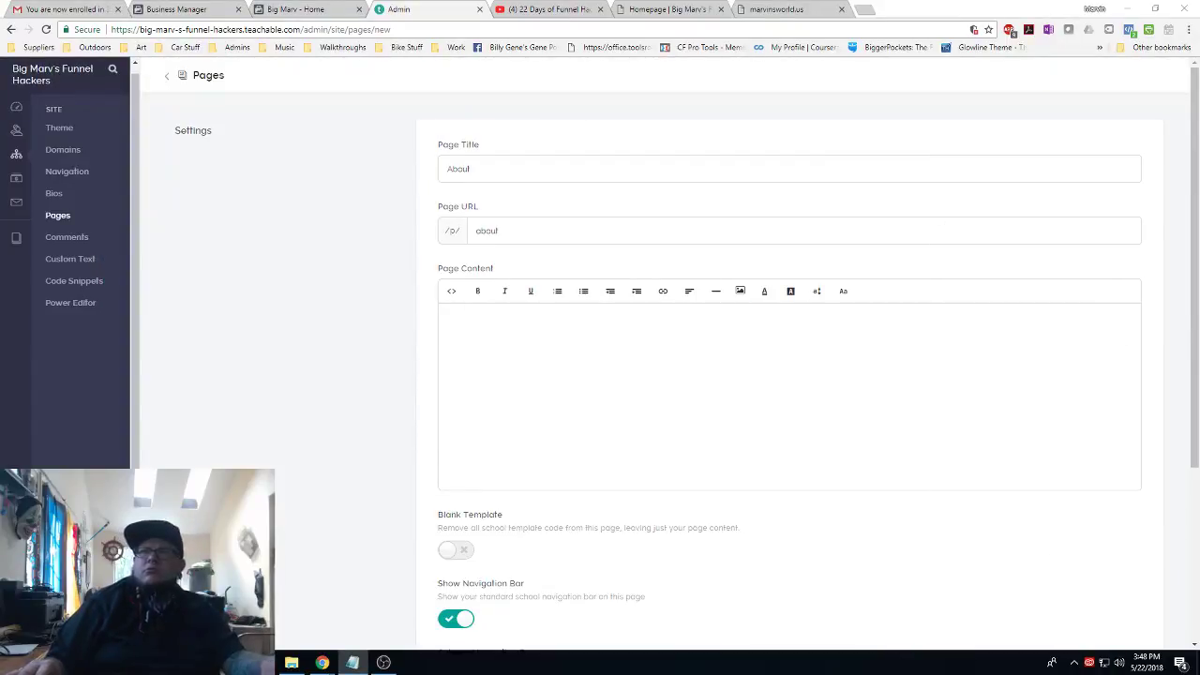
click(700, 321)
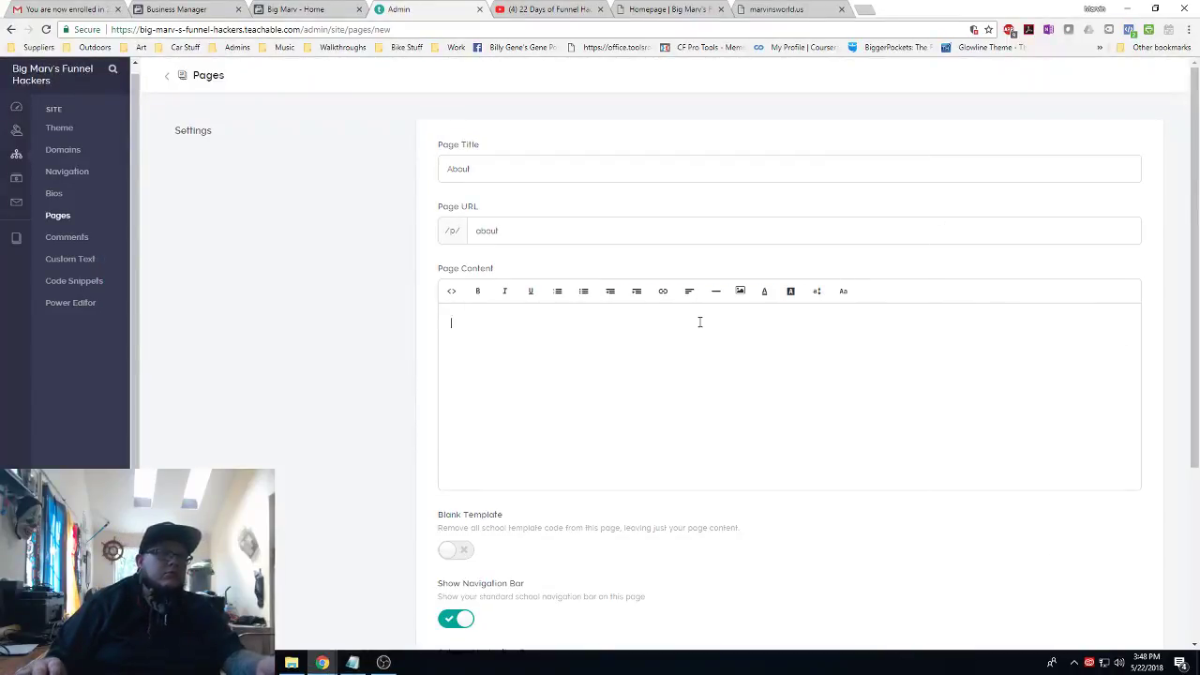
Paste the 'Hi There!' greeting and first bio paragraph, removing the blank line
text(Hi There!  I'm Big Marv. I live and breathe ClickFunnels. It is one of my favorite platforms! I love it so much, I teach my community for free. I have a 22 days of funnel hacking series and a monthly funnel hacker workshop. At the workshop, I talk strategy, funnels, design, and marketing. Entrepreneurs leave with a strategy and funnel they can take actionable steps with immediately.)
click(557, 341)
key(Delete)
key(ctrl+End)
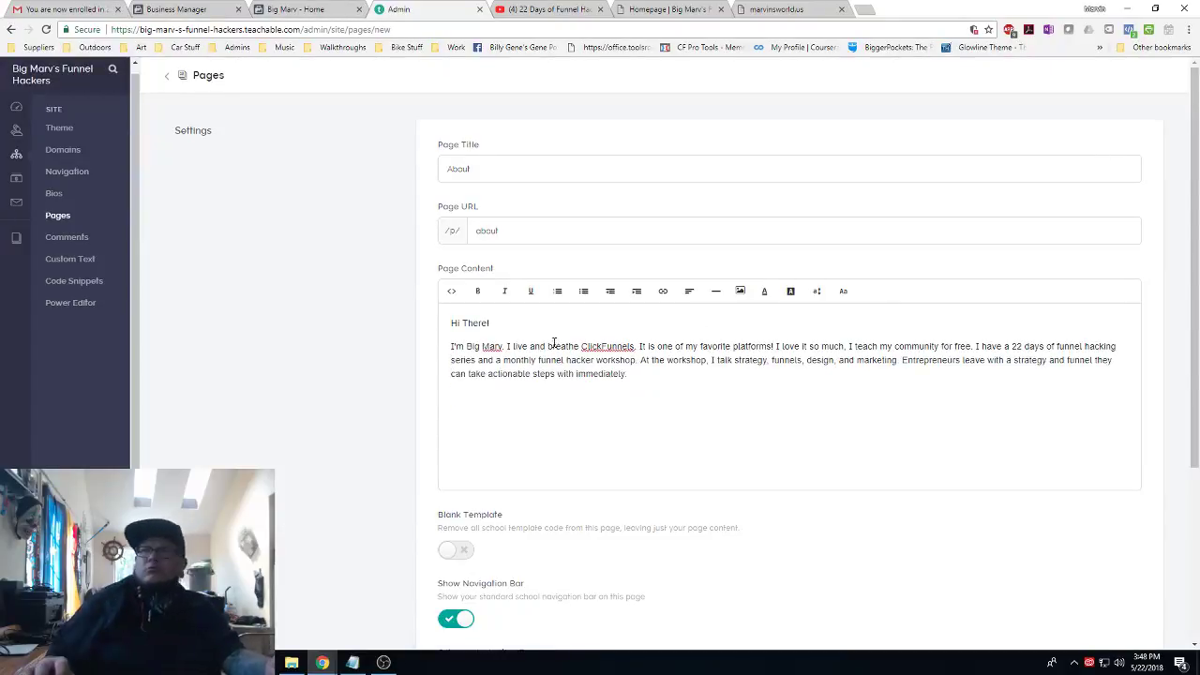
click(353, 662)
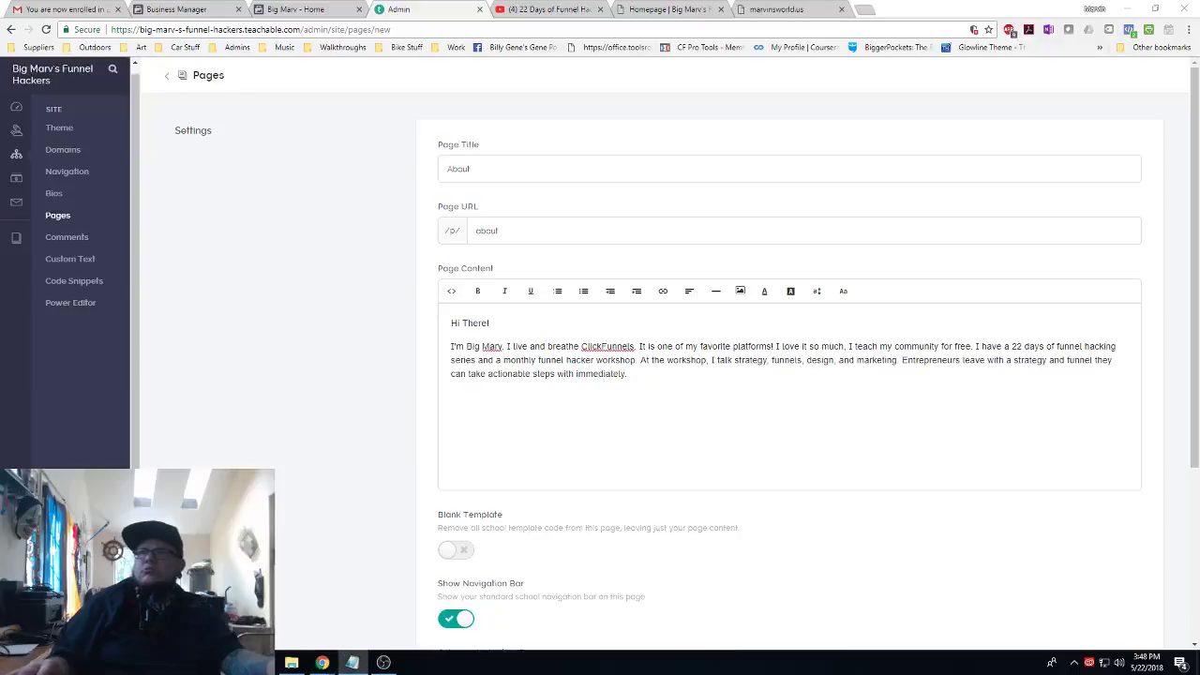
click(663, 393)
Paste the 'My goal' paragraph and type the closing 'Join m…' sentence ending with '!'
key(Return)
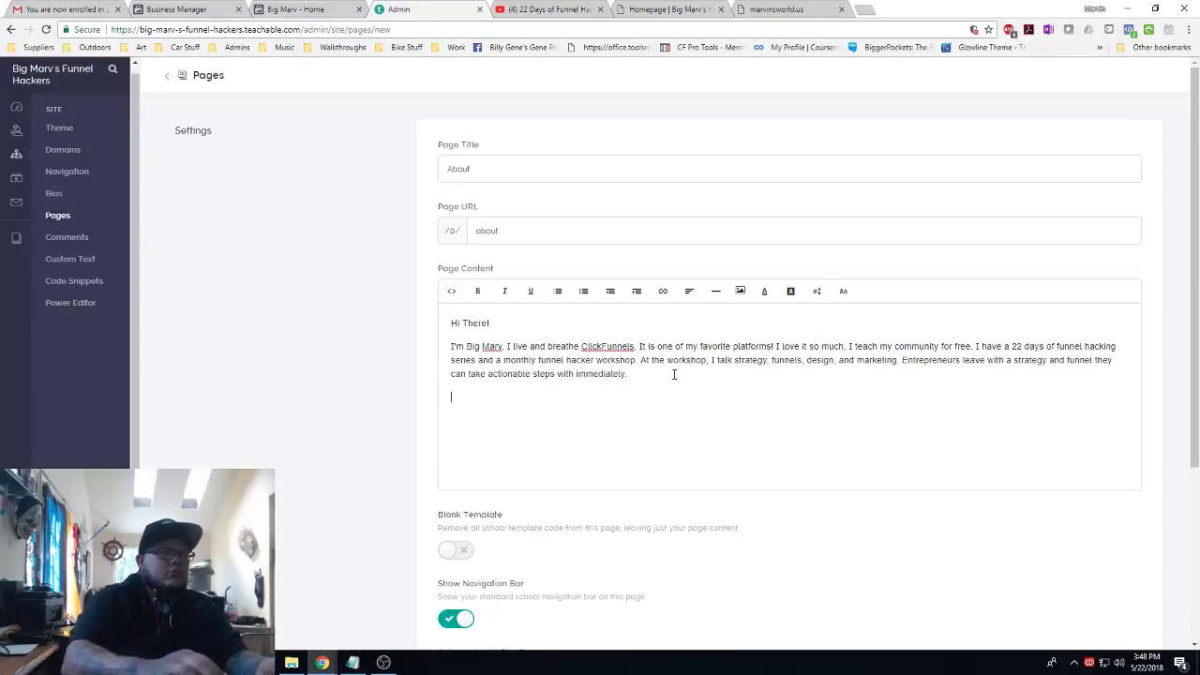
text(My goal is to make 10 people millionaires. I do that by bringing dreams to reality with technology. I'm the go-to tech guy that can relieve you of the technical burden that is building campaigns. Your only responsibility will be delivering content. You keep the content flowing, I'll keep the audience growing, that'll allow us to keep going! I know MailChimp, ClickFunnels, WordPress, Active Campaign, SendGrid, Shopify, Big Cartel, LeadPages, AWeber, FB Ads manager, IG ads, Google Adwords. I can learn a new platform and teach it to others in a week. I always record a how to series for every platform I learn. I have a dedicated server down in California so I have a big sandbox to produce your dreams with. :))
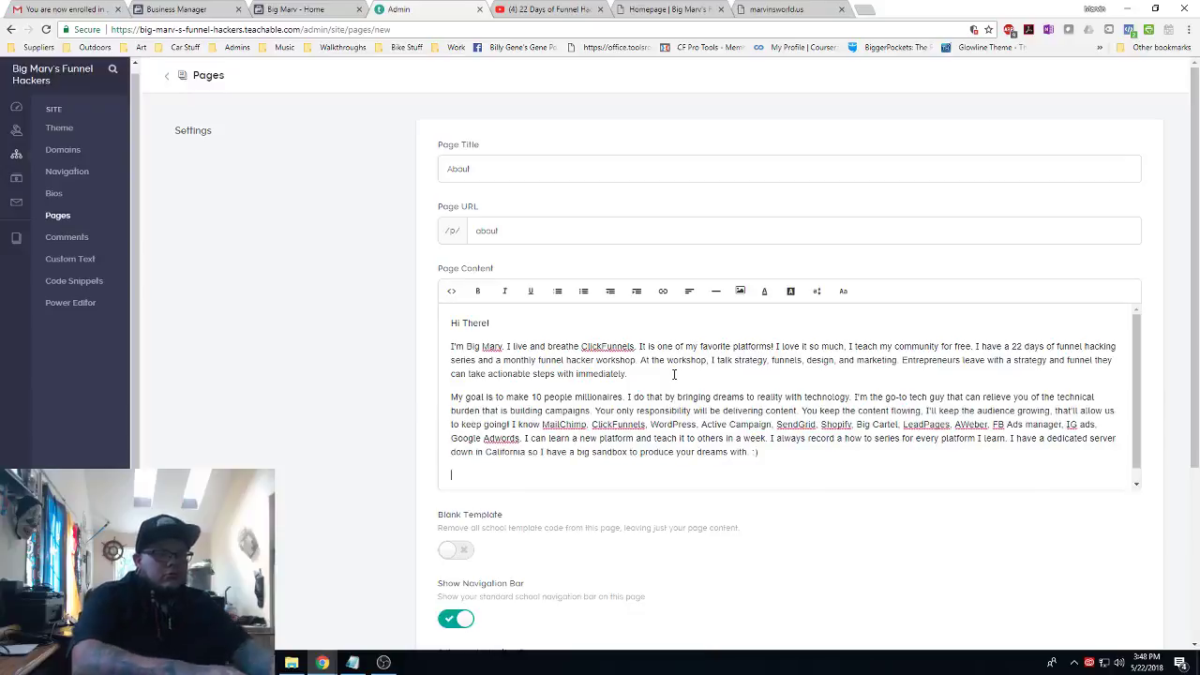
text(Join me regularl)
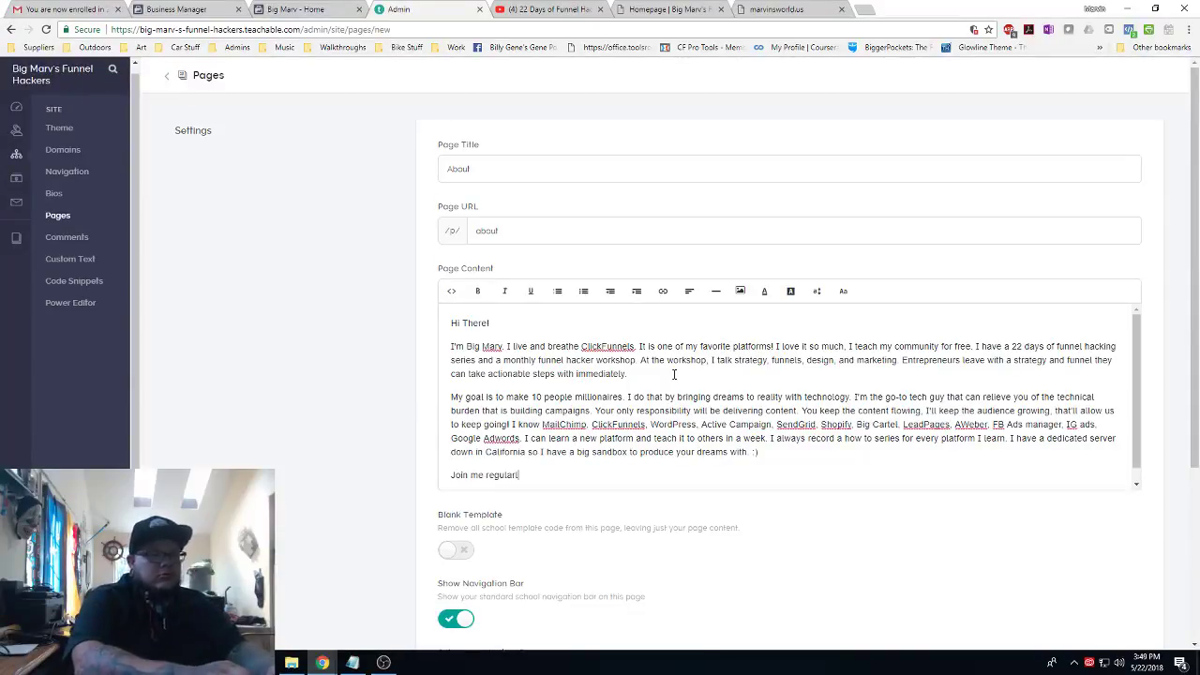
text(rent )
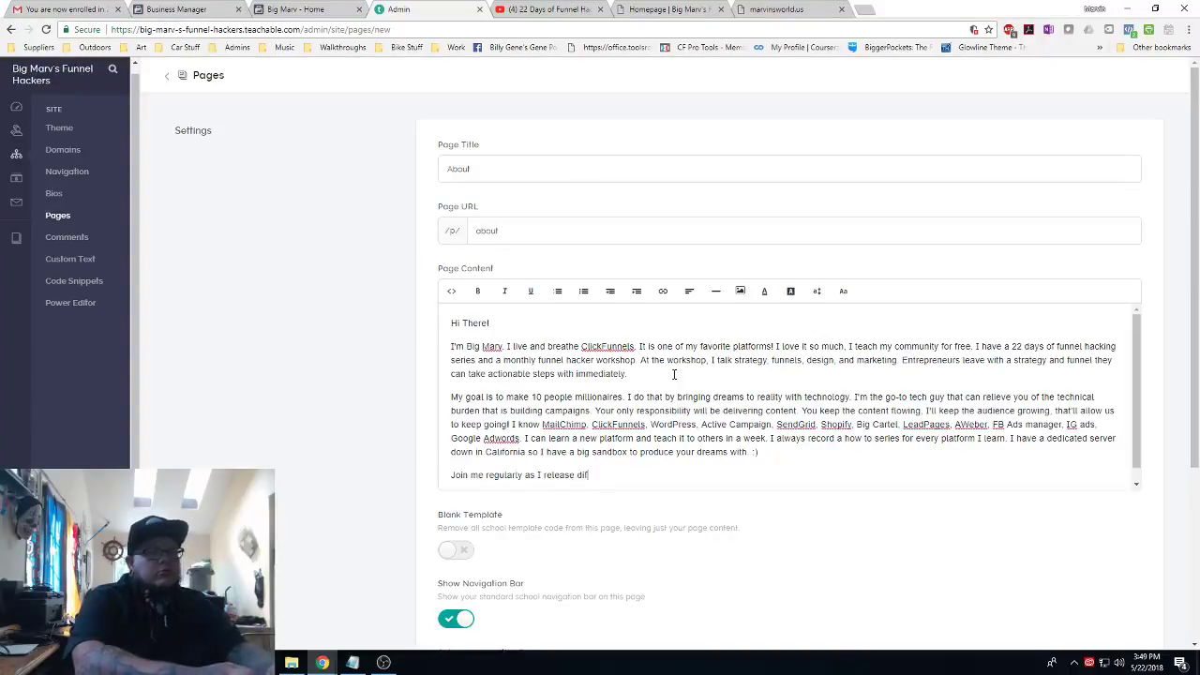
text(co)
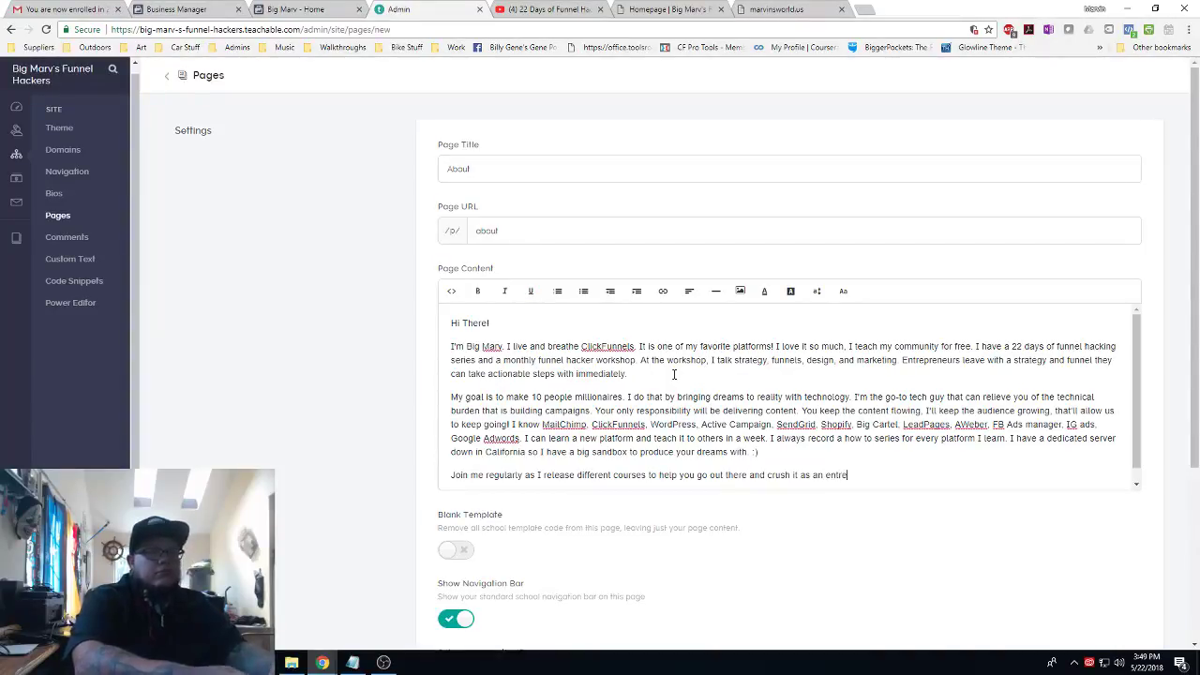
text(!)
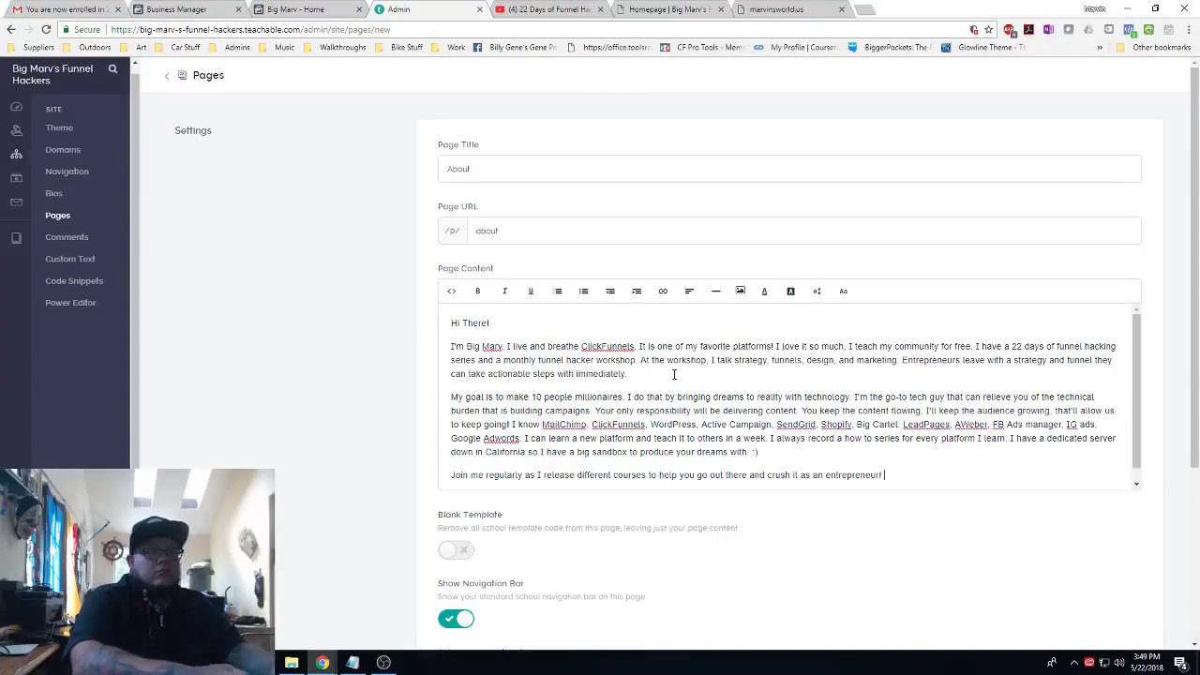
Add the 'One Love.' and 'Big Marv' sign-off lines and select 'Big Marv' for linking
key(Return)
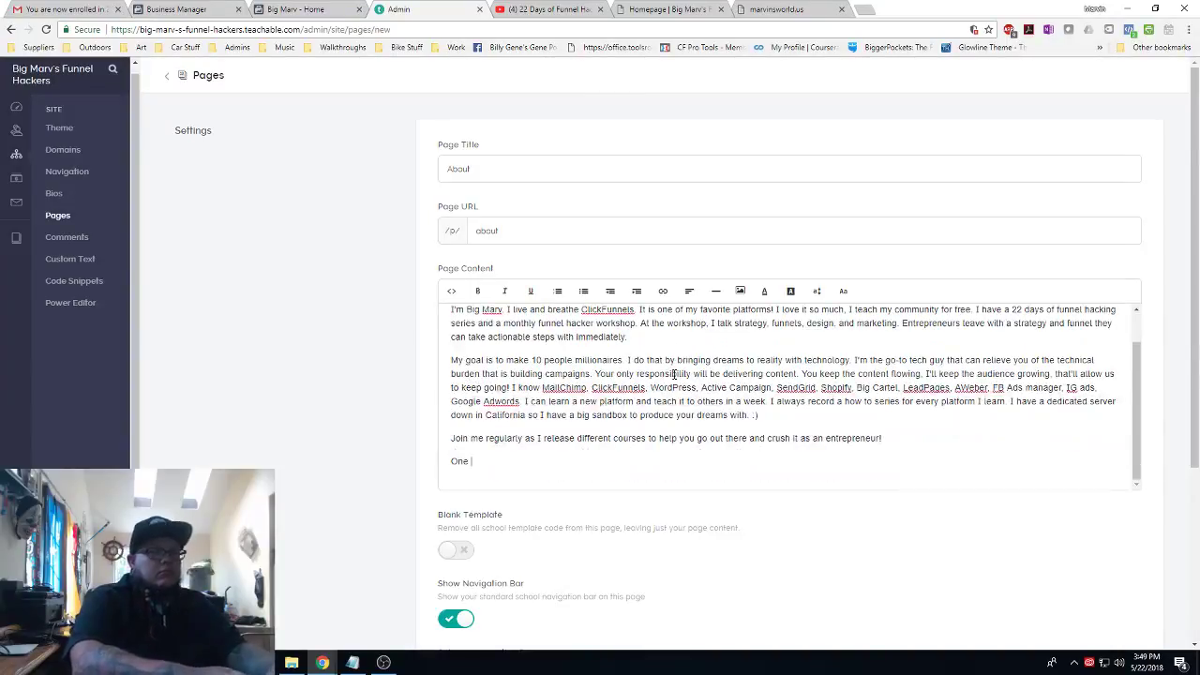
text(One Love.)
key(Return)
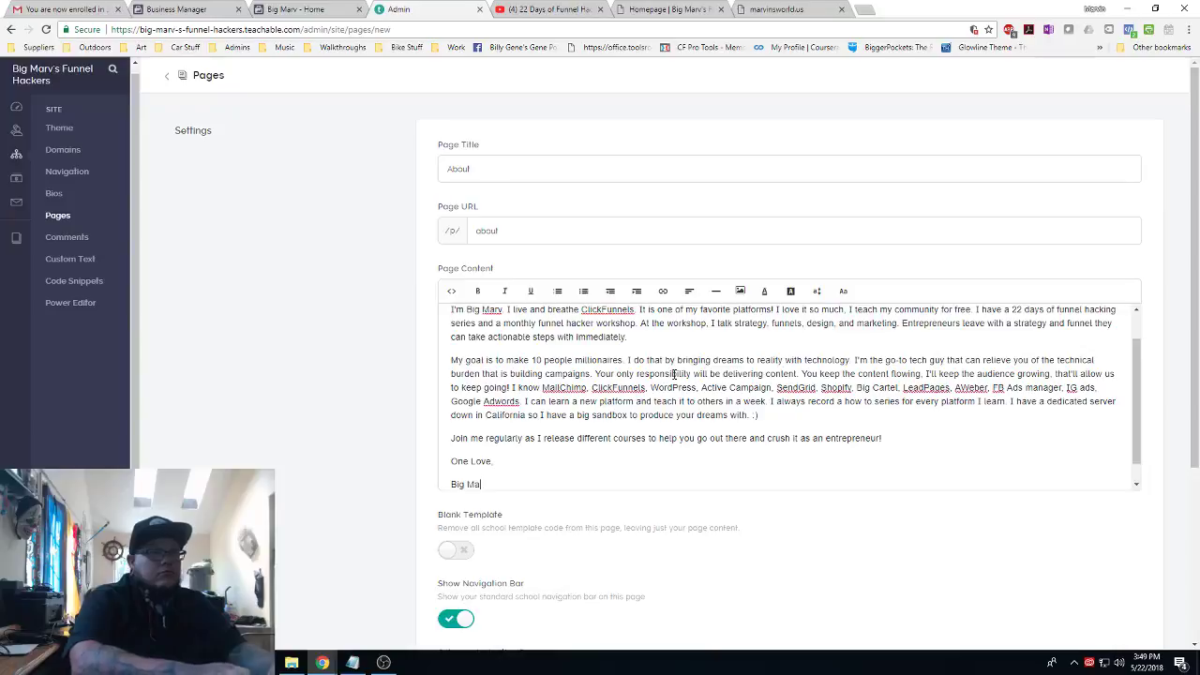
key(shift+Home)
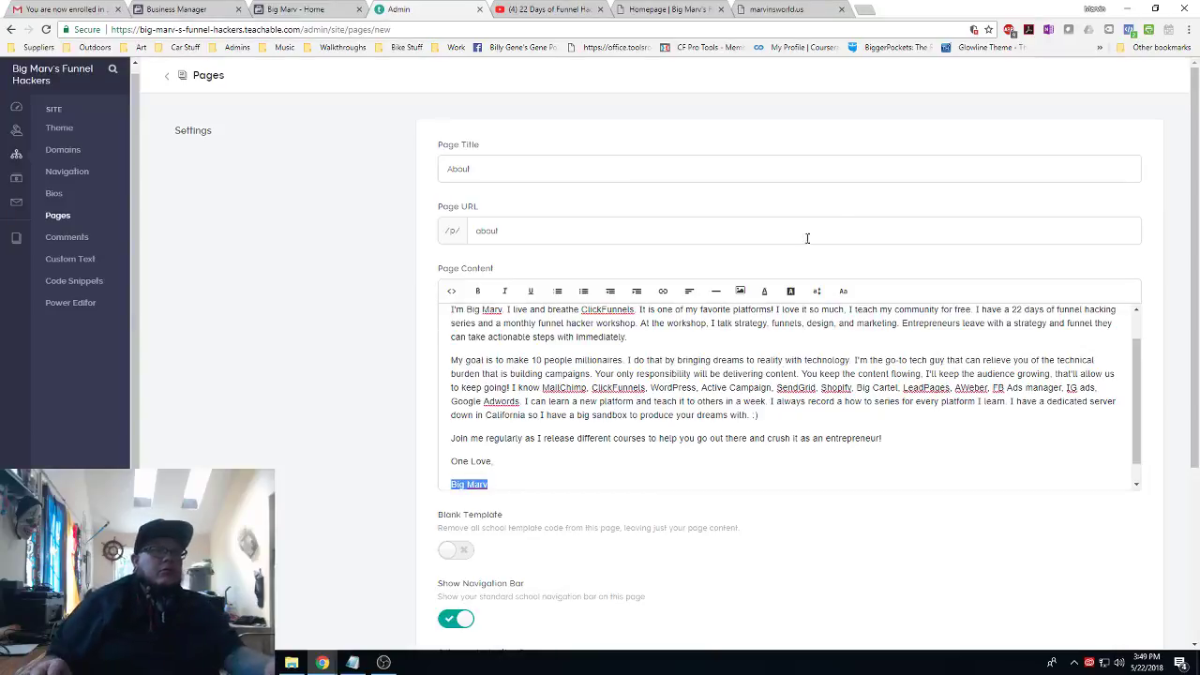
click(663, 291)
click(673, 319)
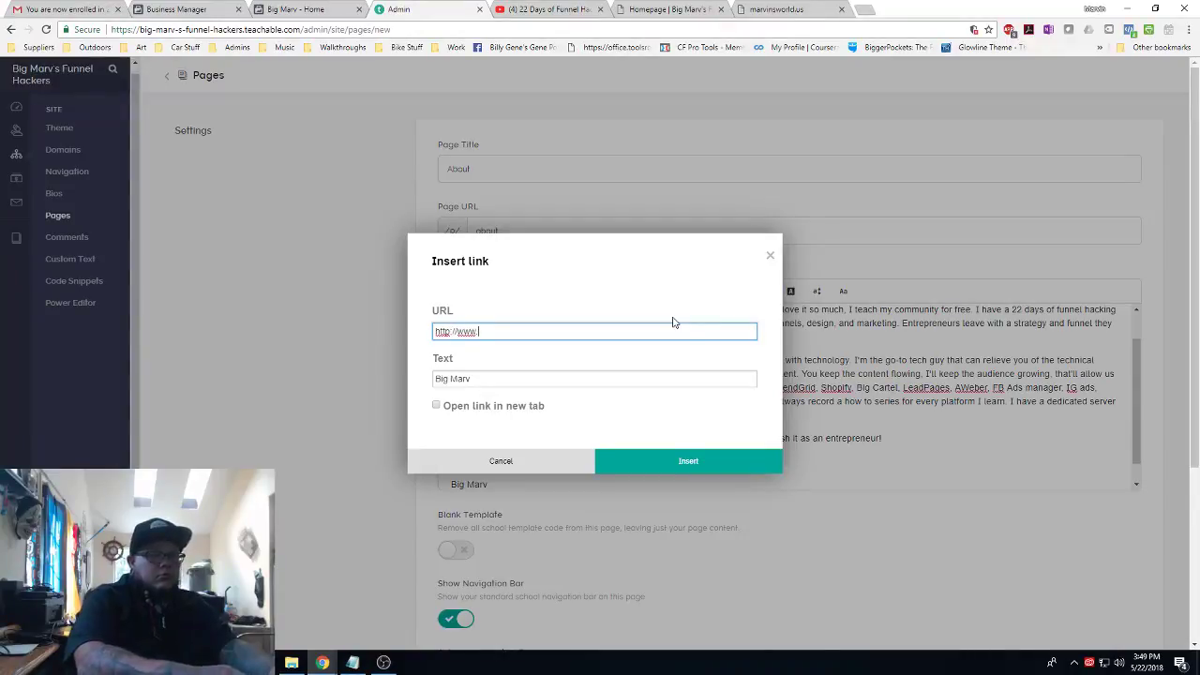
text(http://www.facebook.com/marvatnight)
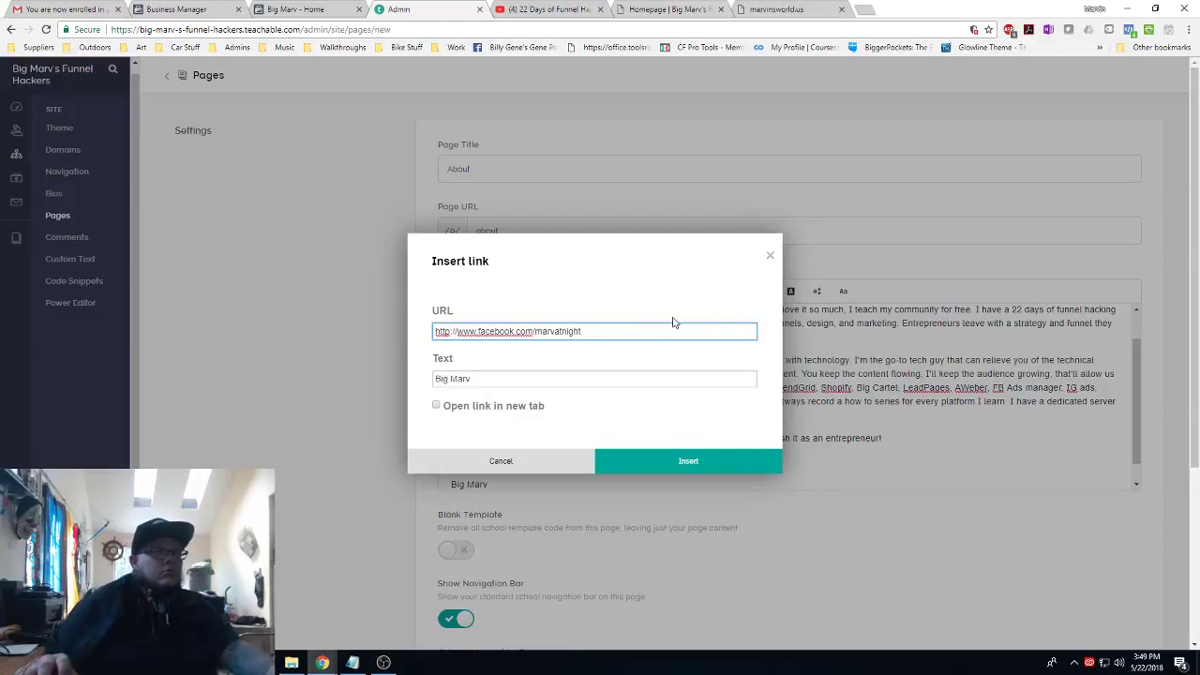
click(436, 405)
click(669, 457)
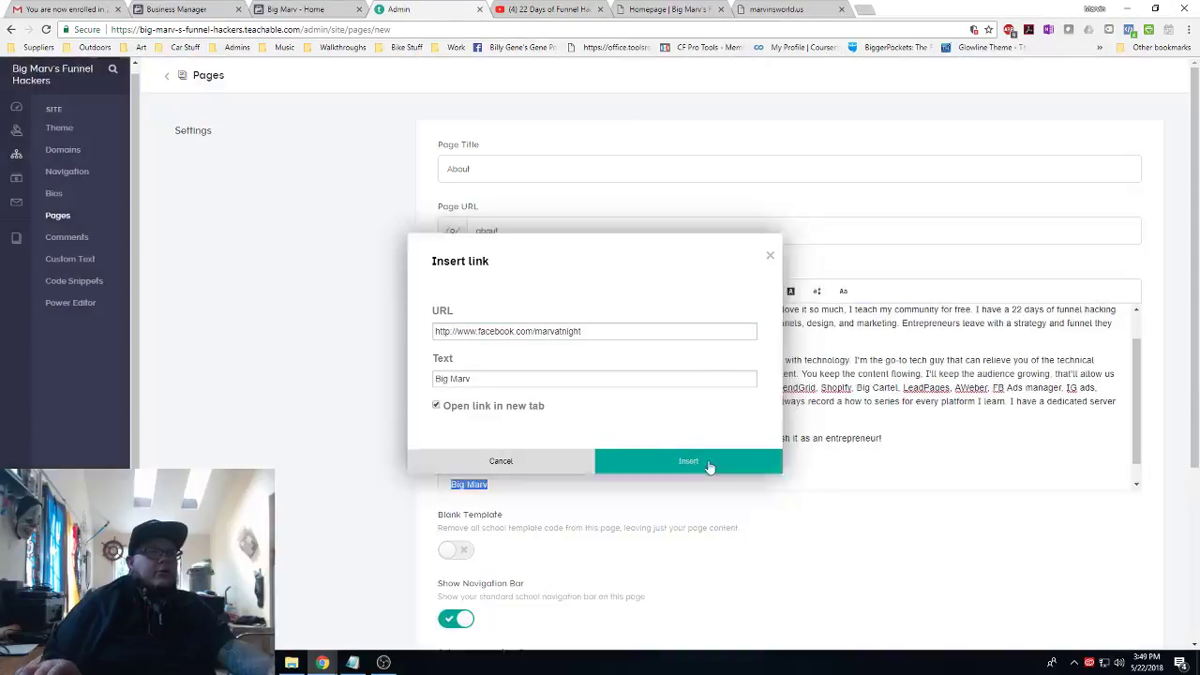
scroll(690, 523, down, 2)
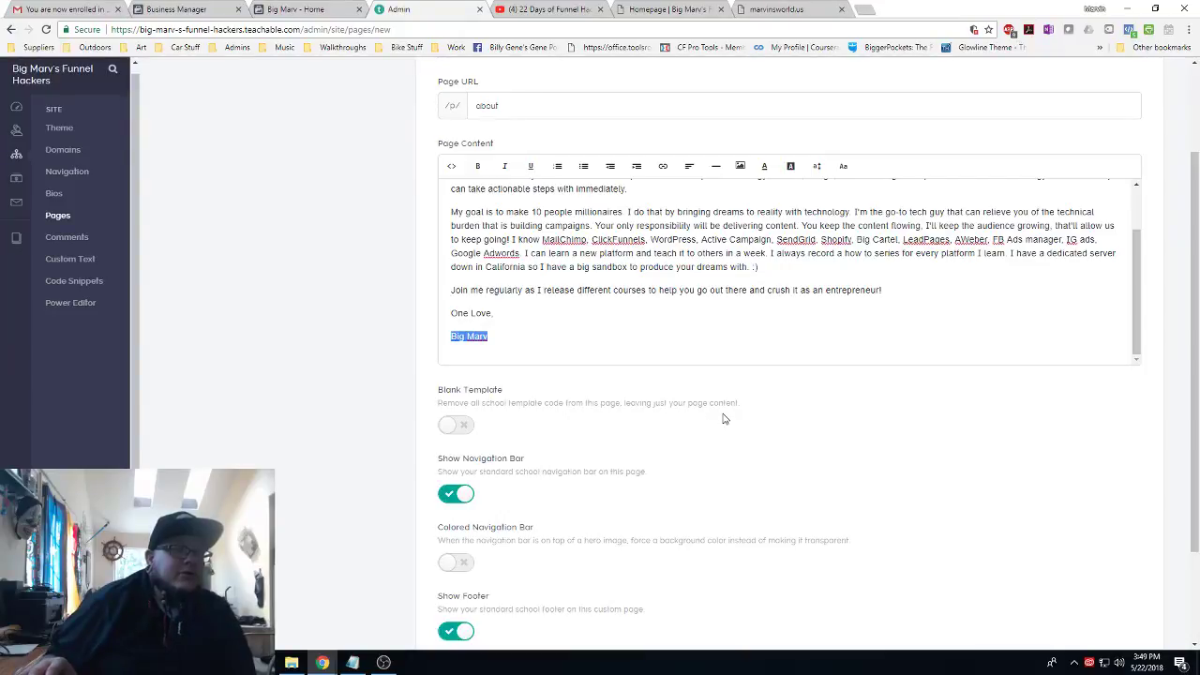
Verify the Big Marv link and the page settings down to Create Page, then view the live homepage
scroll(854, 340, up, 1)
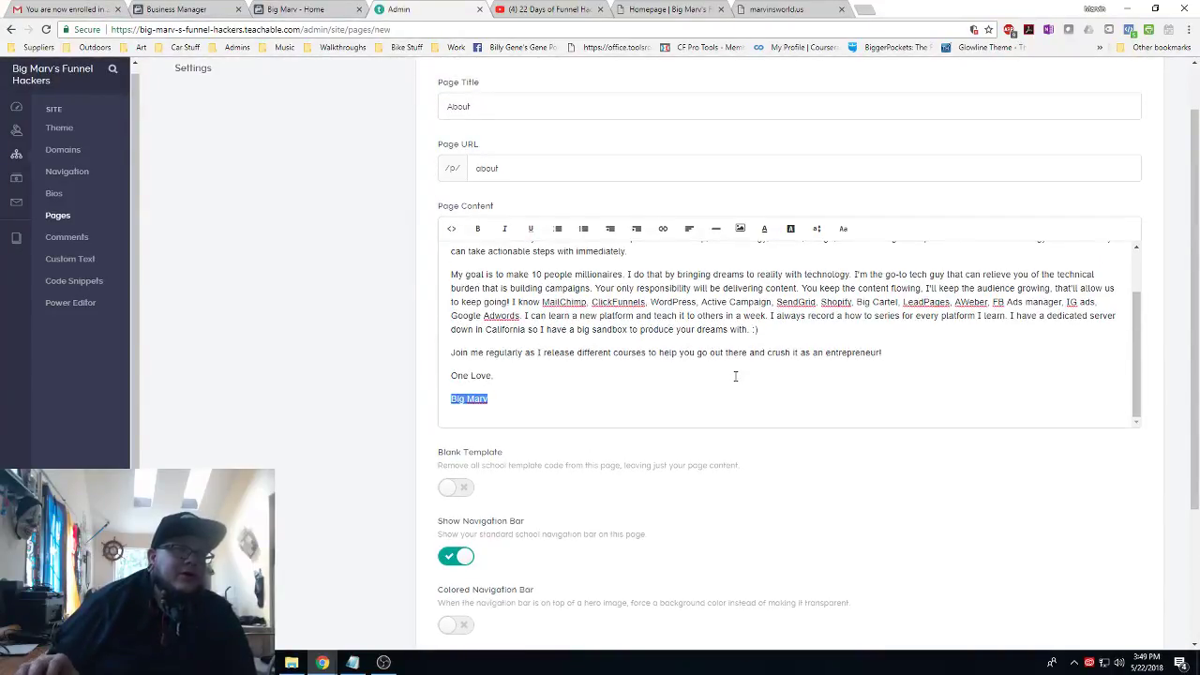
scroll(703, 319, up, 1)
scroll(535, 387, down, 1)
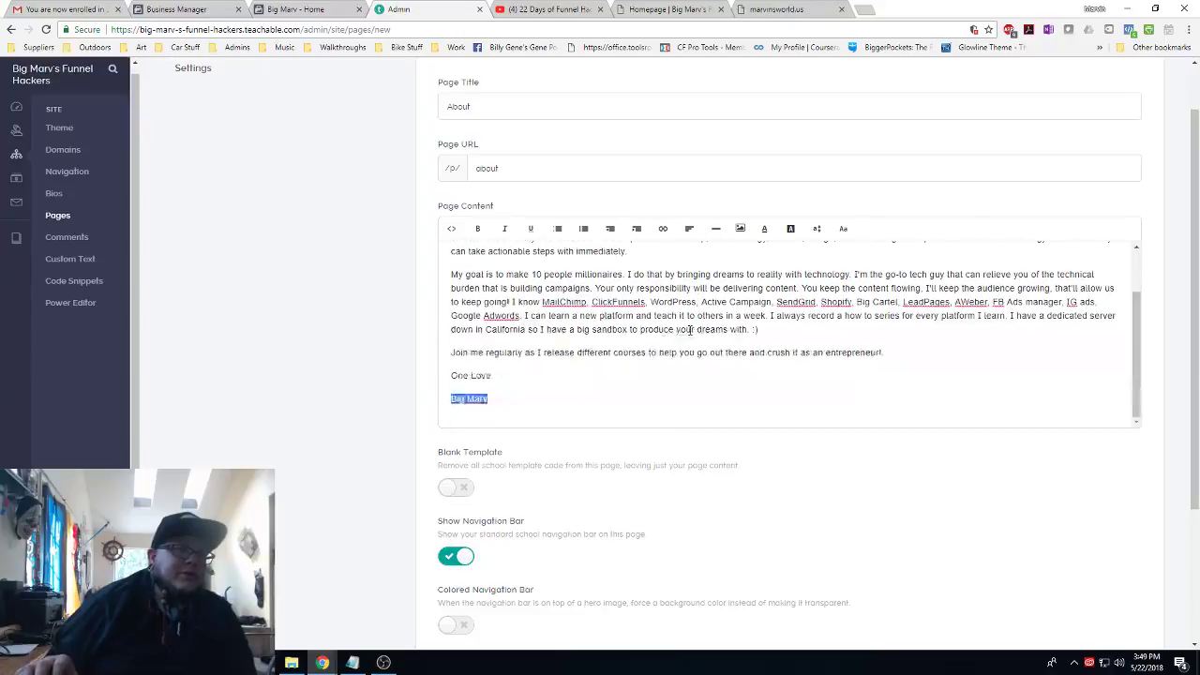
click(526, 398)
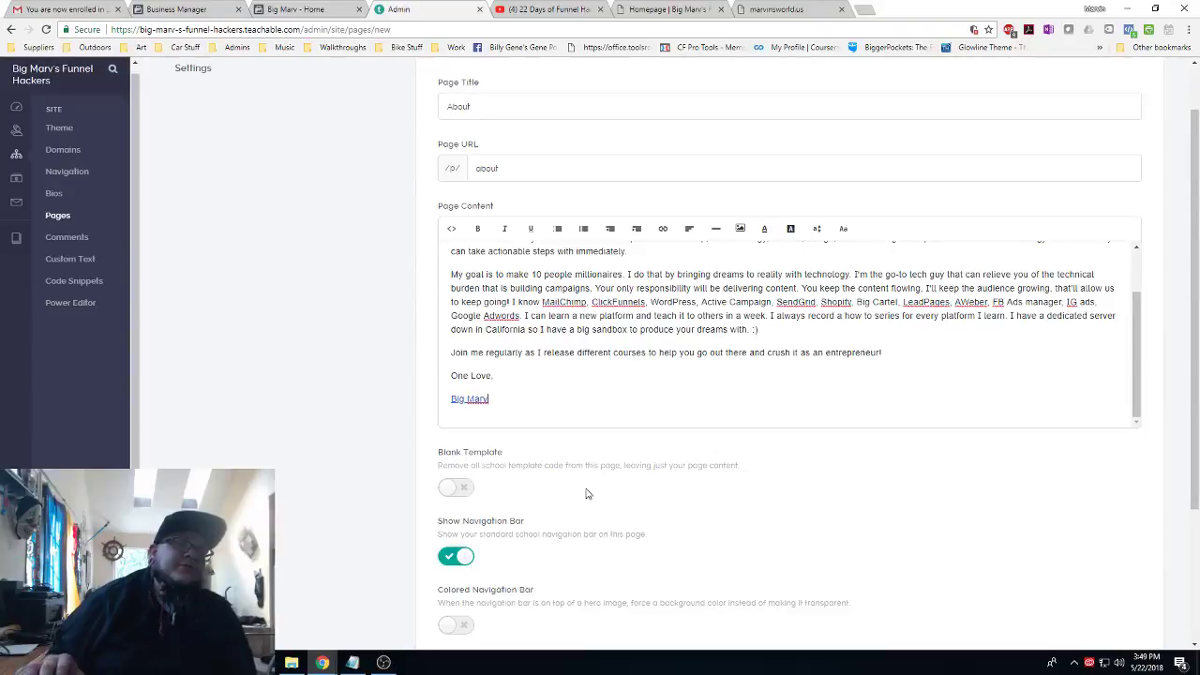
scroll(589, 491, down, 2)
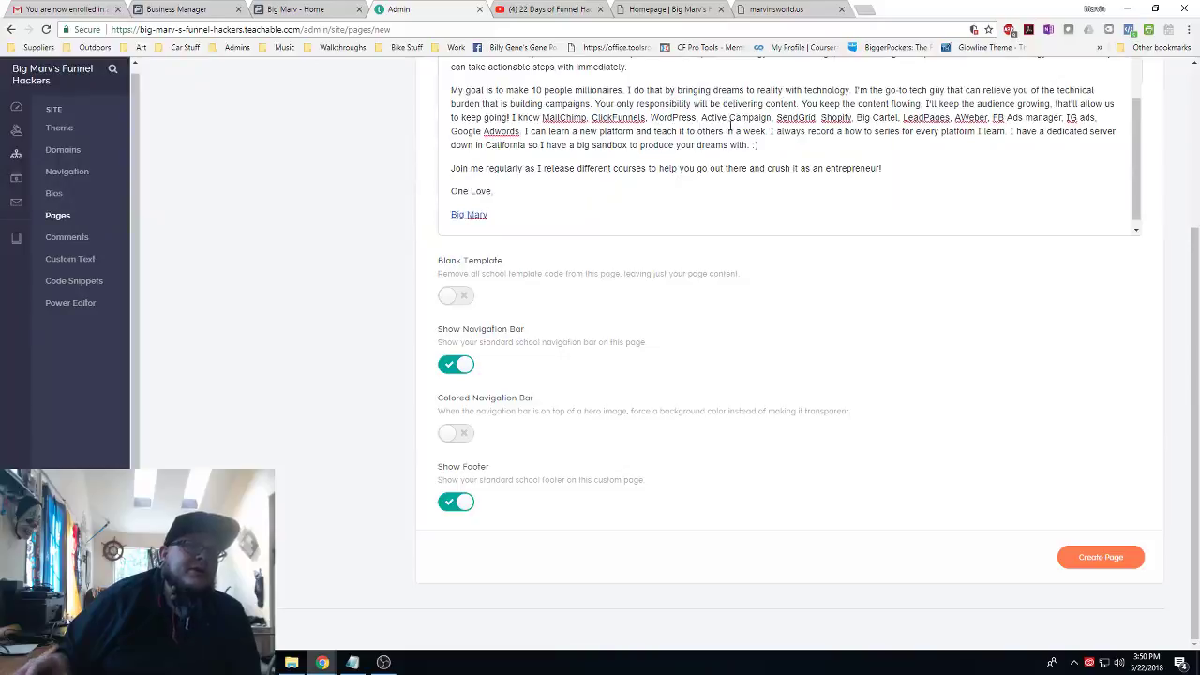
click(667, 9)
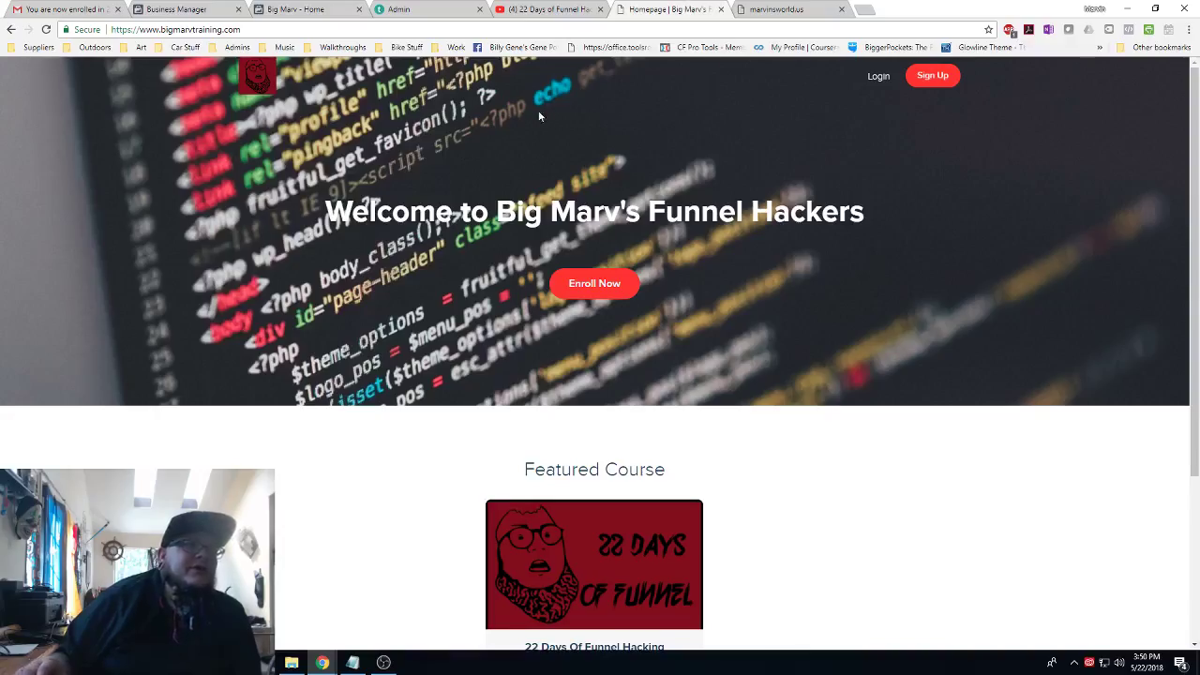
Try the school's Sign Up page and the View Your School visitor preview
scroll(943, 187, down, 3)
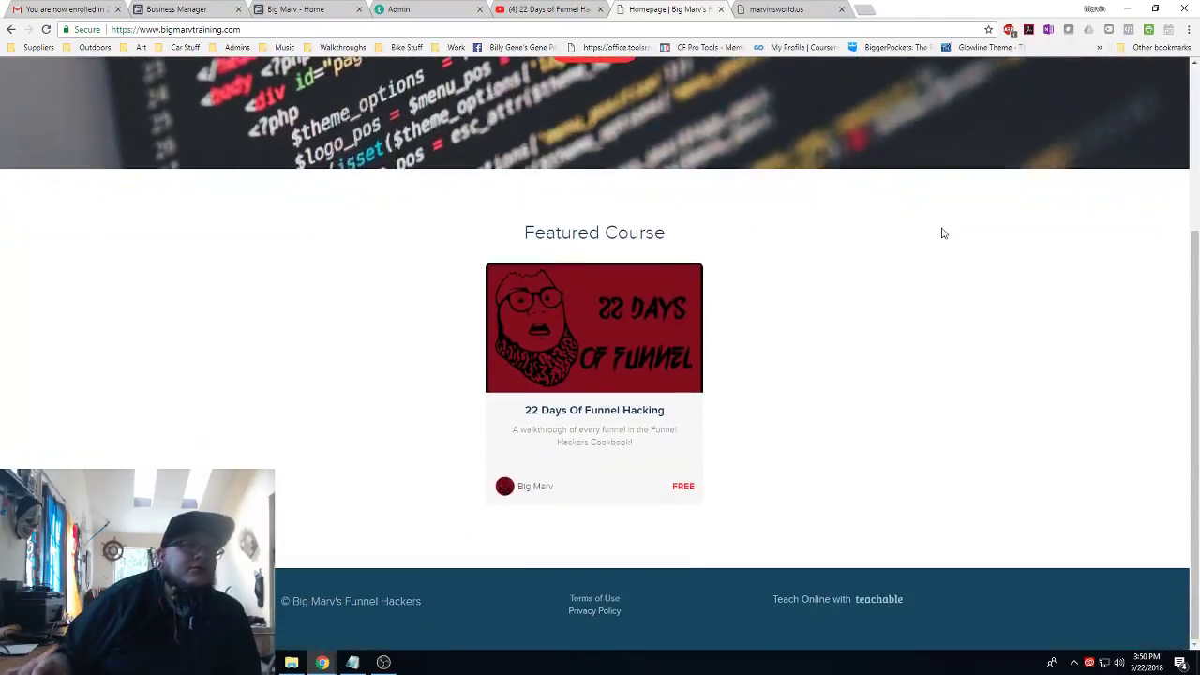
scroll(943, 232, up, 3)
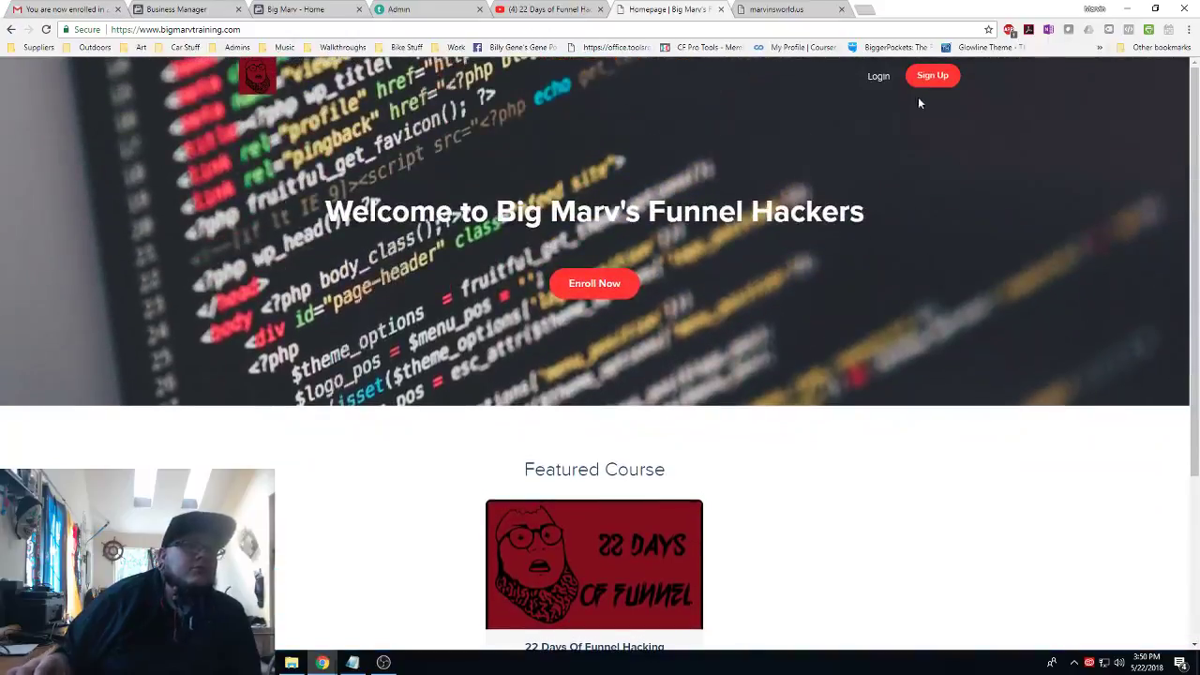
click(928, 77)
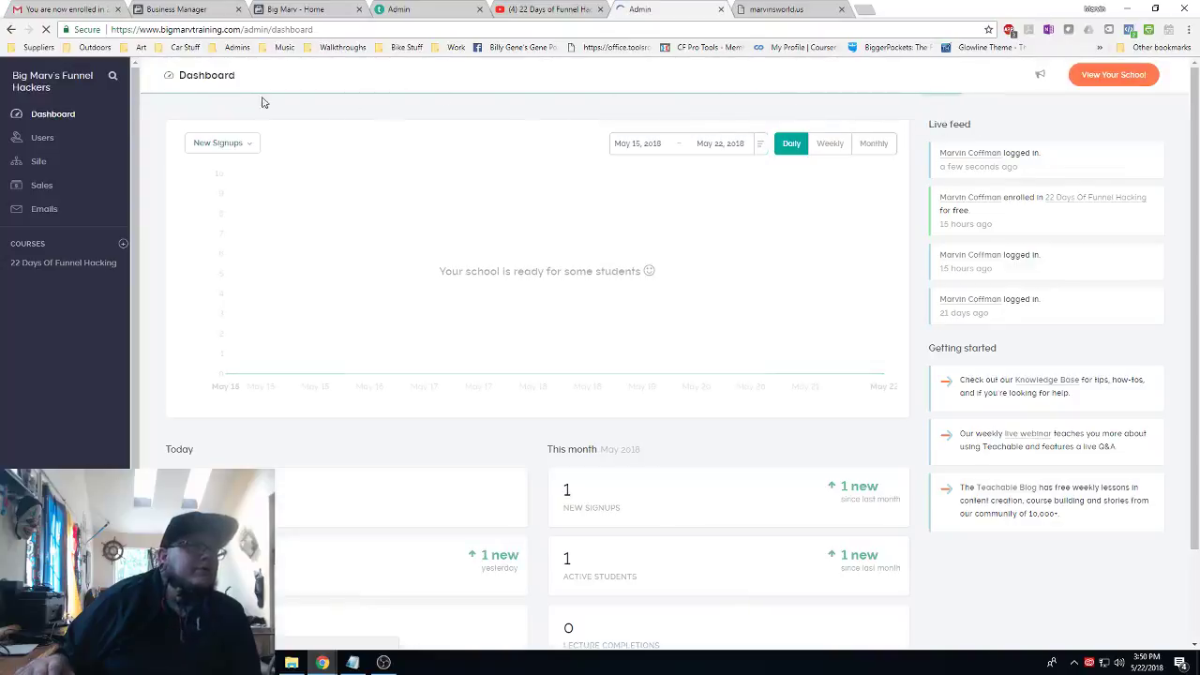
click(1107, 77)
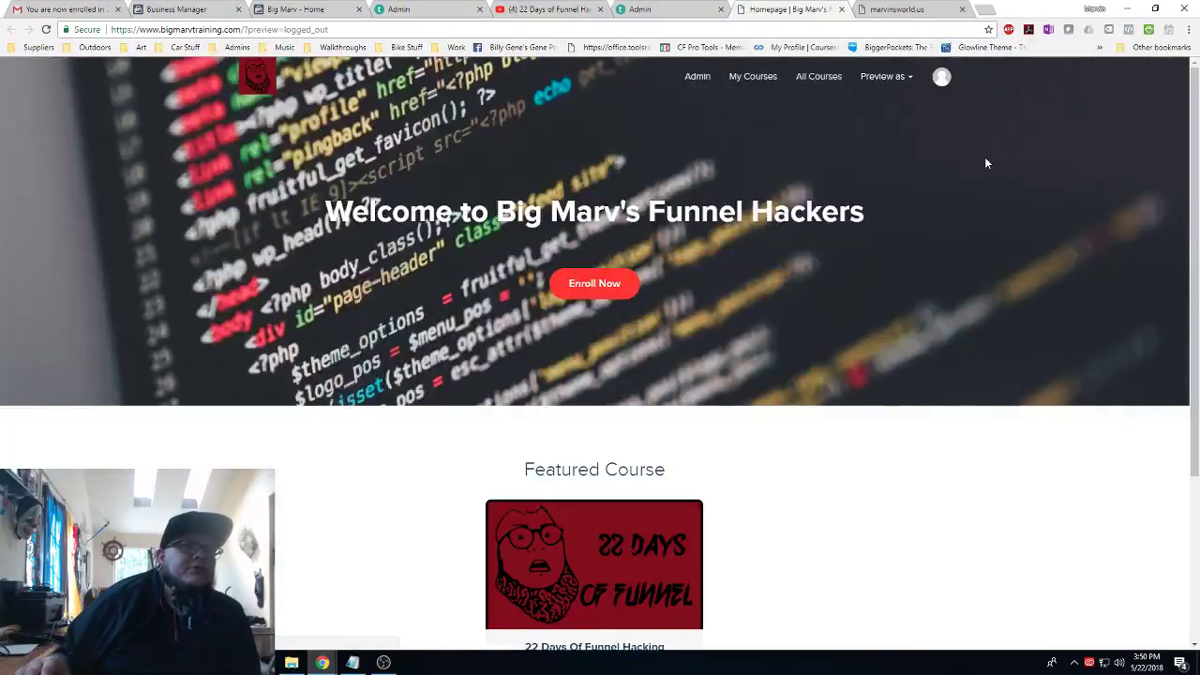
scroll(986, 178, down, 2)
scroll(987, 178, up, 2)
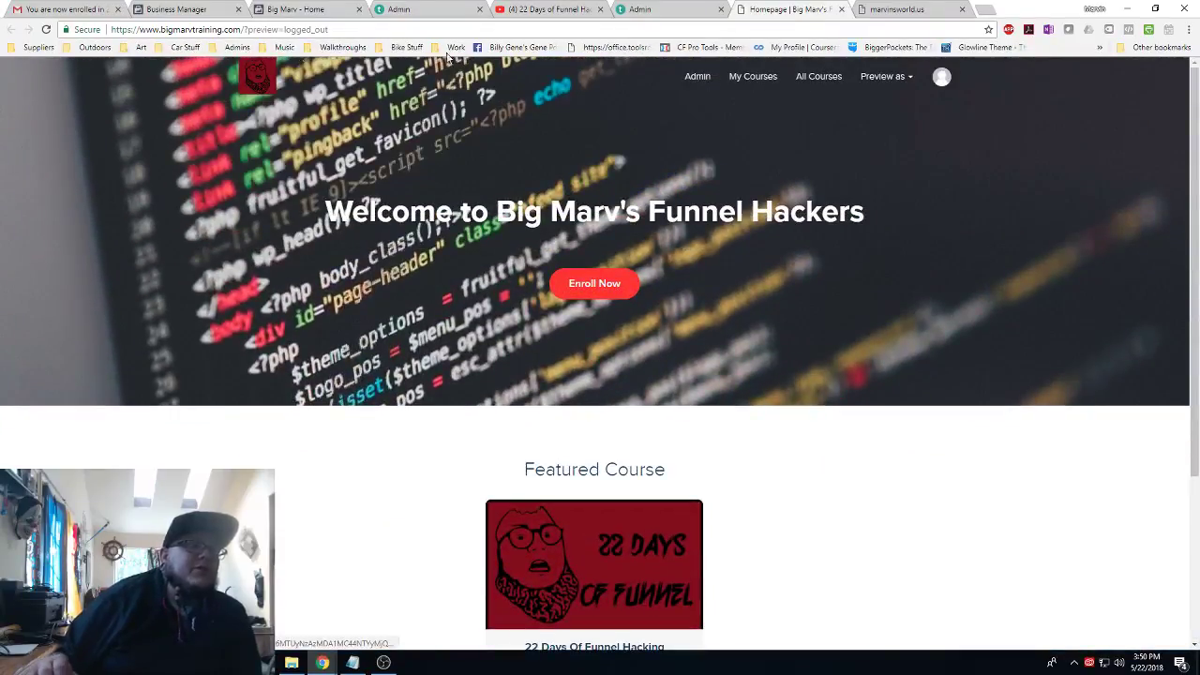
Close the extra homepage, admin, marvinsworld.us and YouTube tabs, and start a blank tab
click(647, 9)
click(902, 11)
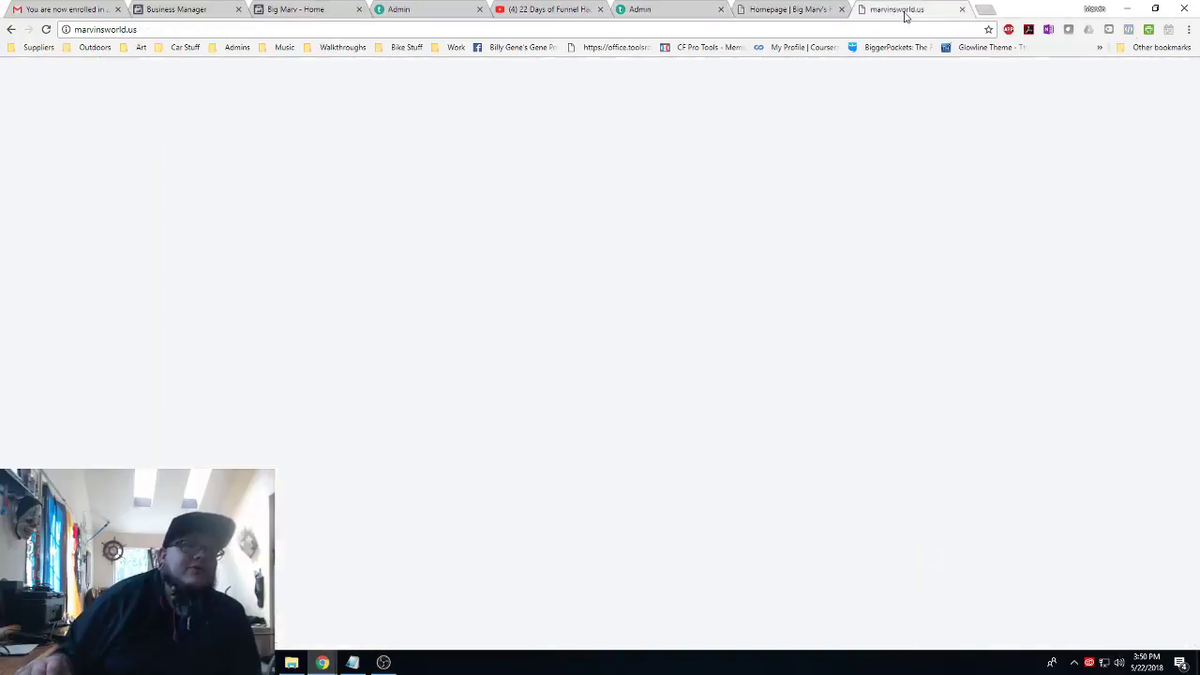
click(841, 9)
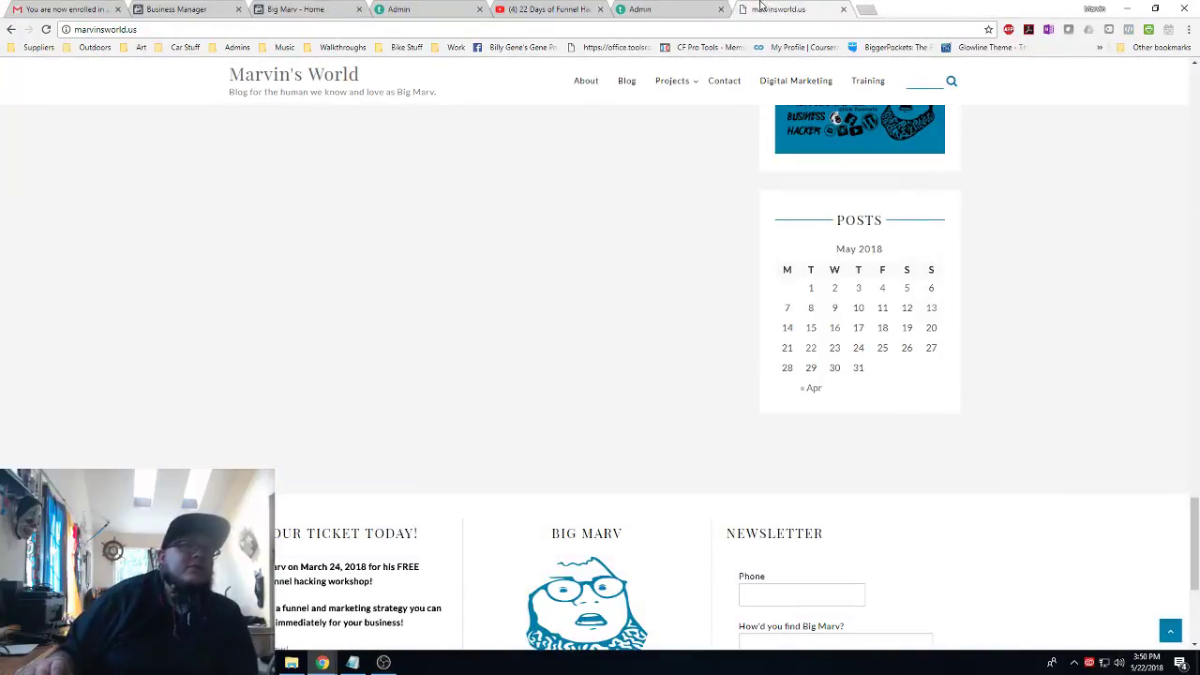
click(694, 11)
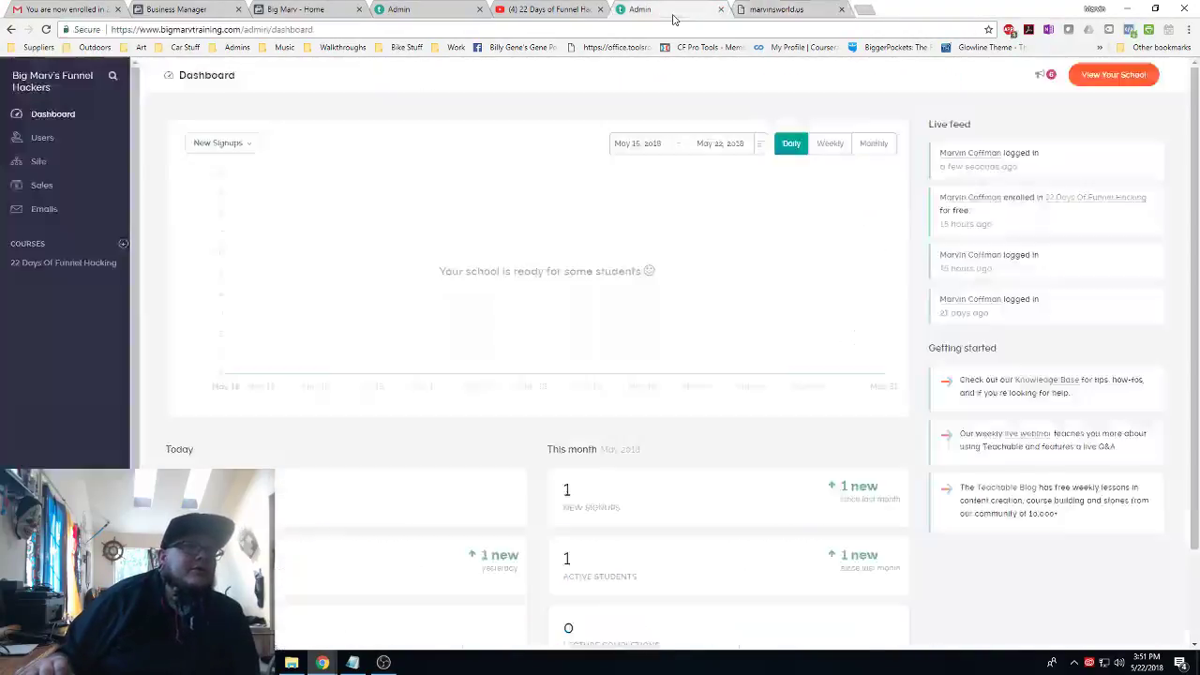
click(721, 9)
click(721, 9)
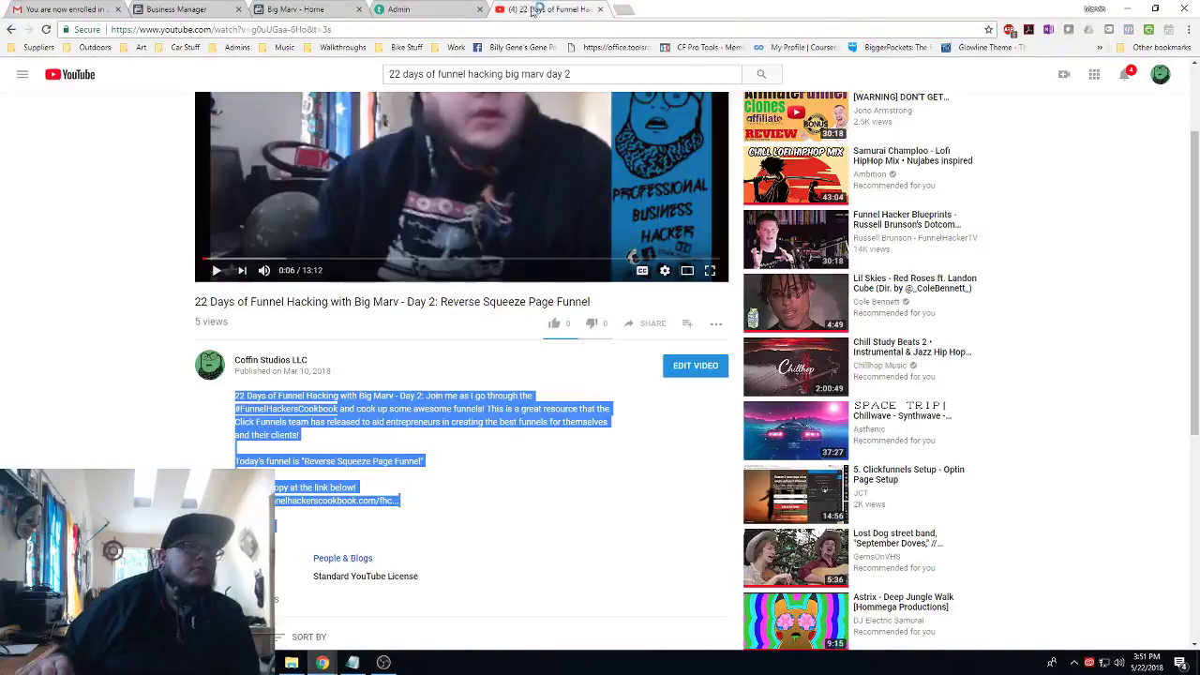
click(601, 10)
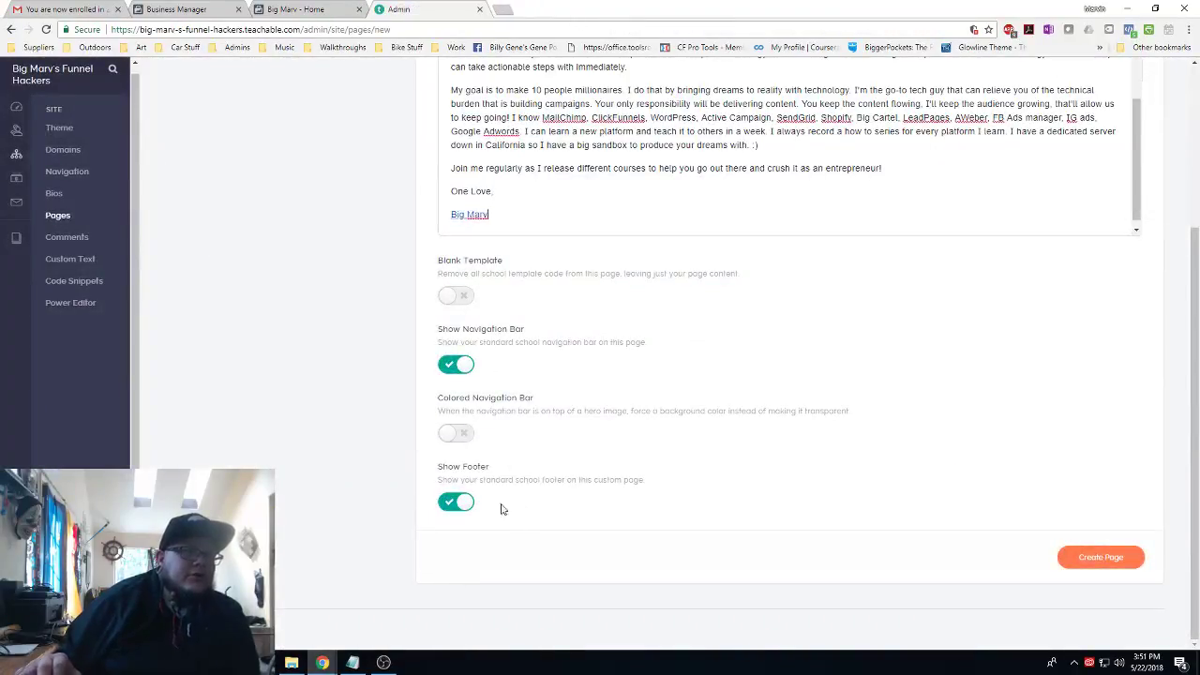
click(506, 9)
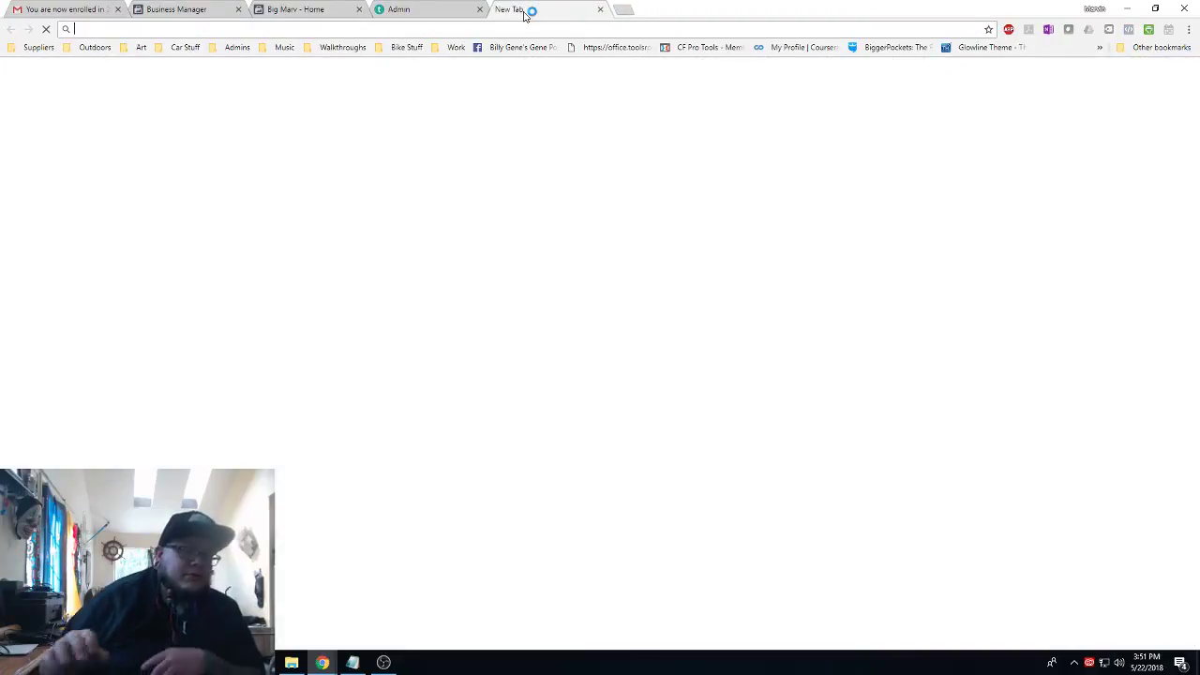
Load the live homepage at bigmarvtraining.com, fixing the extra 's' typo, then return to admin
text(big)
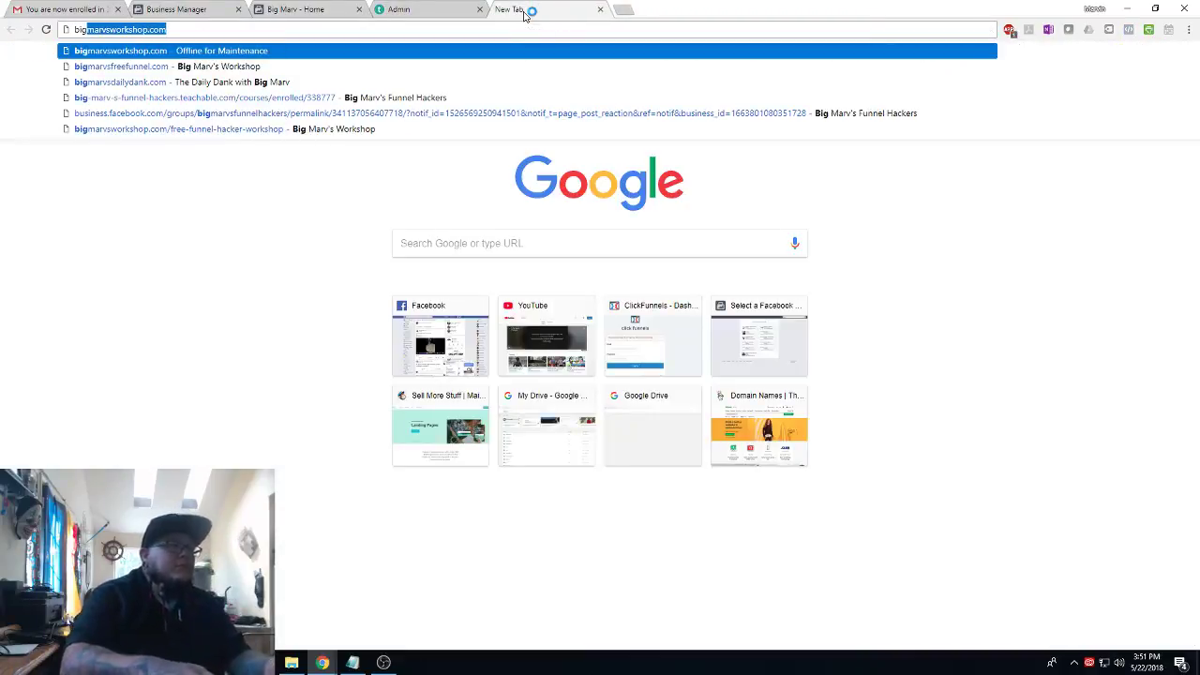
text(marvs)
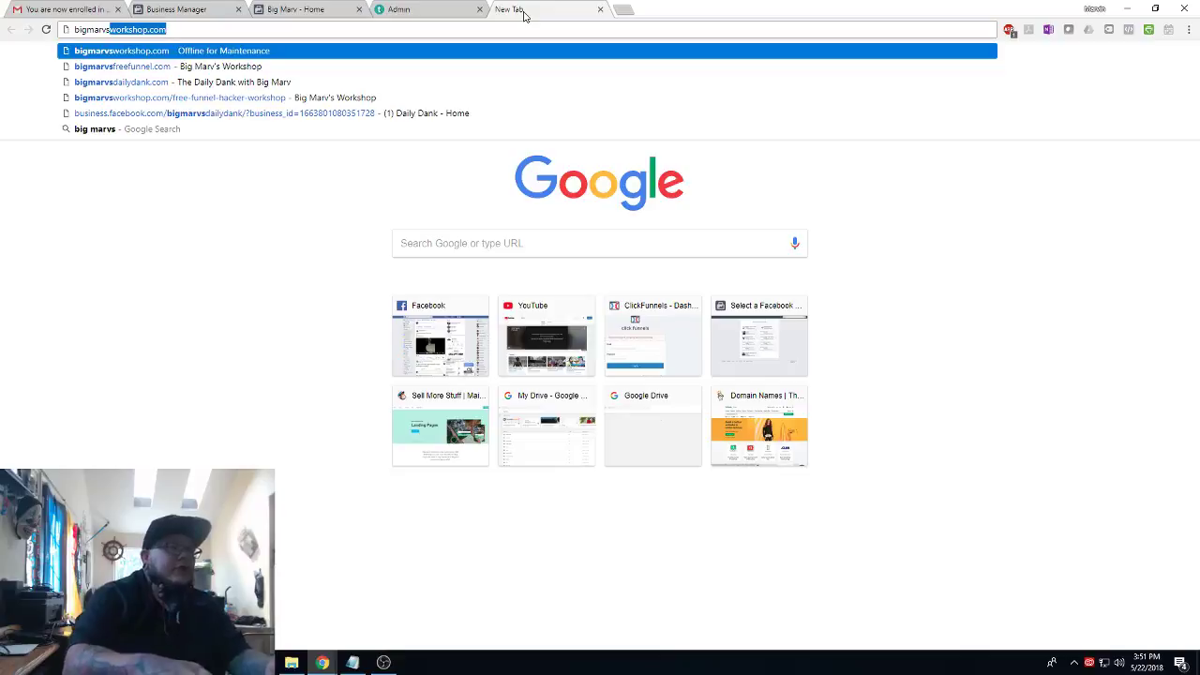
text(training.)
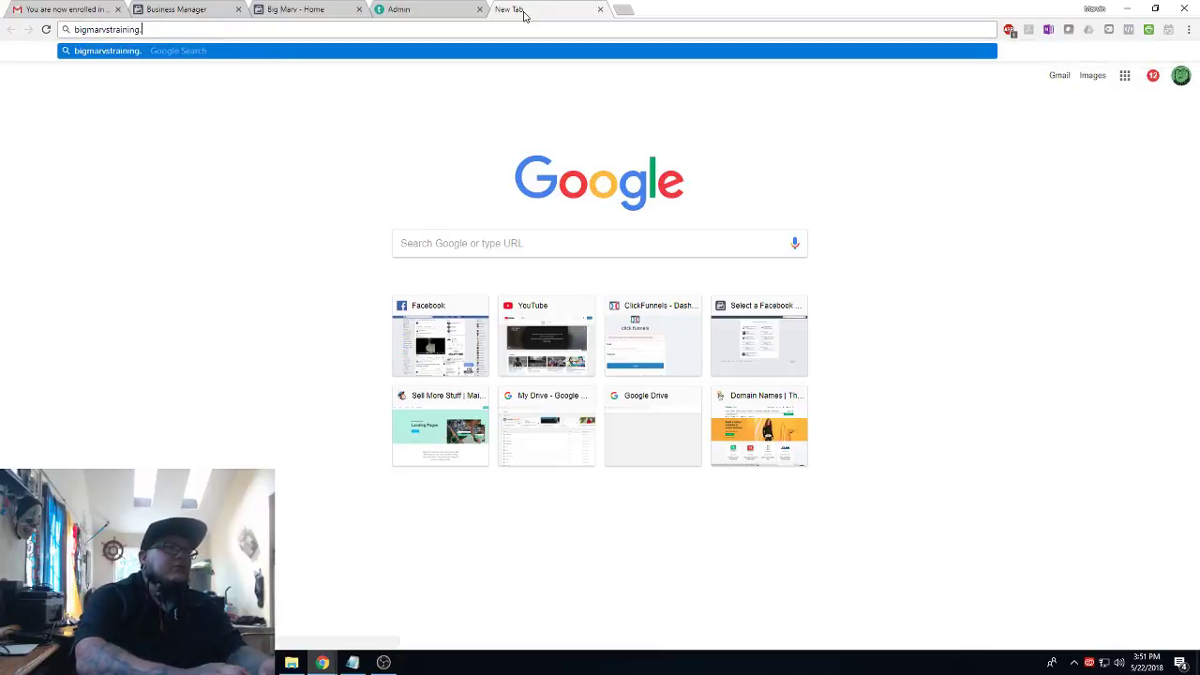
text(com)
key(Return)
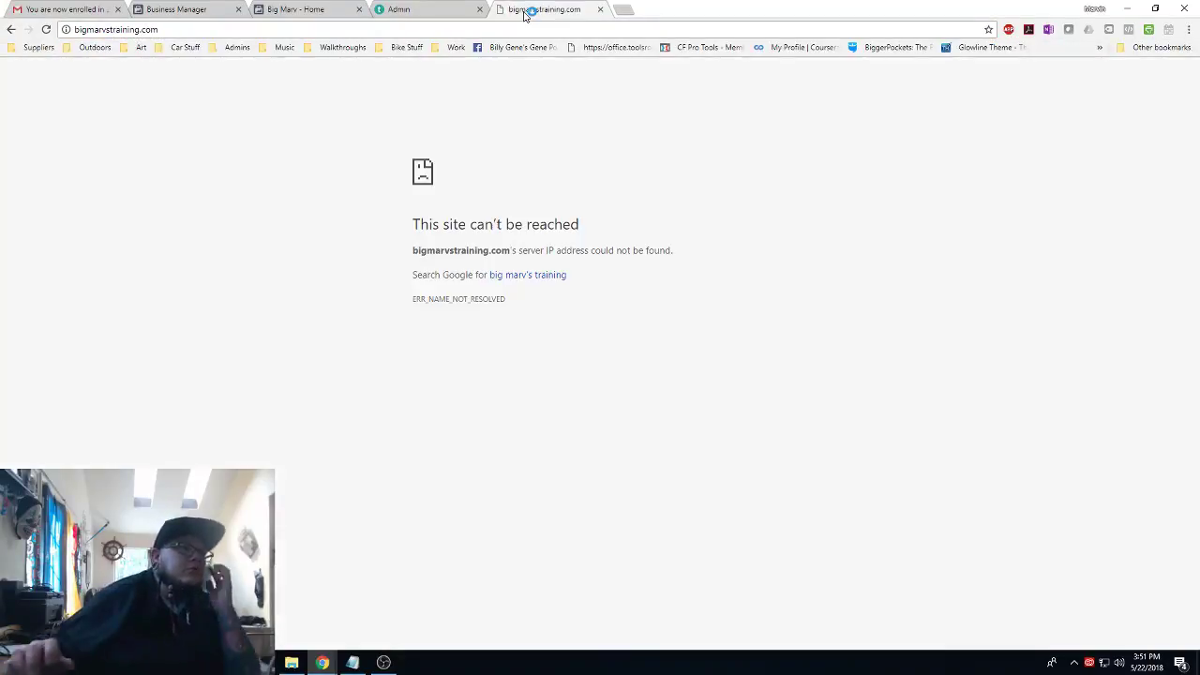
click(422, 32)
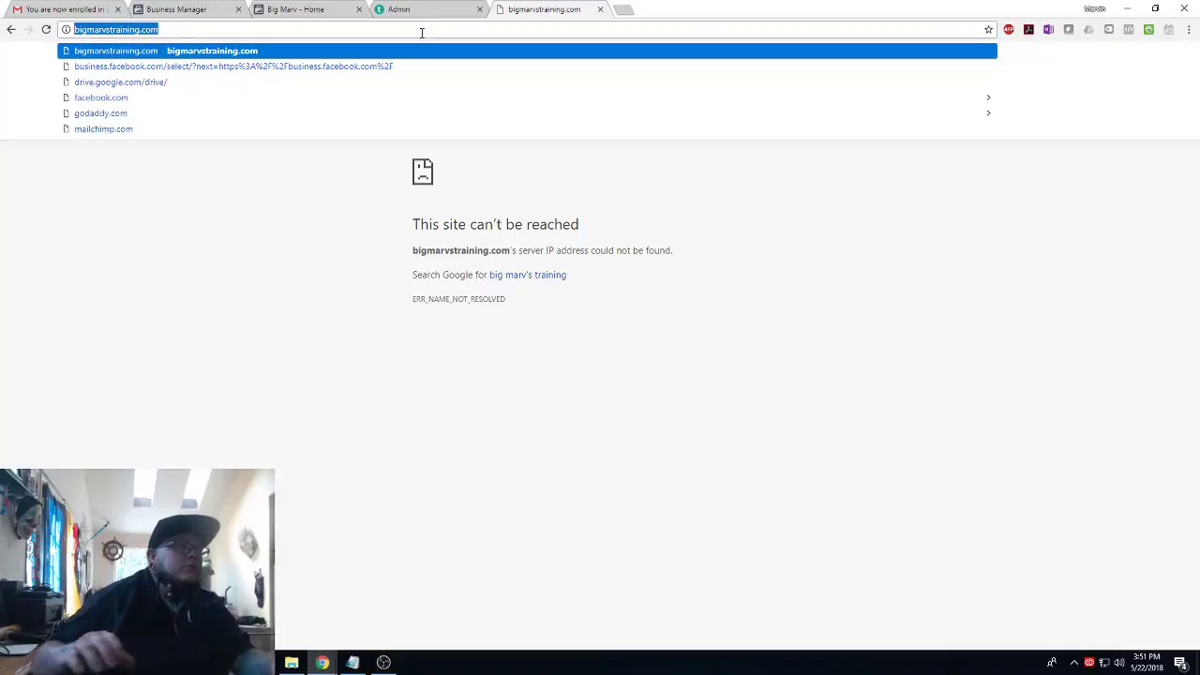
click(422, 33)
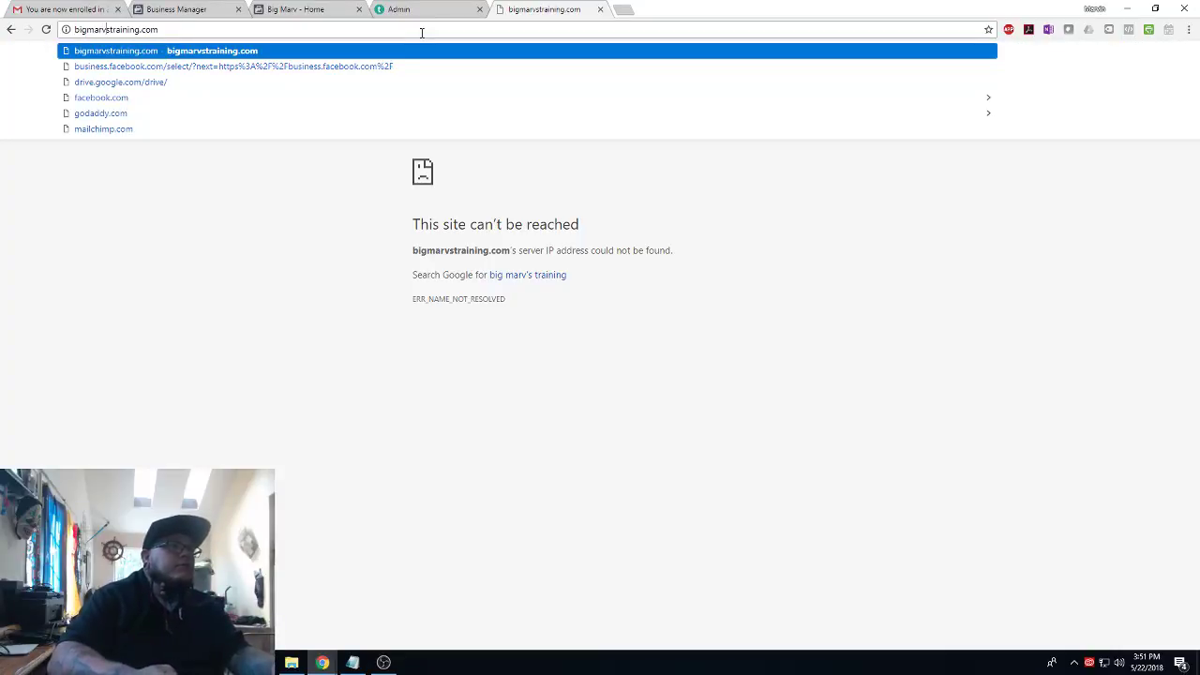
key(Left)
key(Left)
key(Left)
key(Left)
key(Left)
key(Left)
key(Left)
key(Left)
key(Left)
key(Left)
key(Left)
key(Left)
key(BackSpace)
key(Return)
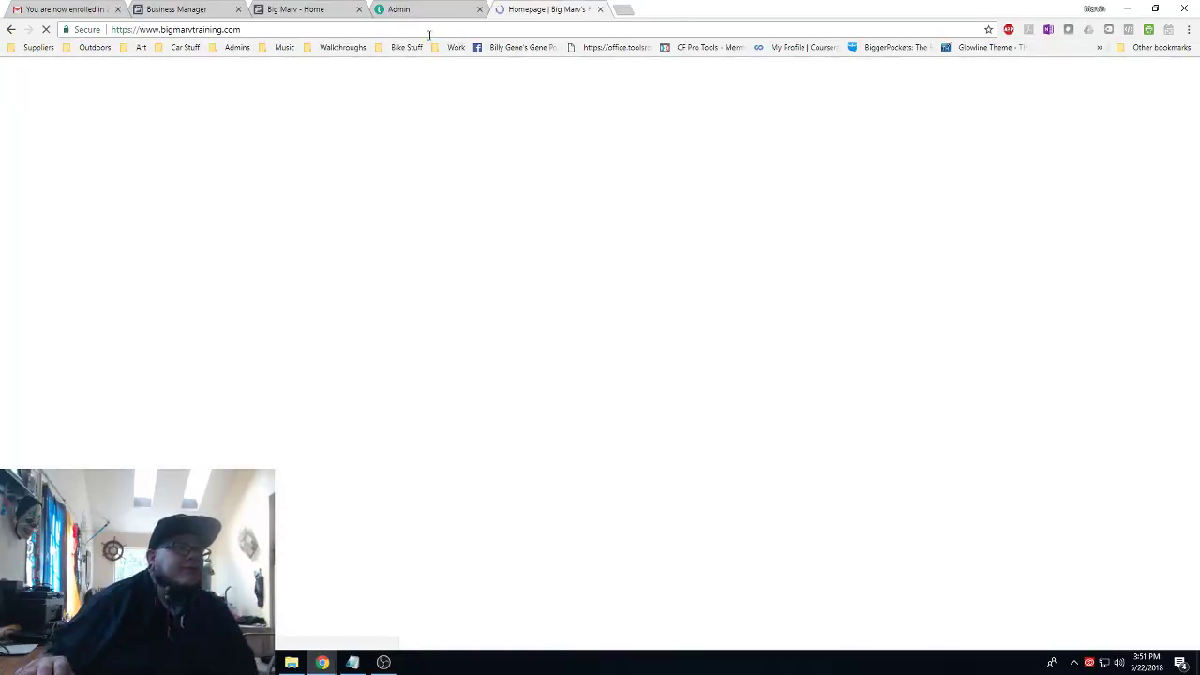
scroll(906, 340, down, 3)
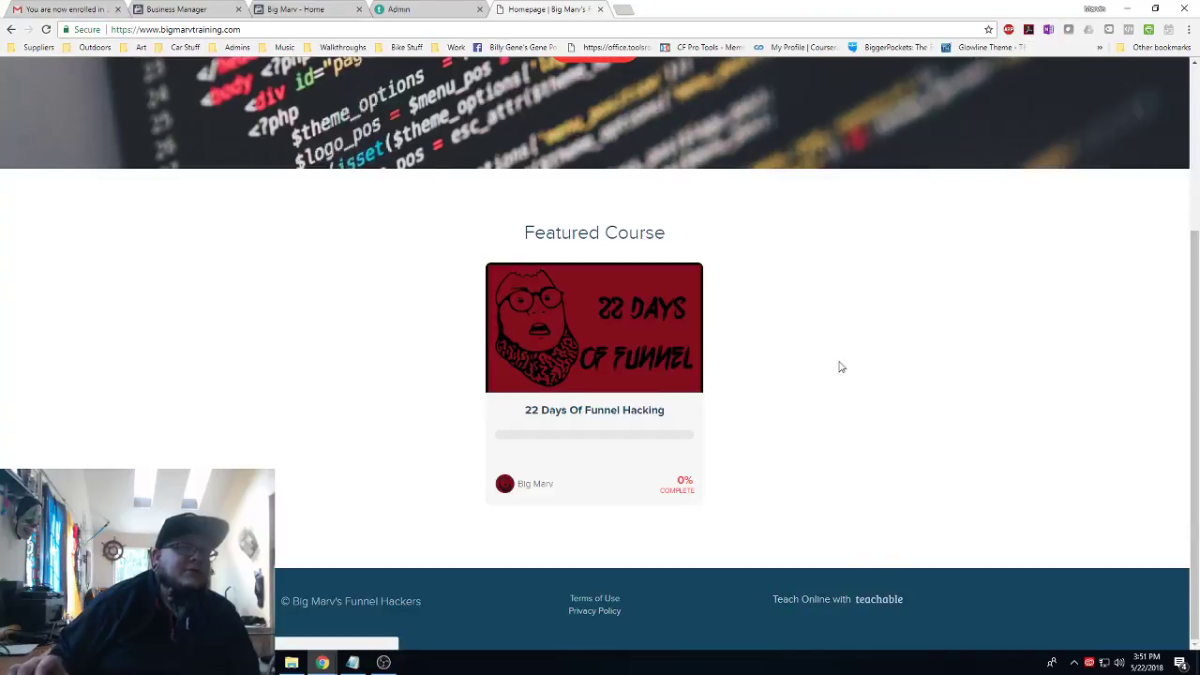
click(436, 9)
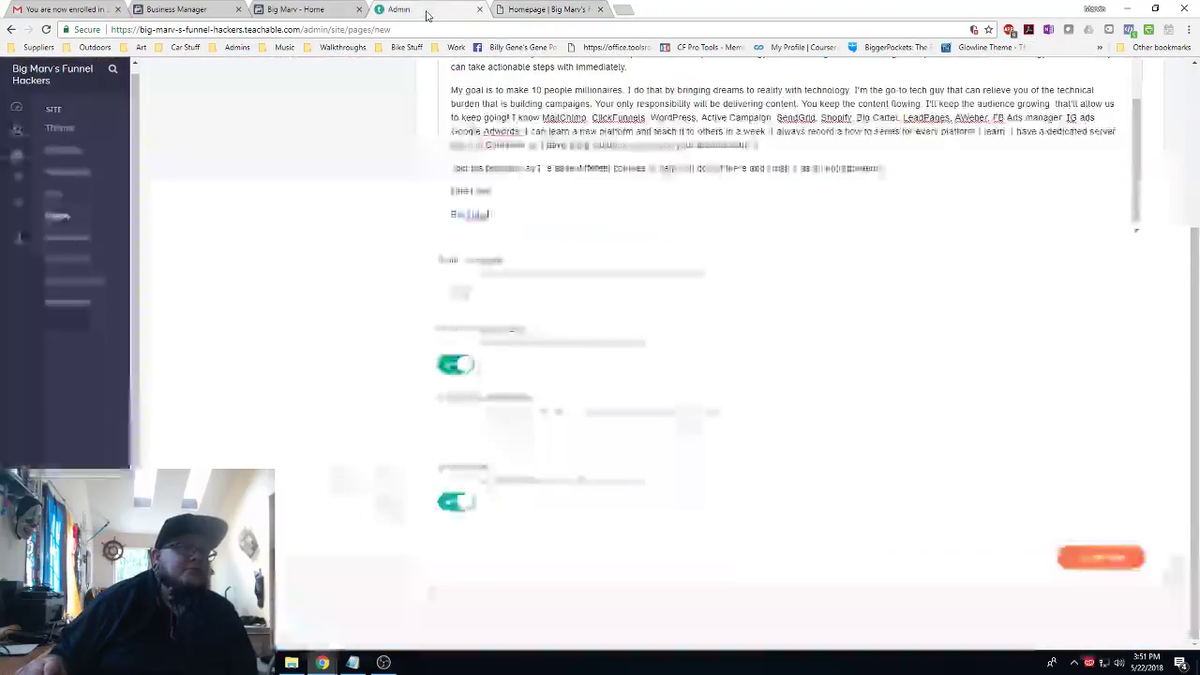
Create the About page, preview it as logged-in and logged-out users, and check enrolled courses
click(1128, 566)
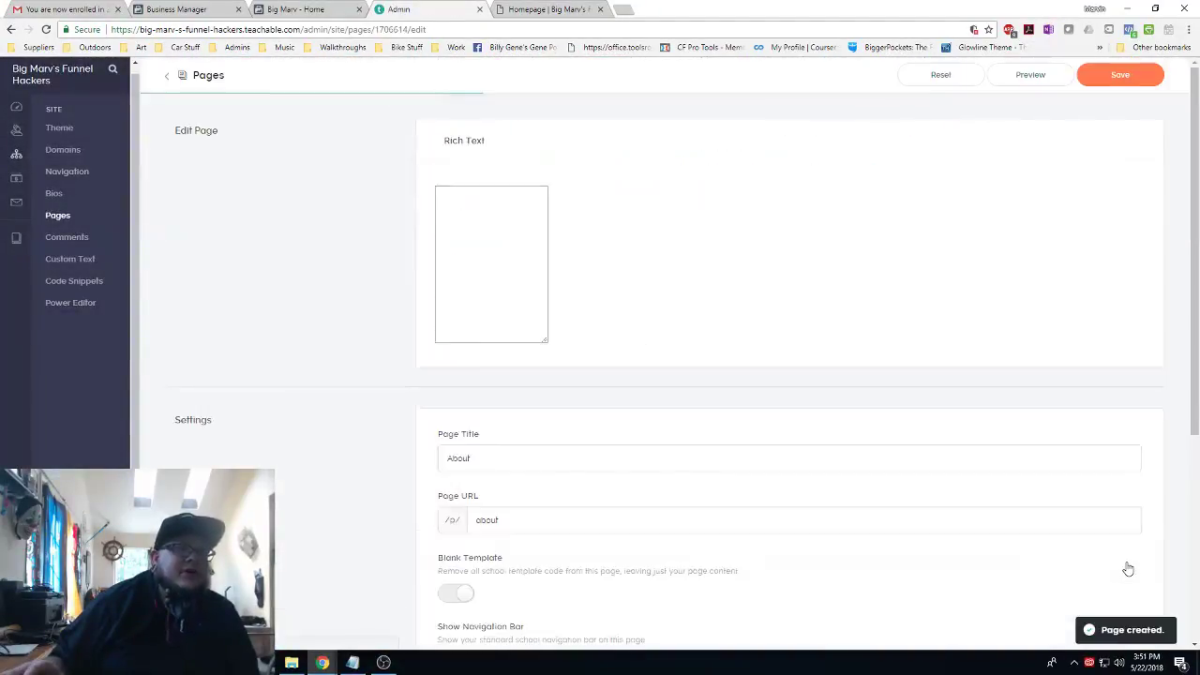
click(1028, 76)
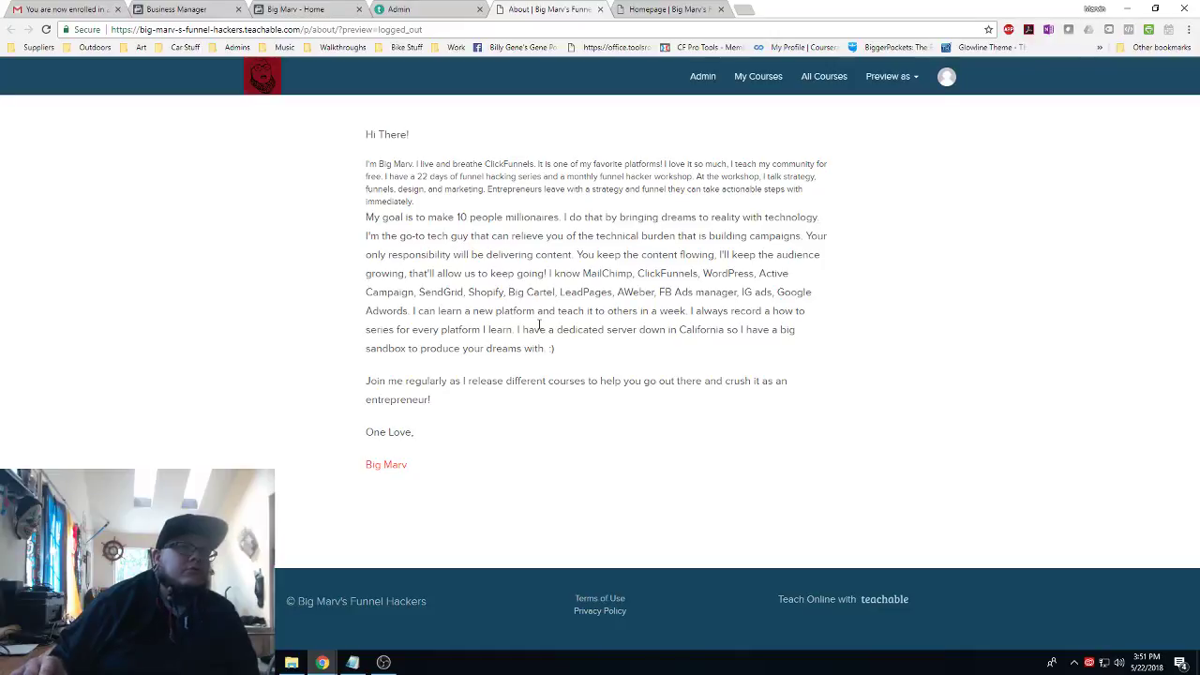
click(908, 75)
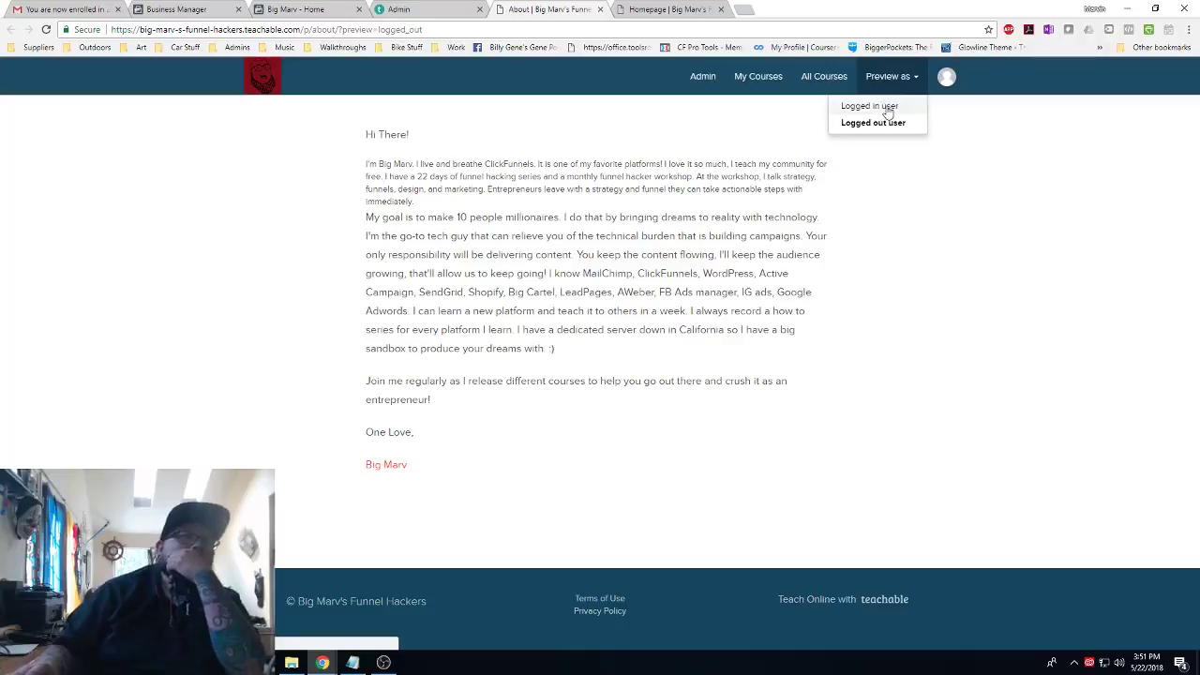
click(885, 107)
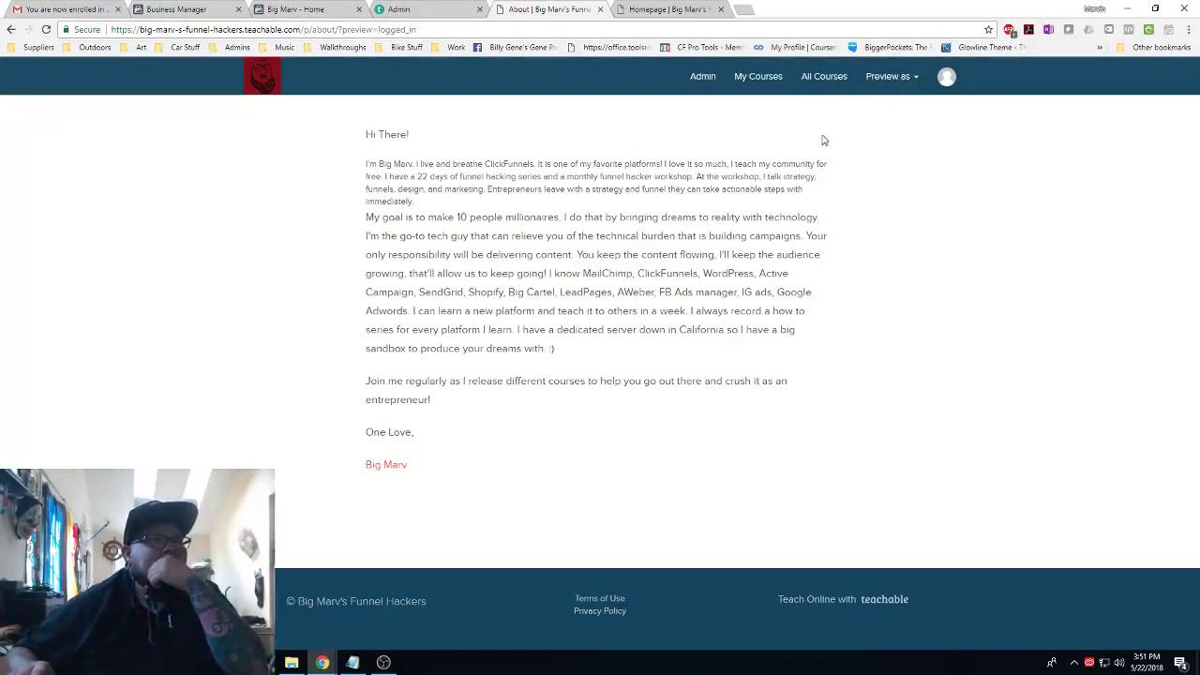
click(904, 77)
click(904, 121)
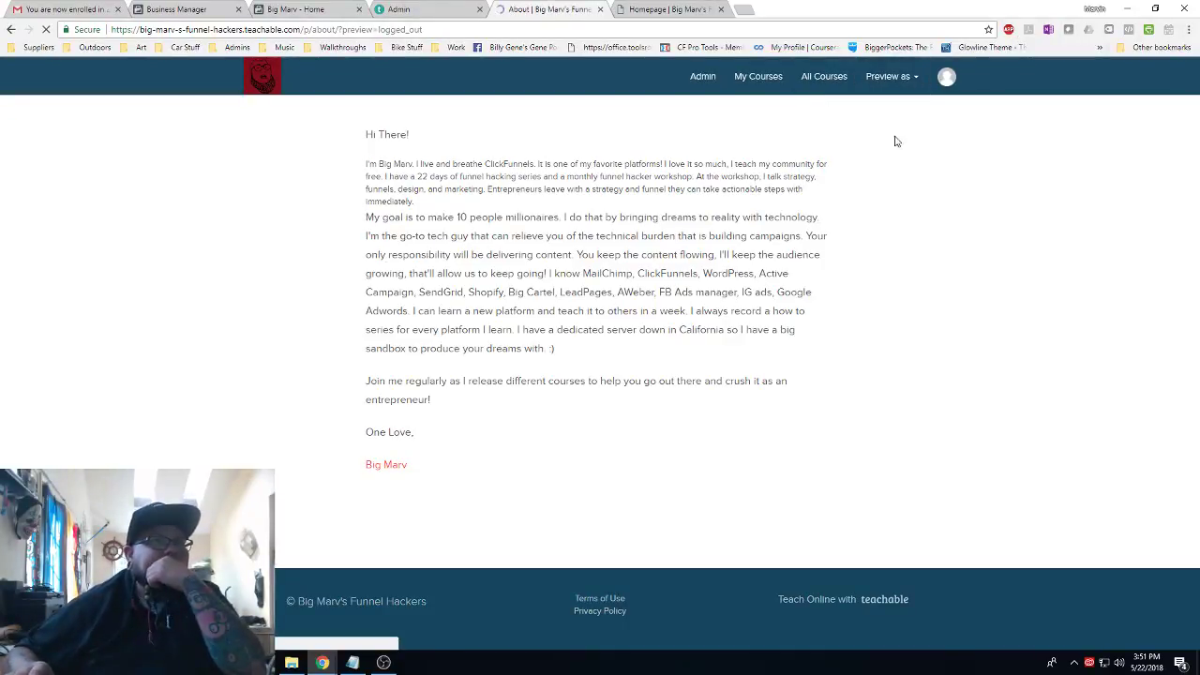
click(762, 83)
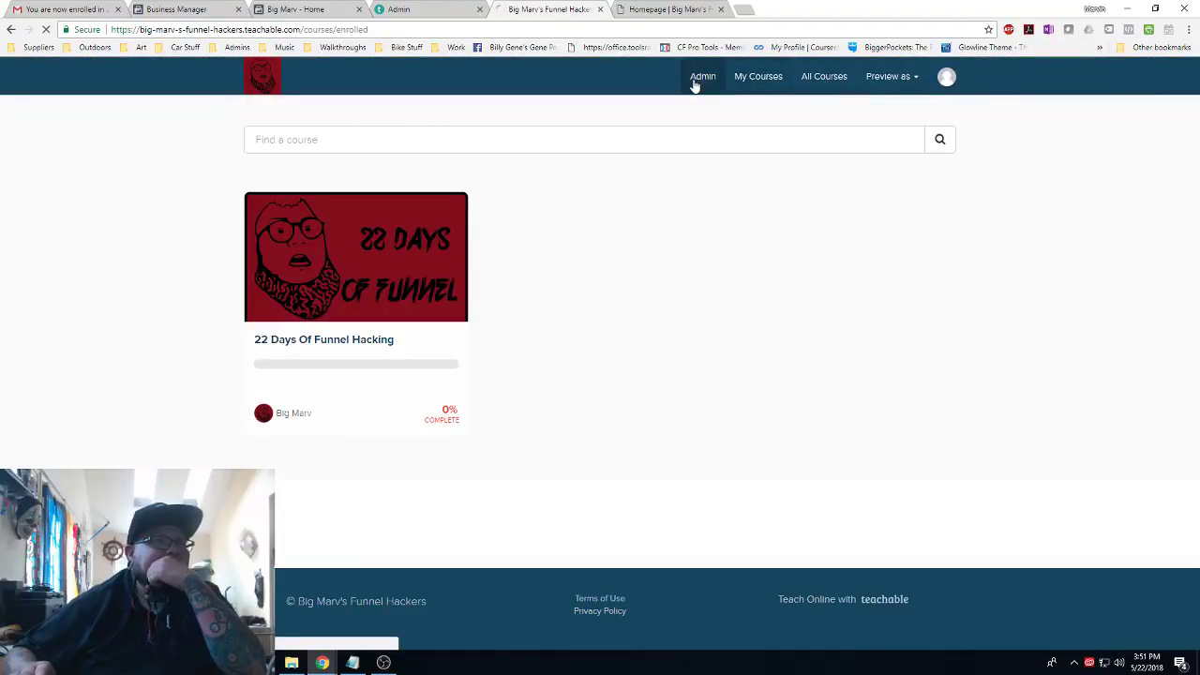
click(695, 82)
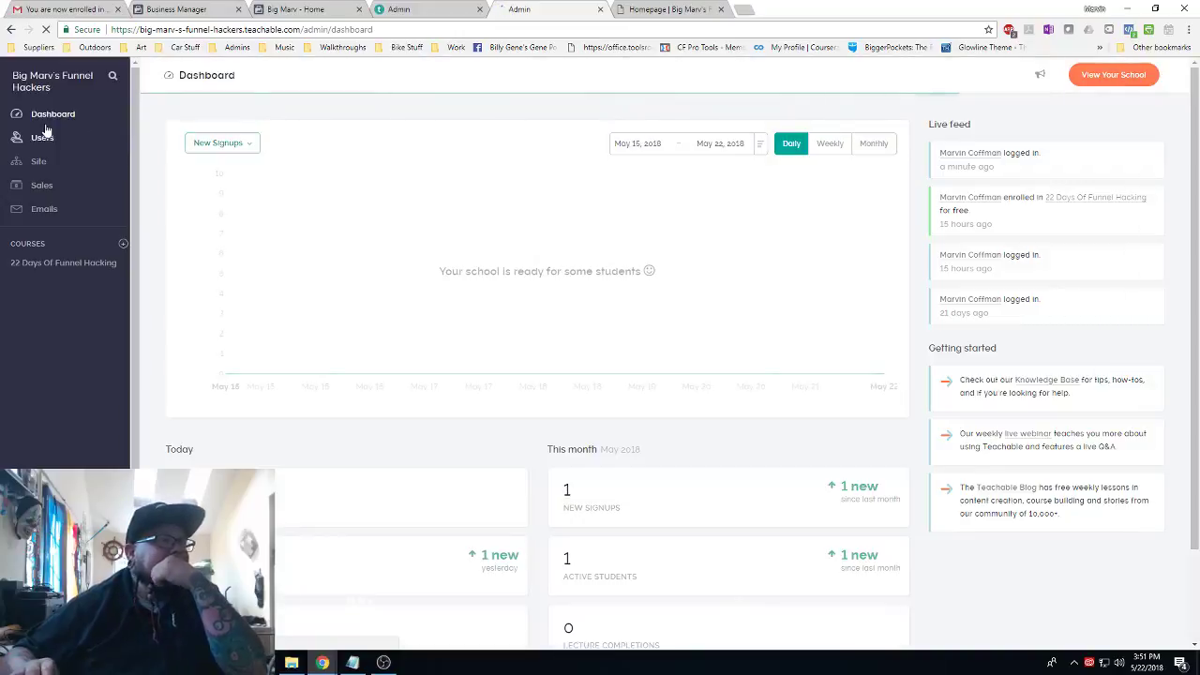
Start an 'About' navigation bar link under Site > Navigation, then cancel it unsaved
click(36, 161)
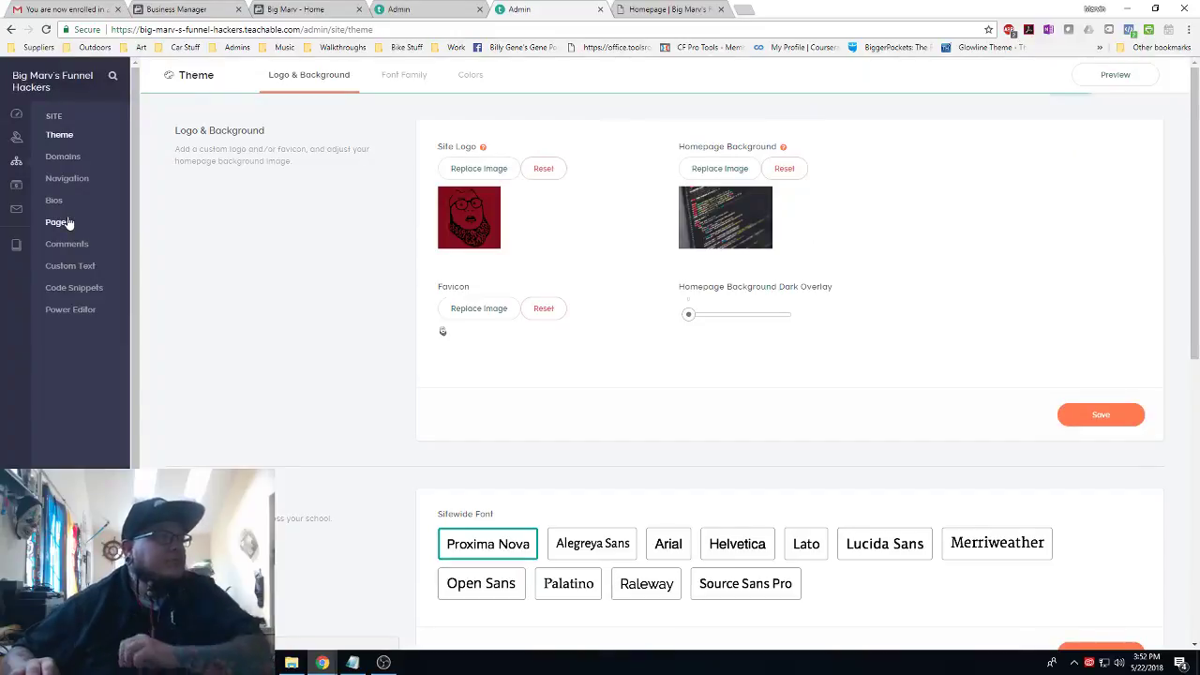
click(66, 179)
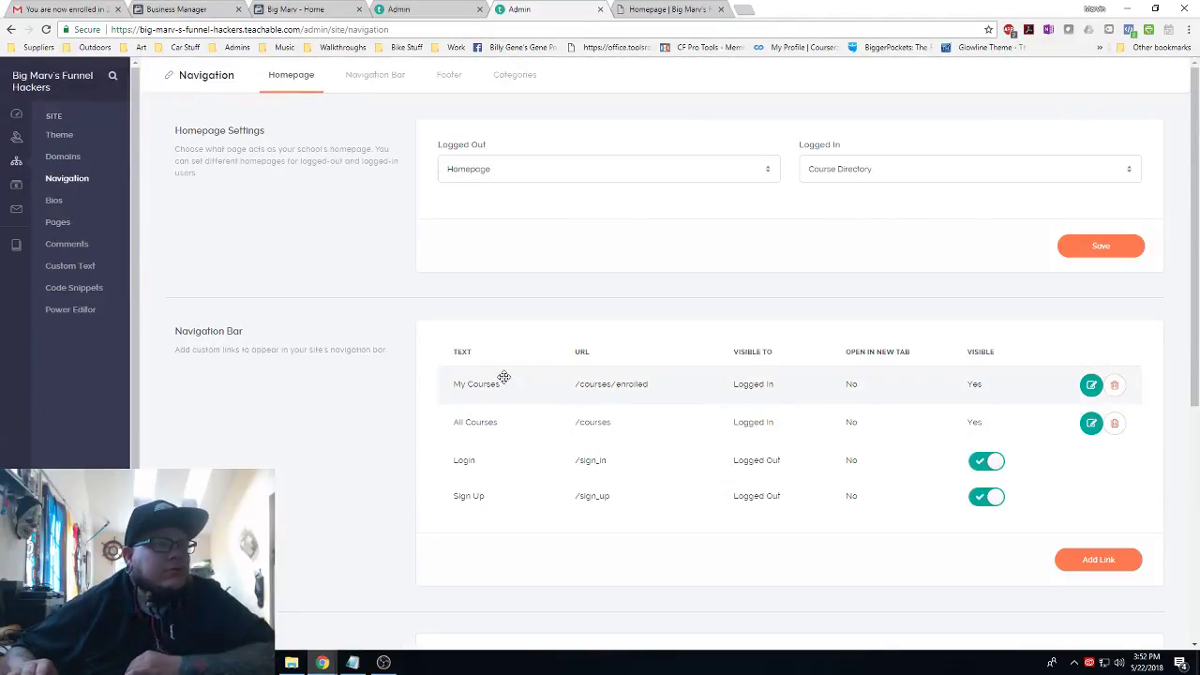
scroll(503, 423, down, 2)
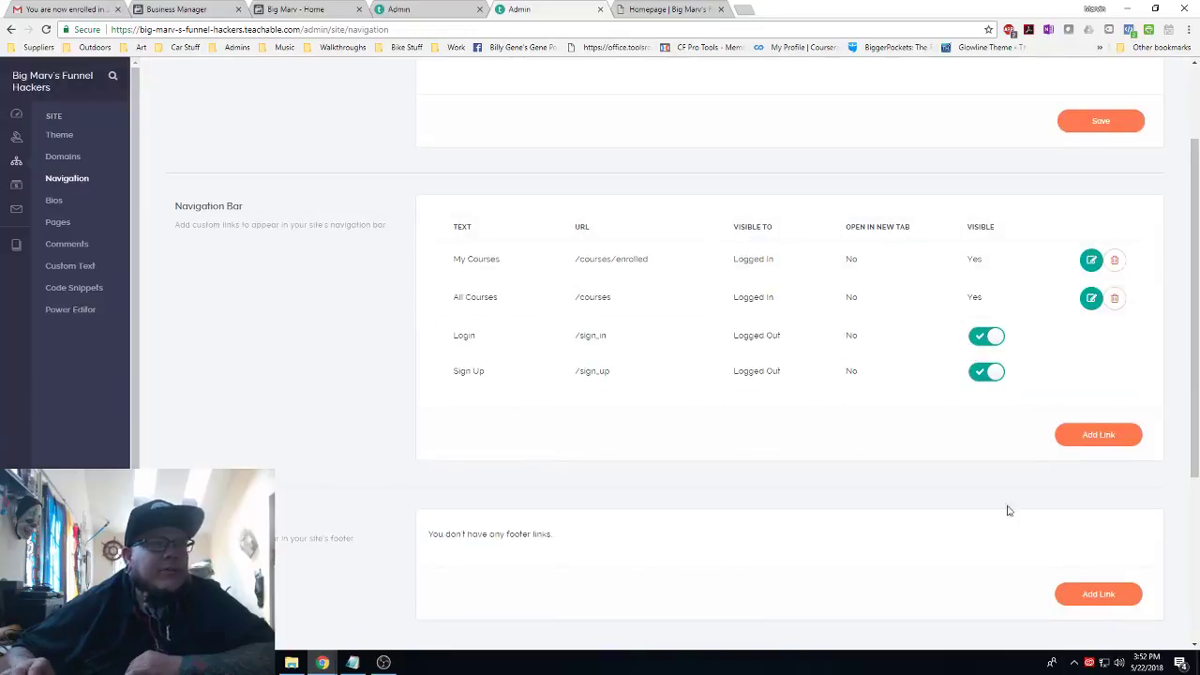
click(1111, 439)
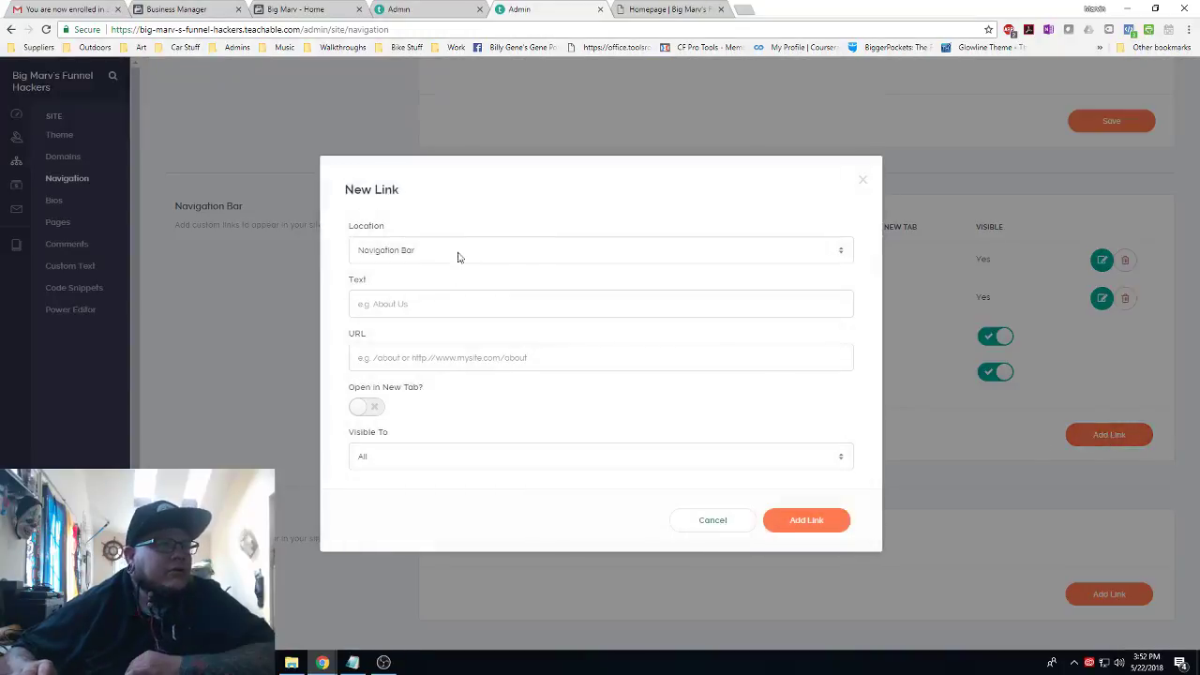
click(528, 254)
click(526, 255)
click(494, 302)
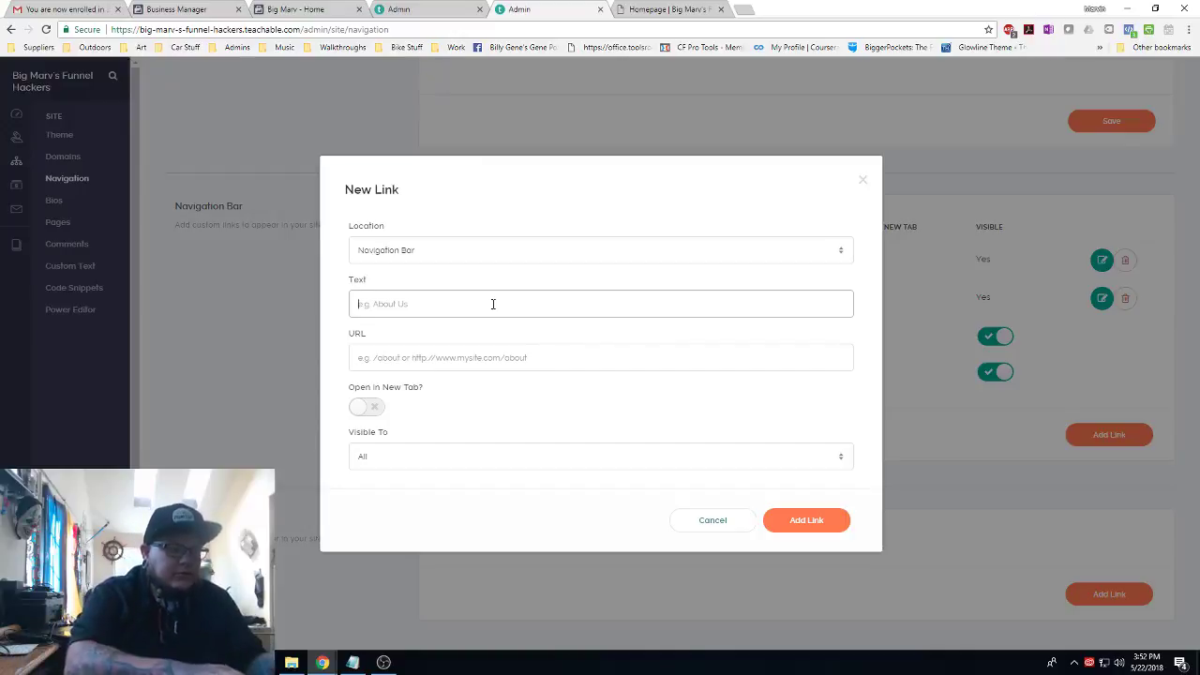
text(About)
key(Tab)
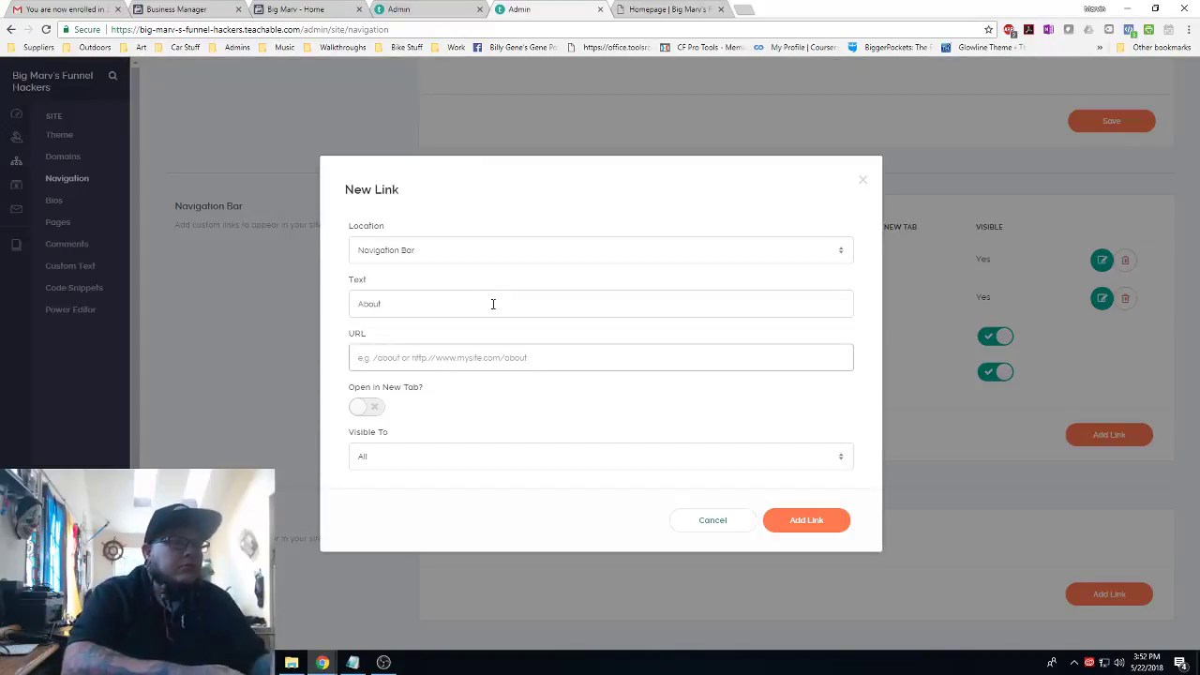
text(ab)
key(BackSpace)
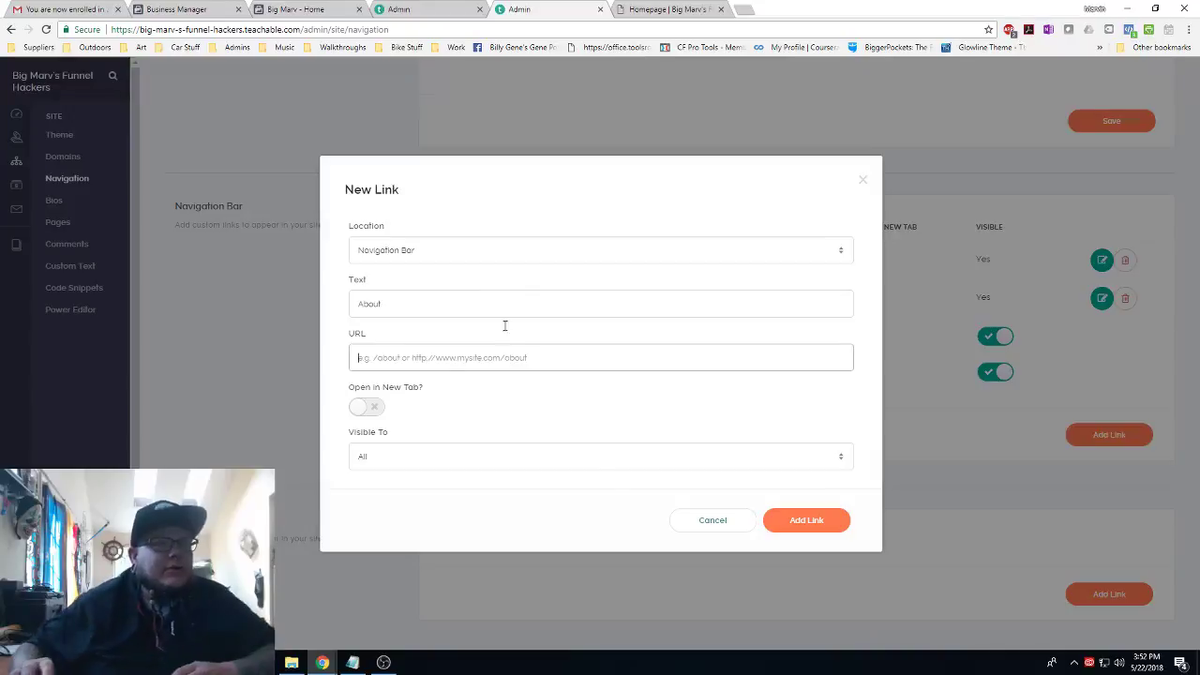
click(708, 519)
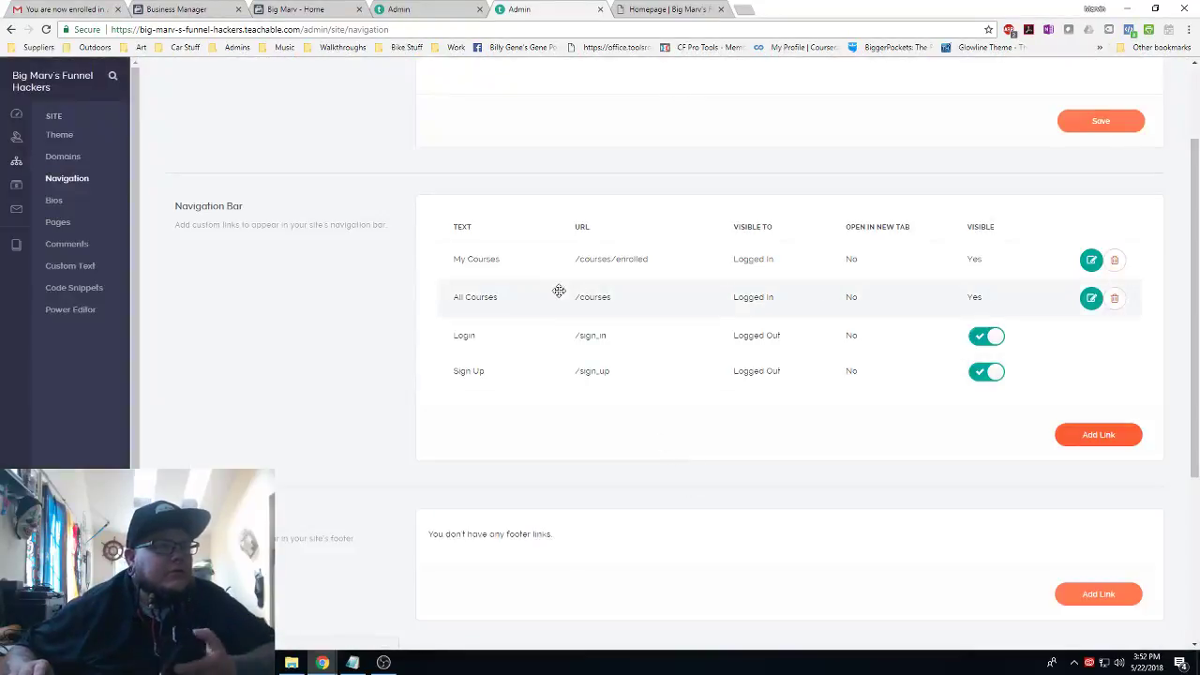
Scroll the navigation settings, then open the Pages list showing the About page
scroll(530, 455, down, 2)
scroll(533, 460, down, 2)
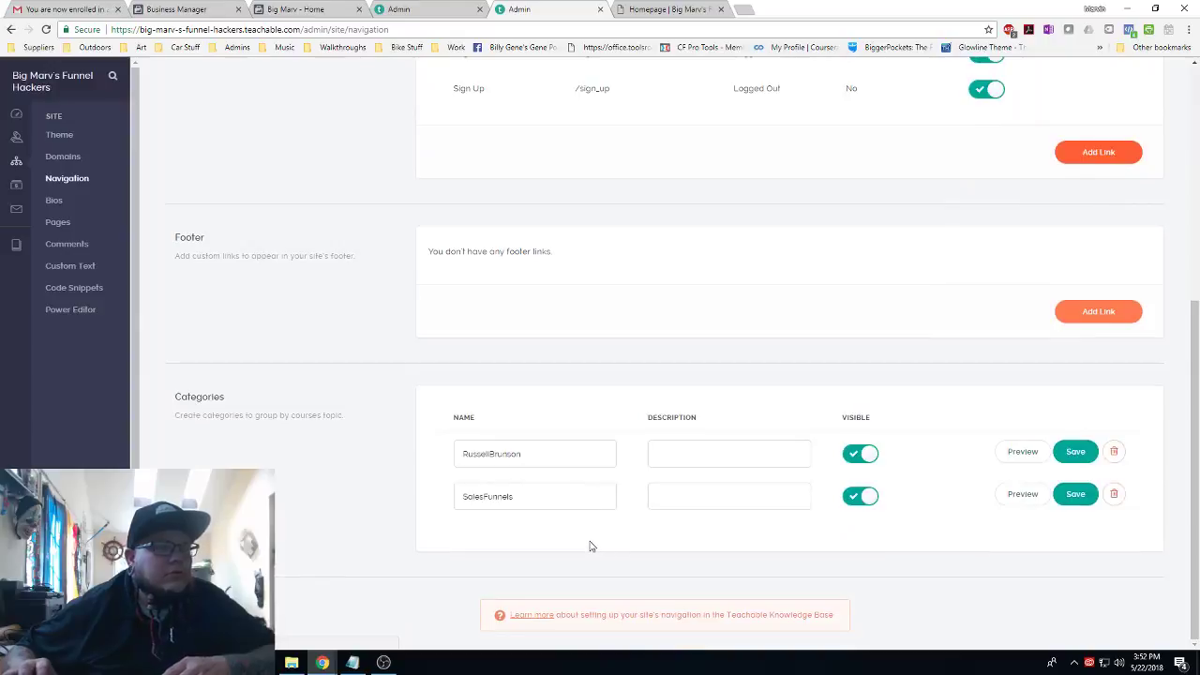
scroll(587, 545, up, 5)
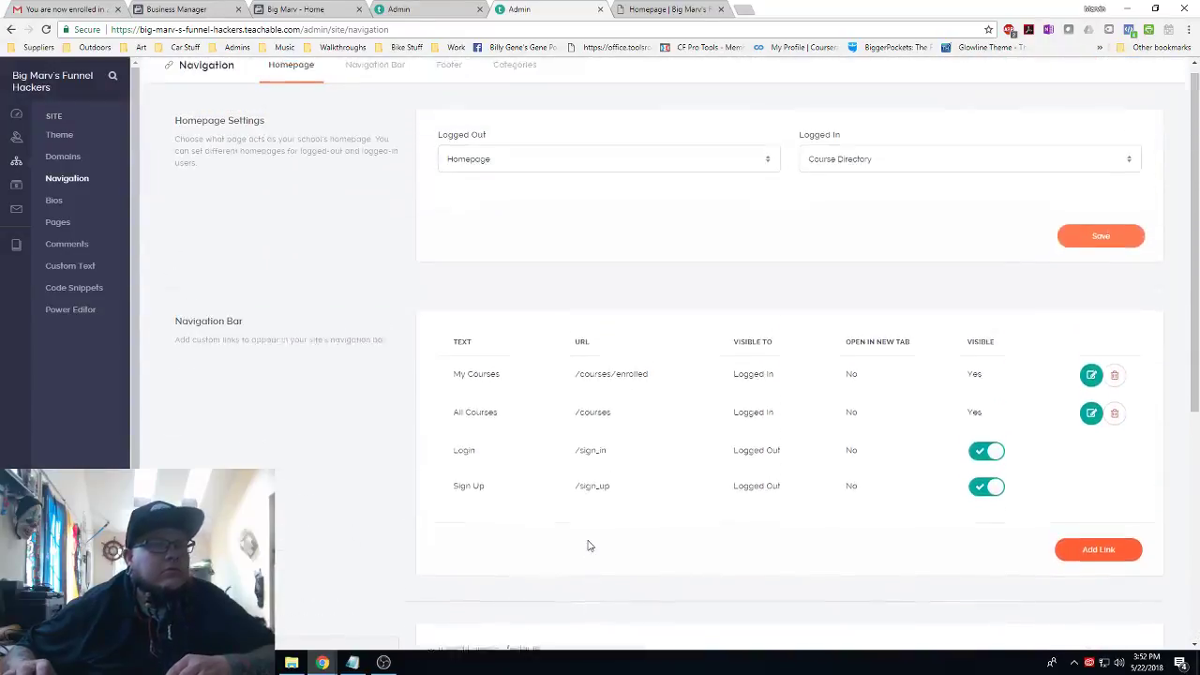
click(58, 223)
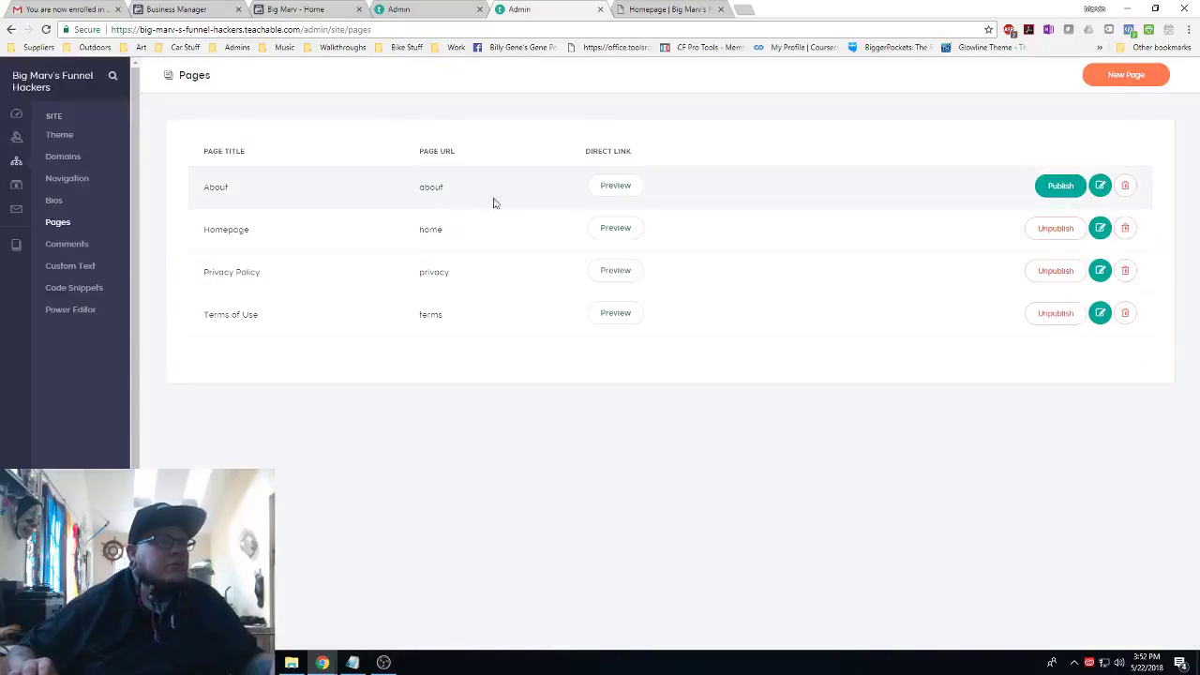
Copy the About page's address from its preview tab and return to the admin tab
click(616, 188)
click(394, 30)
key(ctrl+c)
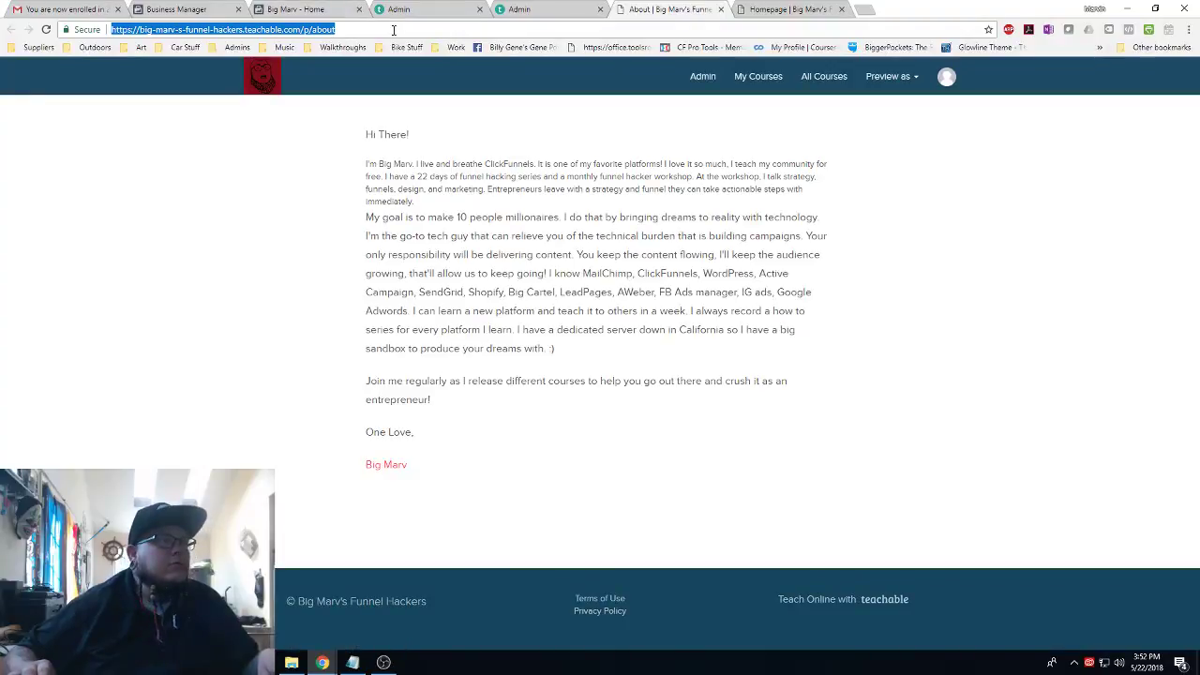
click(564, 9)
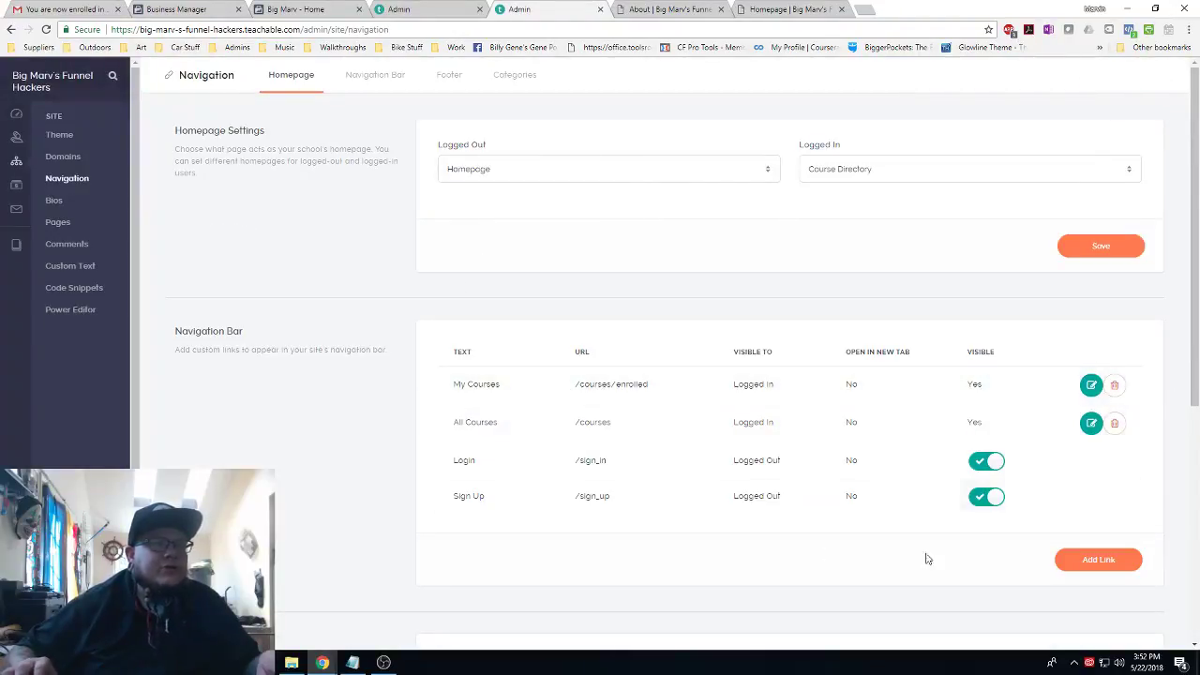
Add a navigation link labelled 'About' pointing to /p/about, visible to all
click(1098, 560)
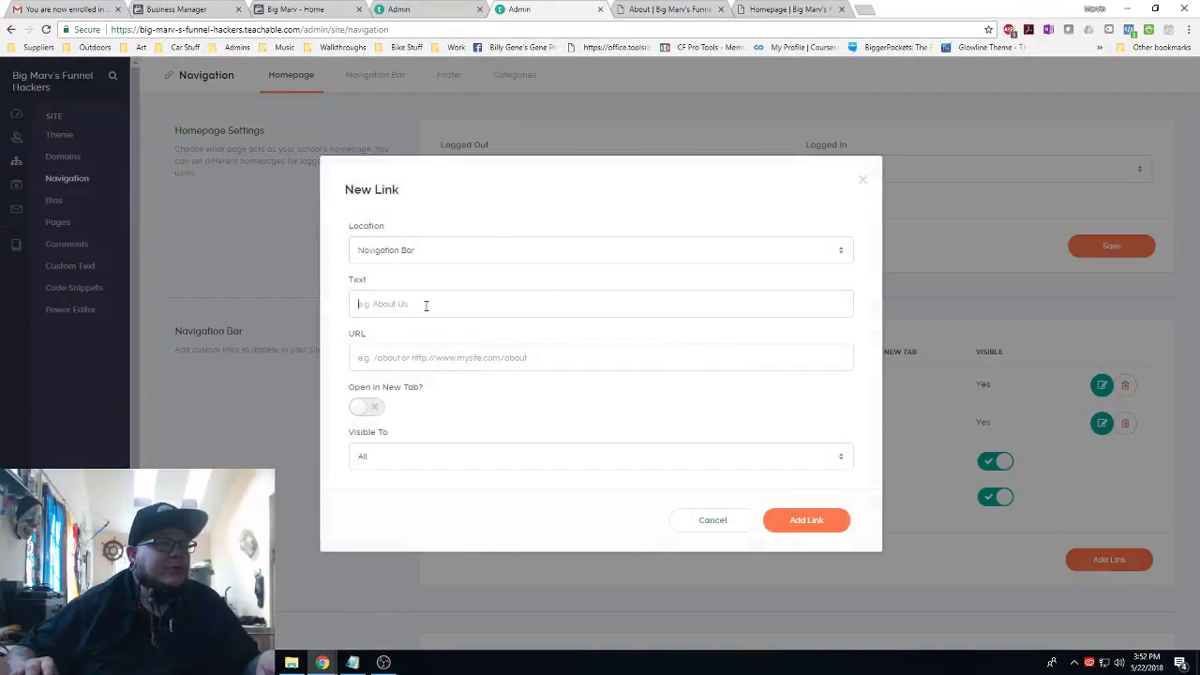
click(421, 351)
key(ctrl+v)
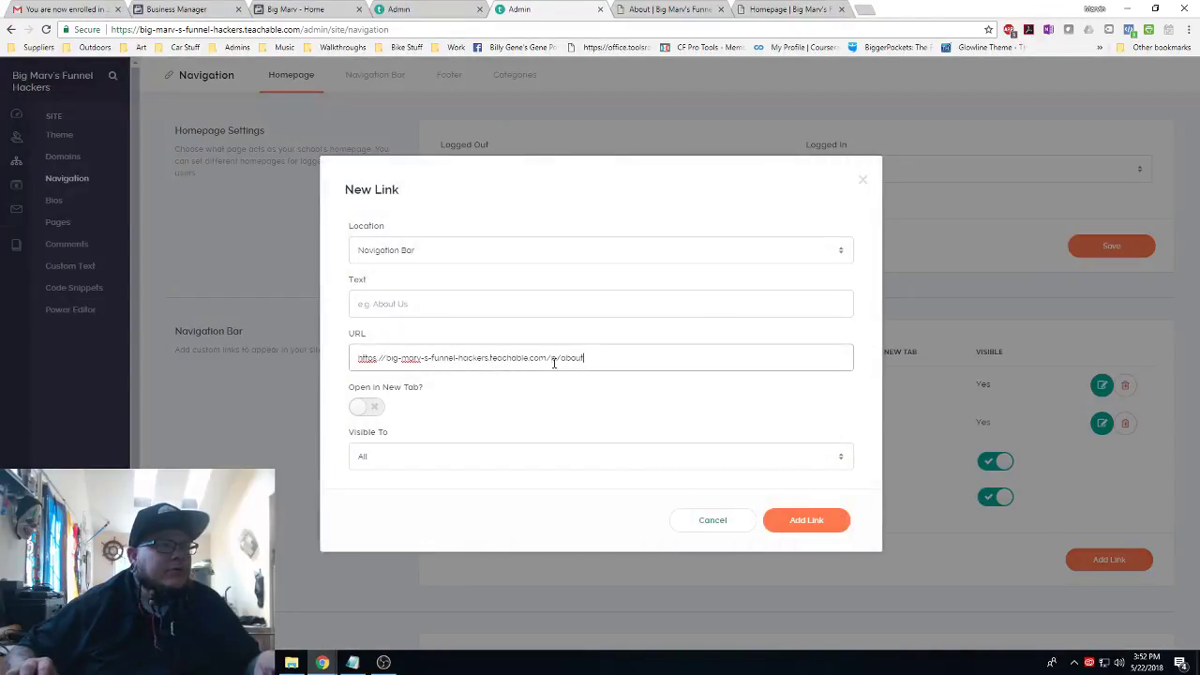
drag(548, 357, 251, 341)
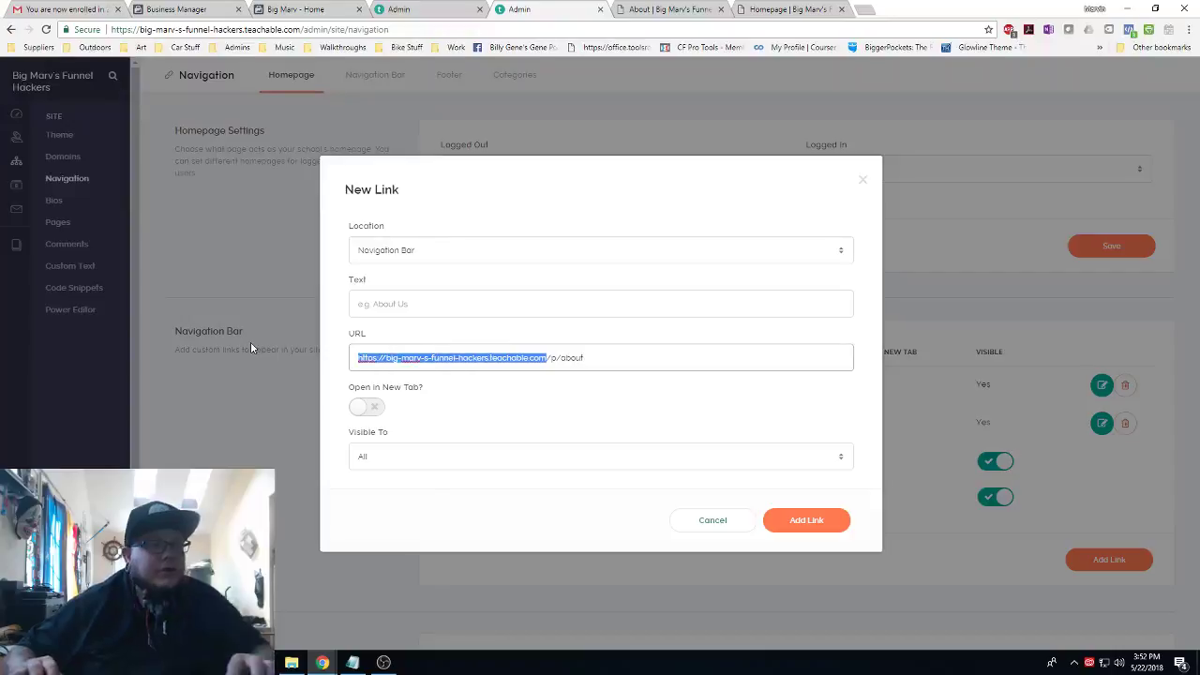
key(BackSpace)
click(547, 301)
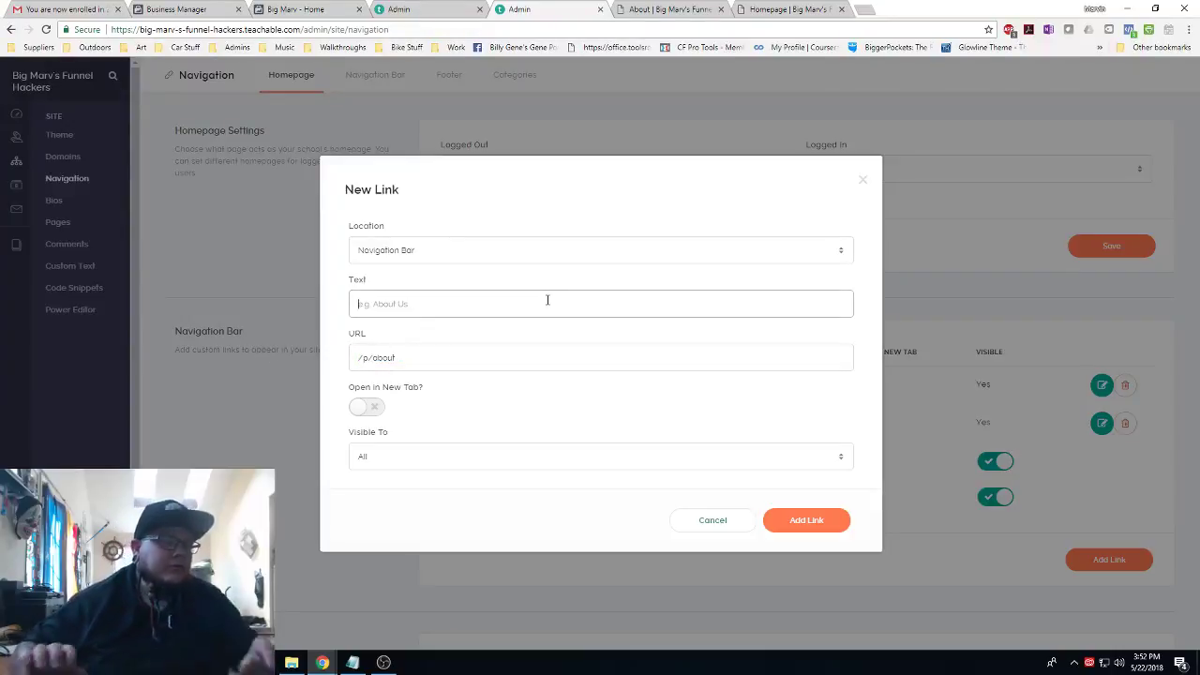
text(About)
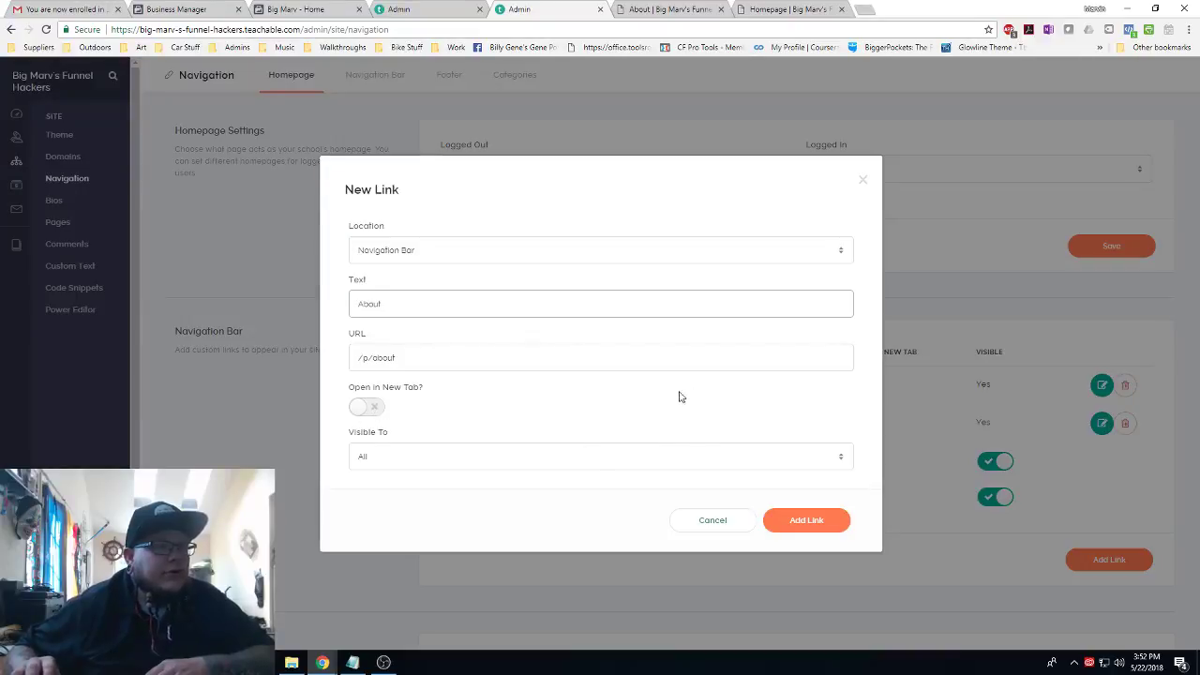
click(489, 466)
click(509, 464)
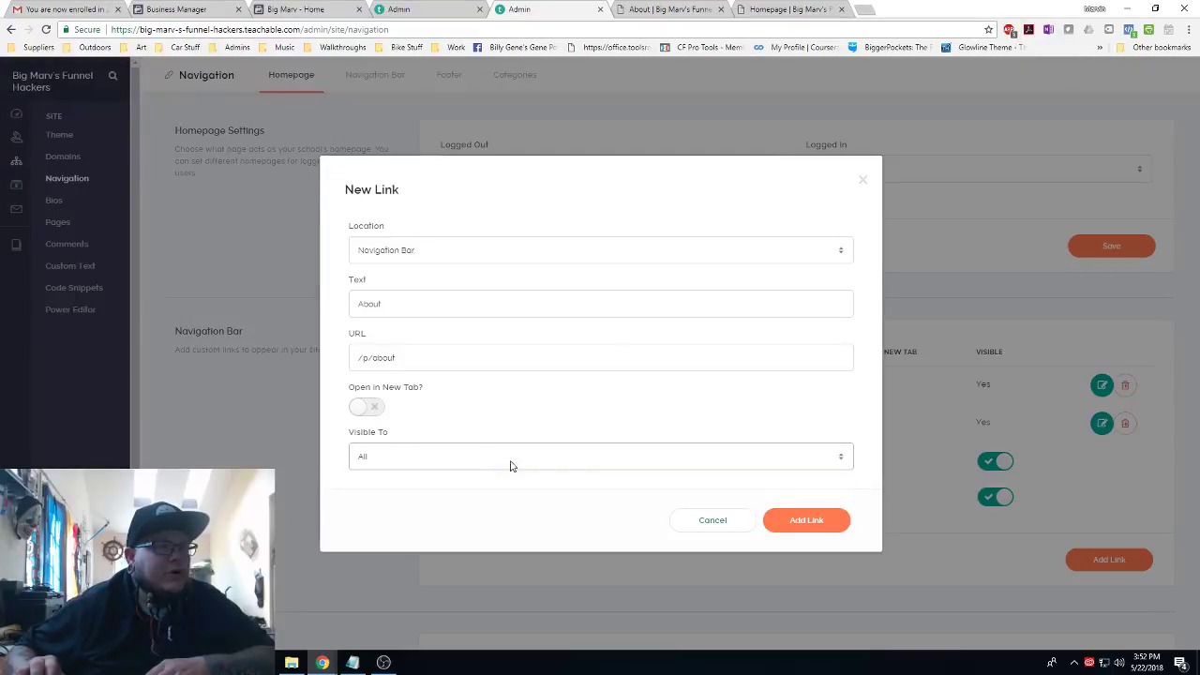
click(802, 521)
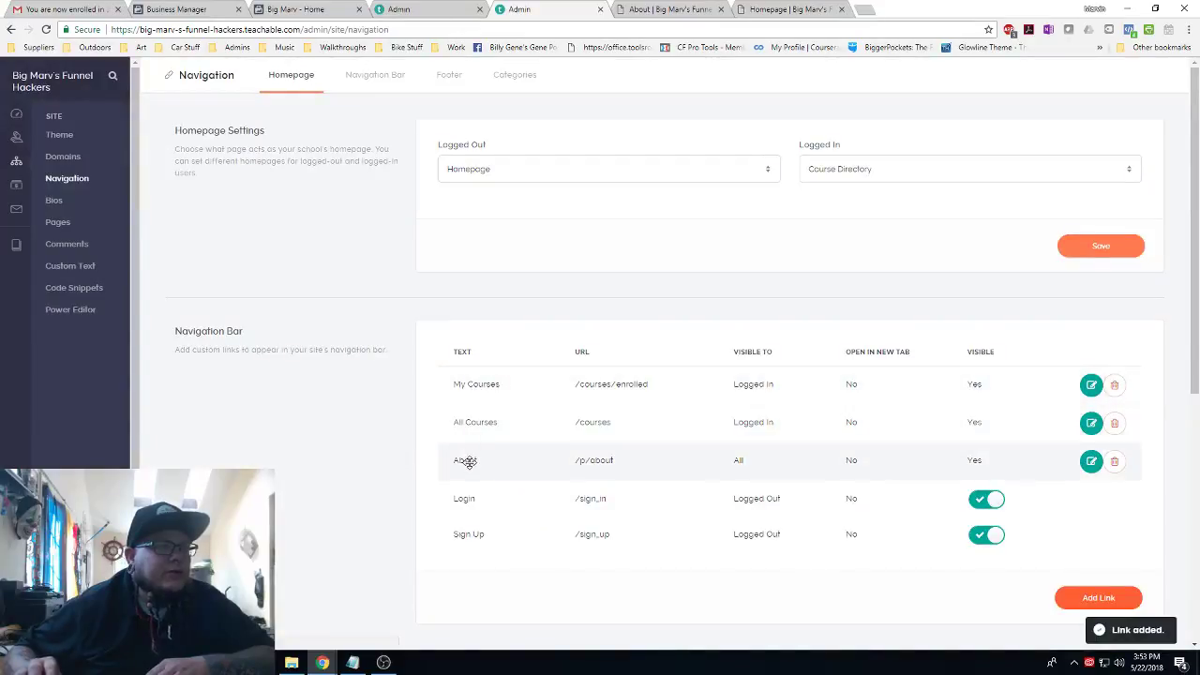
Drag the About link to the top of the navigation bar order
drag(466, 462, 469, 384)
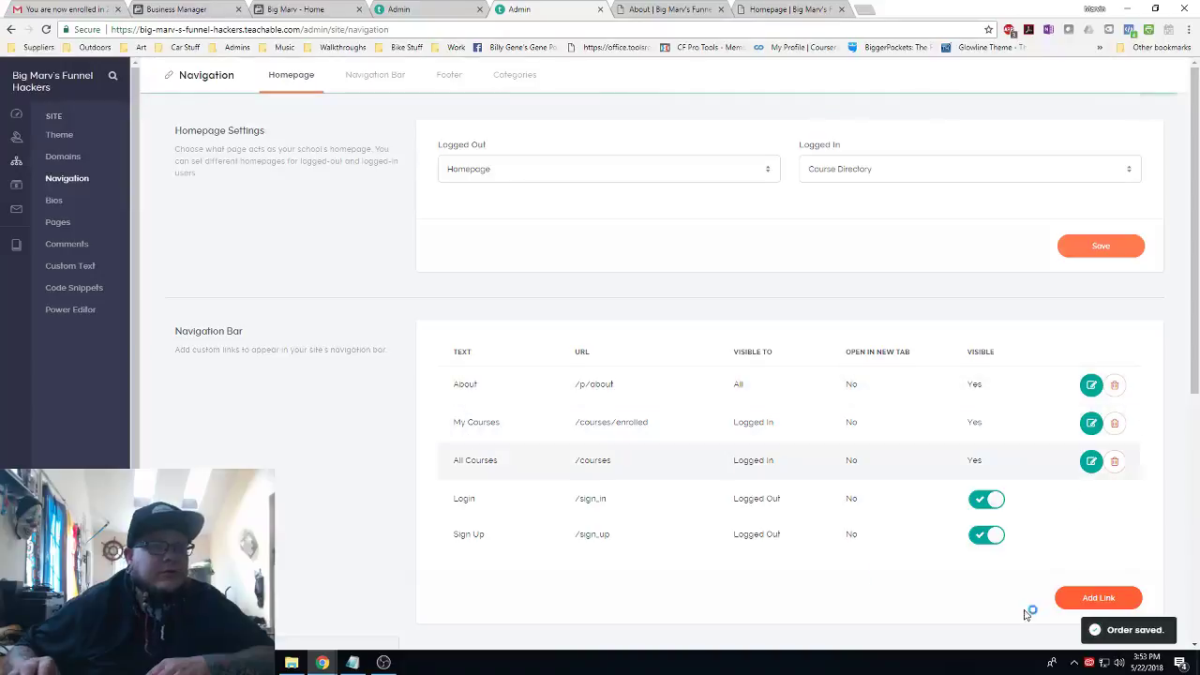
scroll(942, 522, down, 5)
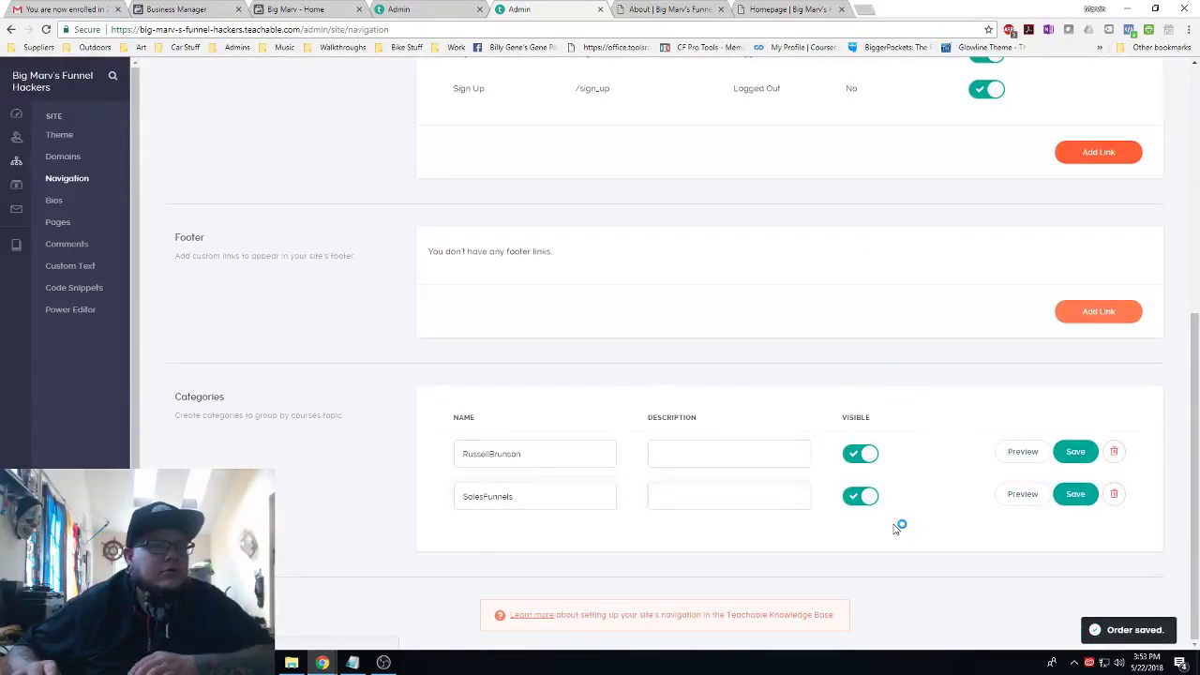
scroll(719, 568, up, 5)
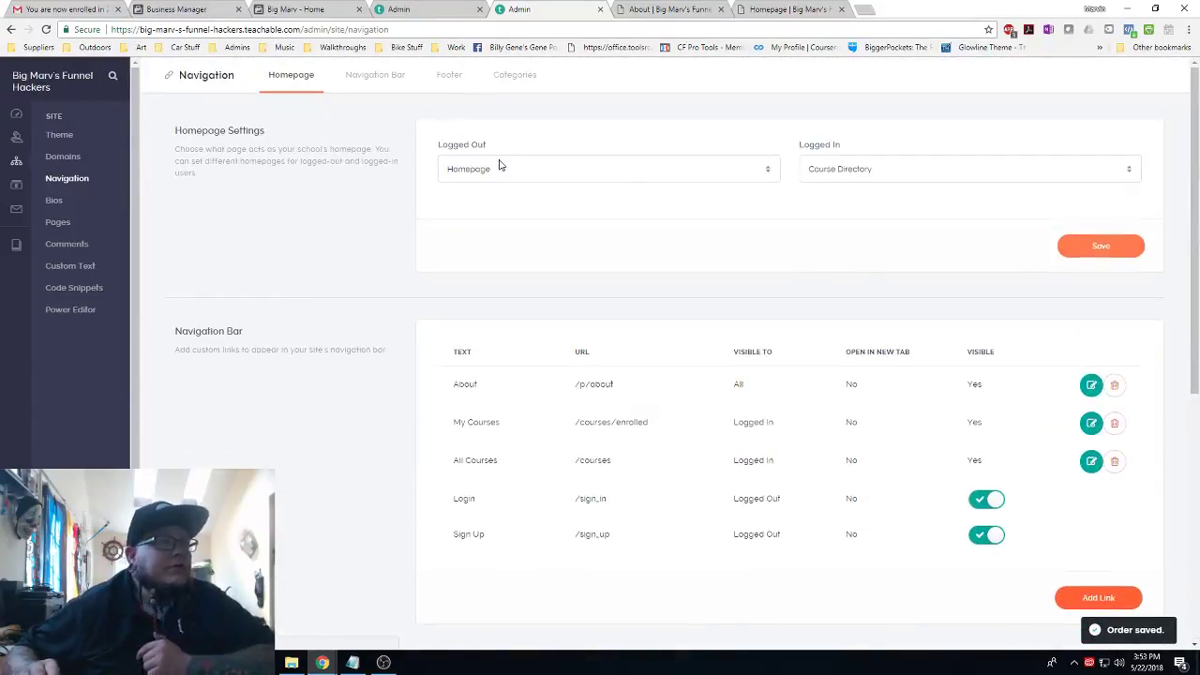
Browse the Site settings pages, then preview the homepage from Theme in a new tab
click(62, 159)
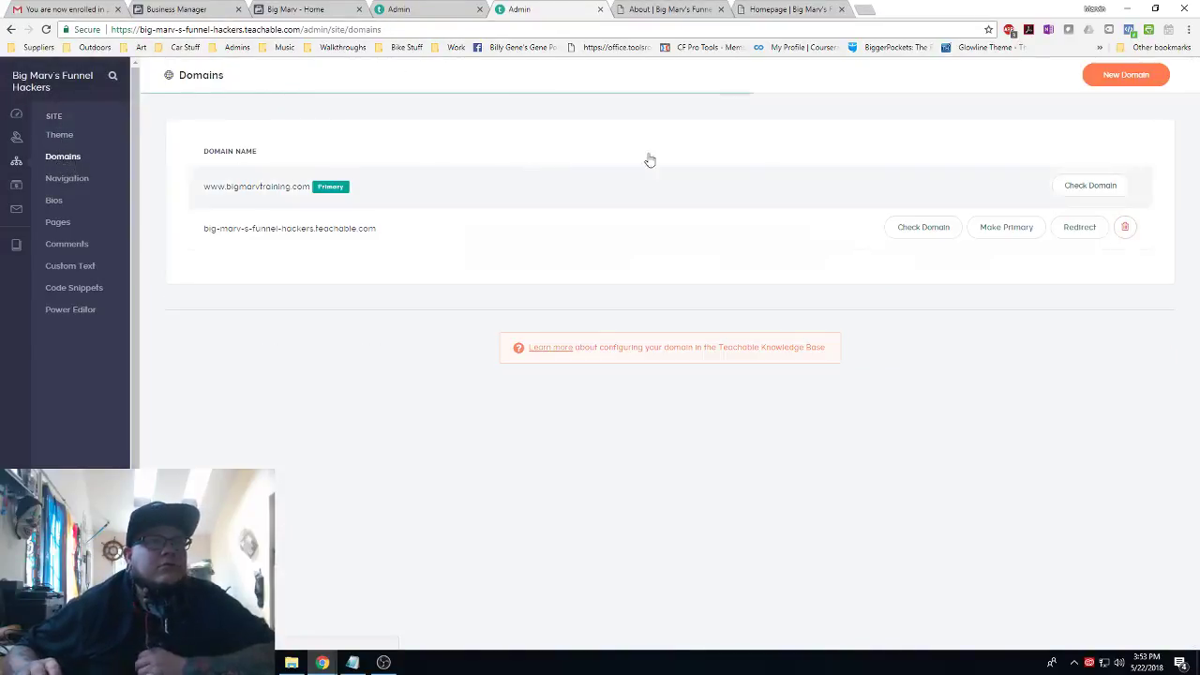
click(58, 223)
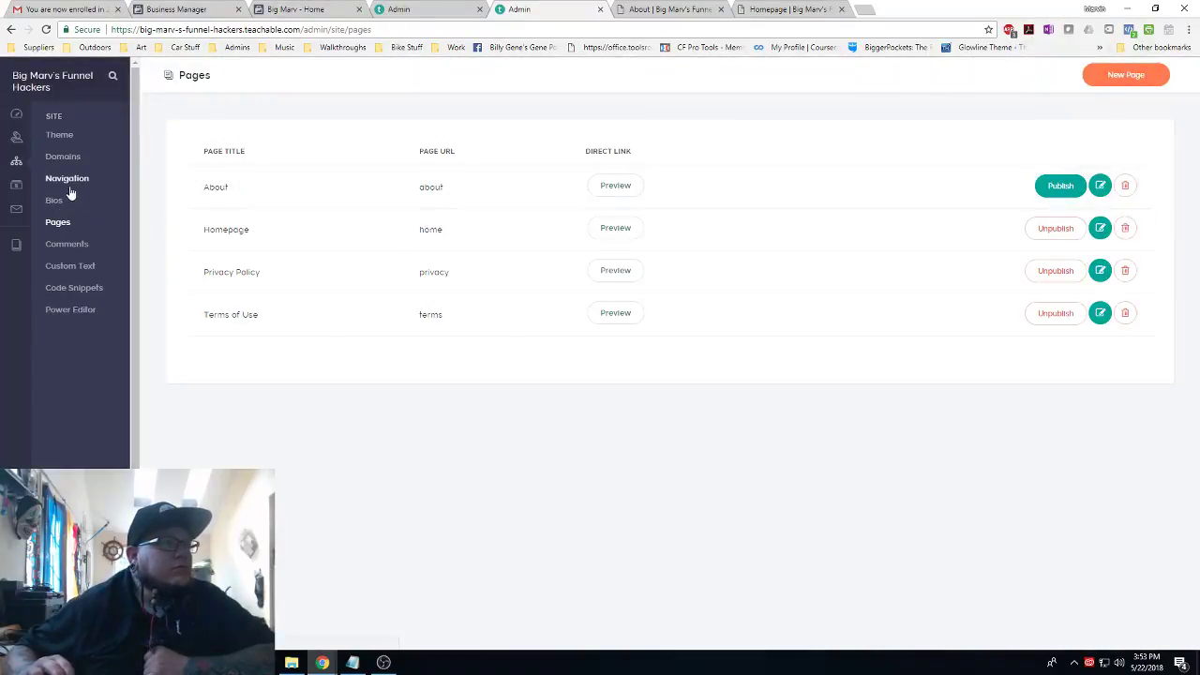
click(66, 183)
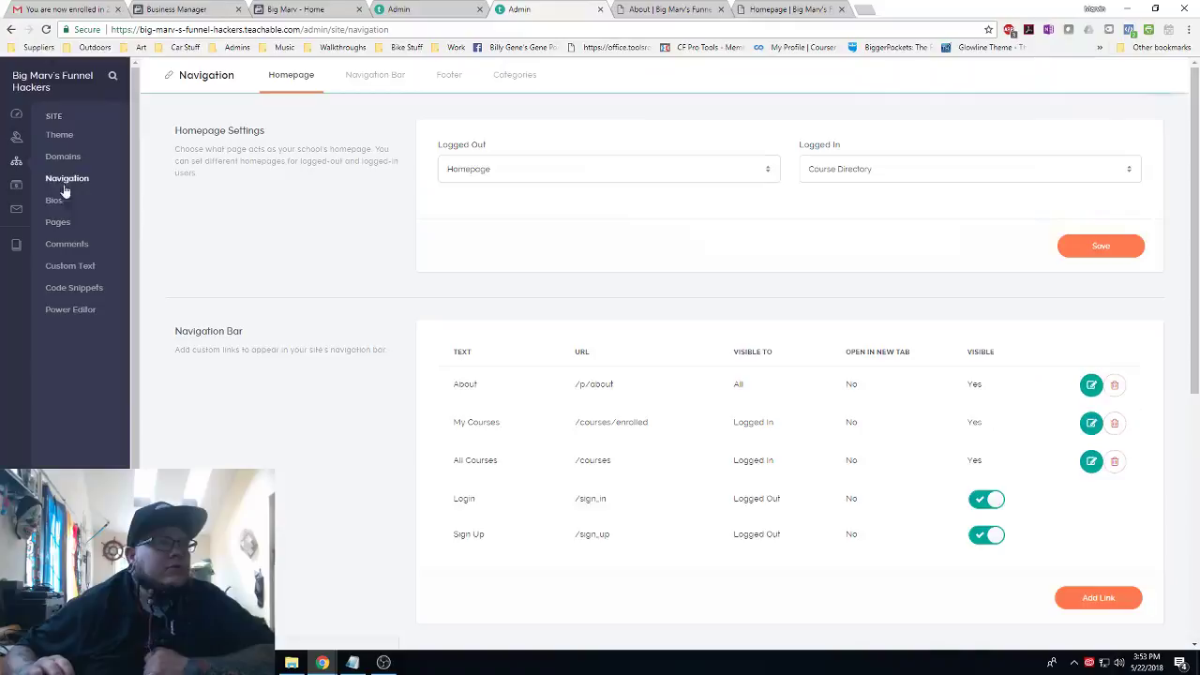
click(59, 135)
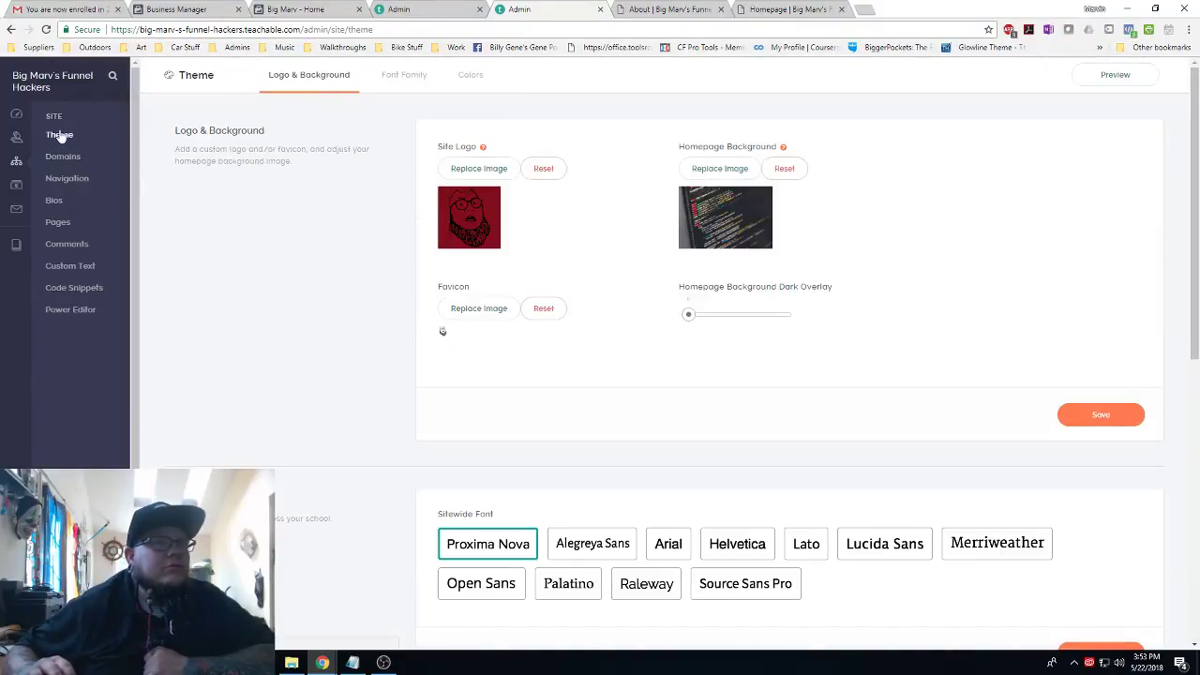
click(1153, 79)
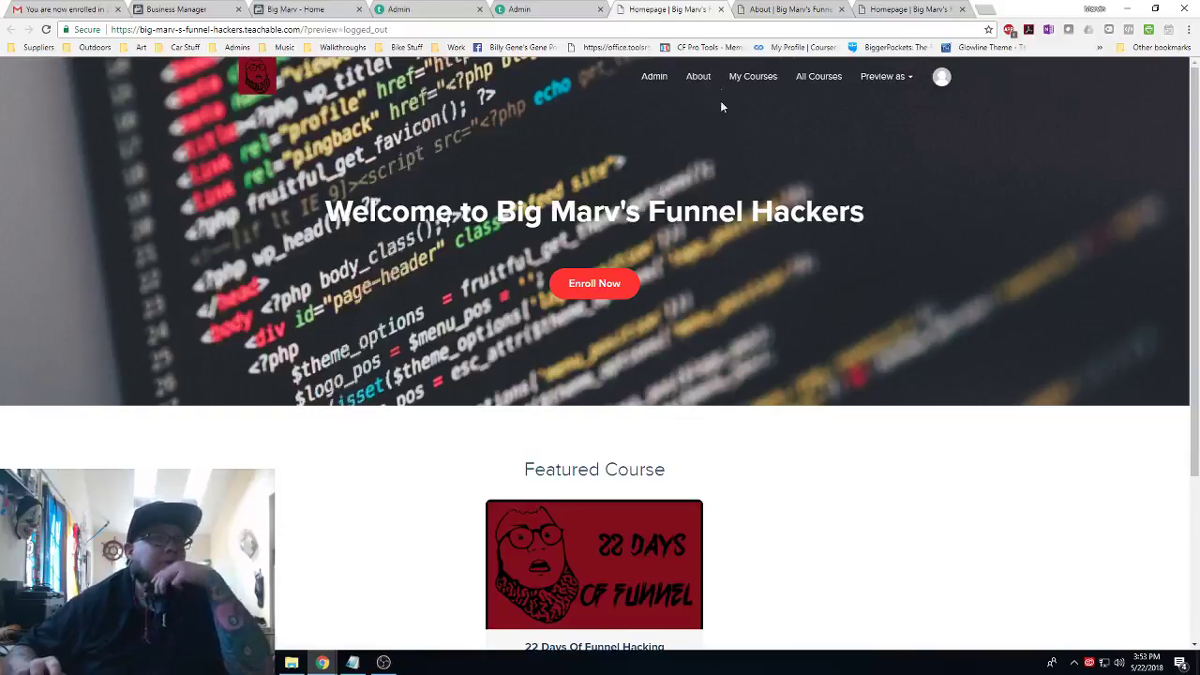
Open the About page via the preview's nav bar link, then go back to Admin
click(701, 78)
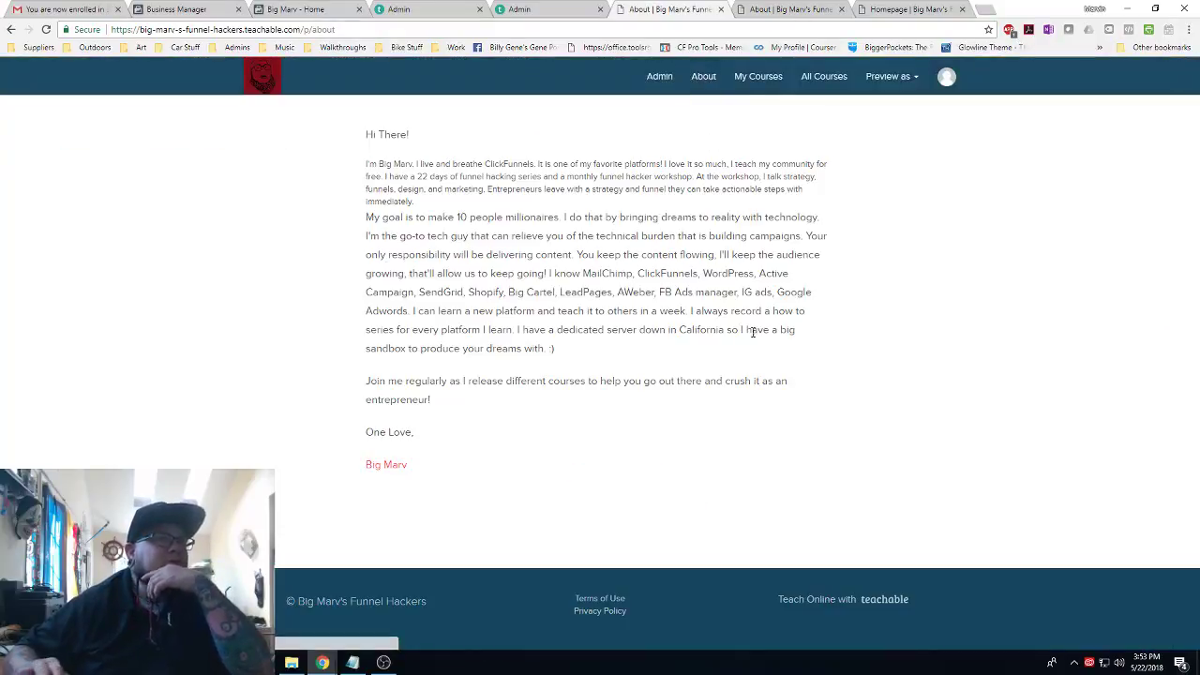
click(647, 83)
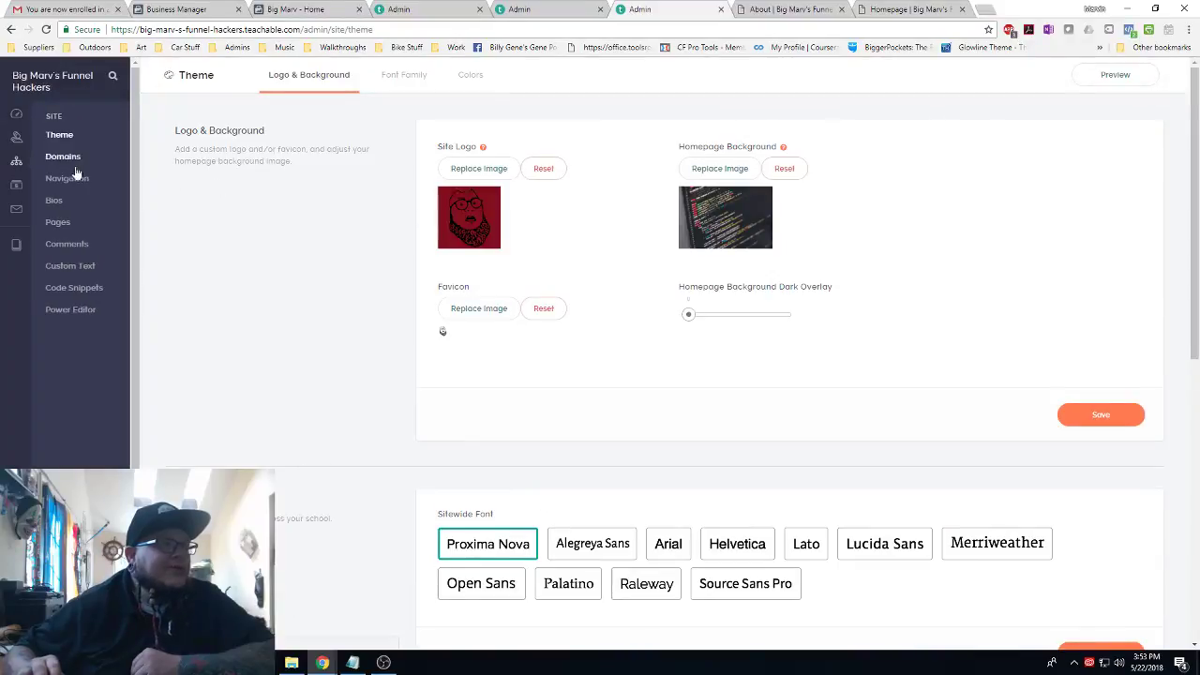
Edit the About row from Site > Pages and scroll the bio down to the Big Marv signature
click(56, 225)
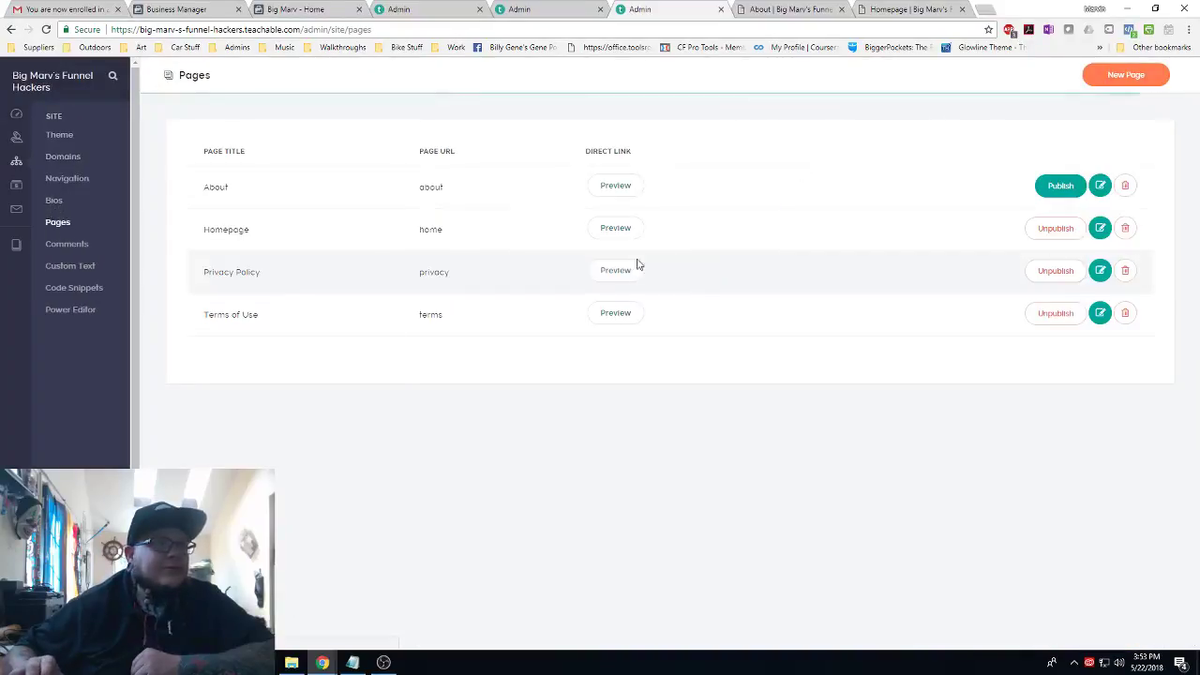
click(1101, 185)
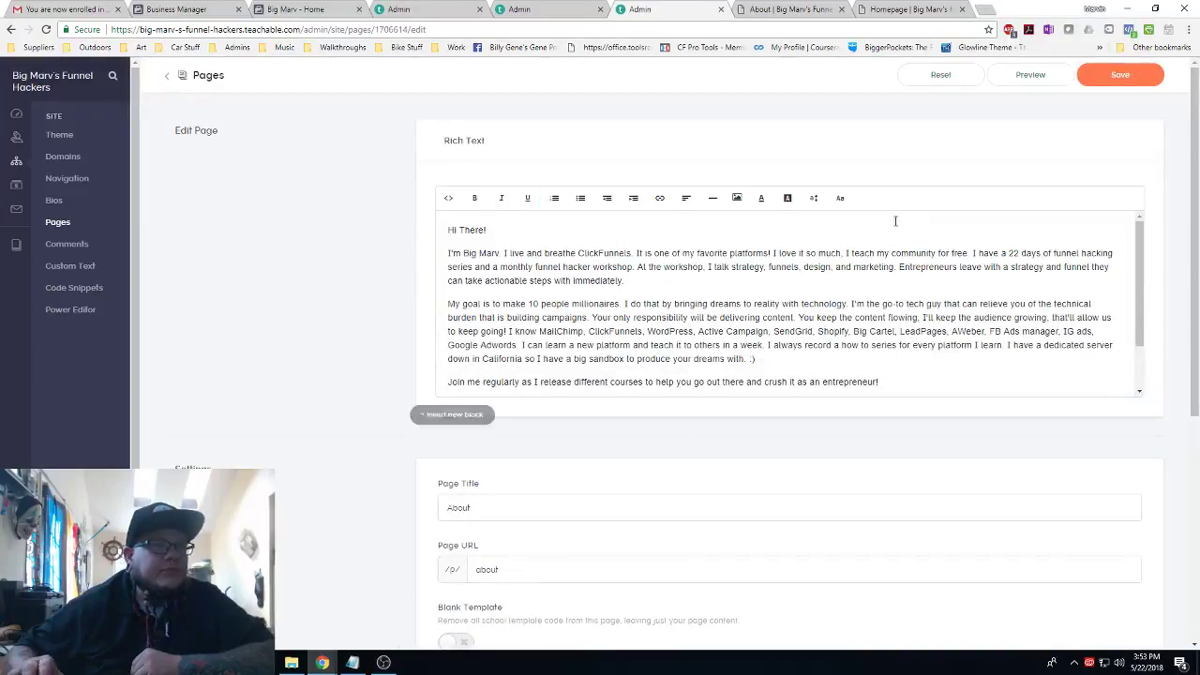
scroll(859, 242, down, 2)
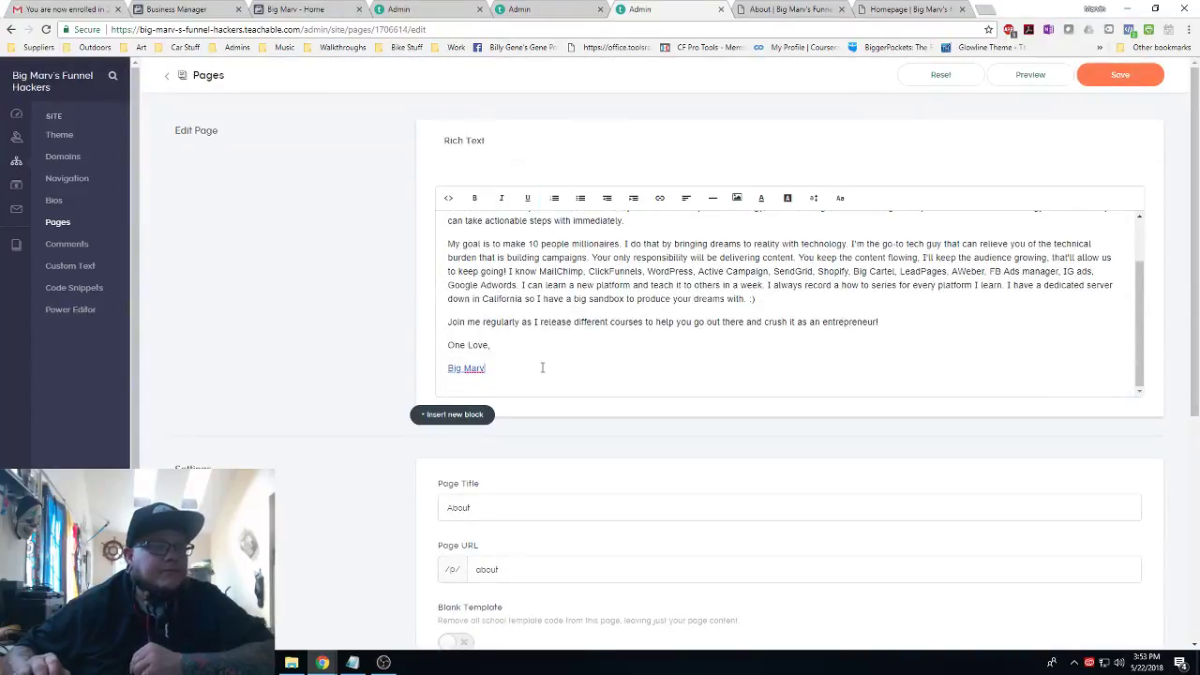
Insert big-marv-head-blue-email.png from Marvin's World into the About bio, uncropped
click(739, 197)
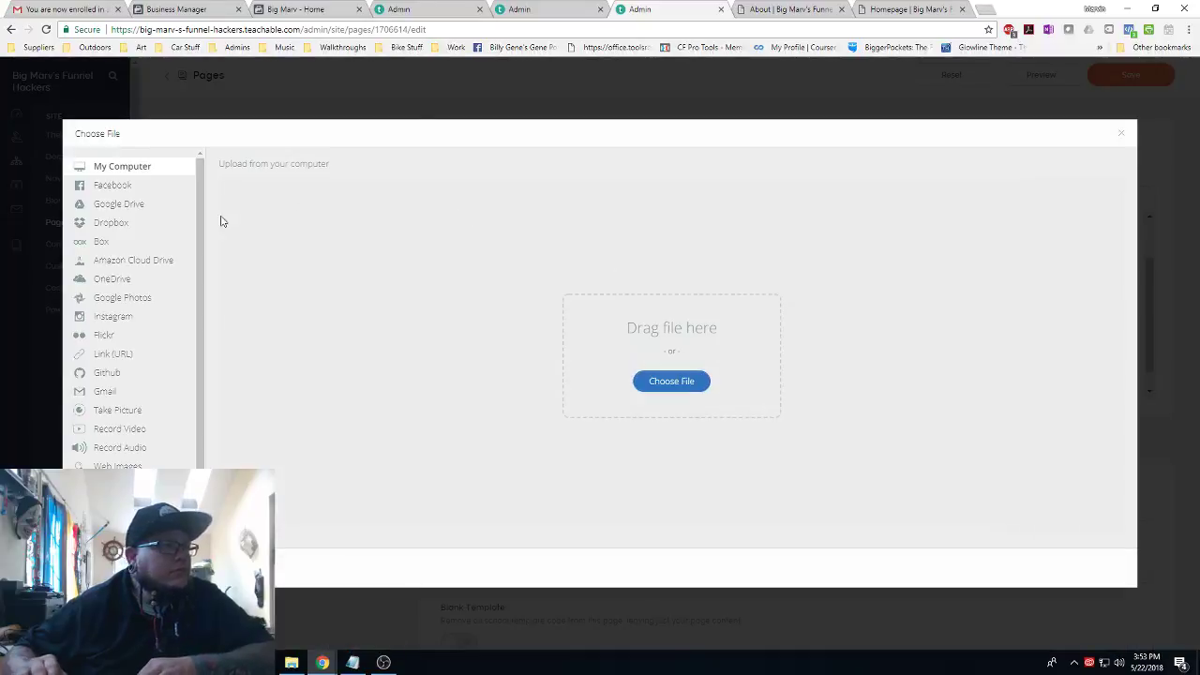
click(670, 380)
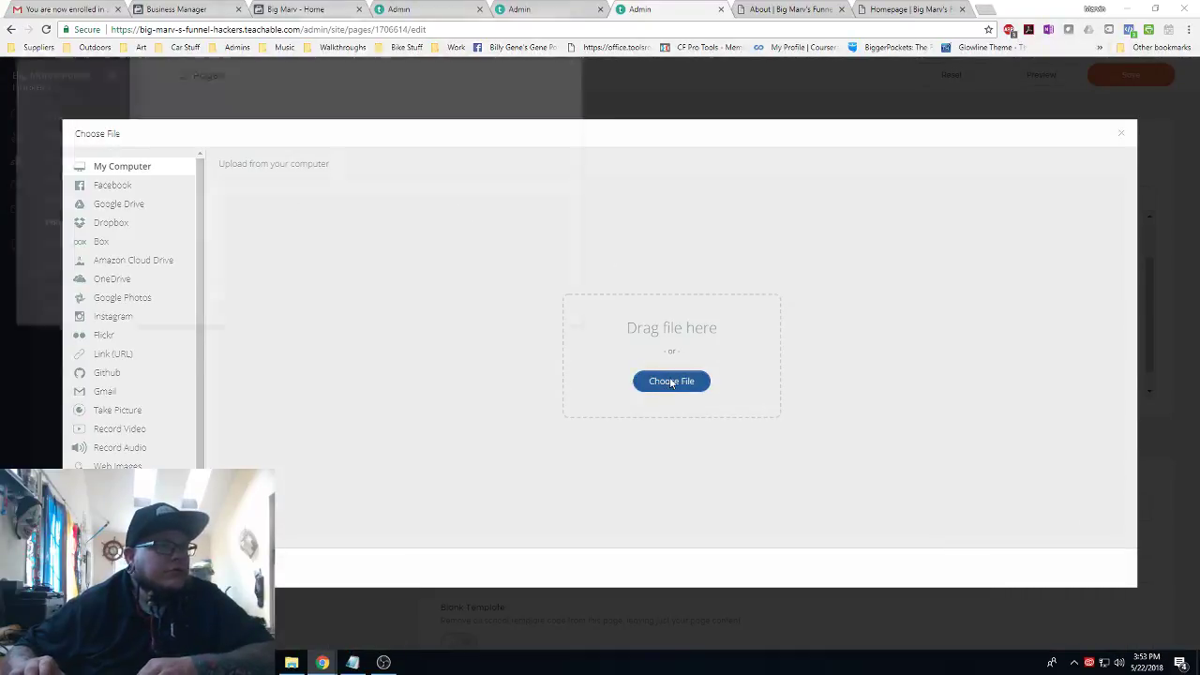
click(228, 30)
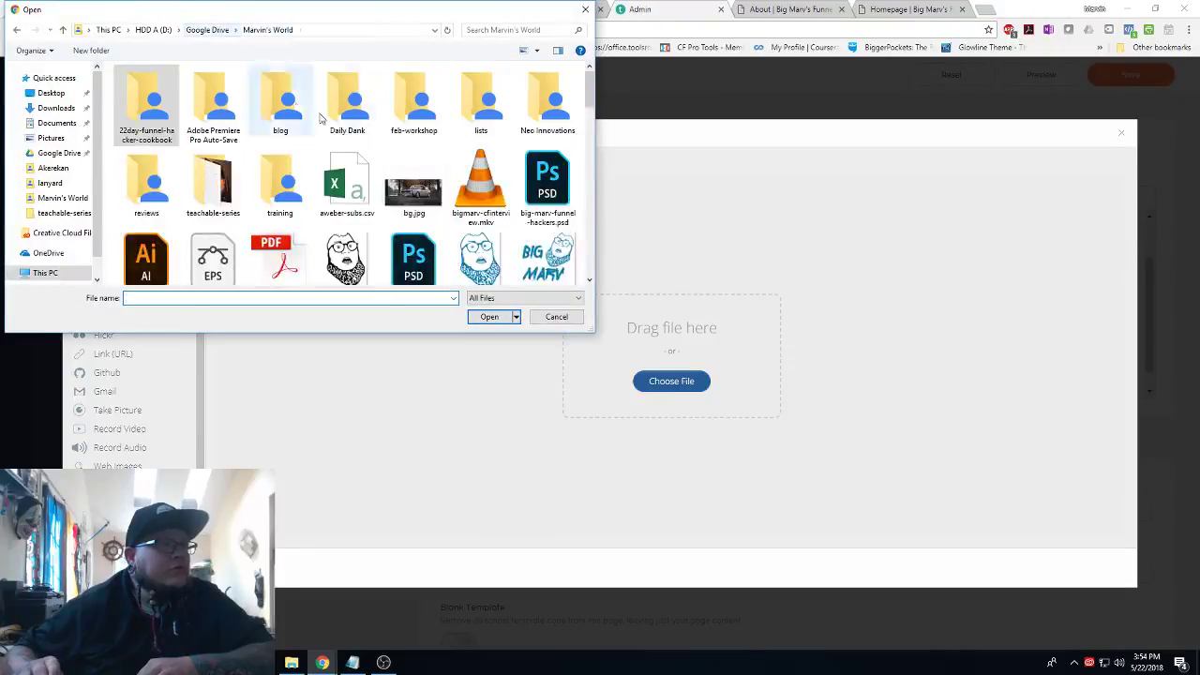
scroll(375, 199, down, 1)
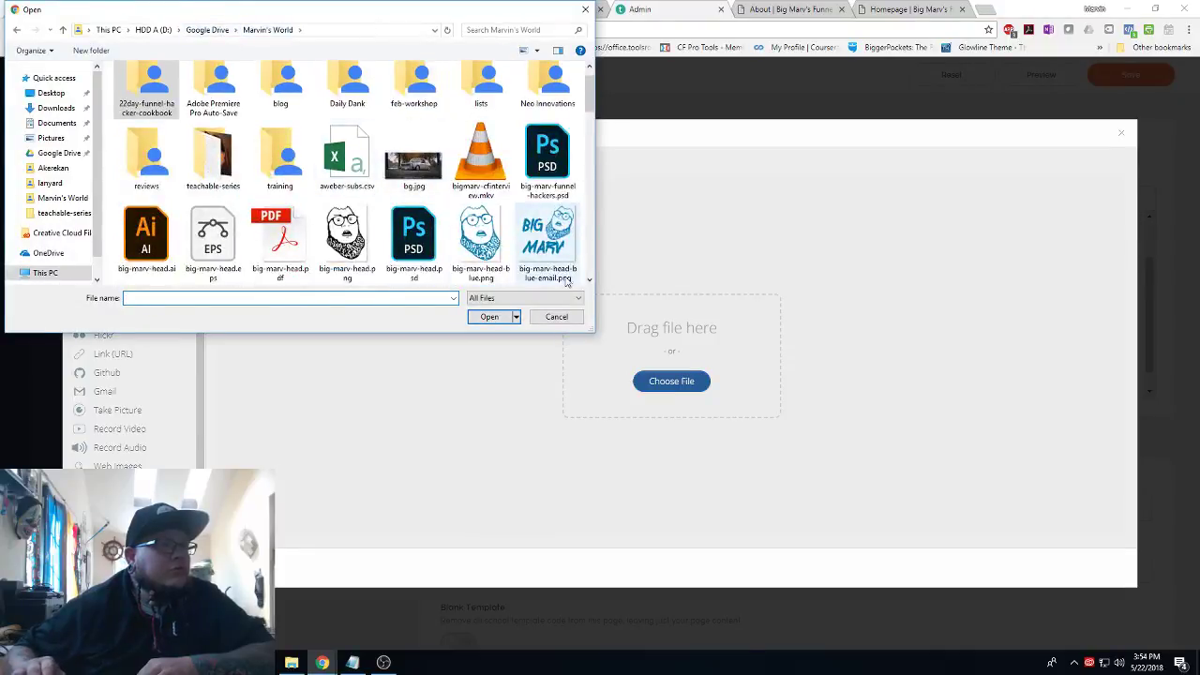
scroll(553, 249, down, 1)
double_click(548, 152)
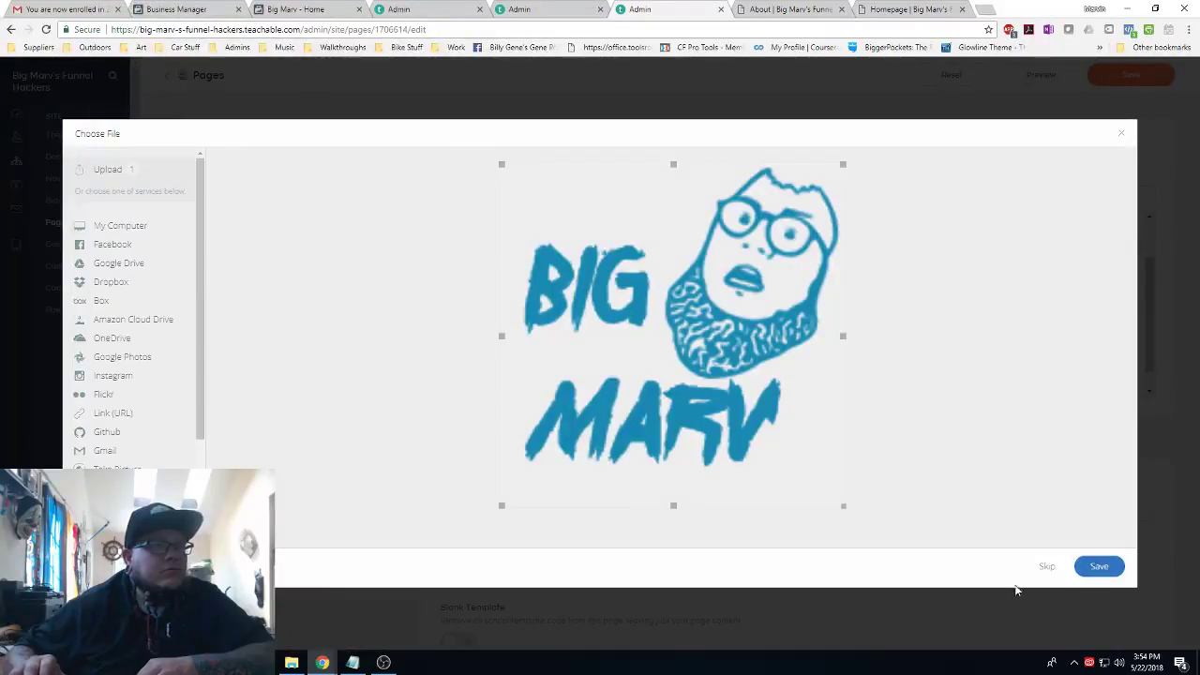
click(1099, 566)
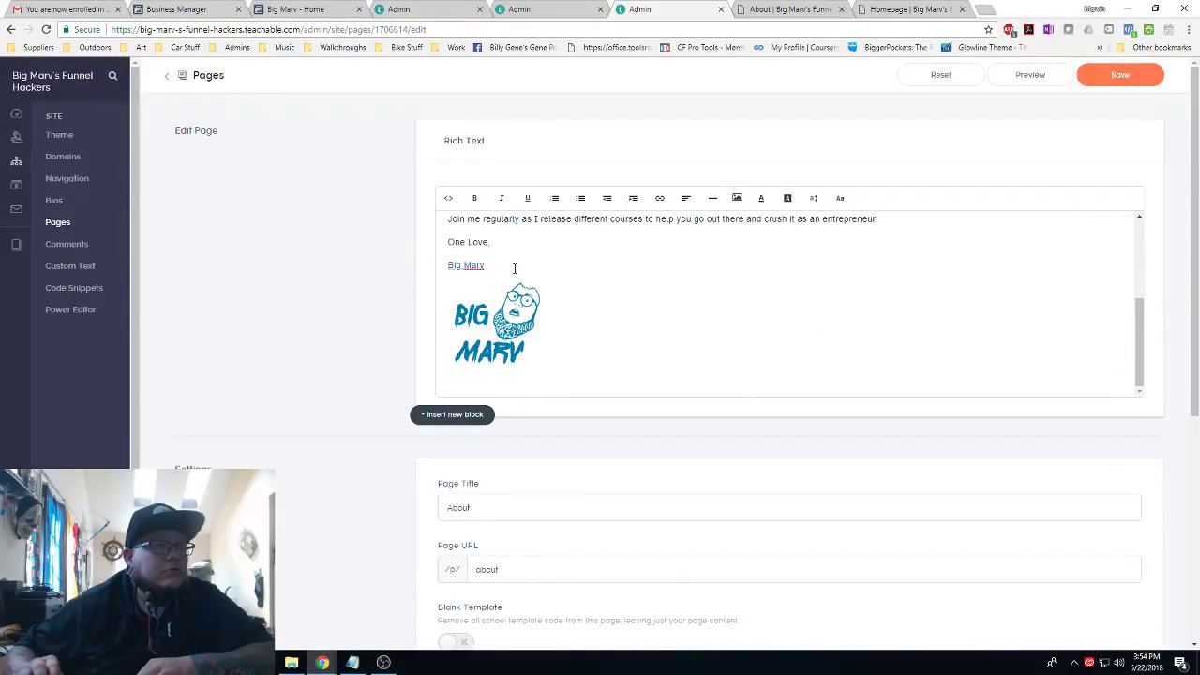
Select the logo image and review the Big Marv signature's existing link, leaving it unchanged
click(507, 267)
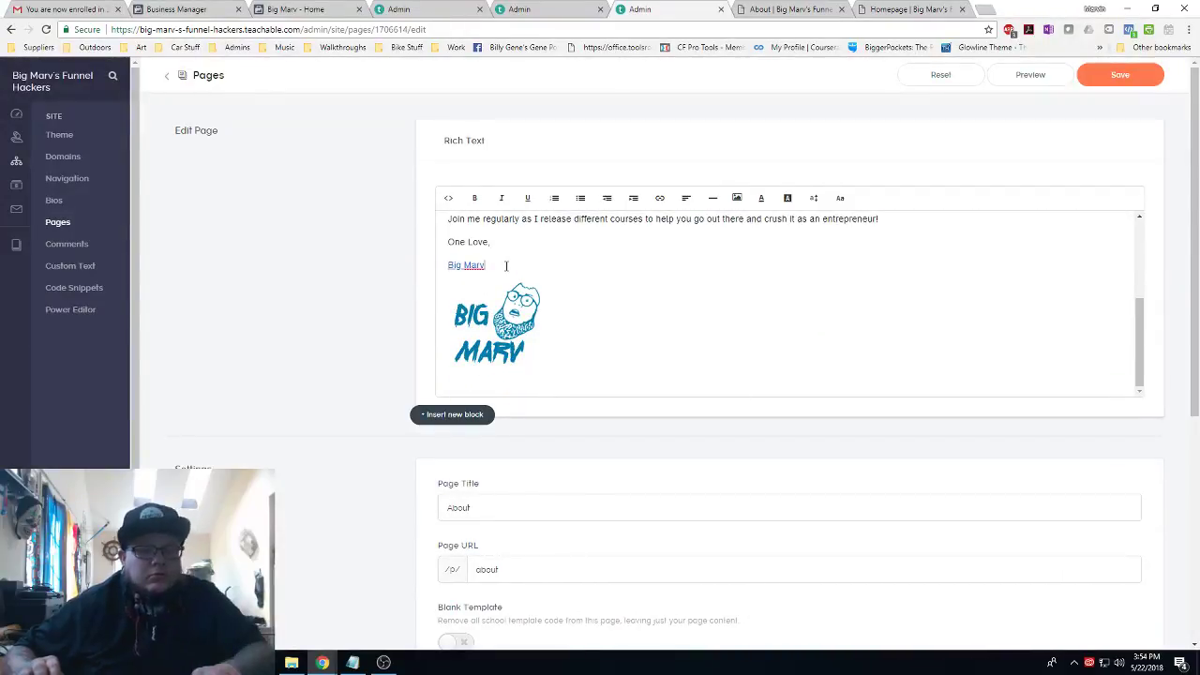
click(535, 319)
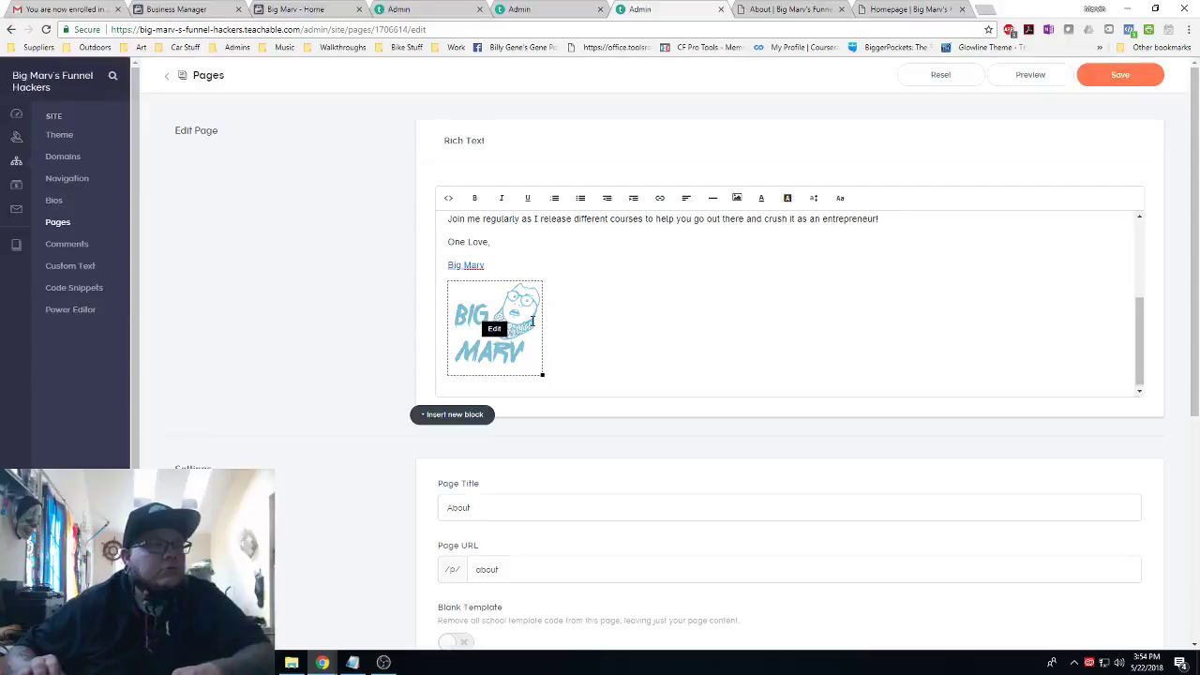
click(661, 198)
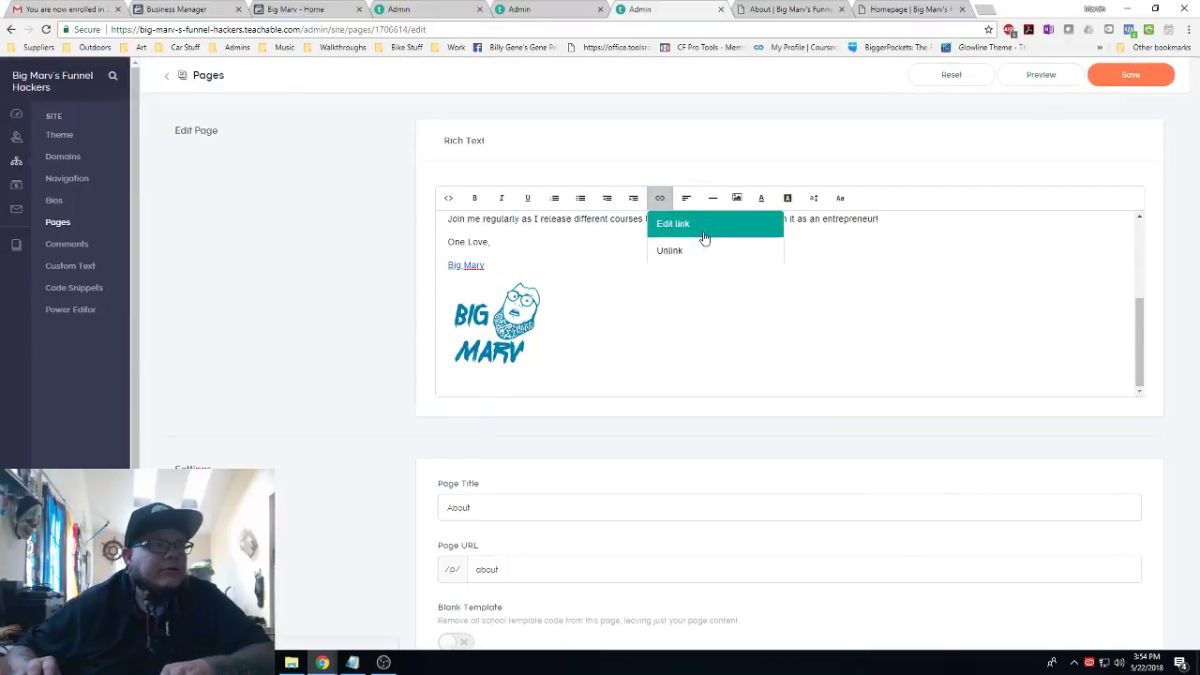
click(704, 238)
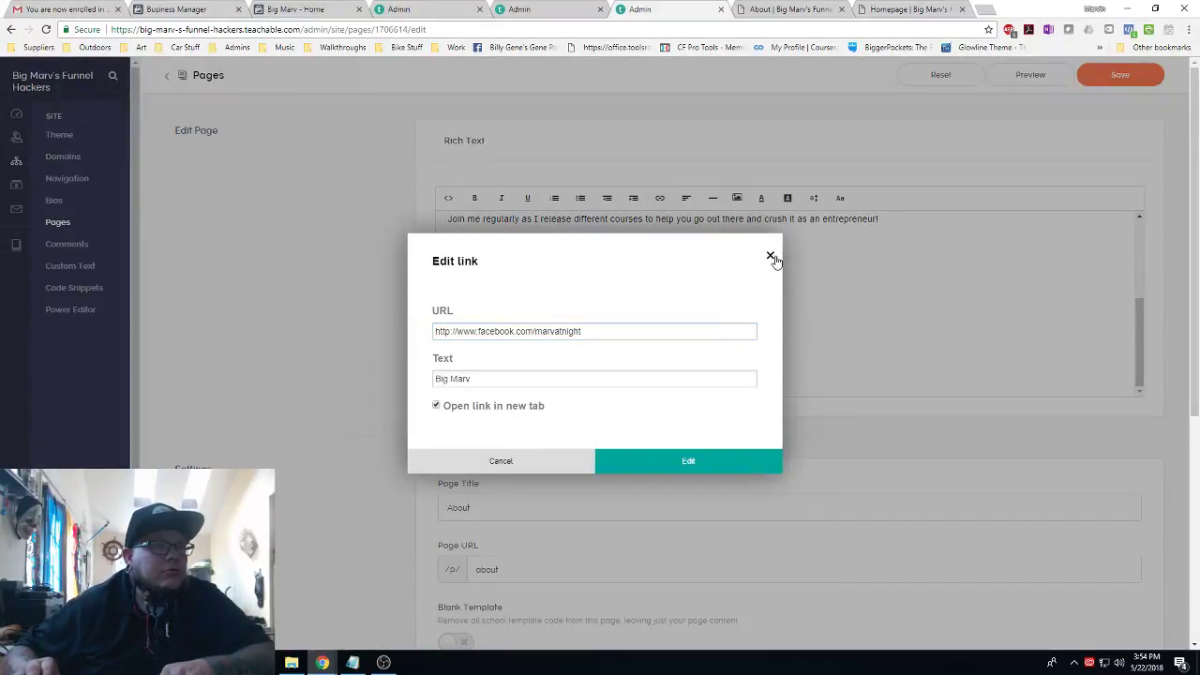
click(772, 259)
Link the logo to the author's Facebook profile in a new tab, align it left, and save
click(485, 331)
click(488, 334)
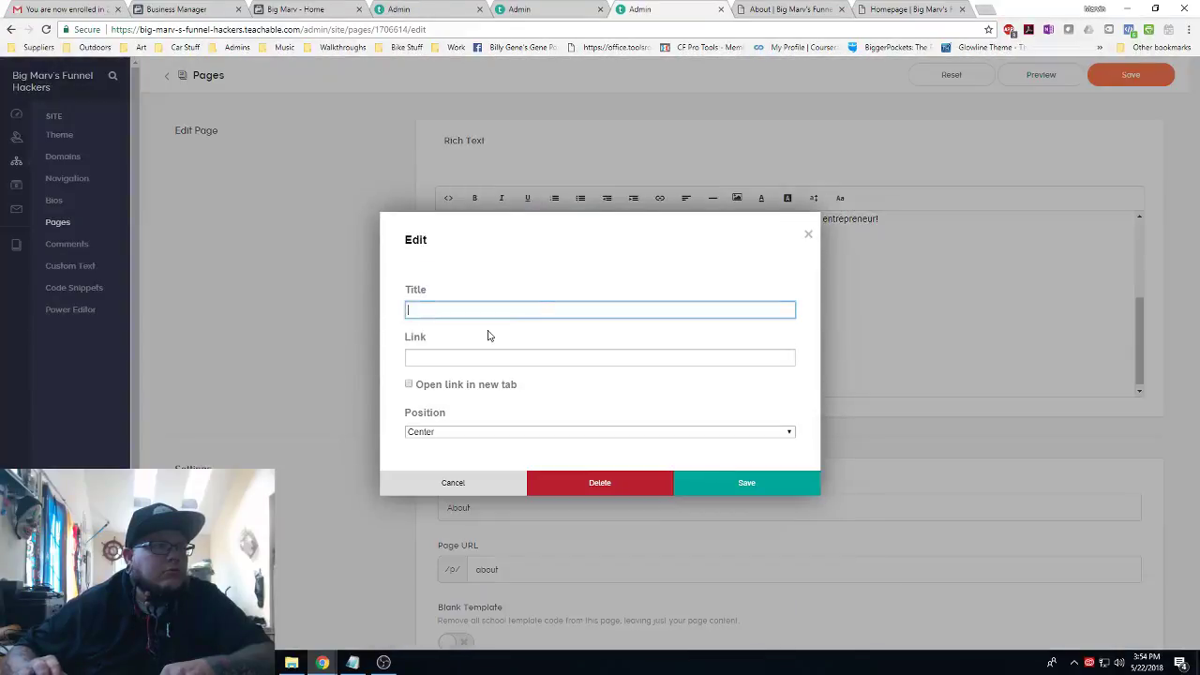
key(Tab)
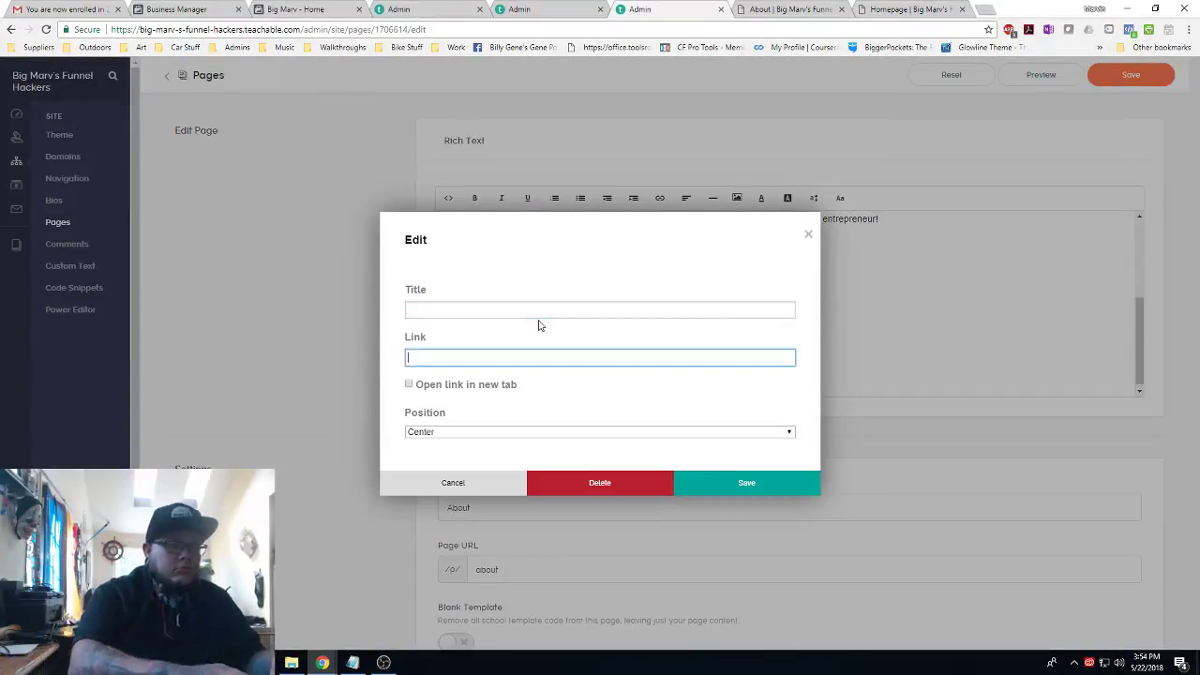
text(http://)
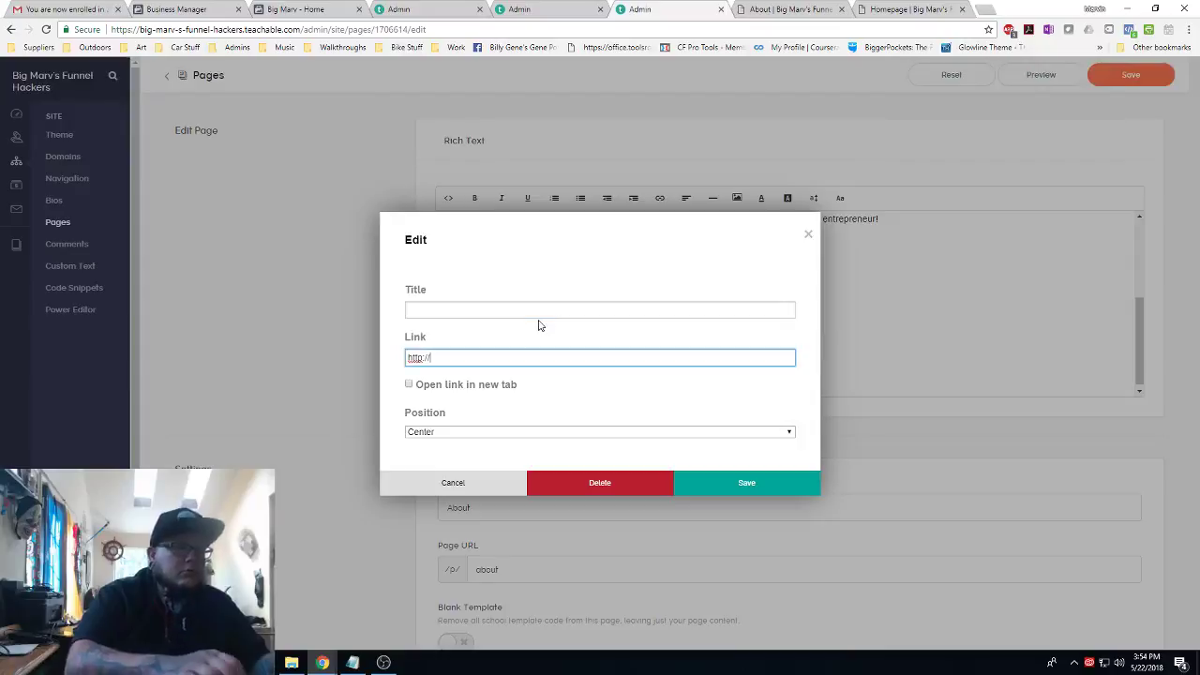
text(www.face)
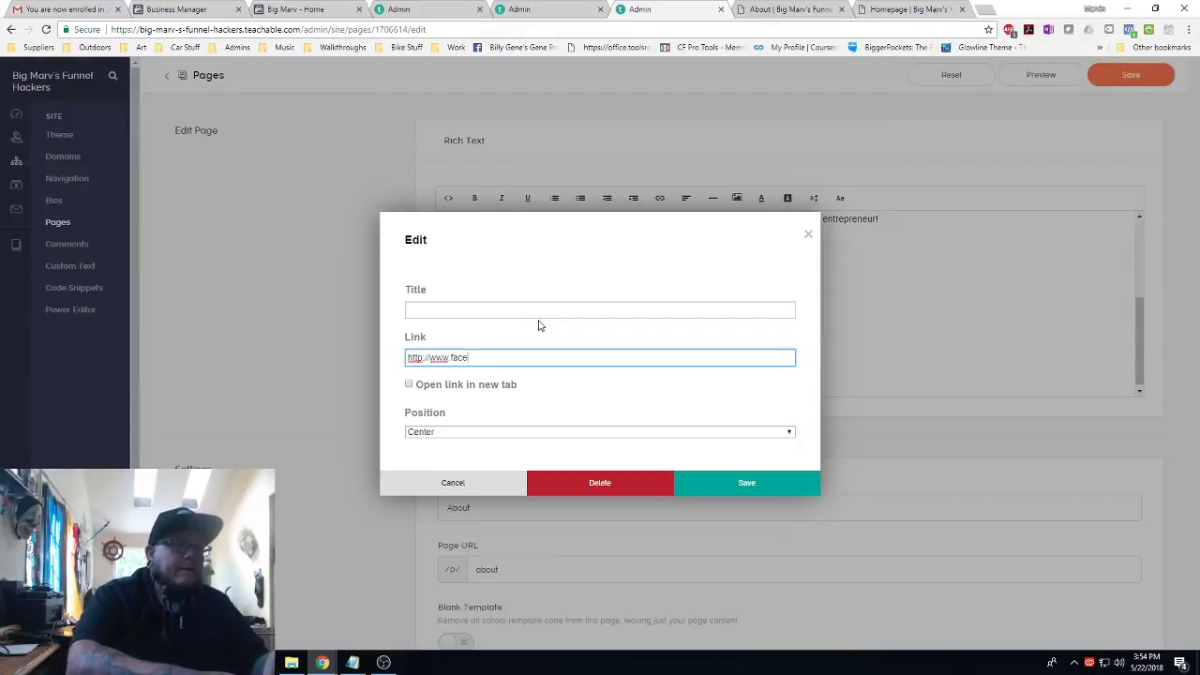
text(book.com/)
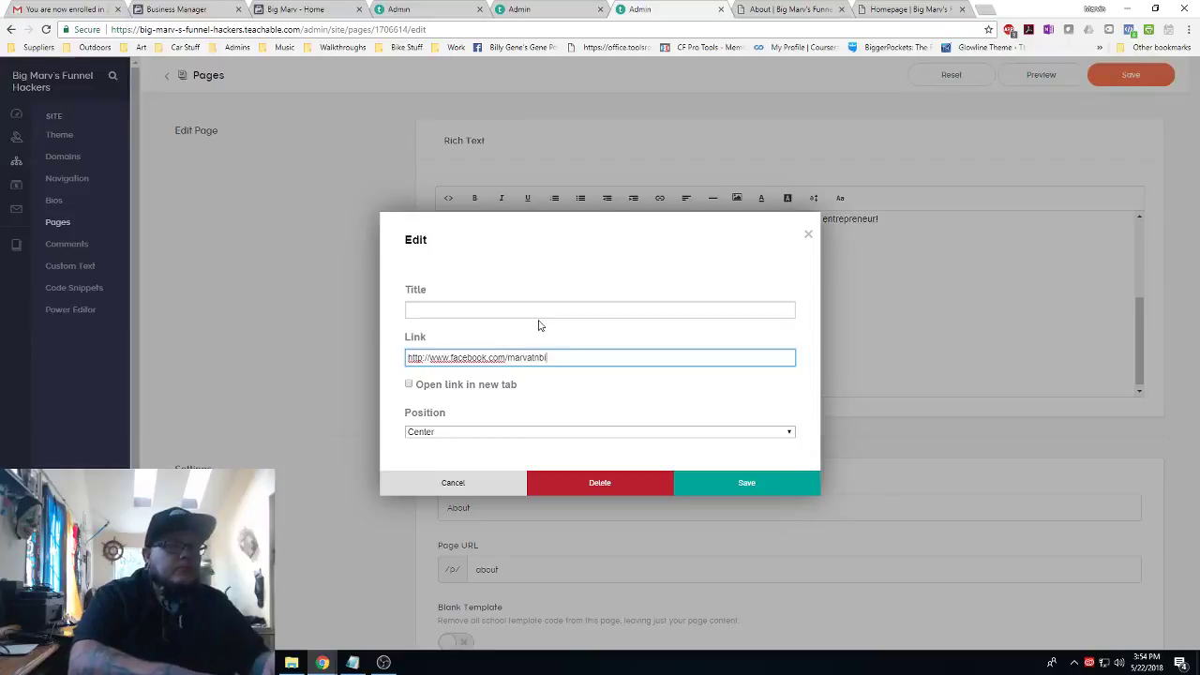
text(marvatnight)
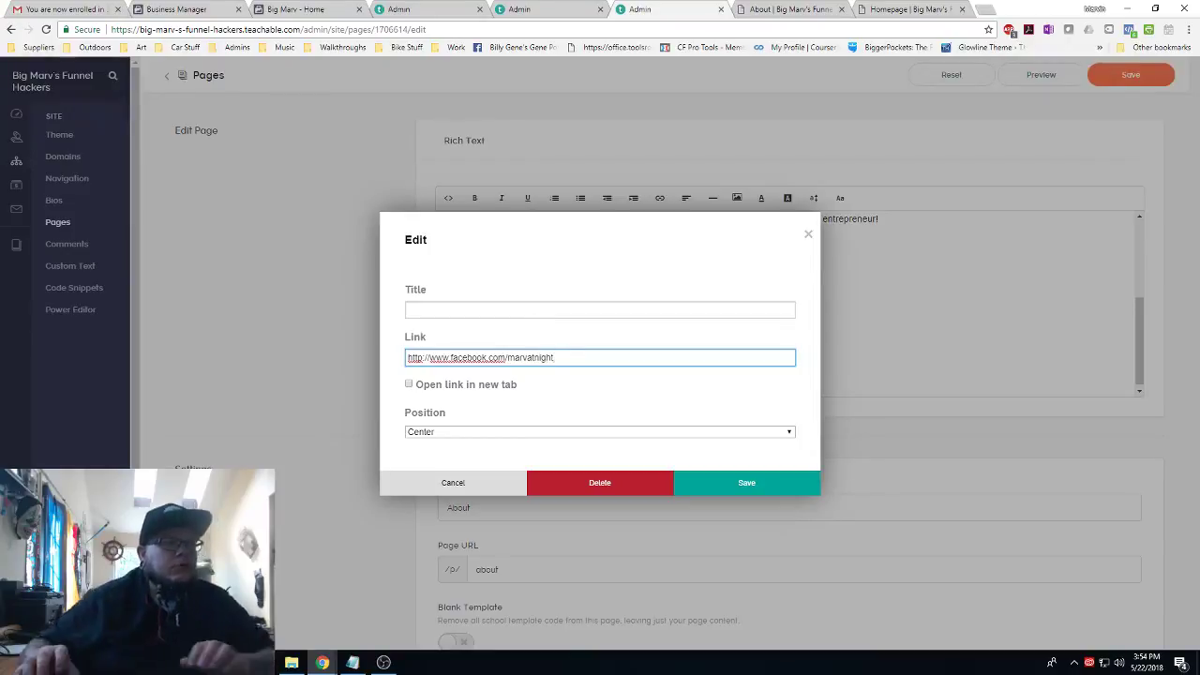
click(408, 385)
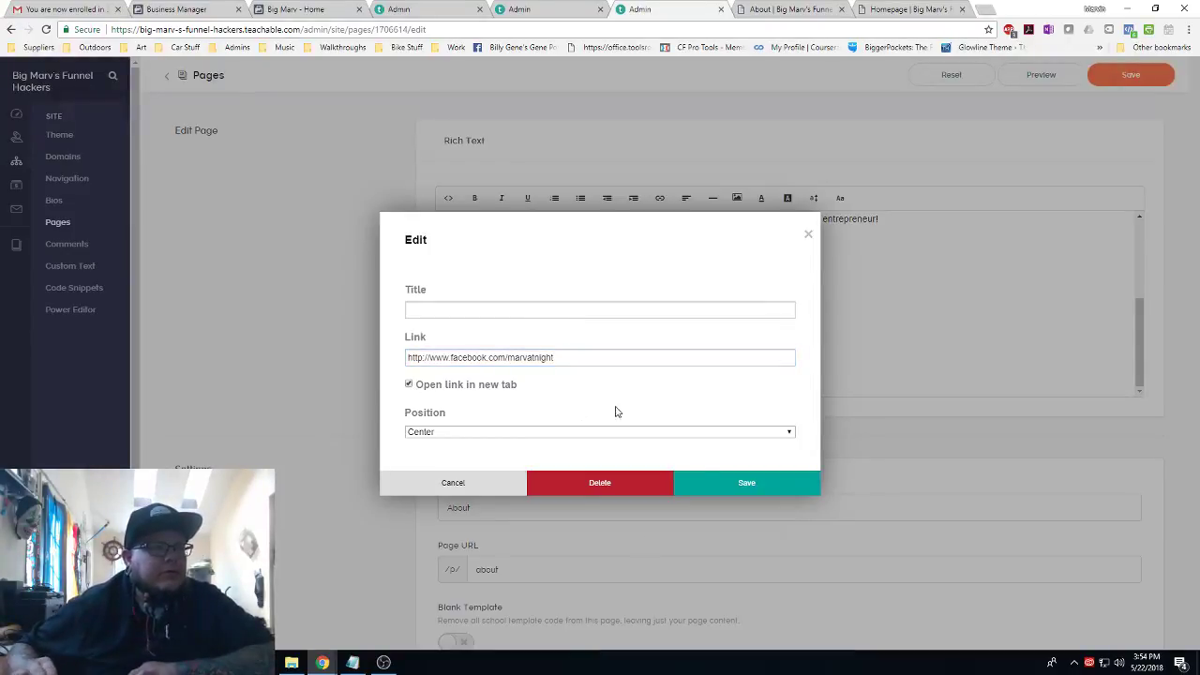
click(598, 433)
click(496, 455)
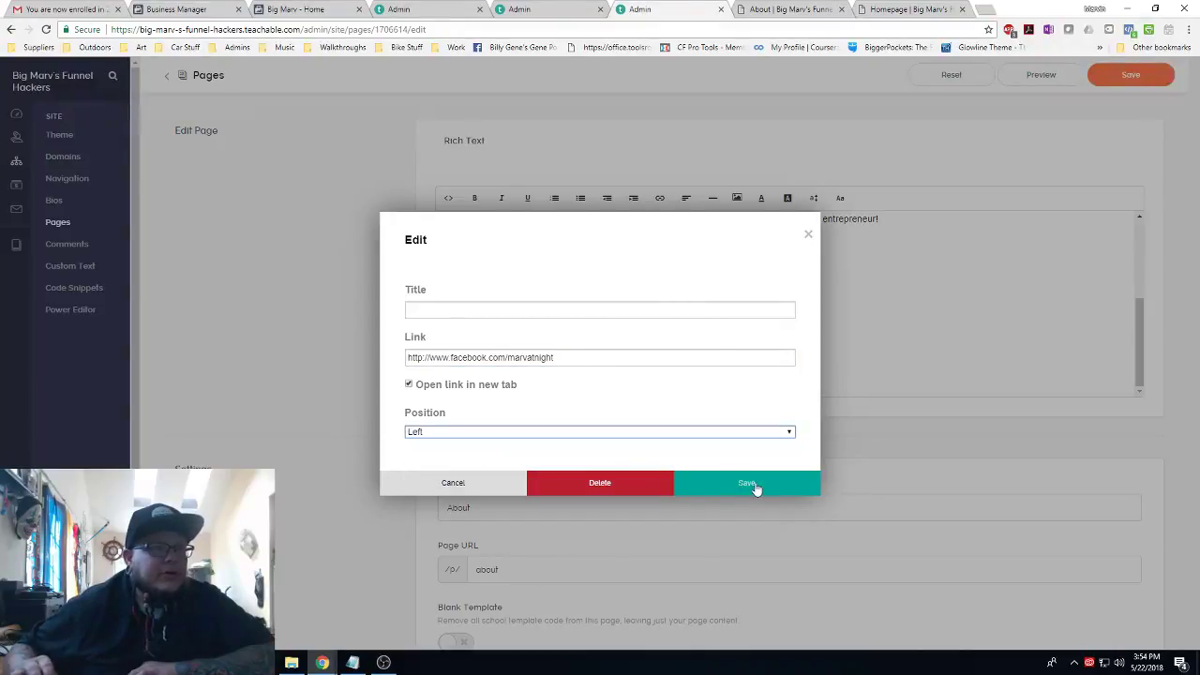
click(755, 486)
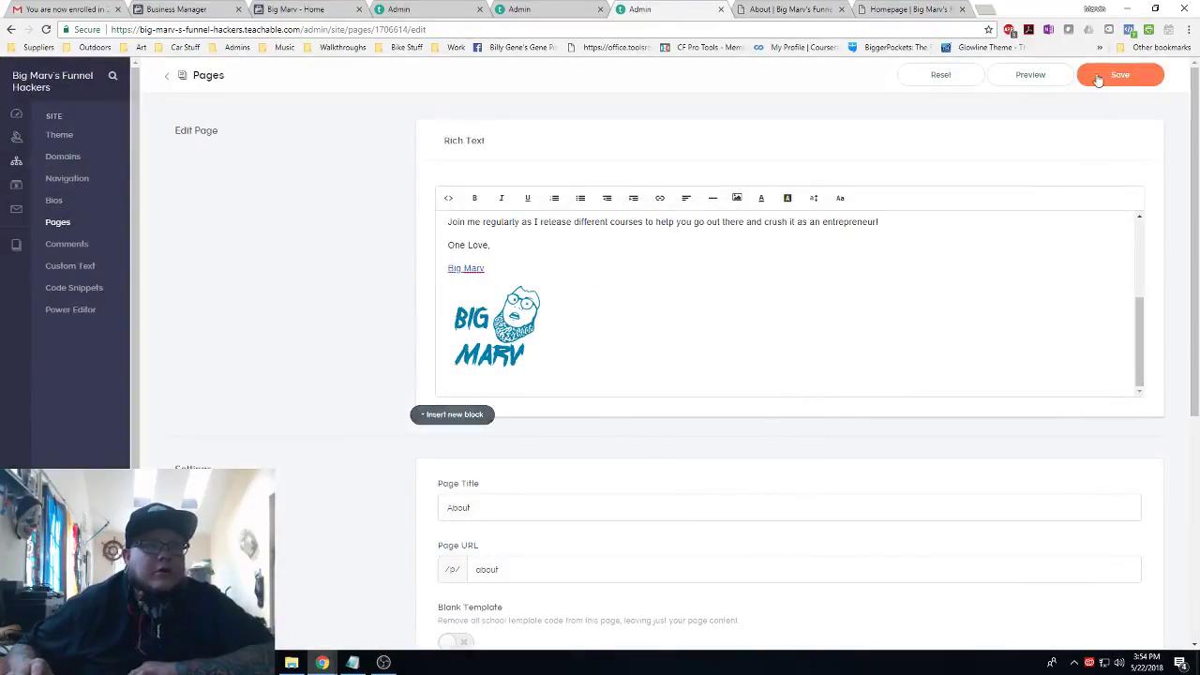
click(1099, 79)
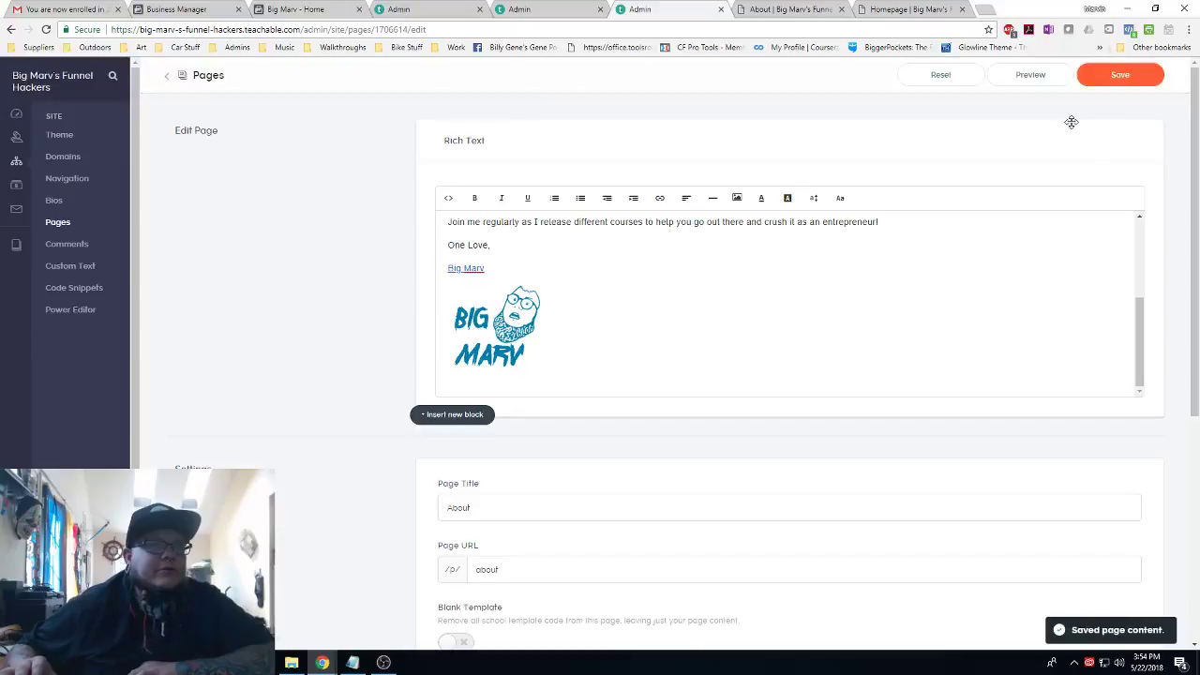
click(1043, 77)
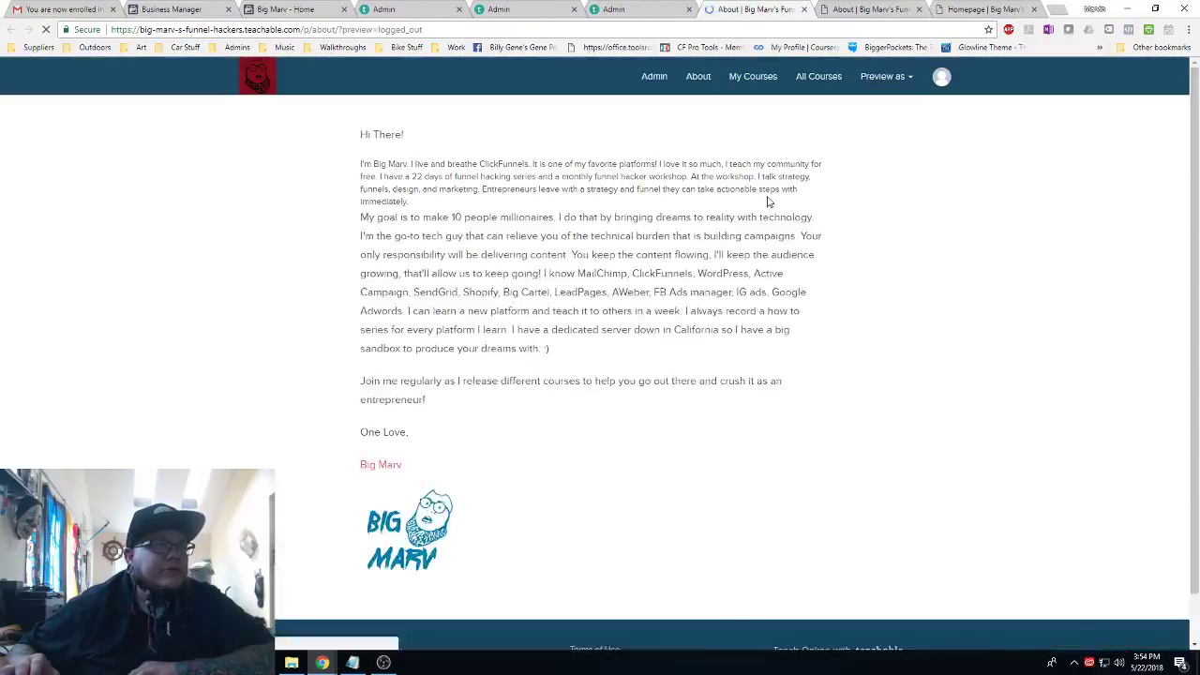
scroll(404, 385, down, 2)
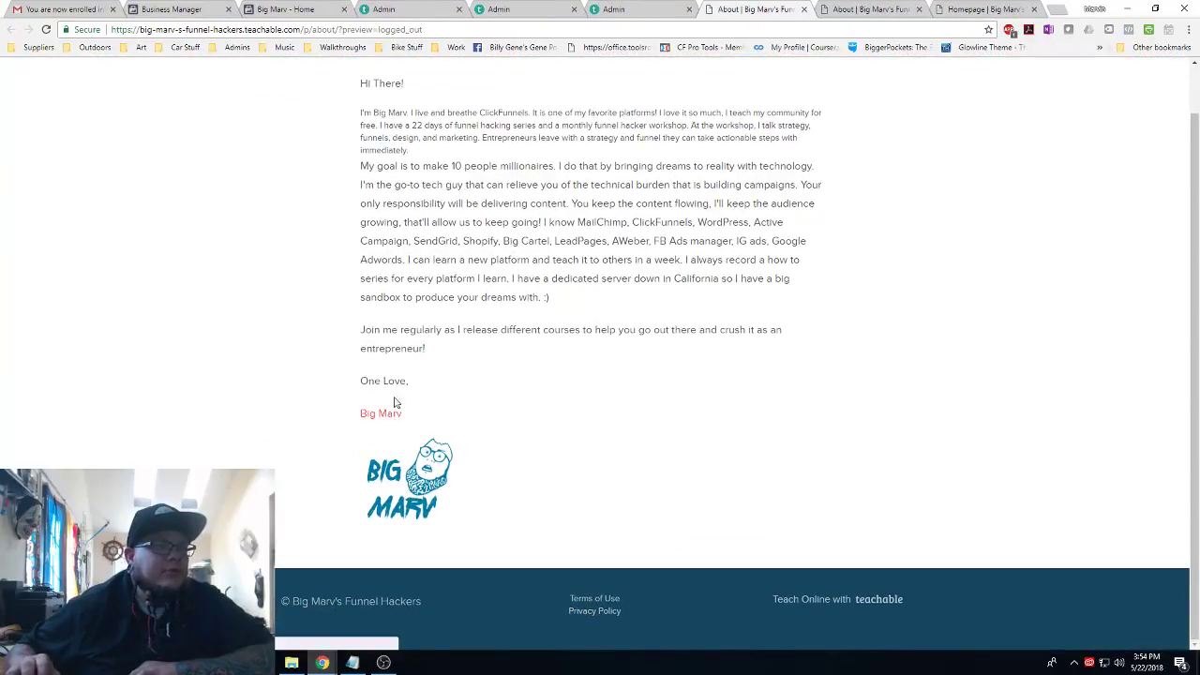
click(399, 487)
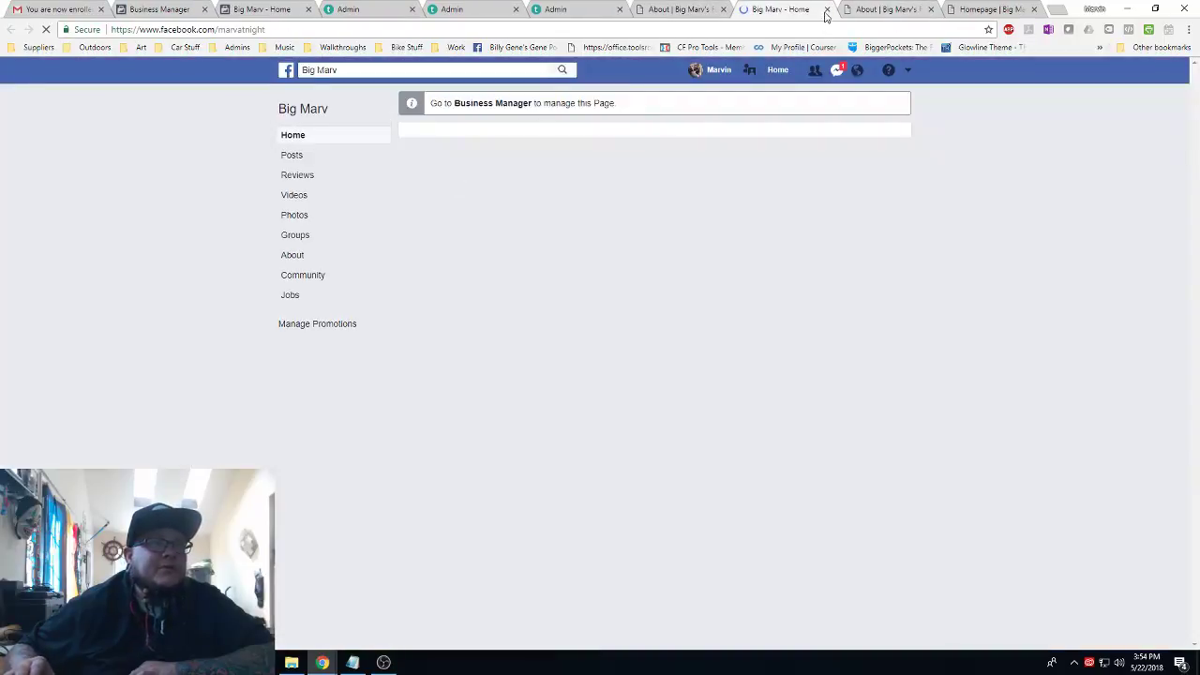
click(827, 10)
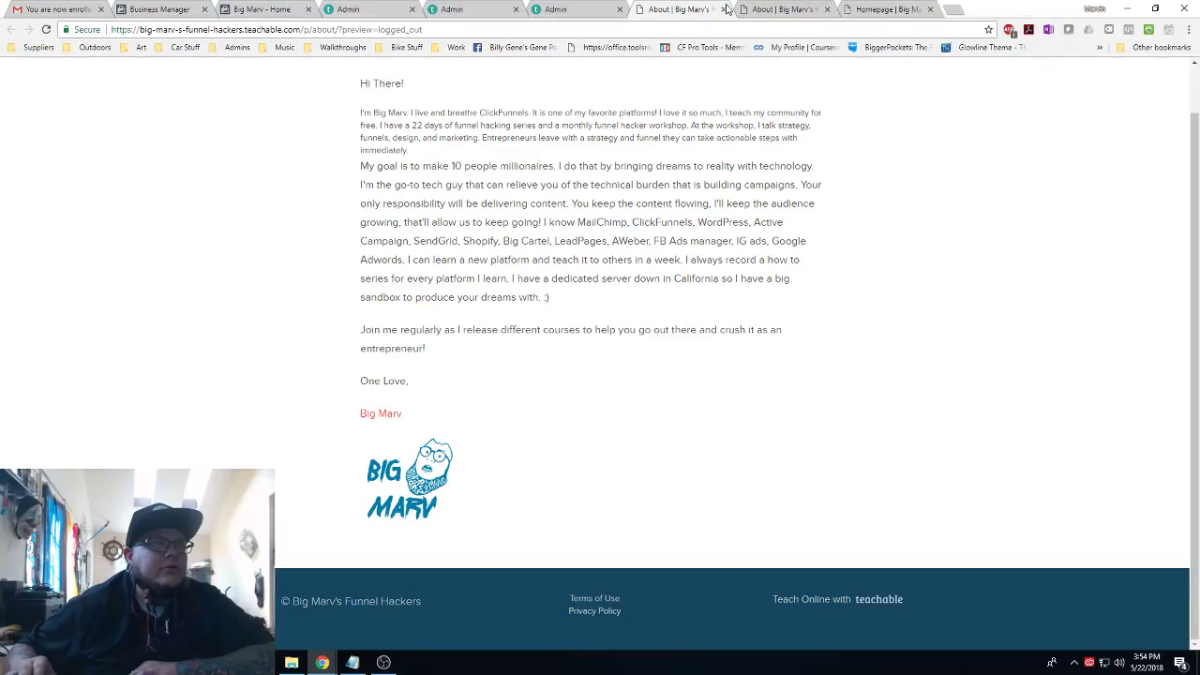
click(724, 9)
click(724, 10)
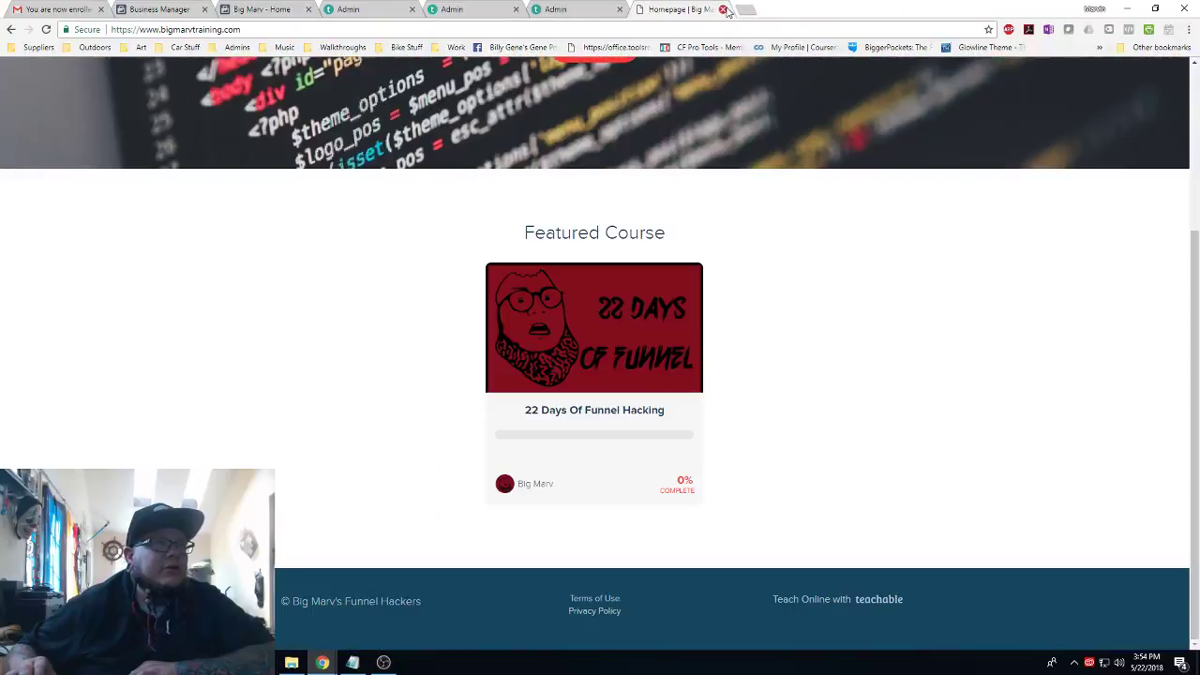
click(723, 9)
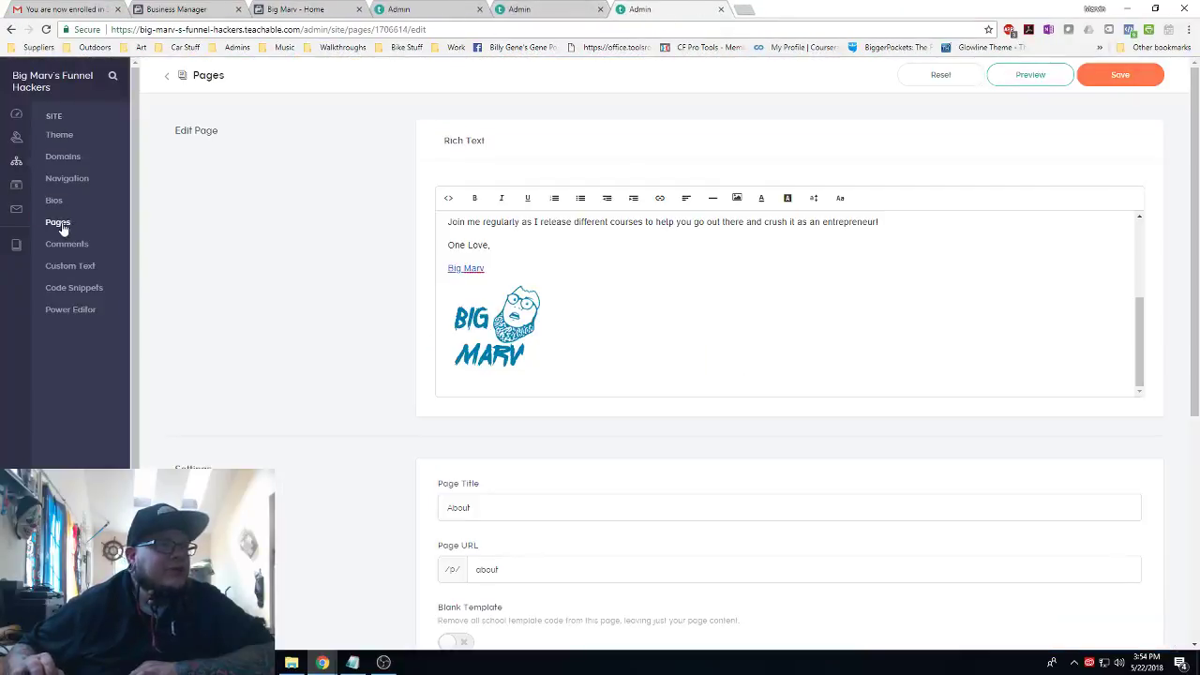
Publish the About page and confirm About at /p/about heads the site navigation bar
click(58, 225)
click(1069, 186)
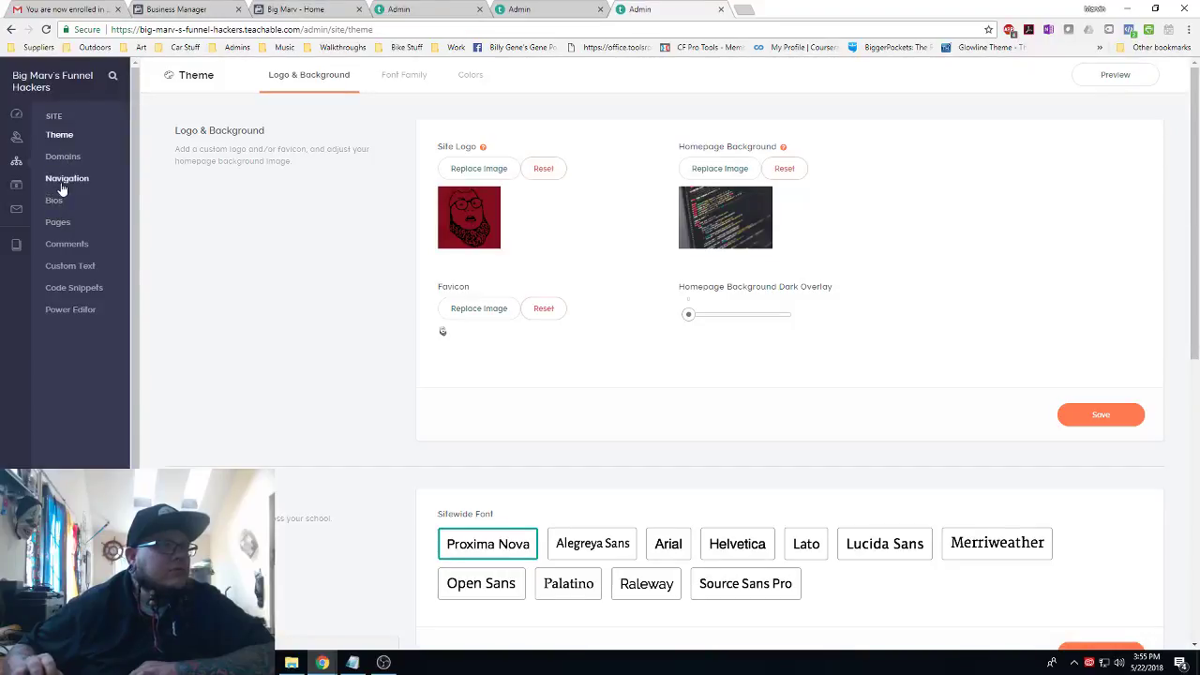
click(61, 182)
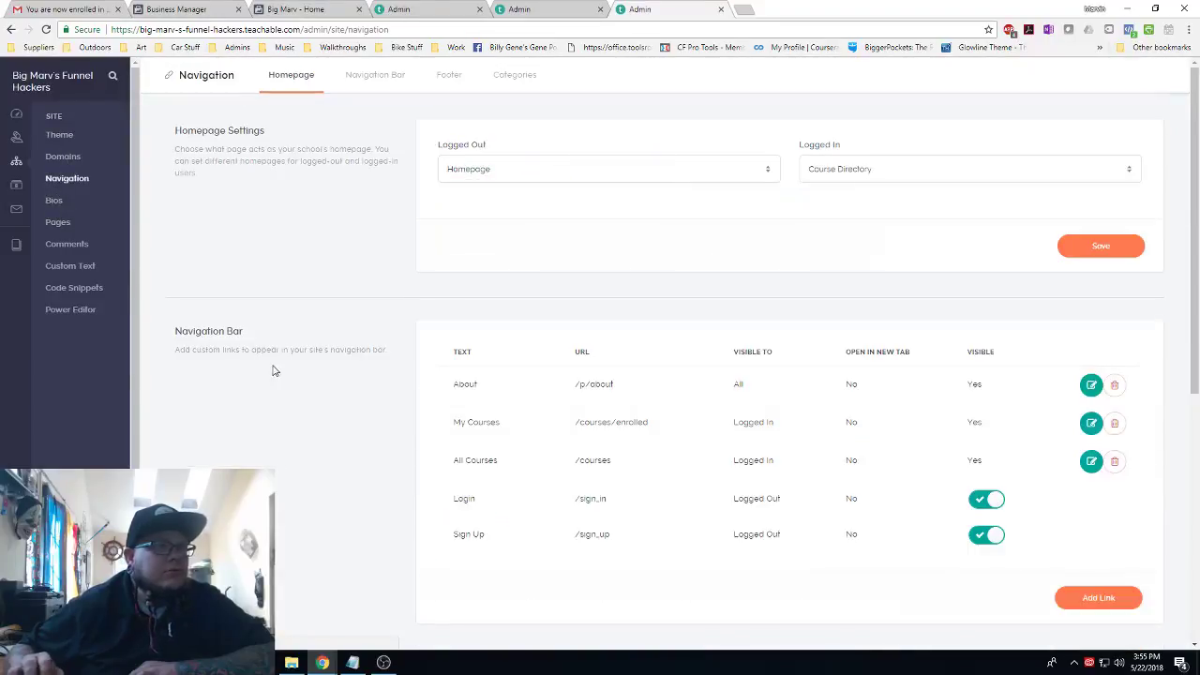
scroll(352, 346, down, 4)
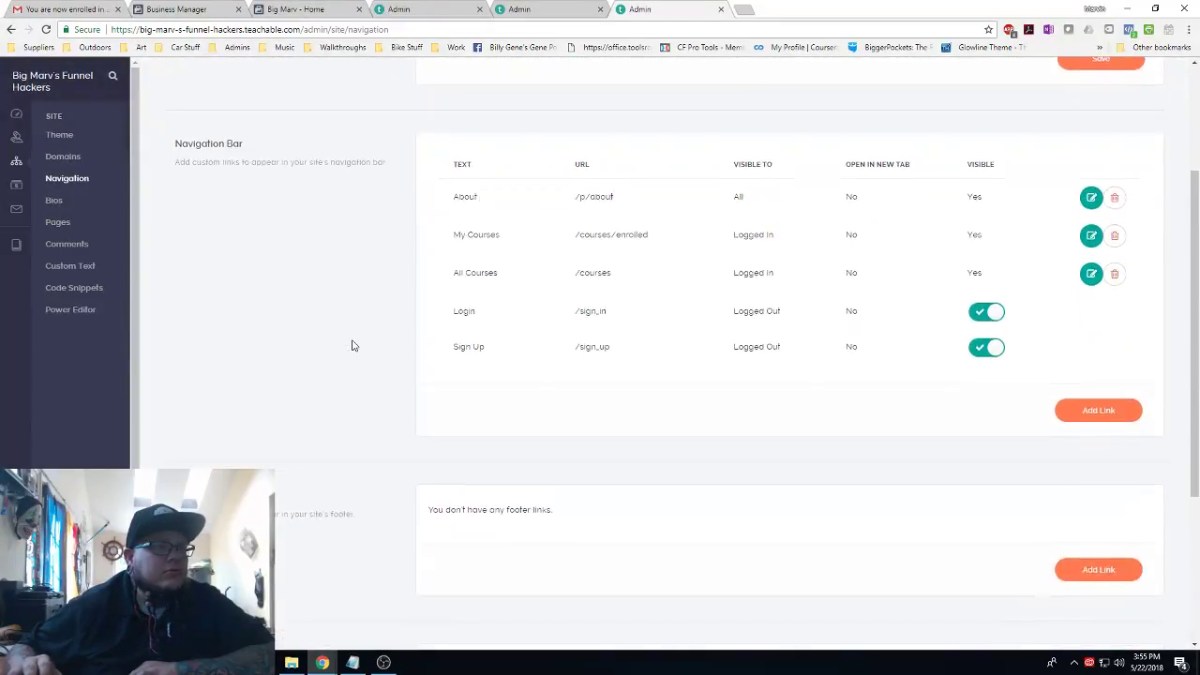
scroll(352, 343, down, 1)
scroll(351, 329, up, 10)
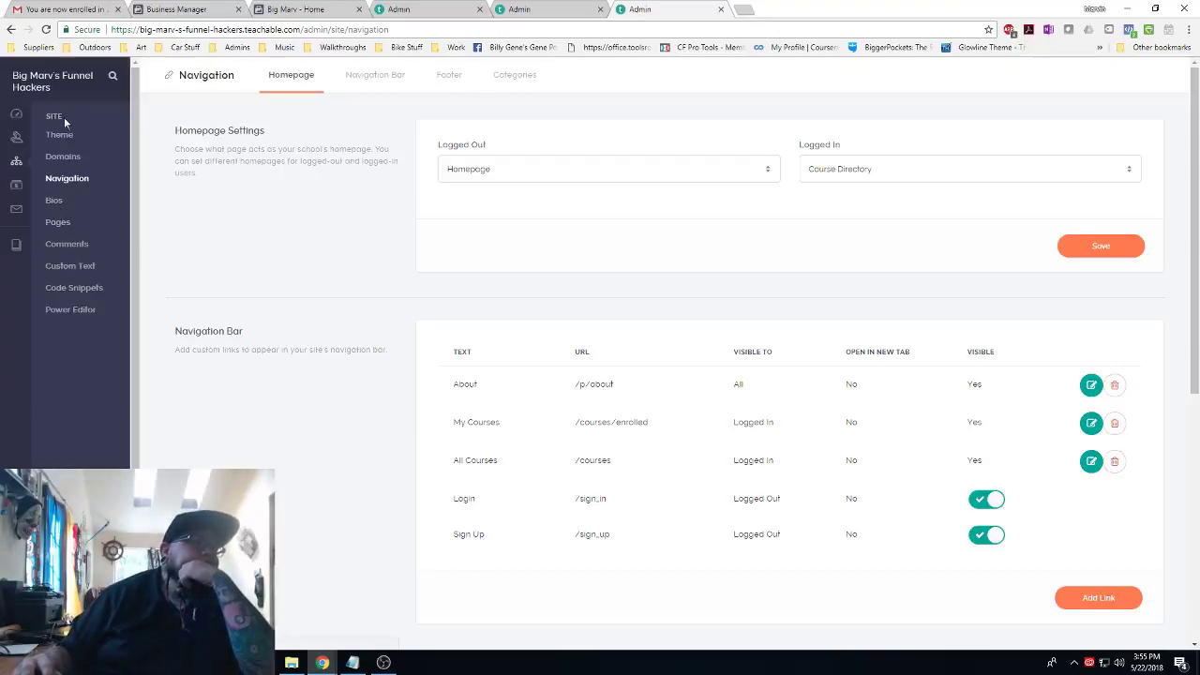
click(17, 112)
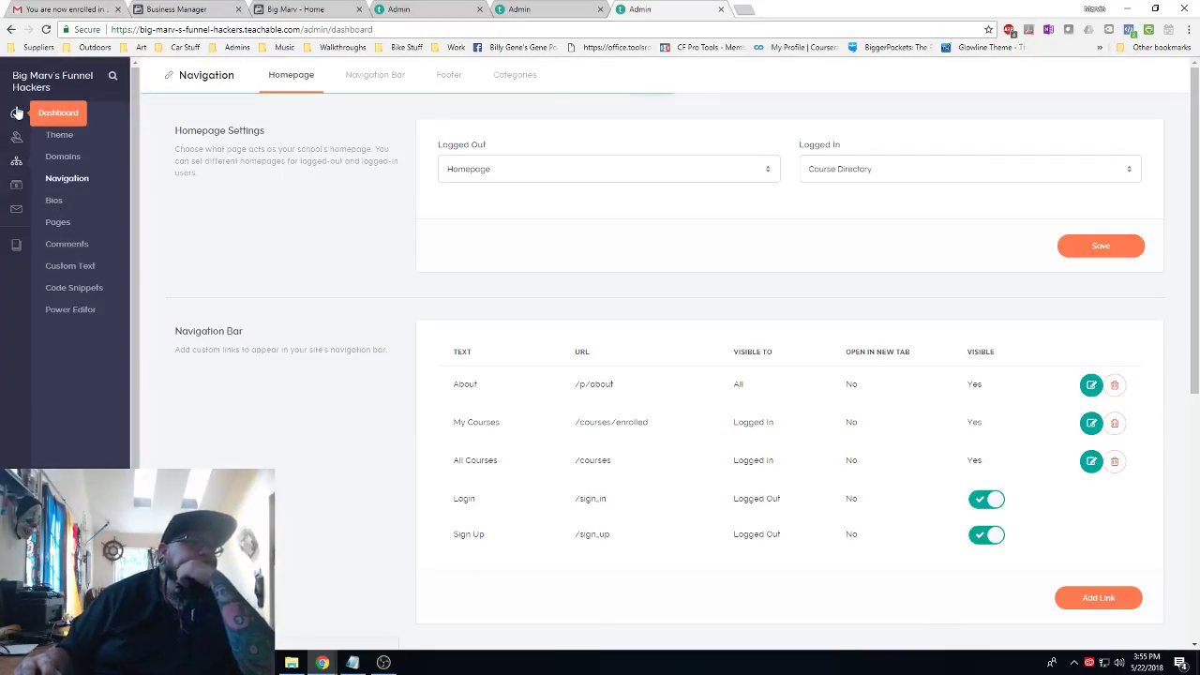
View the live school in a new tab and open /p/about from its top navigation
click(1104, 83)
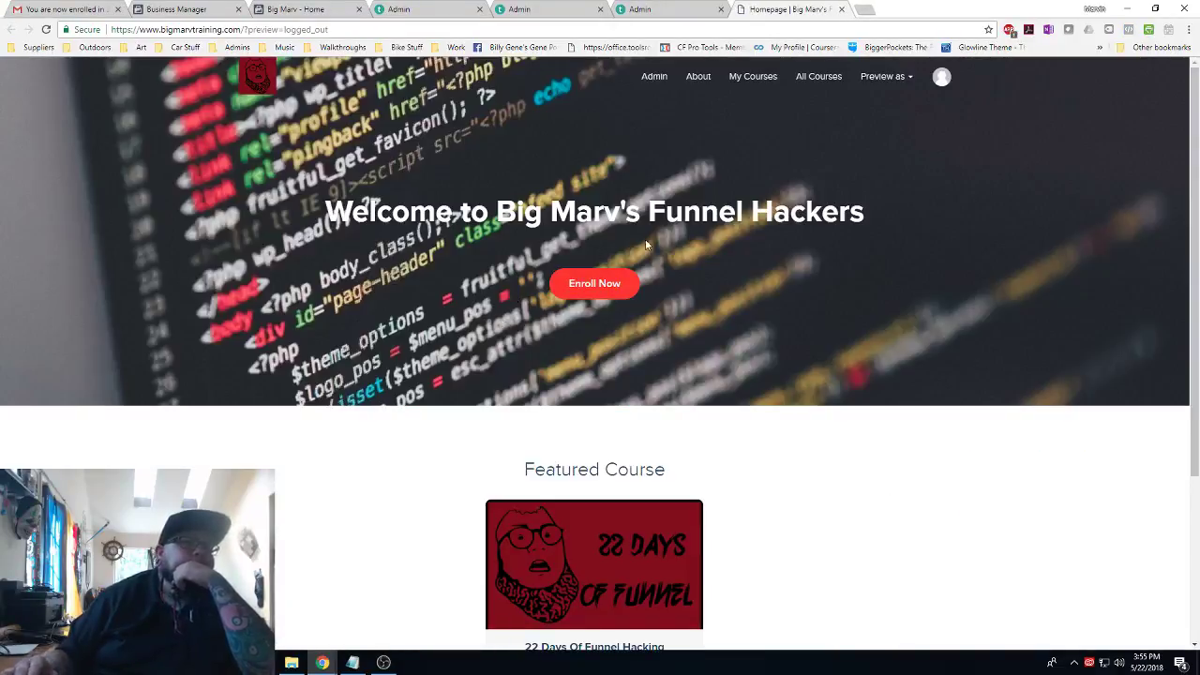
scroll(635, 276, down, 3)
scroll(740, 363, up, 3)
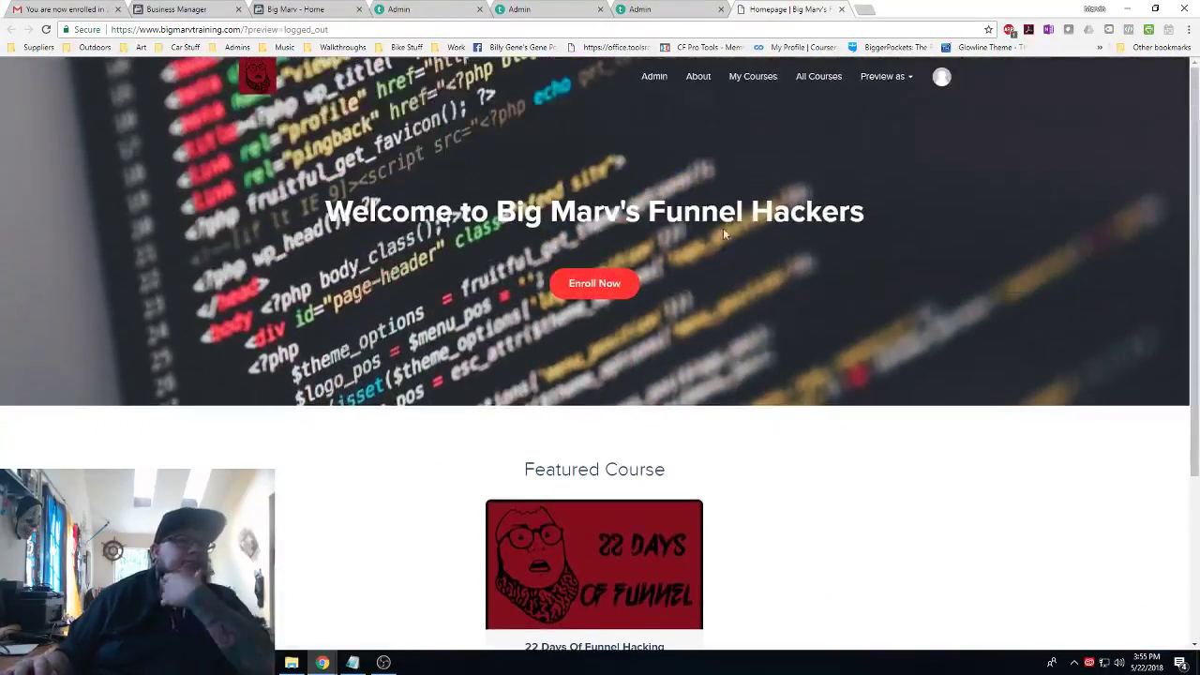
click(691, 89)
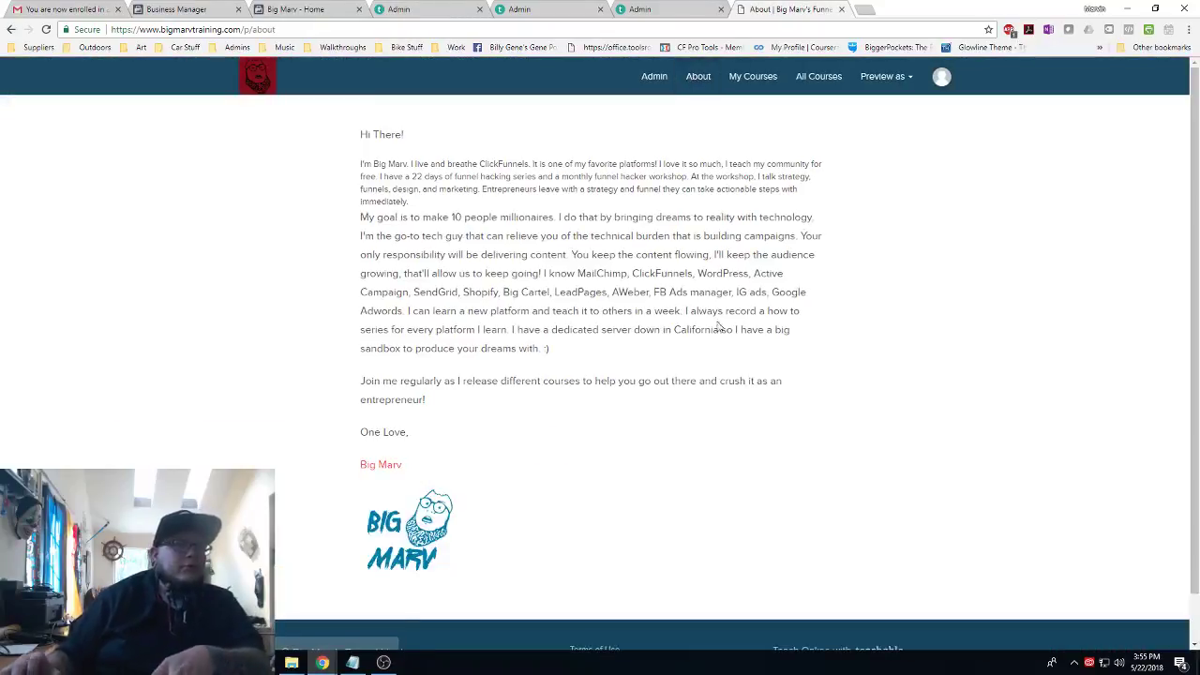
scroll(722, 327, down, 2)
scroll(737, 327, up, 2)
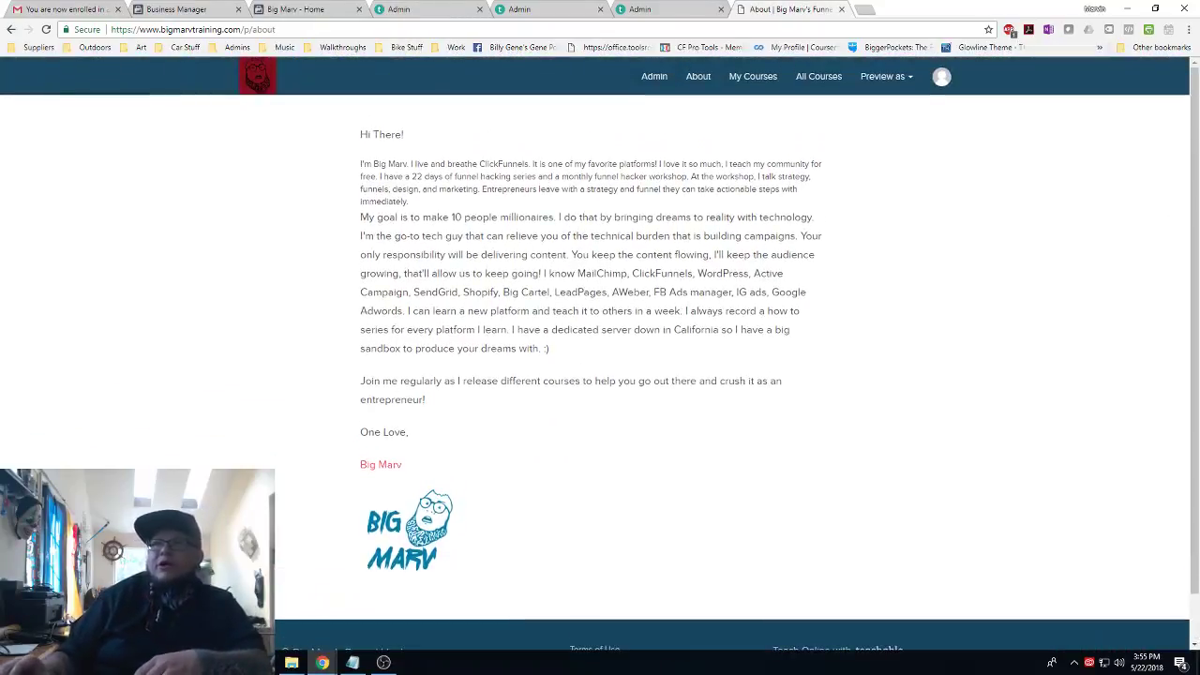